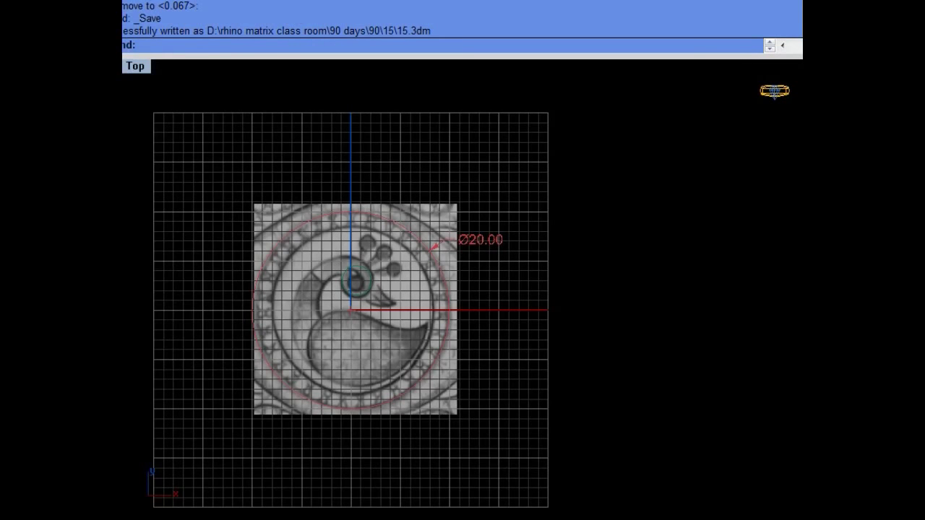
Step: Zoom into the Top view and unlock the 20 mm reference circle over the peacock image
scroll(332, 204, up, 2)
scroll(332, 205, up, 3)
scroll(407, 285, down, 1)
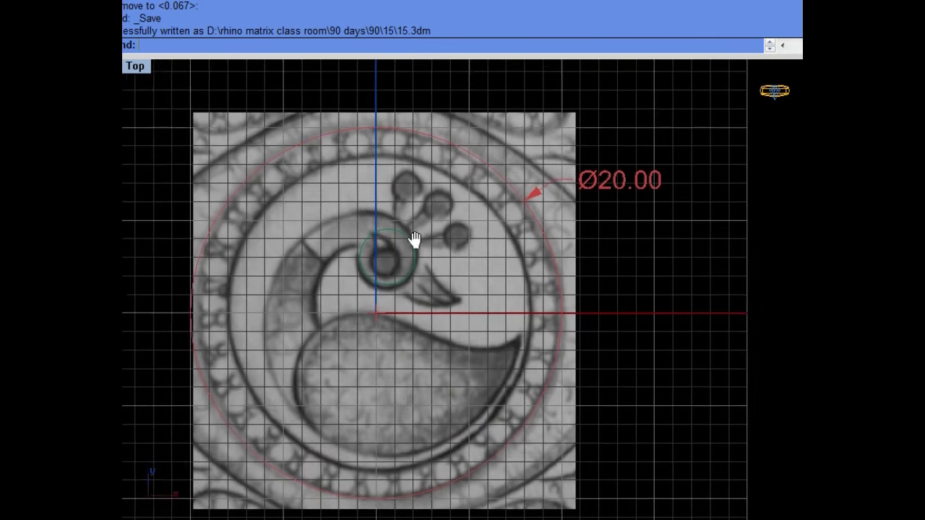
scroll(412, 241, up, 1)
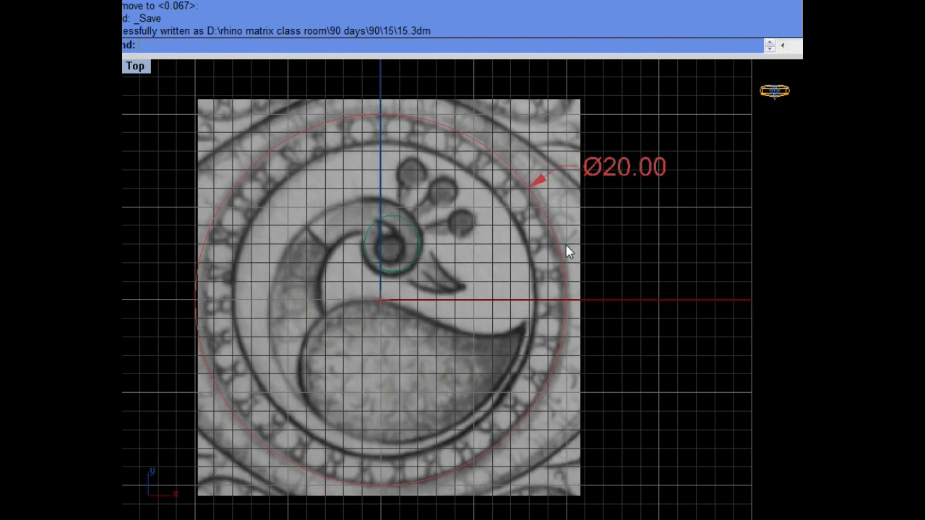
text(Ul)
key(Return)
key(Return)
click(538, 182)
Step: Begin offsetting the unlocked circle with the Offset command
key(Return)
key(BackSpace)
text(O)
key(Return)
scroll(501, 262, up, 1)
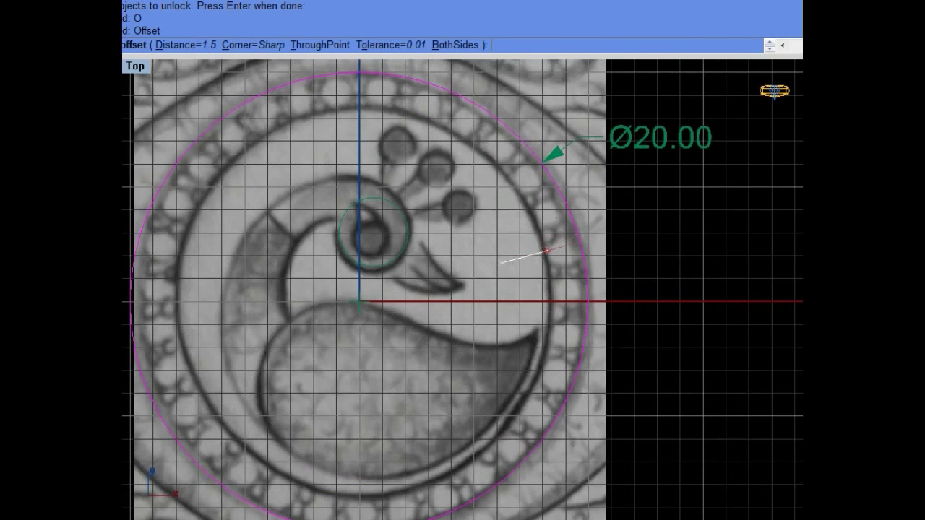
Step: Offset the circle 1.7 inward and lock the Ø20.00 dimension
text(7)
key(Return)
click(506, 248)
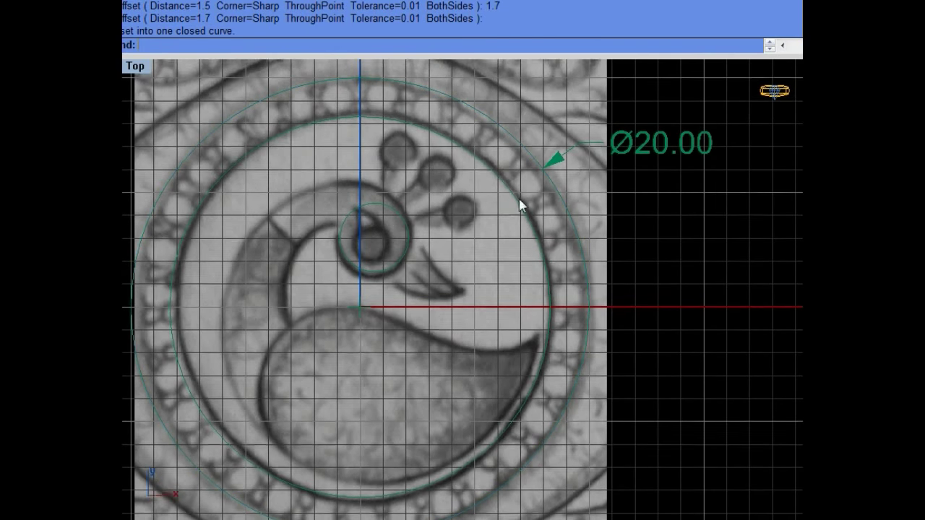
click(616, 155)
right_drag(616, 155, 572, 225)
key(ctrl+l)
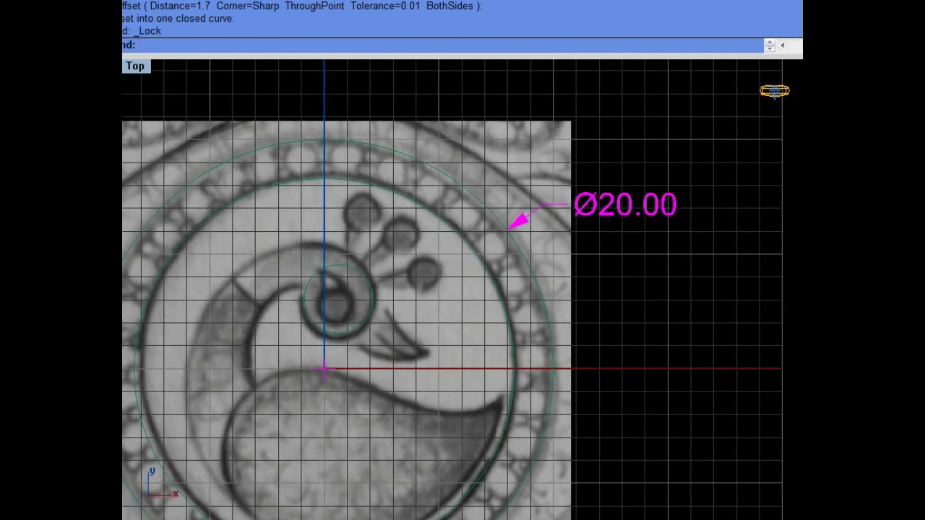
Step: Lift the outer circle 0.1 upward and patch a flat surface across the circles
key(ctrl+F4)
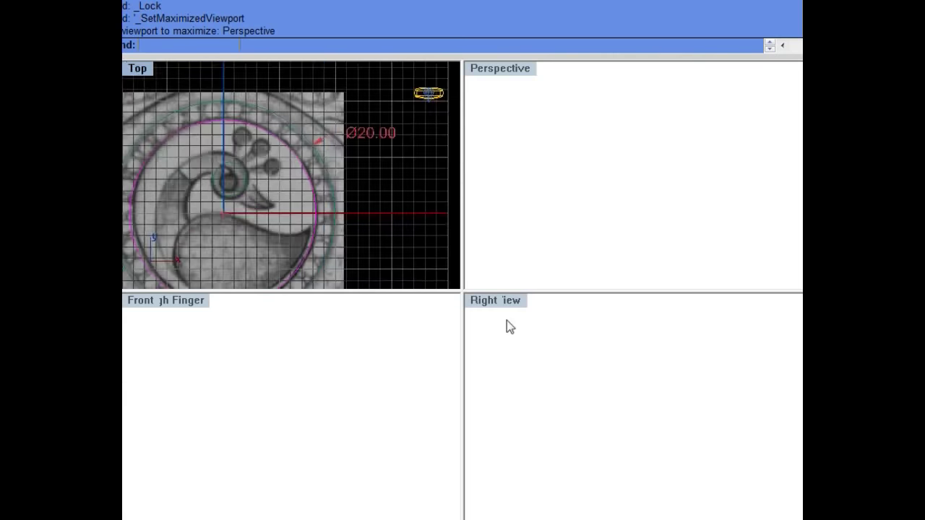
key(alt+Page_Up)
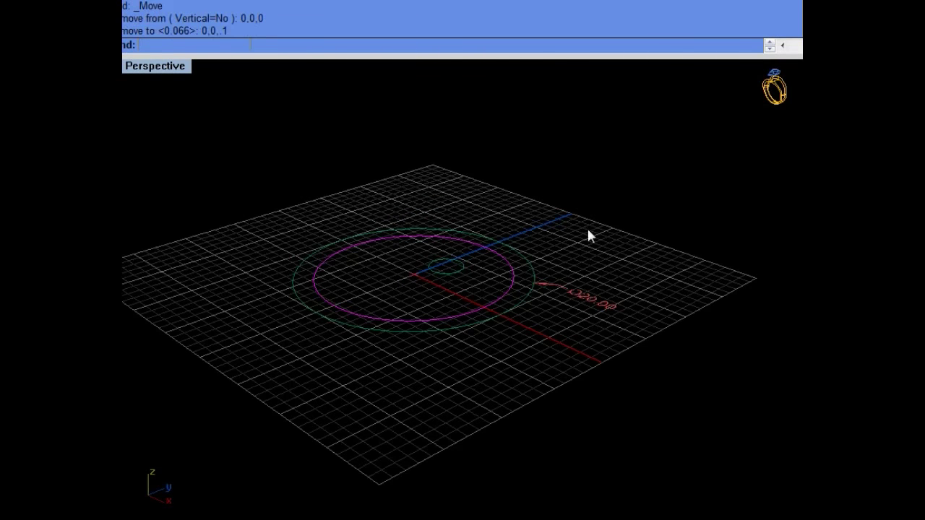
scroll(586, 226, up, 3)
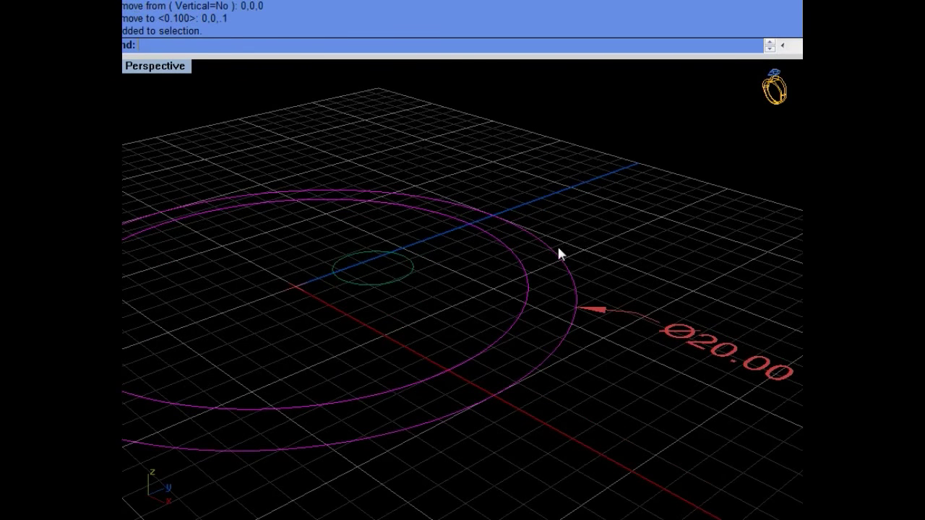
text(Pl)
key(Return)
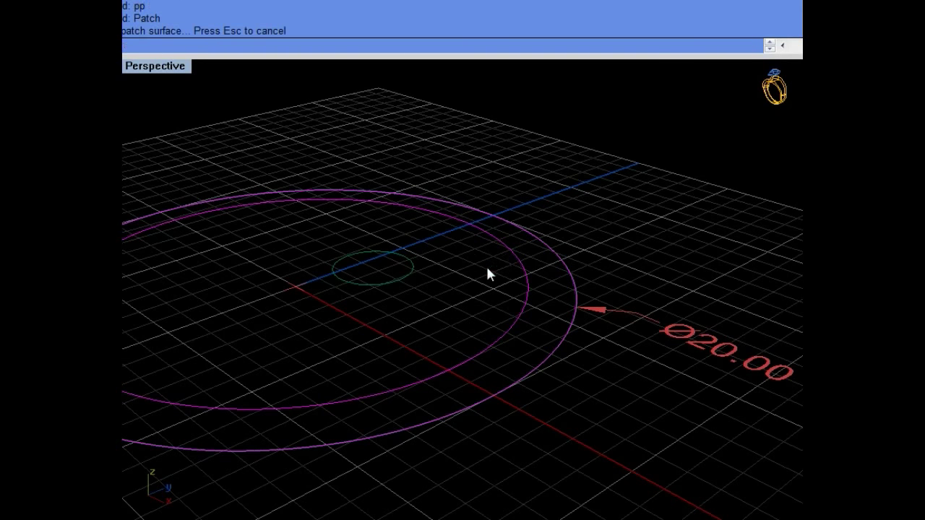
text(d)
key(Return)
Step: Trim away the inner disc to leave a flat ring, then return to Top wireframe
text(trim)
key(Return)
click(462, 274)
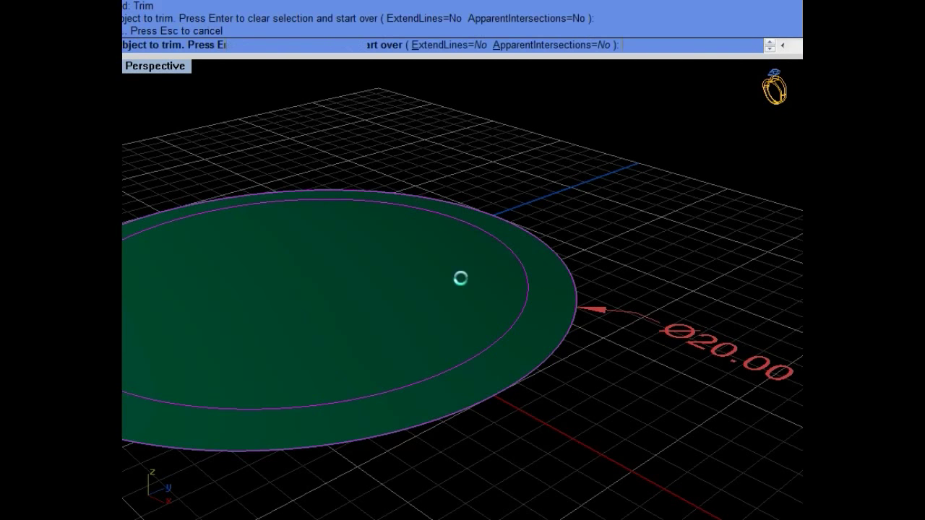
key(ctrl+F1)
text(d)
key(Return)
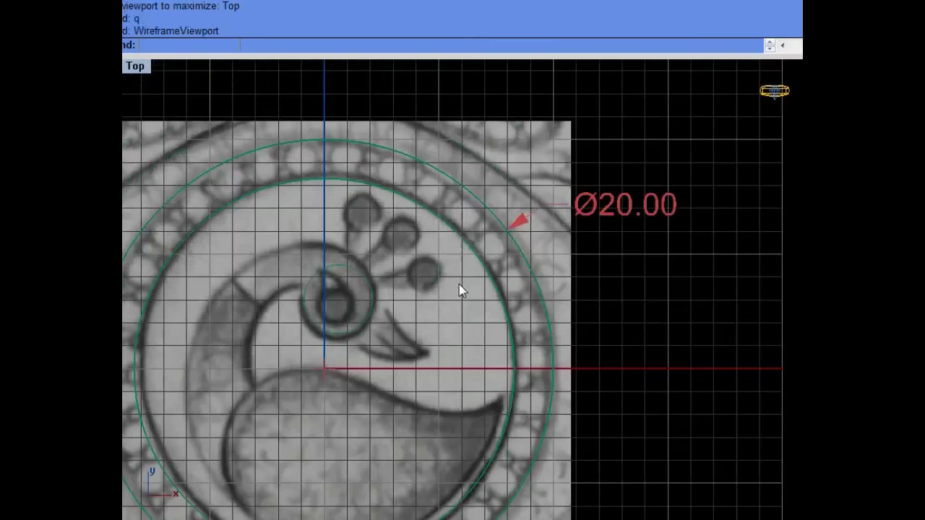
text(d)
key(Return)
text(d: q)
key(Return)
Step: Import ppPICOK_4.3dm from slot 4 of the Matrix library
right_drag(357, 310, 406, 244)
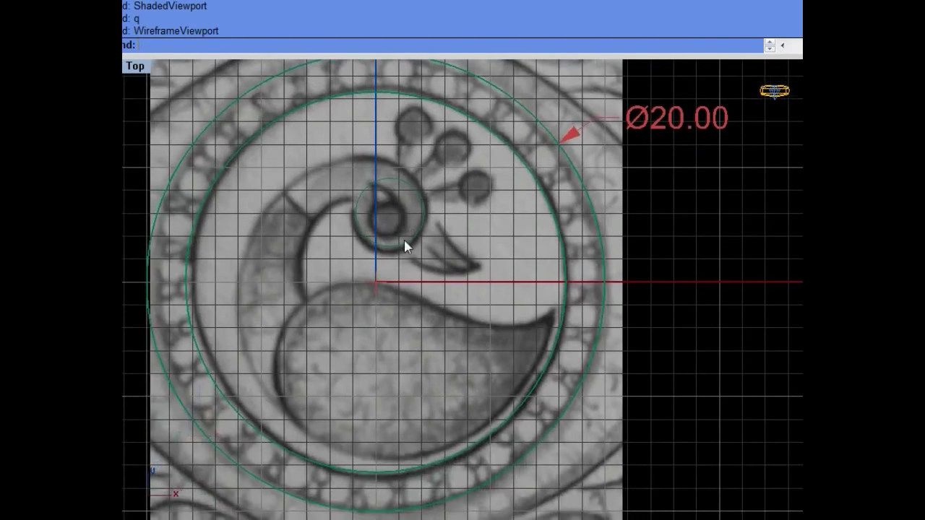
mouse_move(412, 441)
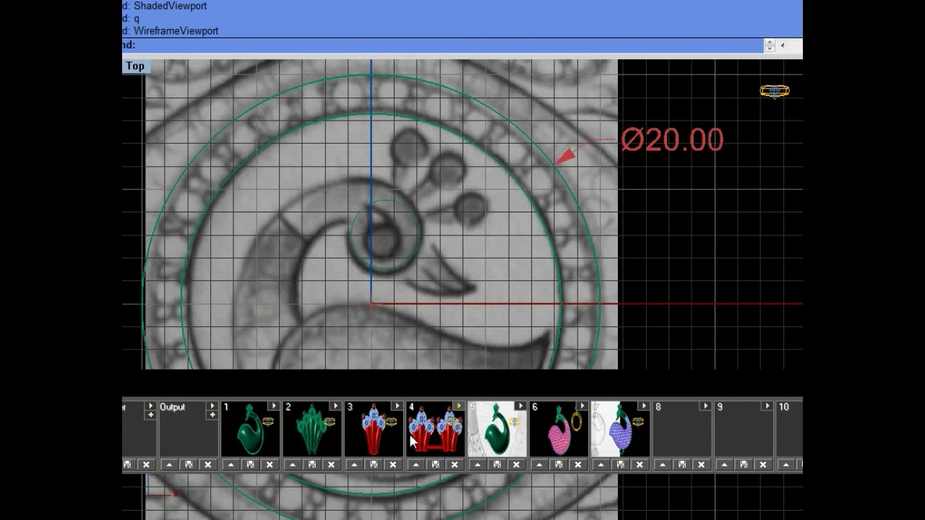
click(415, 465)
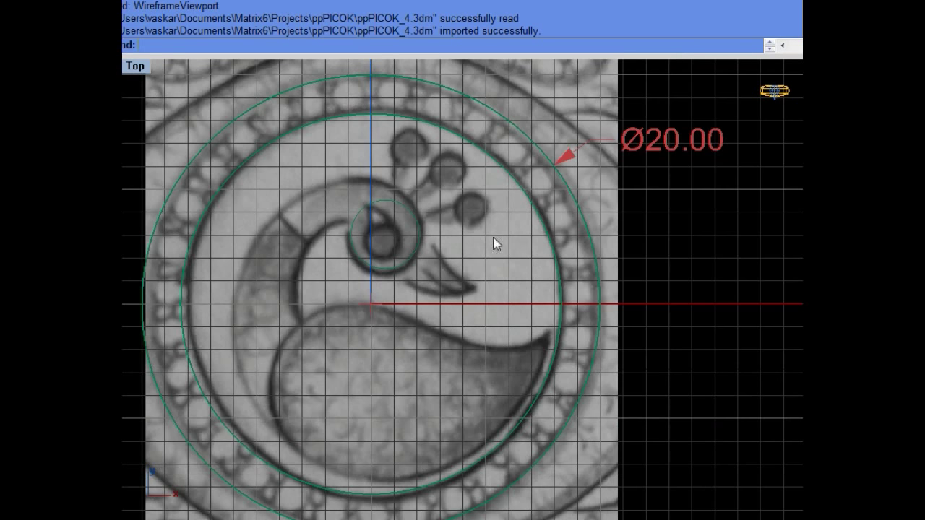
Step: Close the slot library and zoom the Top view toward the peacock head
scroll(495, 244, down, 2)
scroll(458, 252, up, 1)
scroll(386, 252, up, 3)
Step: Draw a circle by diameter around the peacock's round body
scroll(340, 288, up, 1)
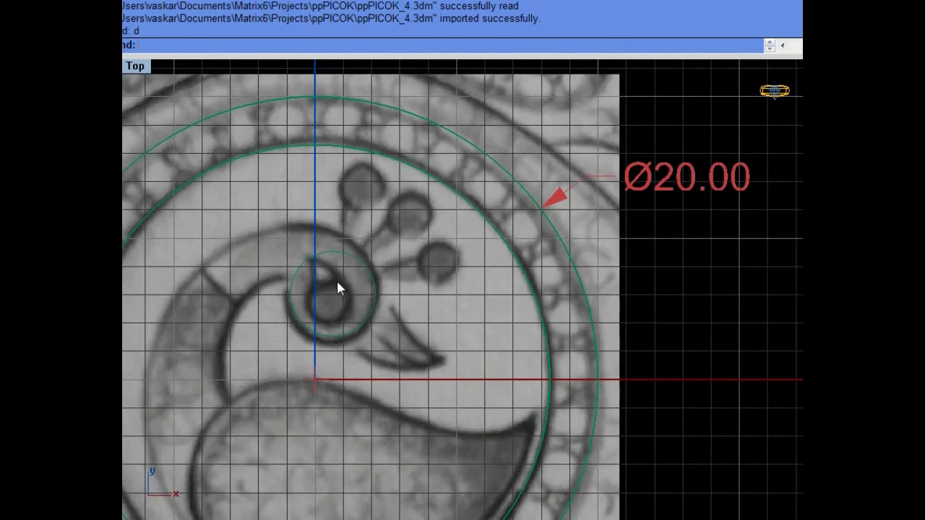
text(q)
key(Return)
scroll(419, 439, down, 2)
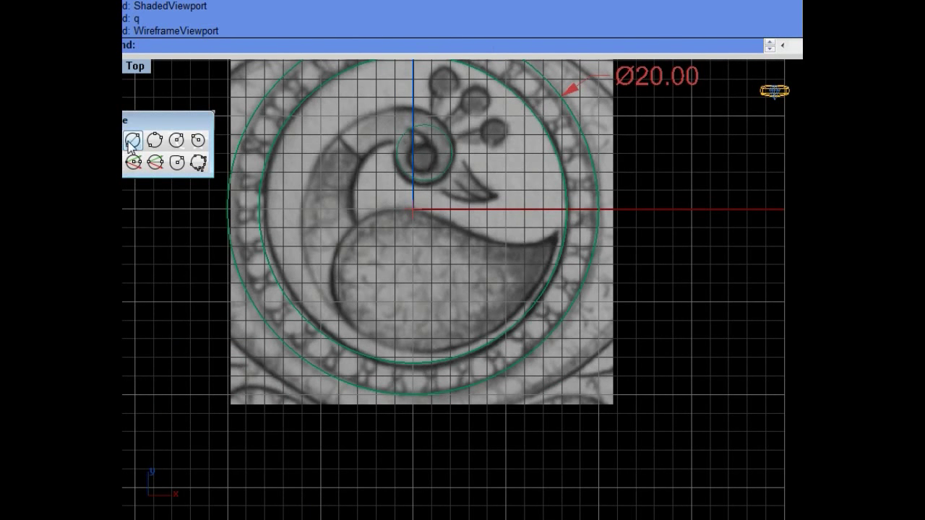
click(131, 139)
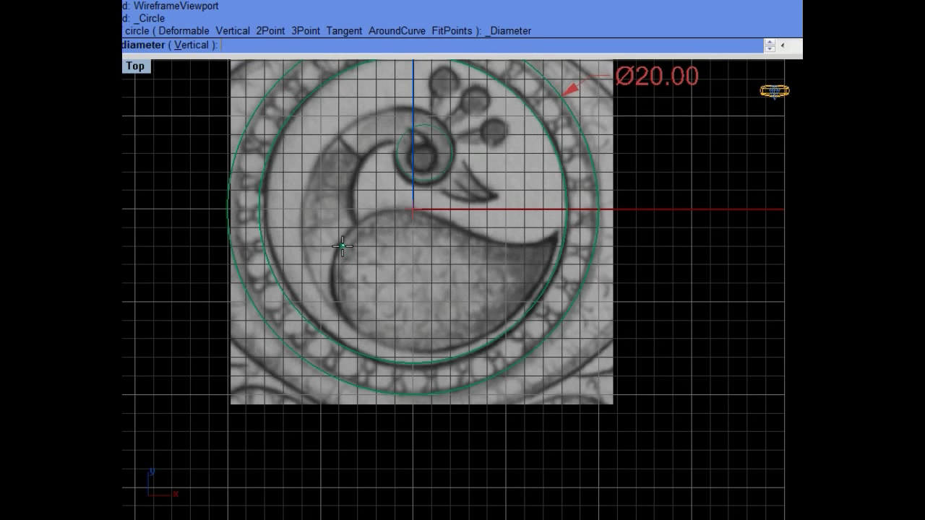
click(340, 247)
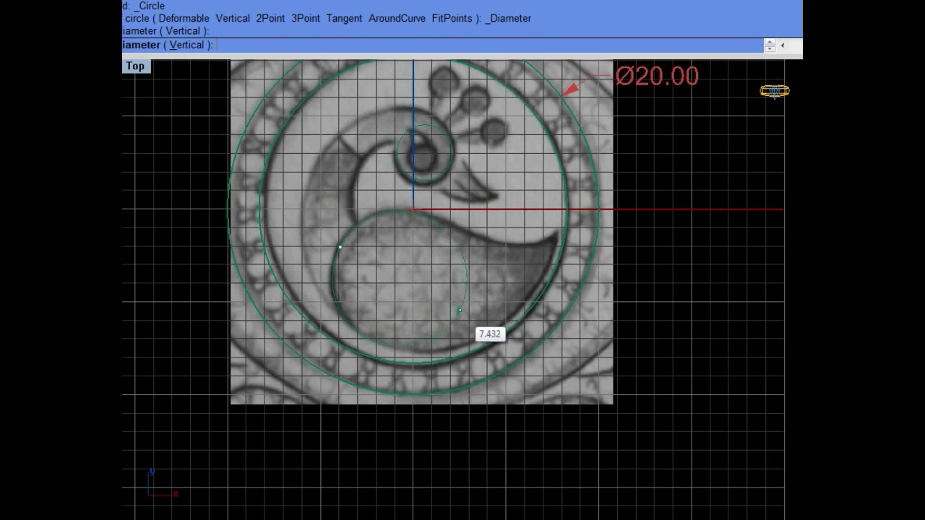
click(462, 311)
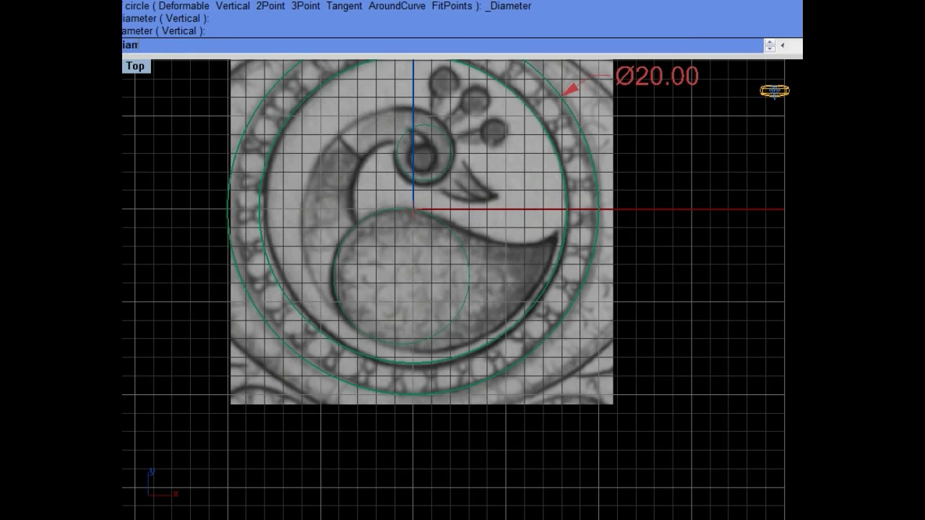
Step: Trace the upper body outline from the left side over the neck to the tail tip
click(337, 253)
scroll(336, 225, up, 2)
click(354, 206)
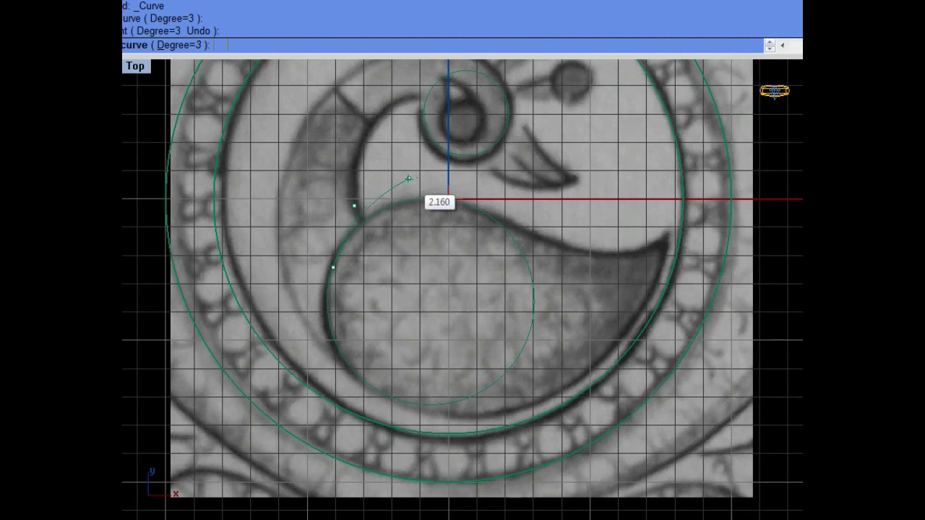
click(422, 176)
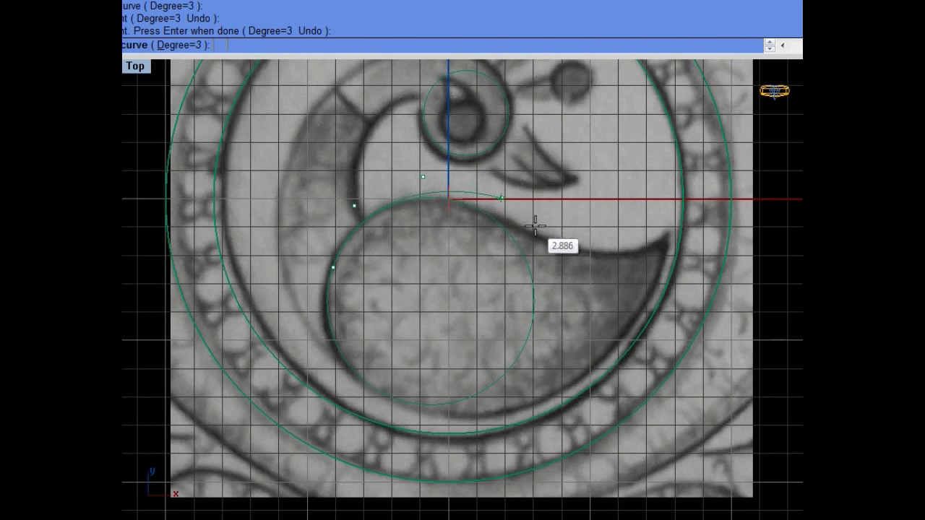
click(539, 233)
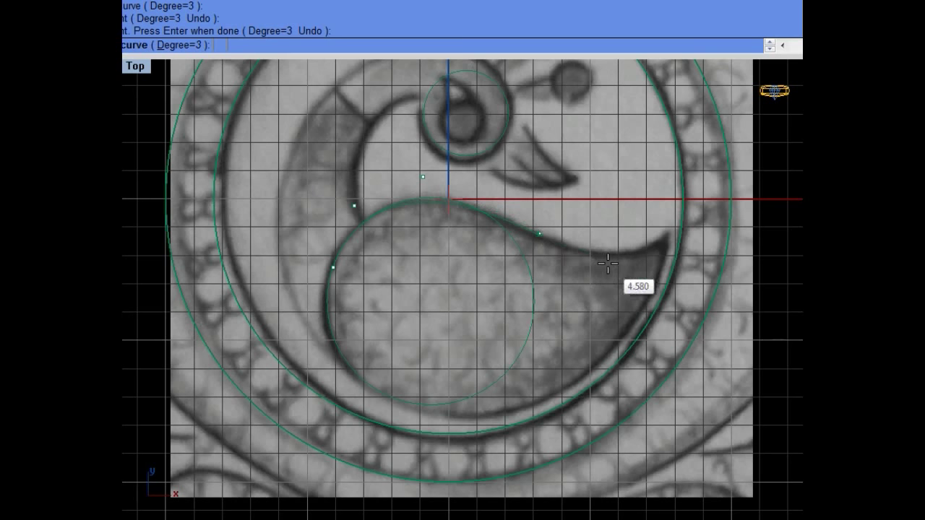
click(608, 263)
click(662, 229)
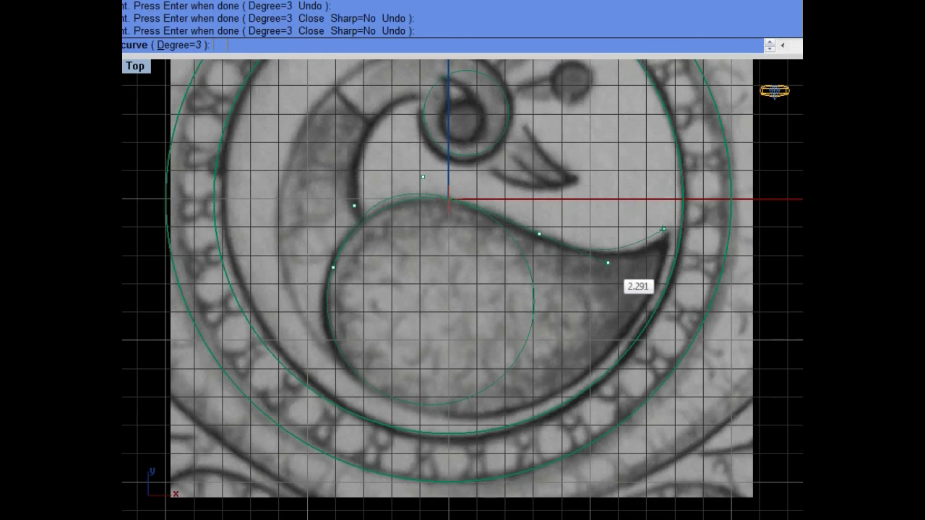
click(668, 226)
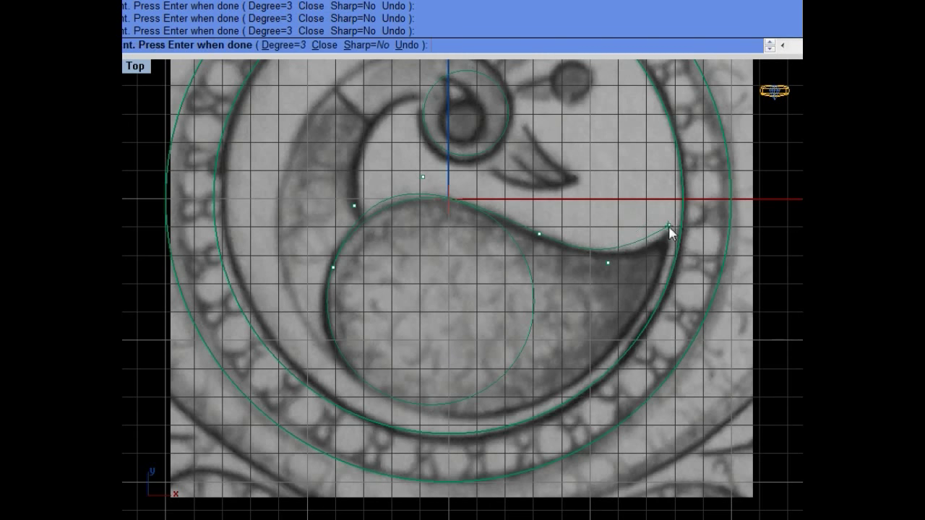
key(Return)
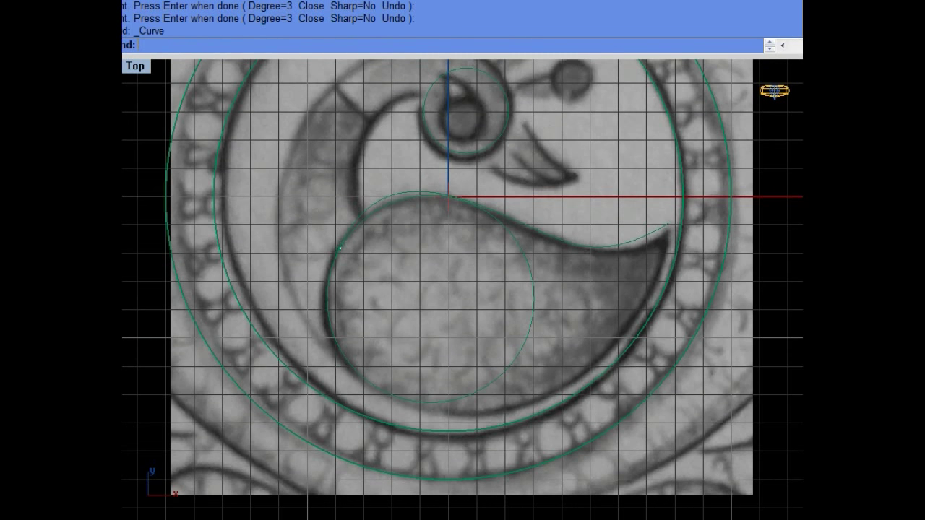
Step: Trace the lower body outline under the belly, ending exactly at the tail tip
key(Return)
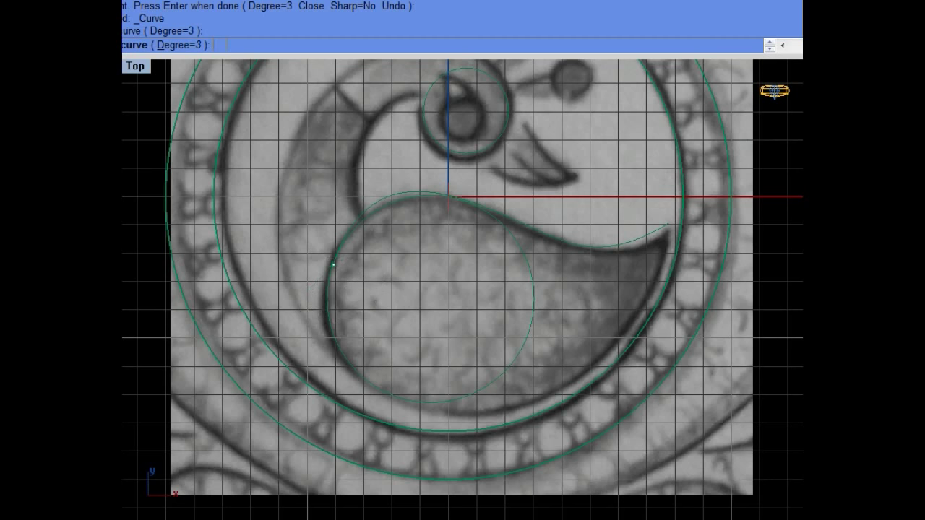
click(305, 336)
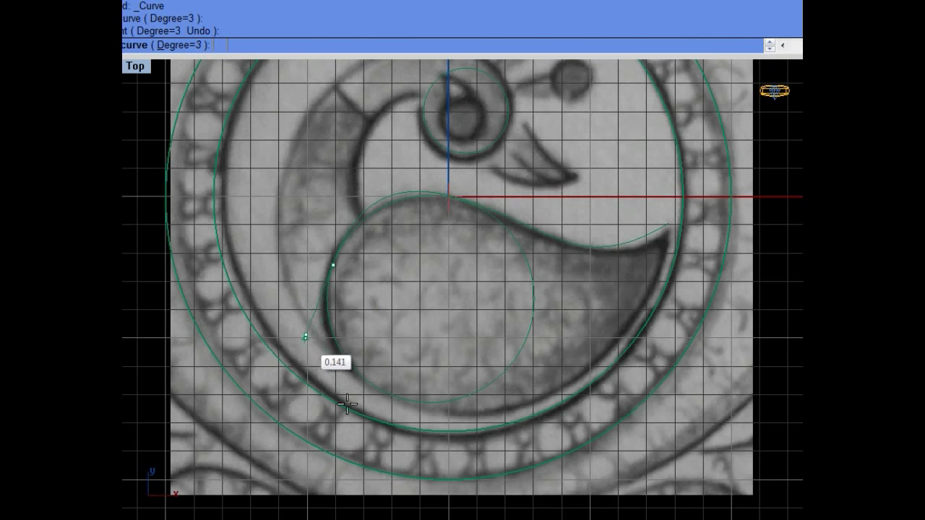
click(391, 395)
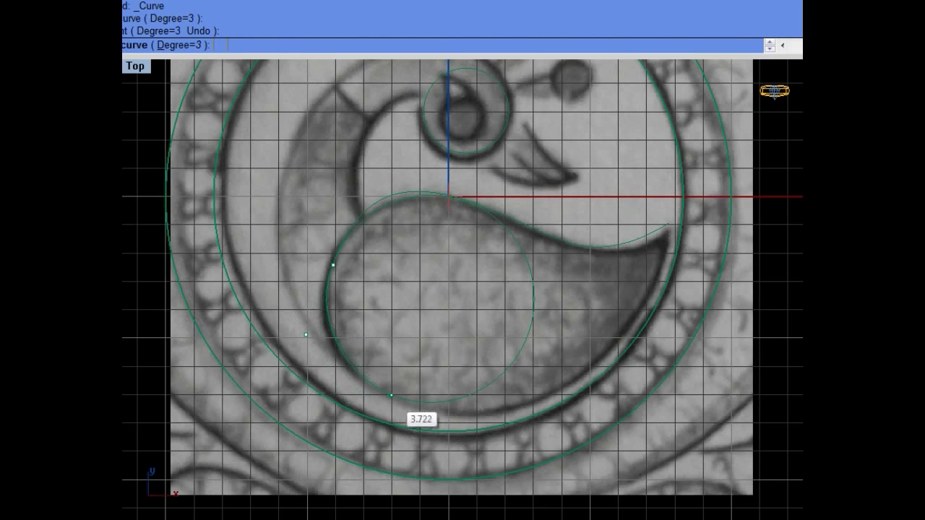
click(406, 417)
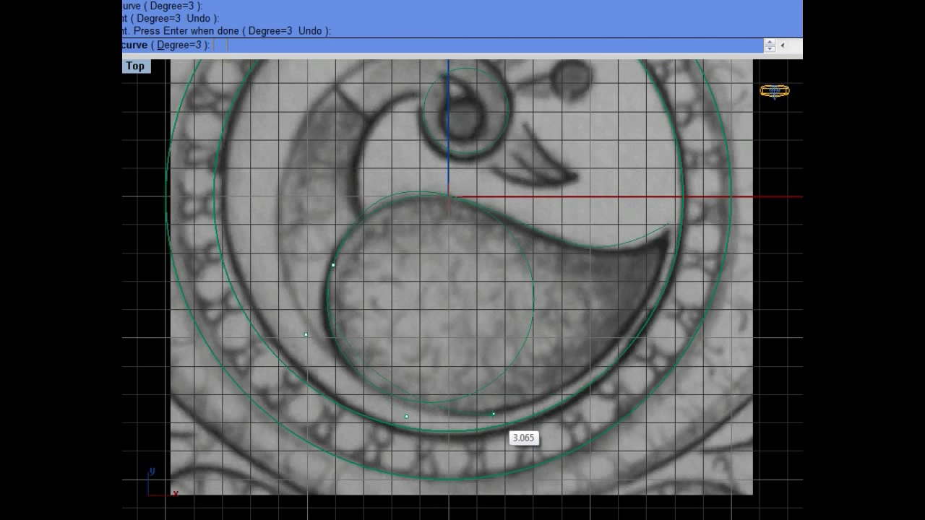
click(565, 417)
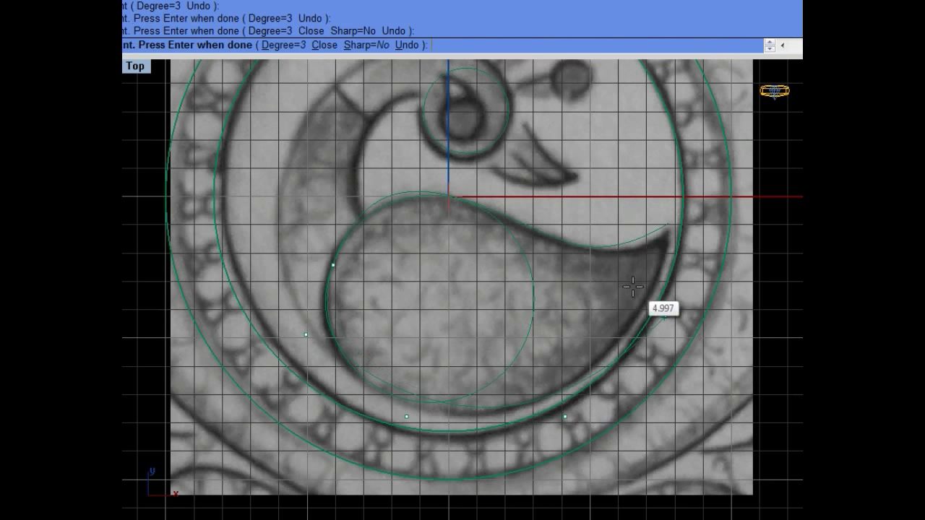
click(645, 285)
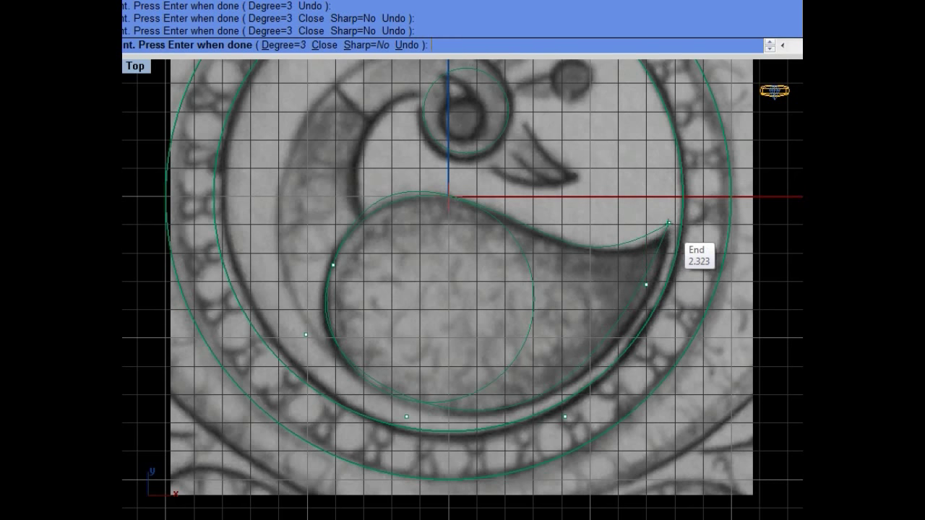
click(666, 229)
key(Return)
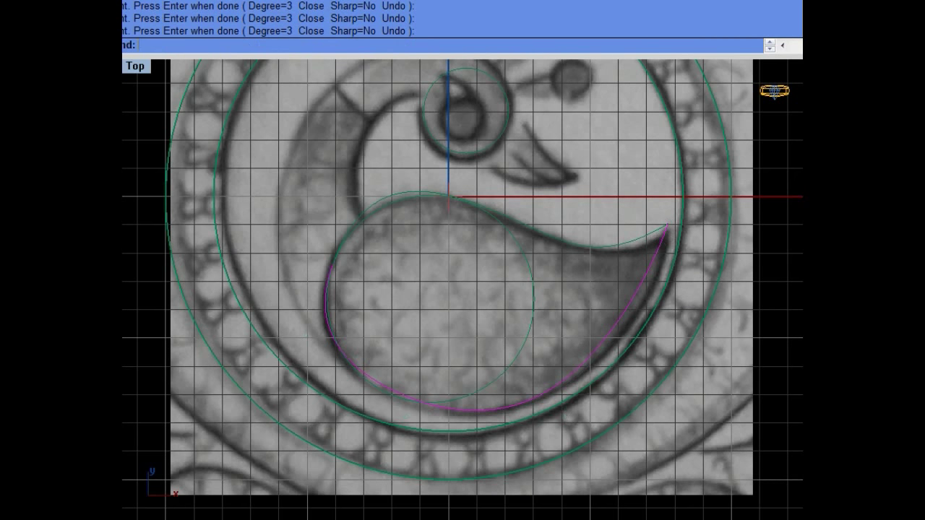
Step: Rebuild the body outline curve to 6 points at degree 3
text(rebuild)
key(Return)
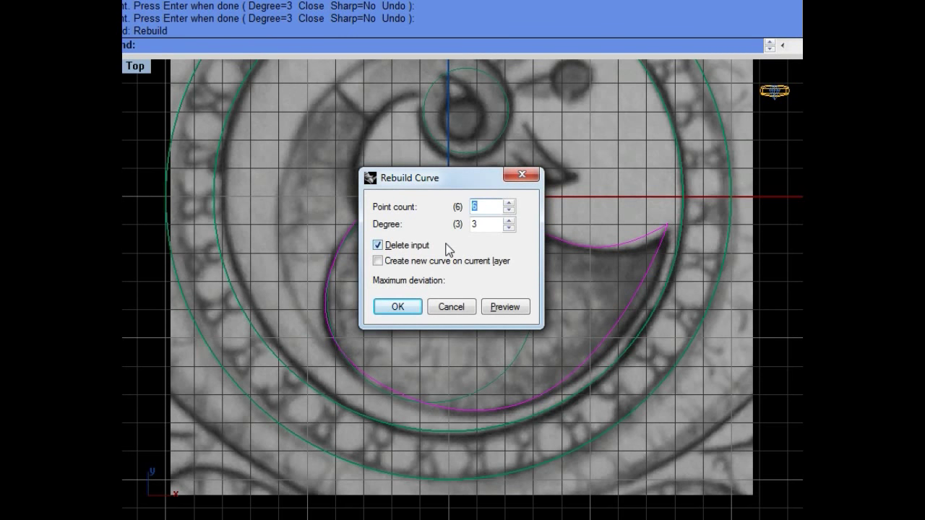
click(506, 309)
click(413, 308)
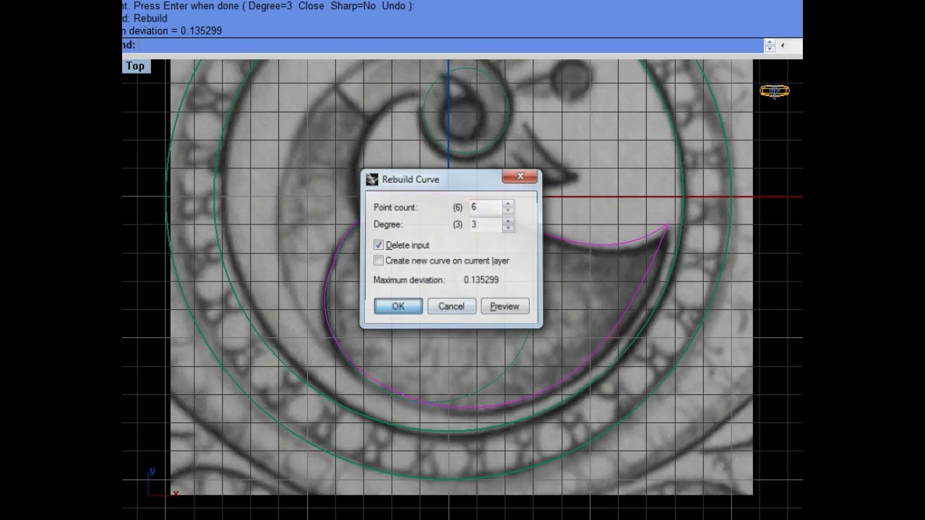
Step: Show the control points and move the point left of the belly onto the edge
key(F10)
scroll(368, 262, up, 2)
scroll(368, 261, up, 2)
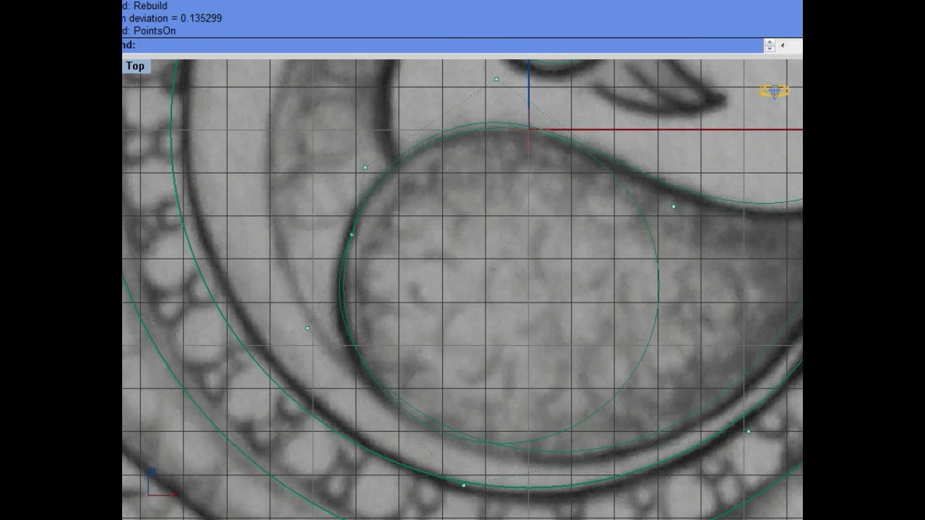
click(307, 328)
text(s)
key(Return)
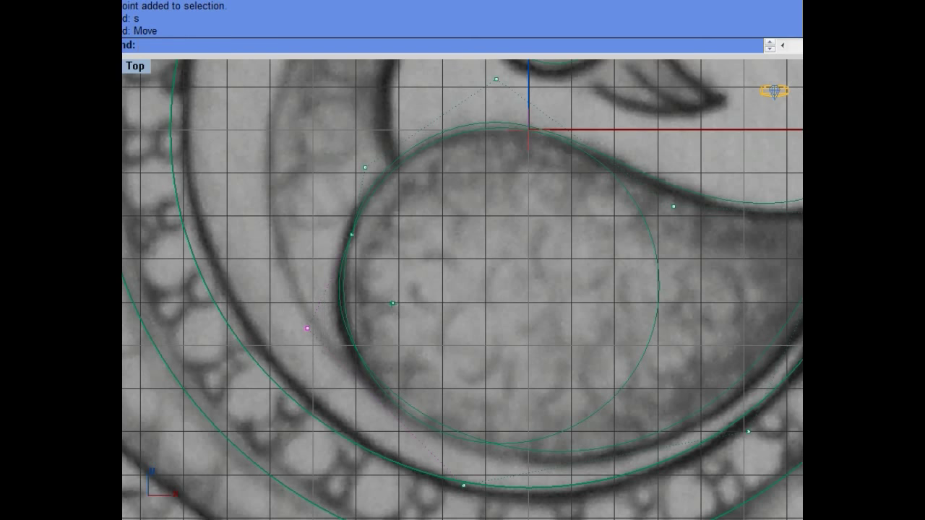
scroll(390, 303, up, 1)
click(387, 281)
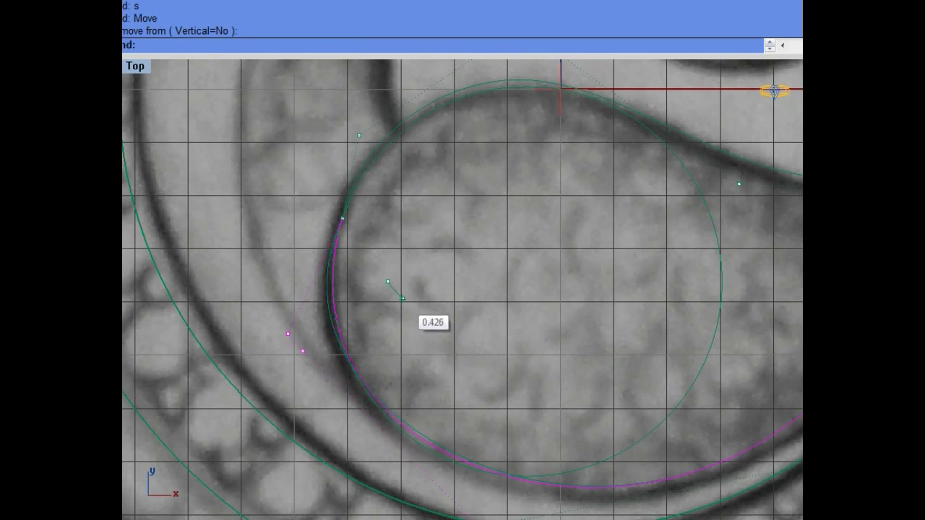
click(395, 294)
Step: Move the control point on the belly's left side so the curve hugs the outline
right_drag(376, 270, 302, 271)
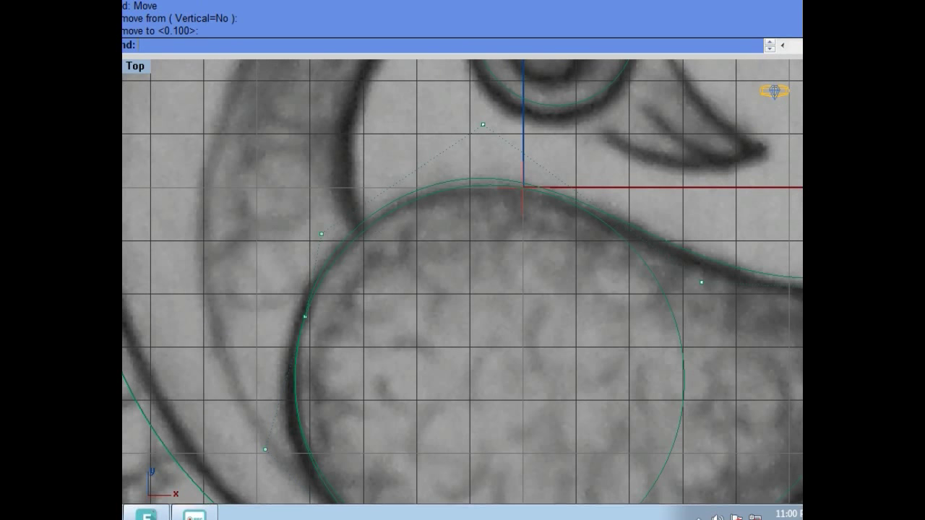
drag(276, 202, 348, 265)
text(s)
key(Return)
scroll(412, 253, up, 1)
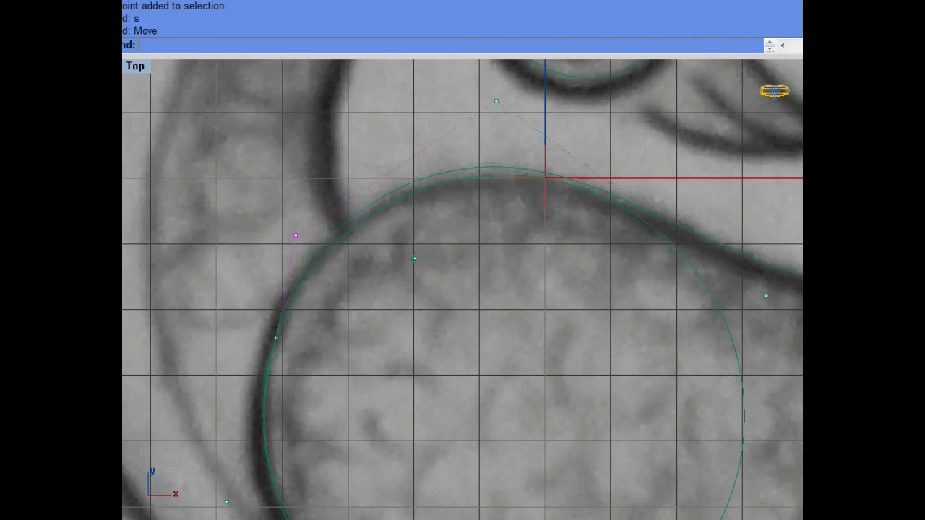
click(412, 249)
click(418, 258)
Step: Move the control point above the body down to match the top edge
text(mo)
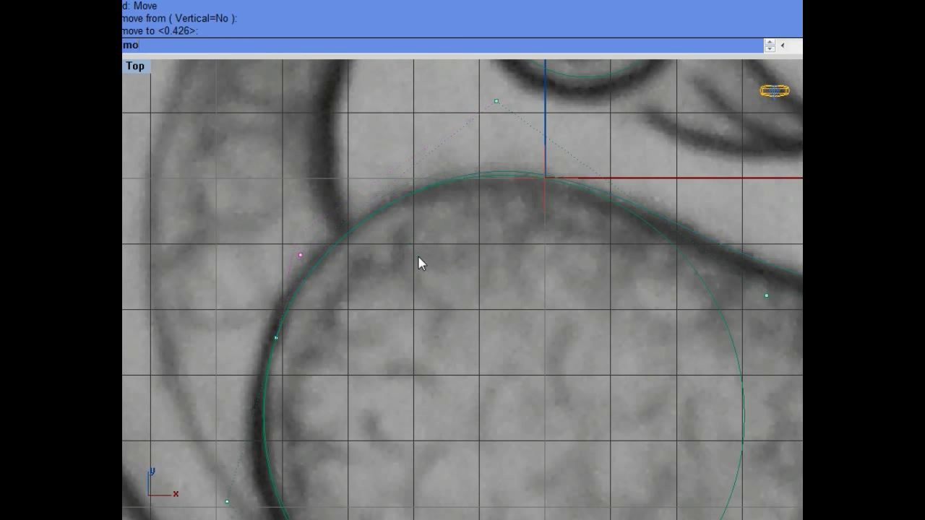
click(485, 97)
drag(485, 90, 517, 154)
right_drag(527, 153, 332, 179)
text(s)
key(Return)
click(416, 168)
click(381, 190)
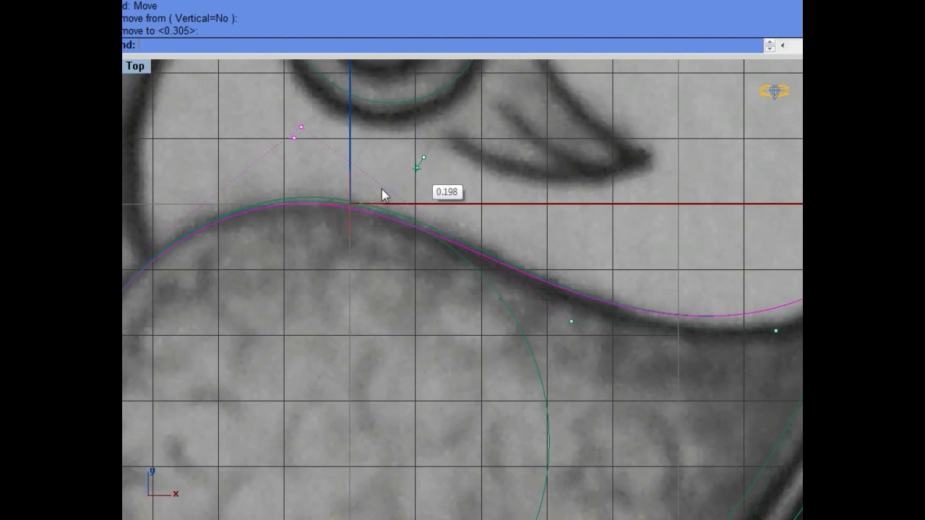
Step: Move a control point along the bottom onto the body's lower edge
scroll(382, 190, down, 3)
scroll(370, 292, up, 2)
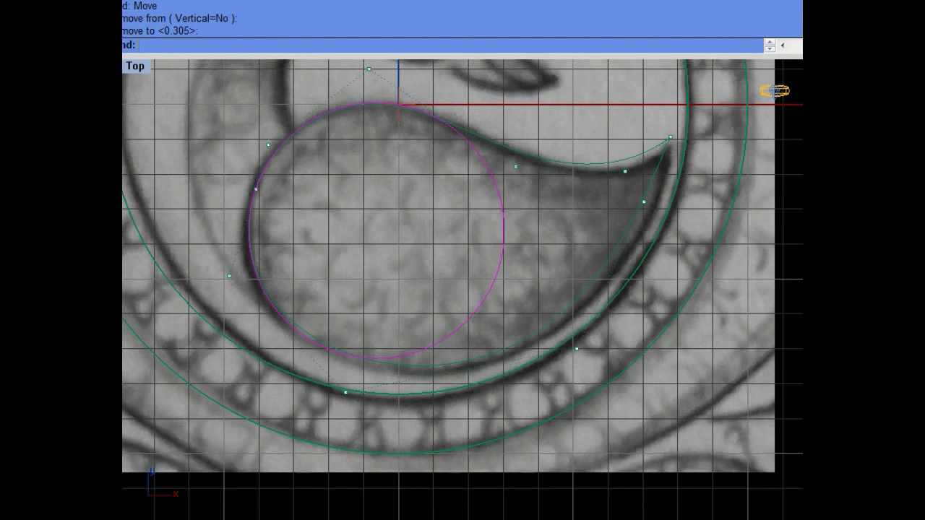
scroll(348, 357, up, 2)
key(F10)
key(Escape)
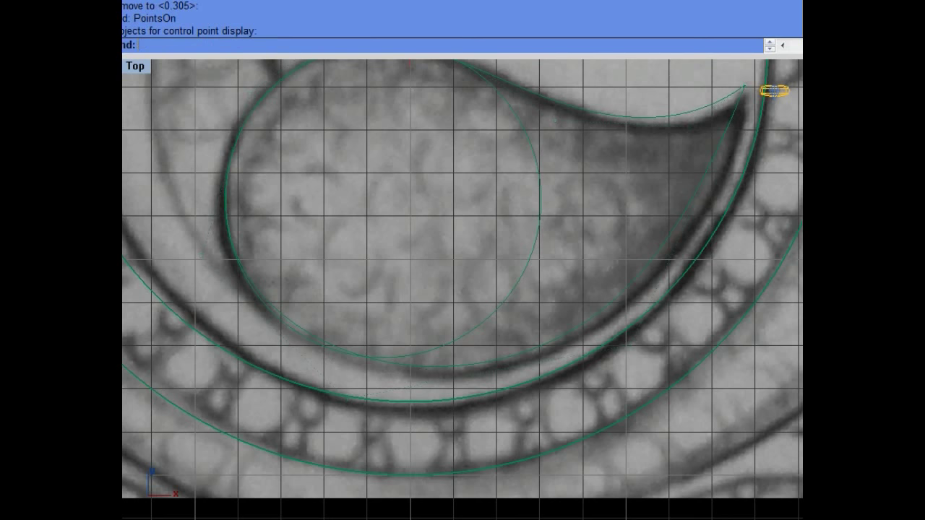
key(F10)
scroll(326, 338, up, 2)
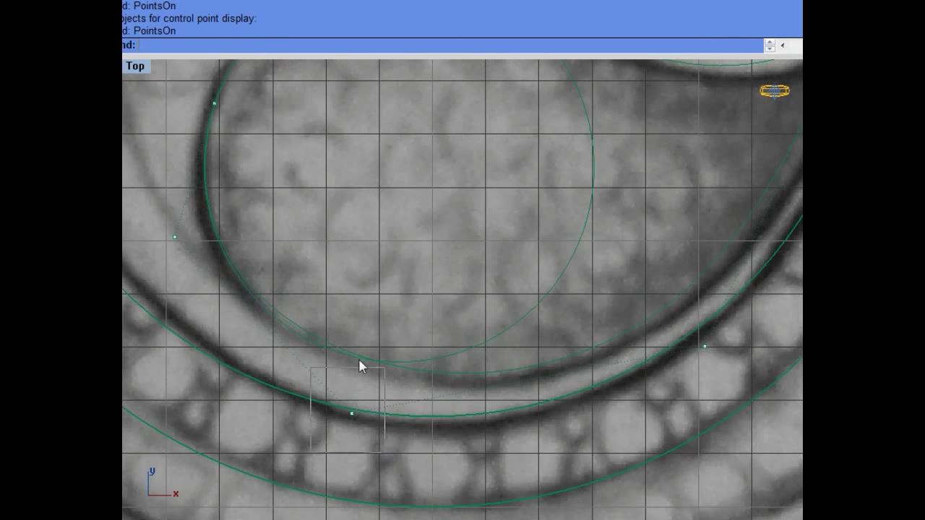
click(352, 413)
click(347, 294)
click(330, 289)
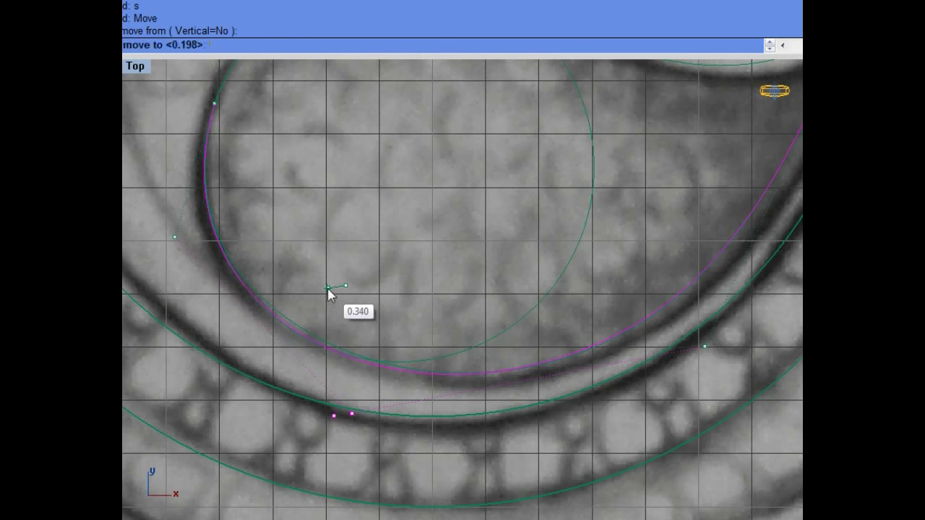
Step: Move the curve's endpoint onto the drawn tail tip
scroll(330, 293, down, 3)
right_drag(615, 255, 556, 318)
key(F10)
click(591, 249)
scroll(559, 265, up, 2)
scroll(559, 265, up, 2)
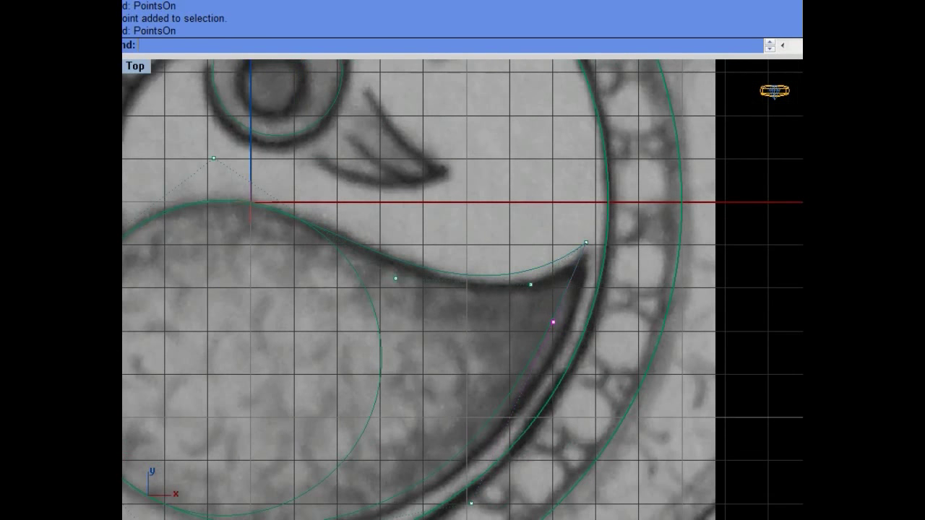
shift+click(605, 269)
scroll(605, 269, up, 2)
click(624, 268)
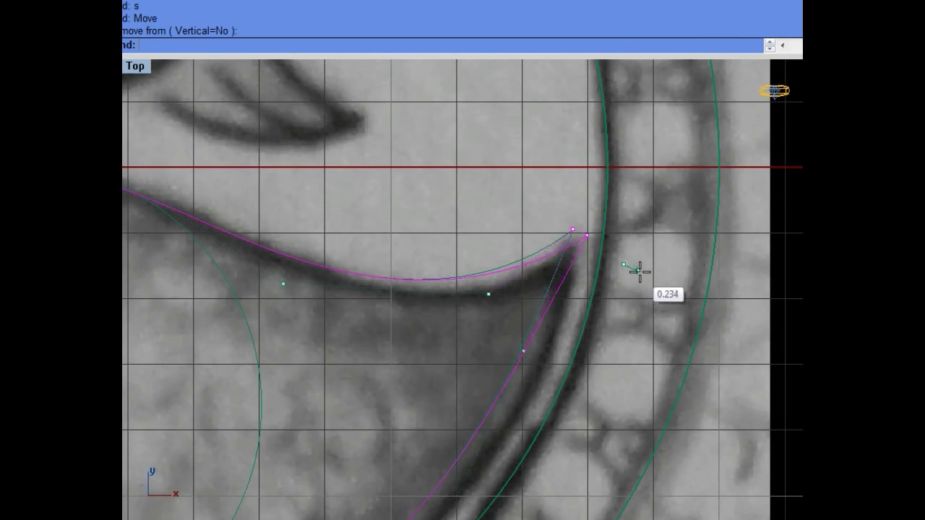
click(640, 276)
Step: Fit control points onto the tail's outer edge and the lower edge
drag(517, 329, 542, 405)
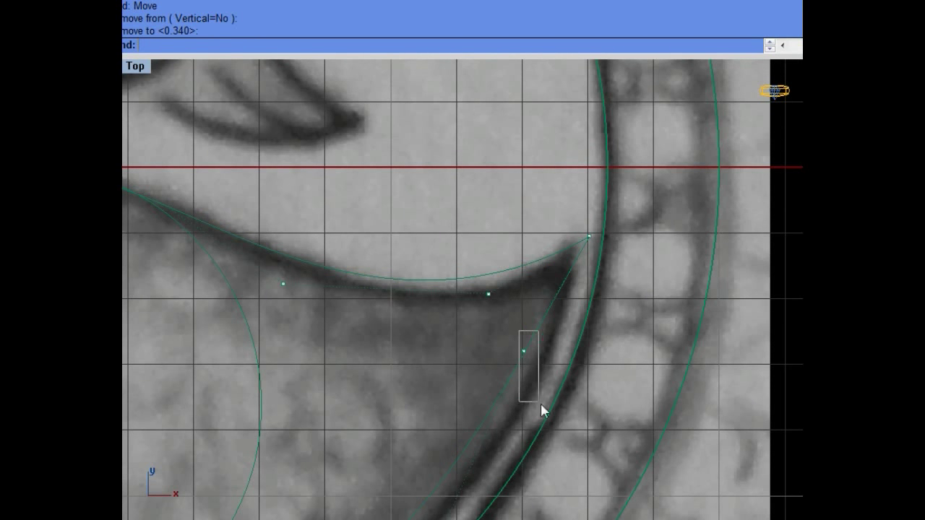
right_drag(541, 405, 502, 341)
text(s)
key(Return)
click(564, 295)
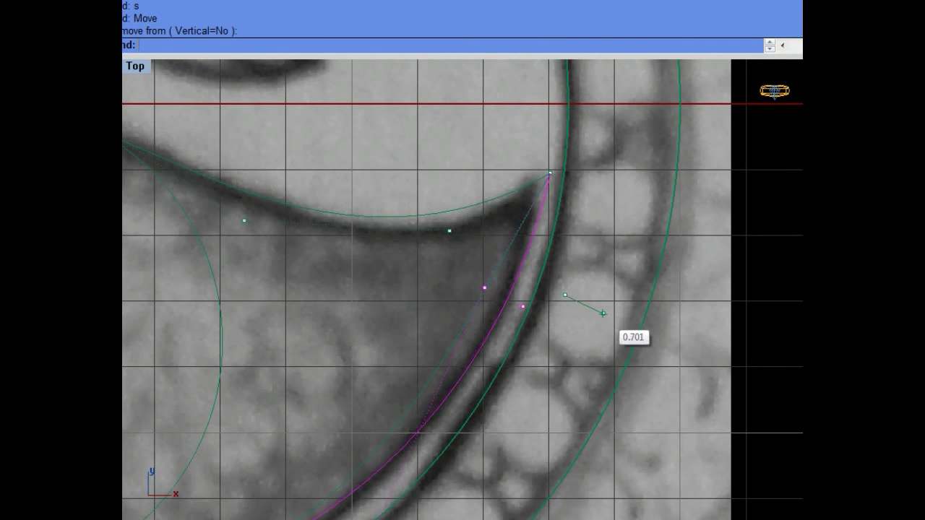
click(609, 314)
scroll(501, 385, down, 2)
drag(494, 310, 414, 392)
key(Return)
click(427, 391)
click(428, 396)
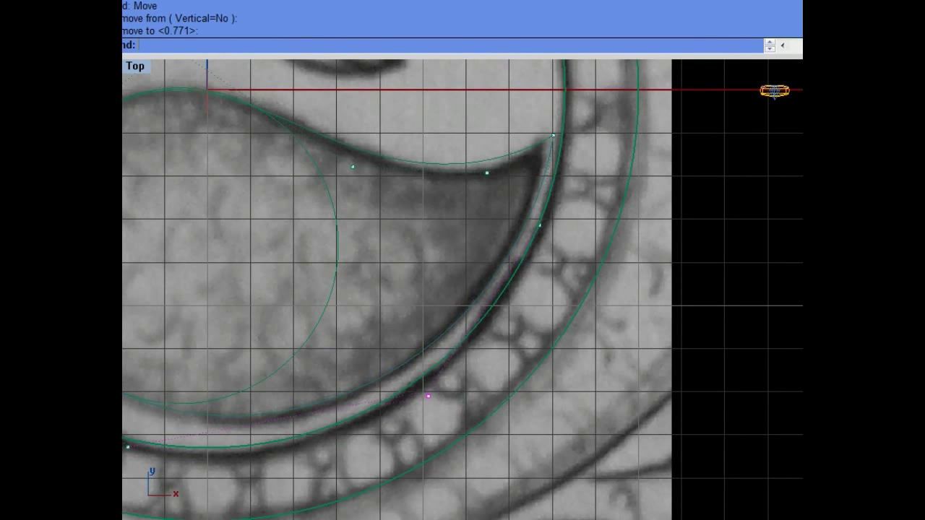
Step: Move the bottom-left control point to finish fitting the body's bottom
right_drag(208, 445, 398, 369)
click(318, 371)
key(Return)
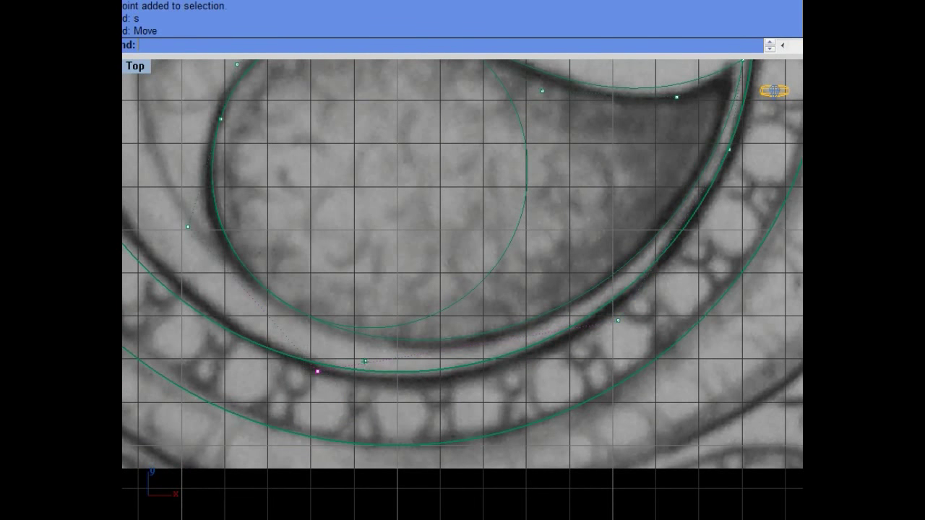
scroll(316, 371, up, 1)
click(304, 388)
click(380, 282)
scroll(429, 271, down, 3)
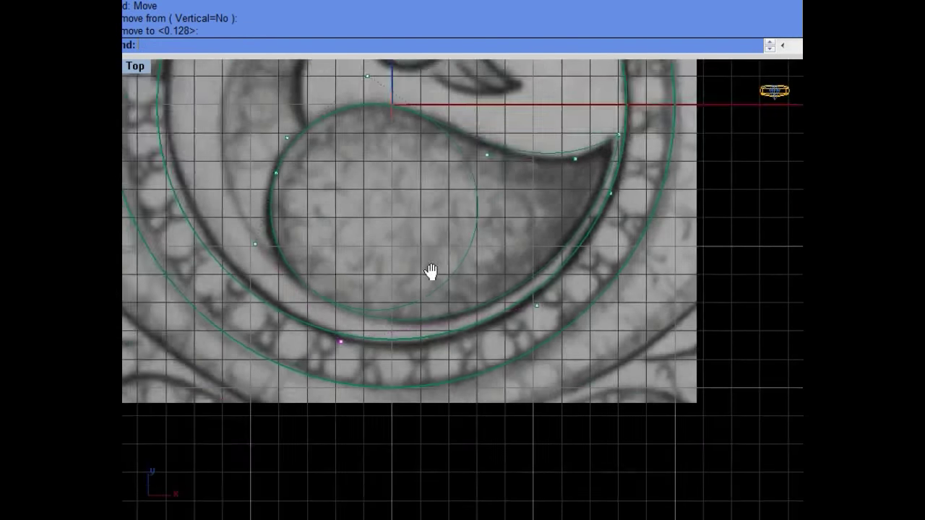
Step: Refine the point near the tail's top edge and frame the whole pendant
click(481, 253)
scroll(481, 252, up, 2)
scroll(441, 288, up, 2)
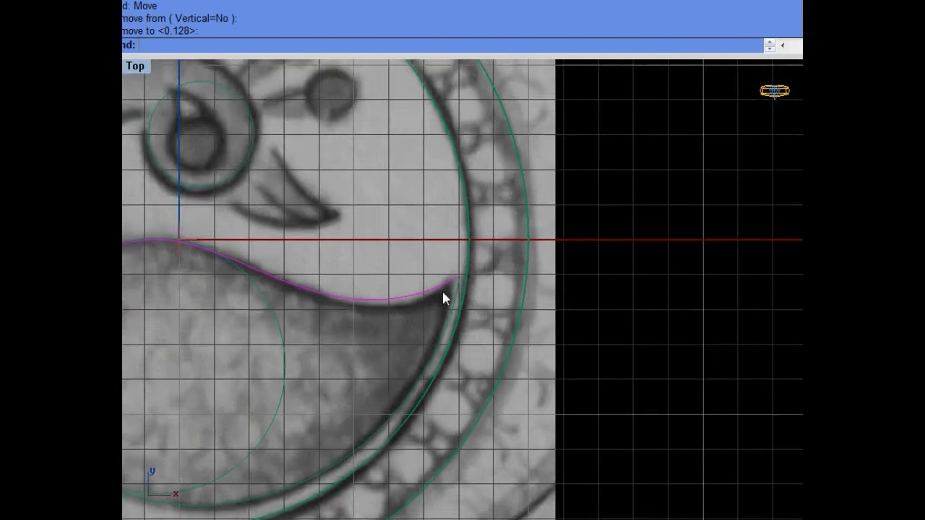
key(F10)
drag(390, 265, 418, 347)
click(412, 256)
scroll(444, 285, down, 1)
scroll(414, 297, down, 3)
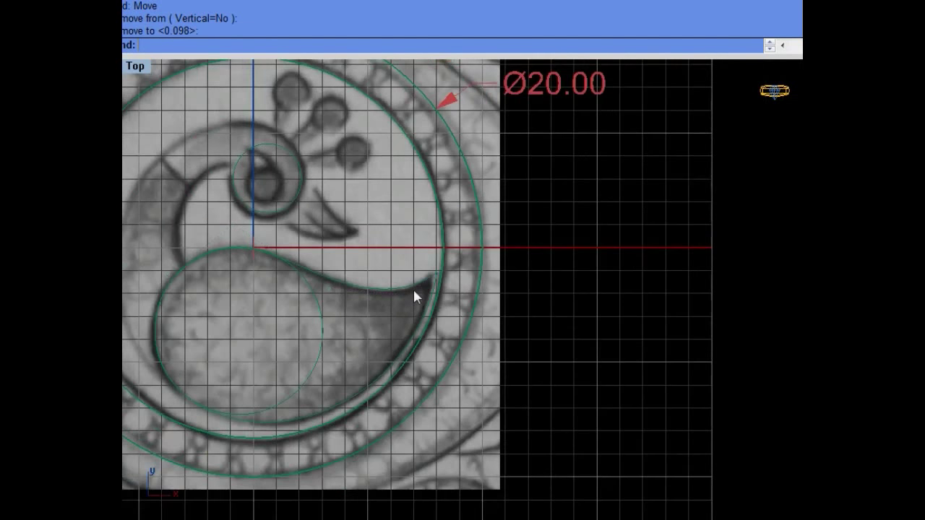
scroll(433, 302, down, 3)
right_drag(305, 350, 354, 367)
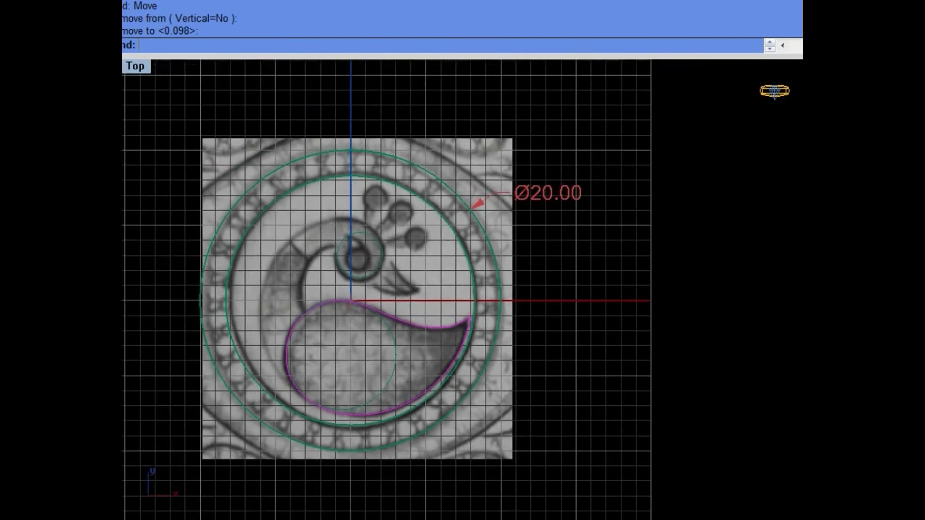
scroll(355, 325, up, 5)
right_drag(370, 240, 383, 256)
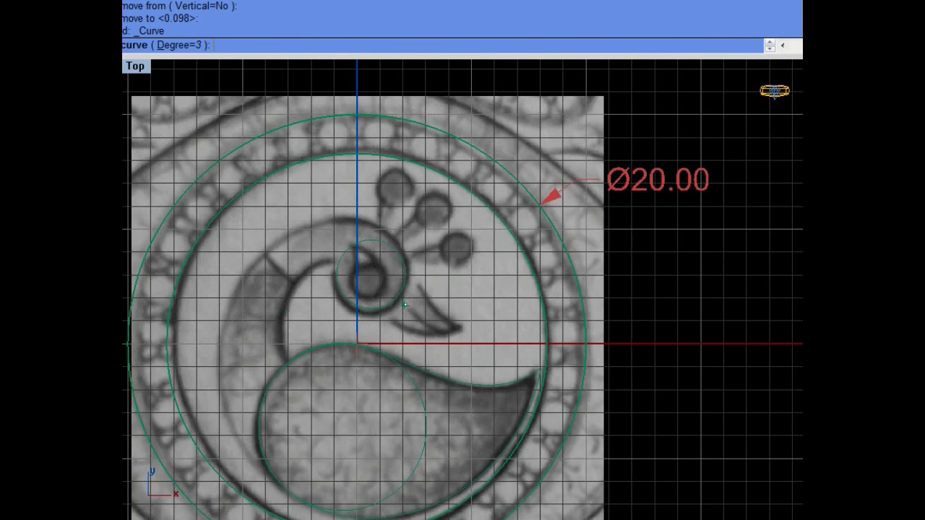
Step: Draw a five-point curve from the head circle over the crest and down the neck's left side
click(402, 302)
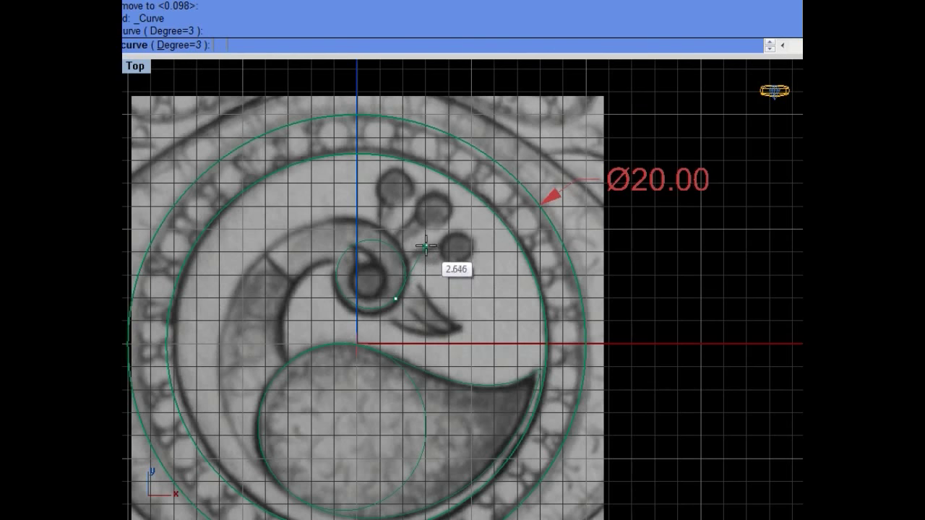
click(368, 197)
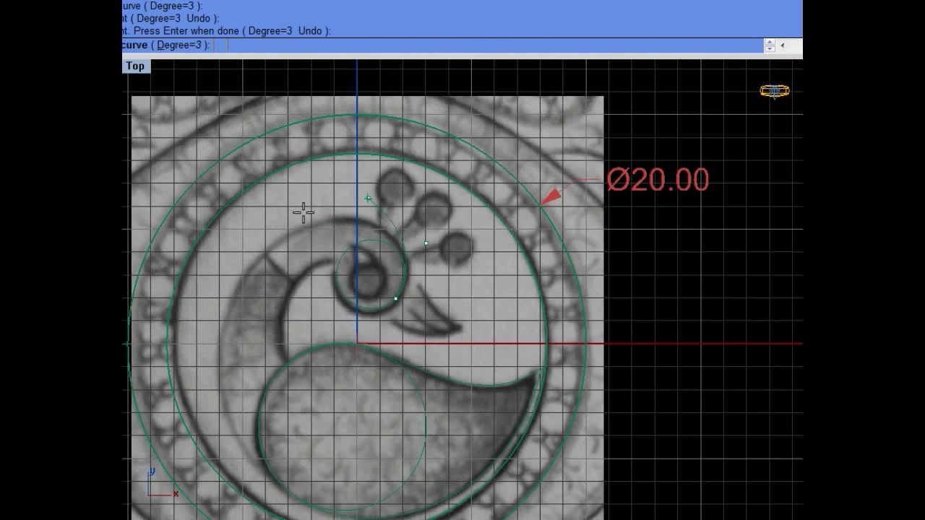
click(278, 214)
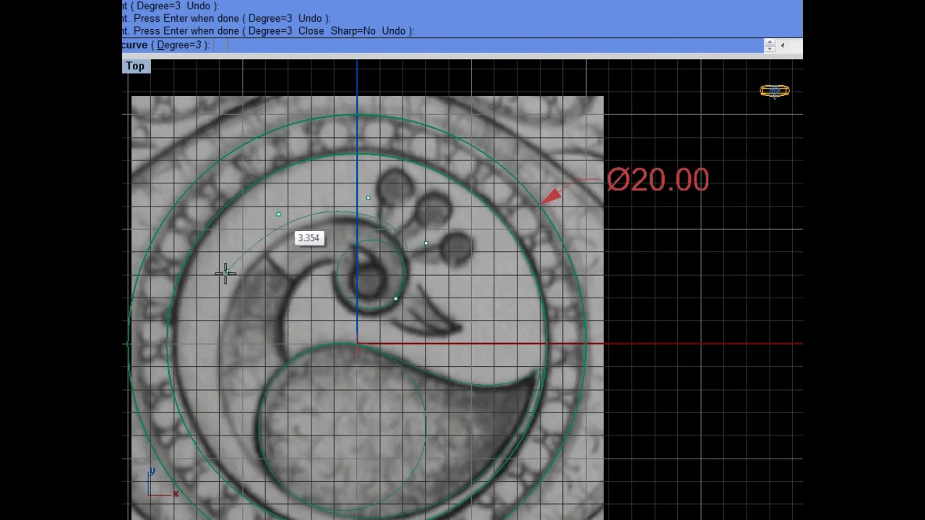
click(225, 274)
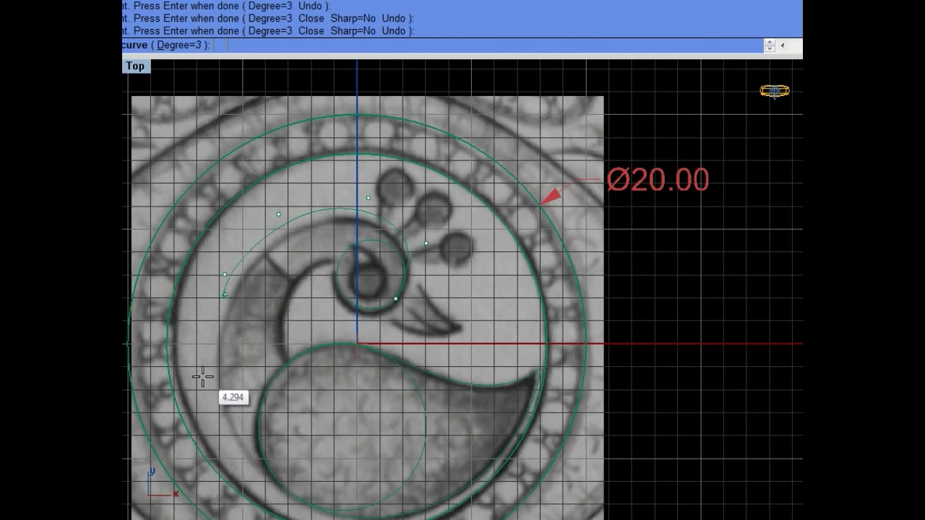
click(202, 390)
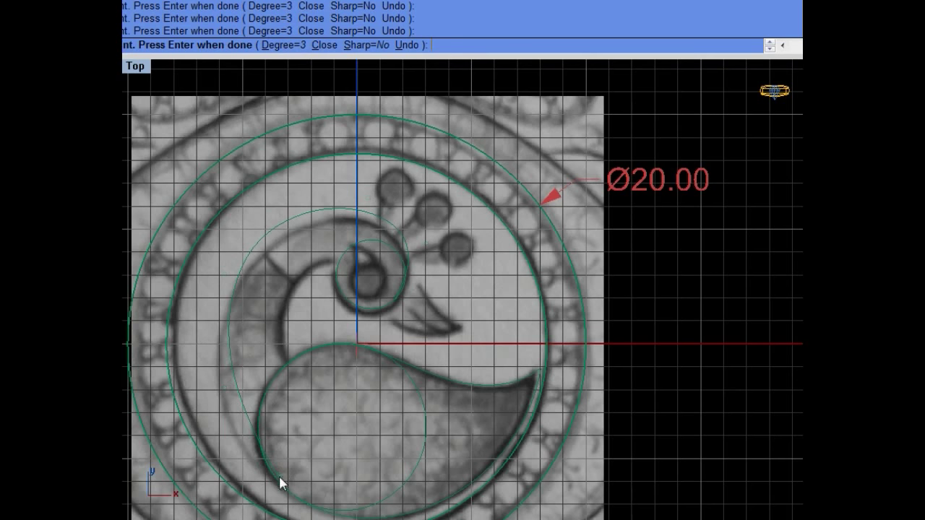
key(Return)
Step: Drag the neck curve's left-side and top control points onto the neck outline
key(F10)
scroll(217, 379, up, 1)
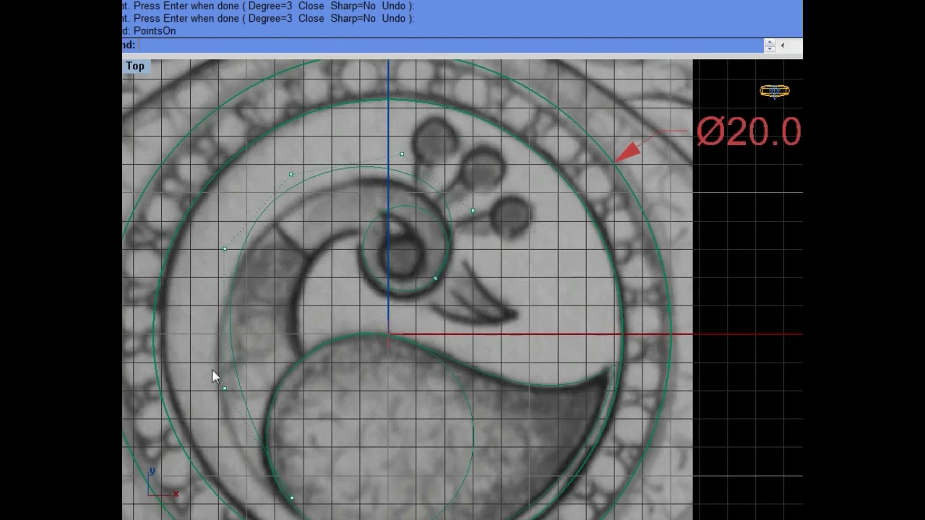
click(225, 387)
drag(246, 373, 230, 420)
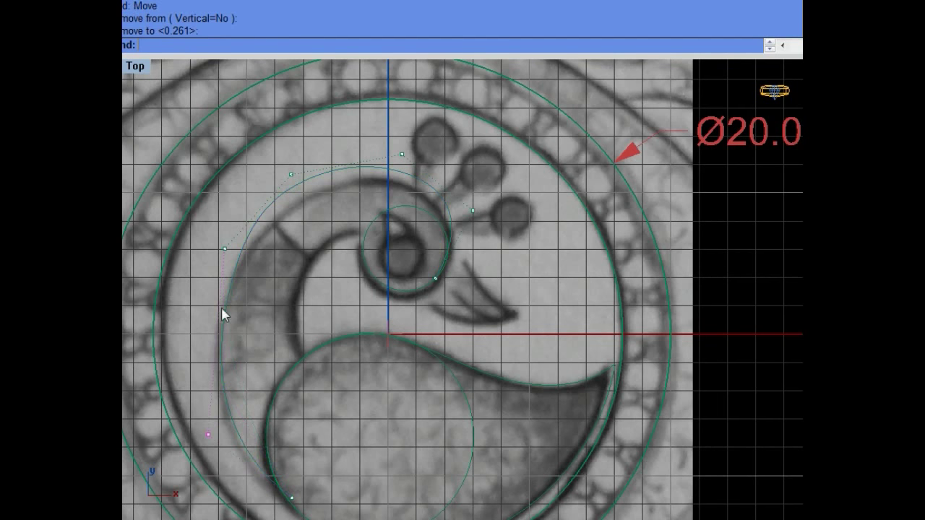
drag(224, 249, 221, 268)
click(290, 174)
scroll(325, 200, up, 2)
drag(325, 201, 327, 220)
Step: Reposition the control points beside the head to follow the head outline
click(441, 132)
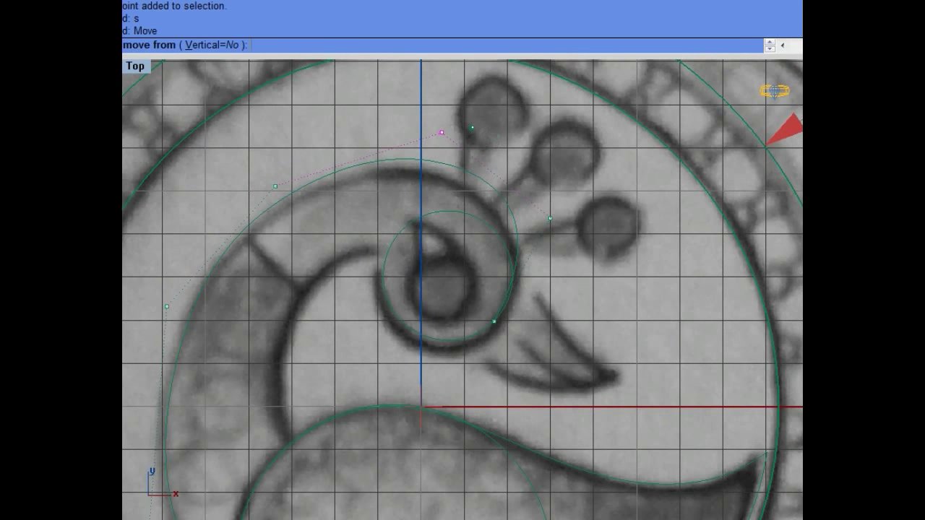
click(476, 134)
click(472, 143)
click(550, 217)
text(mo)
key(Return)
click(583, 248)
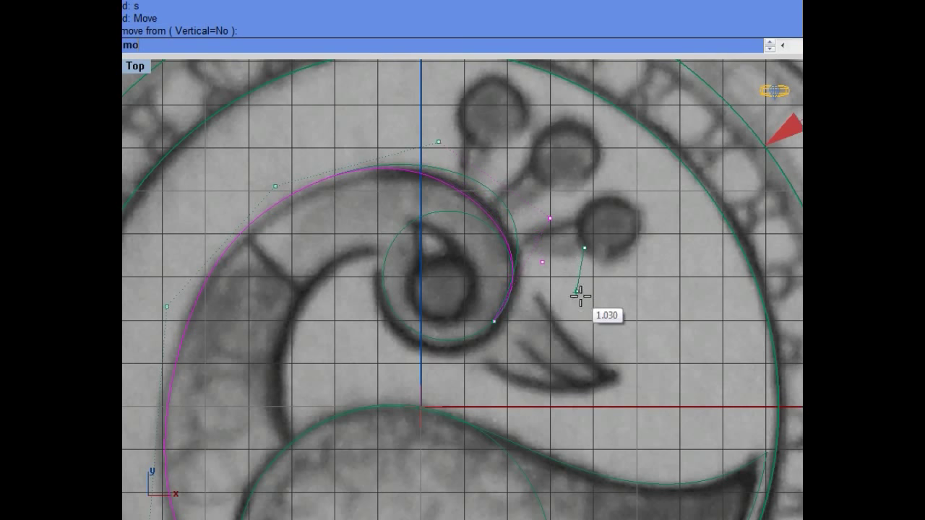
click(581, 258)
drag(459, 167, 460, 167)
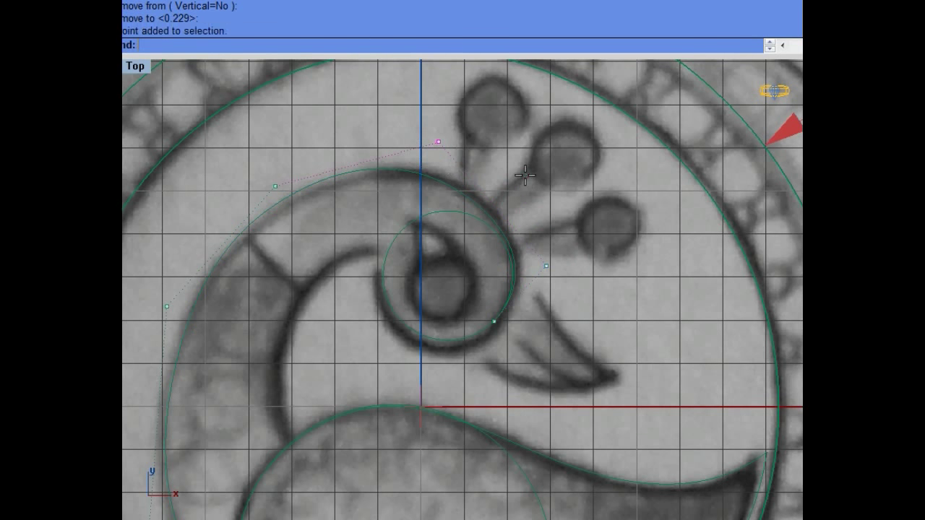
key(Return)
click(525, 175)
click(545, 166)
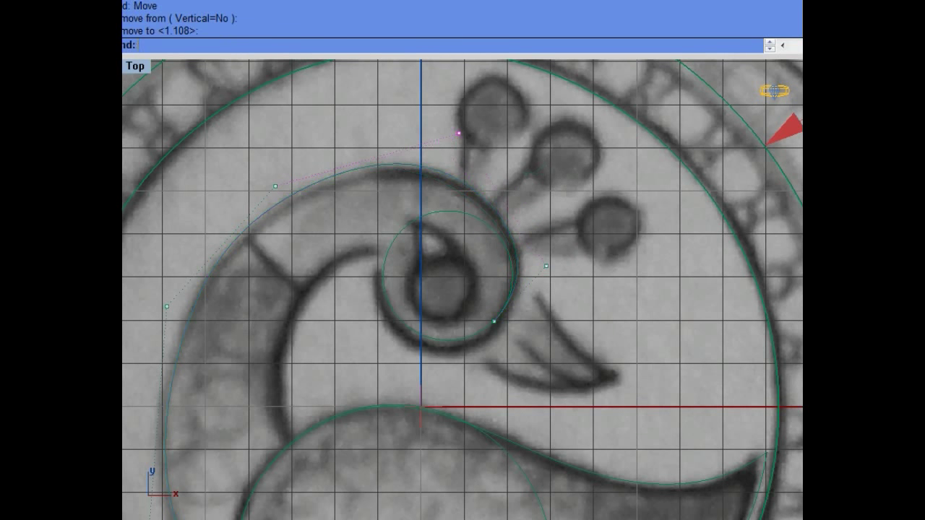
Step: Begin moving another curve point and the point above the neck, cancelling both moves
scroll(558, 235, up, 2)
click(544, 274)
key(Return)
click(568, 268)
key(Escape)
scroll(310, 209, down, 2)
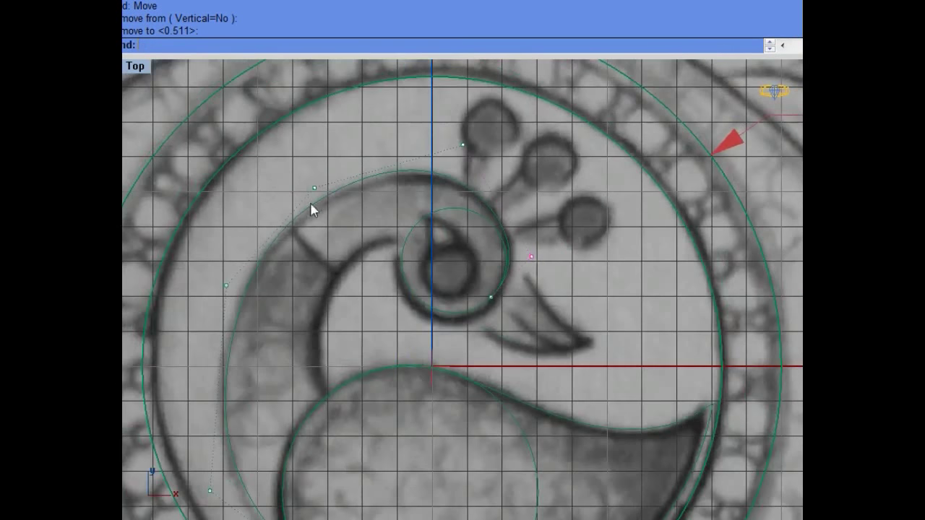
drag(299, 209, 353, 148)
key(Return)
scroll(340, 226, up, 2)
click(310, 181)
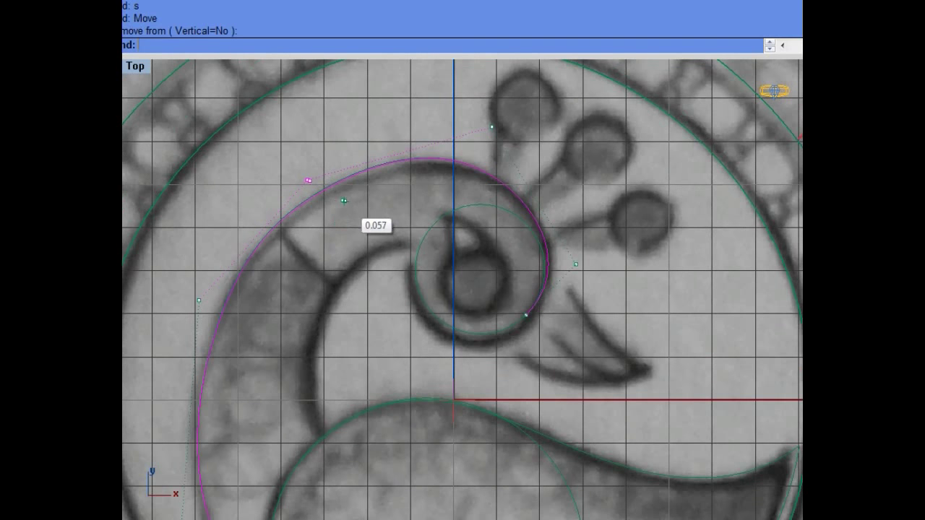
key(Escape)
Step: Nudge the control point beside the head to reshape the curve there
click(491, 127)
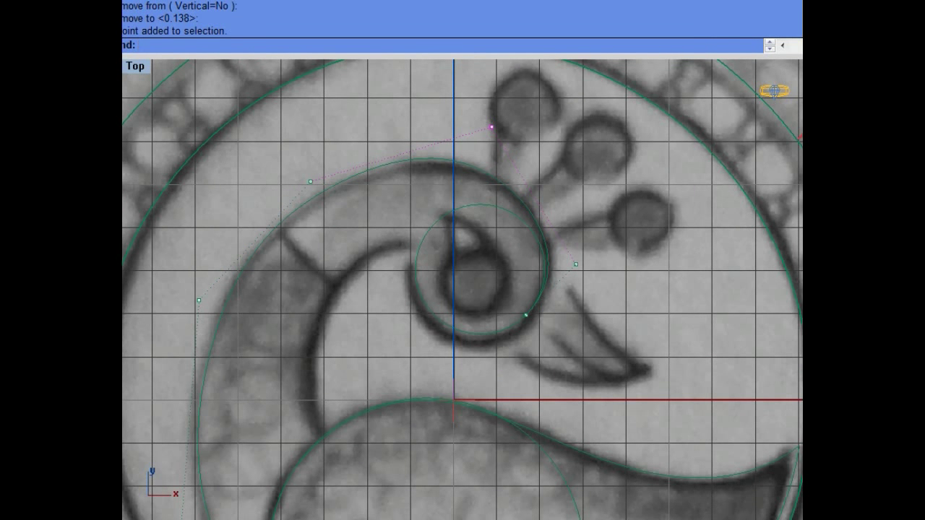
right_drag(553, 184, 505, 214)
key(Return)
click(516, 181)
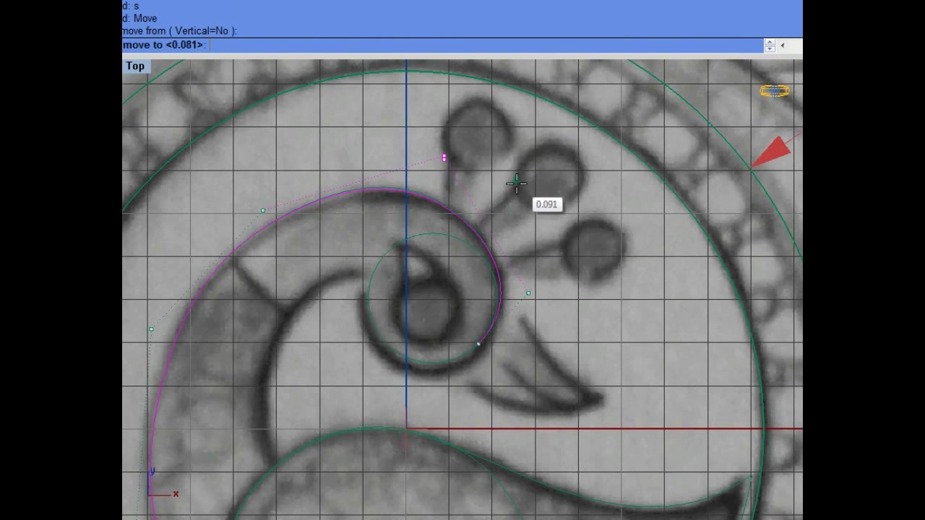
click(515, 184)
scroll(433, 289, down, 3)
scroll(368, 351, up, 2)
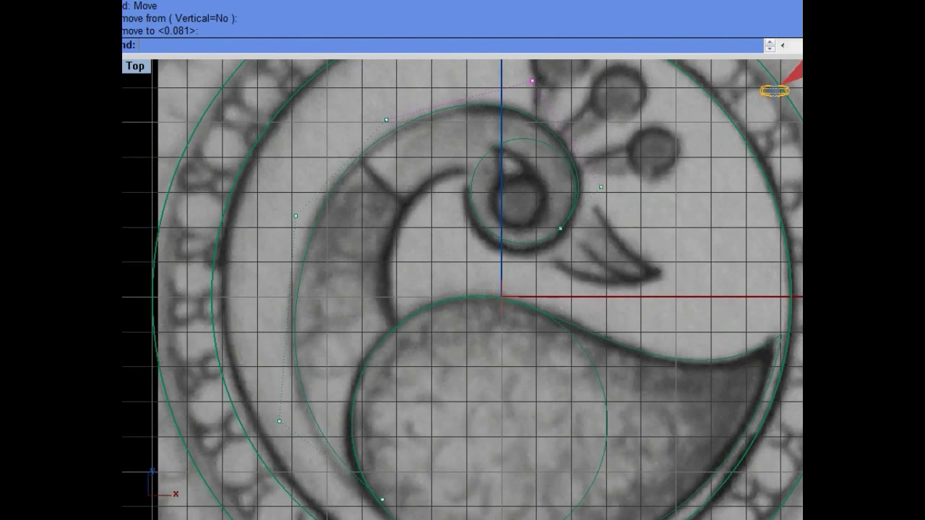
Step: Start moving the lowest control point, cancel it, and hide the control points
click(280, 409)
right_drag(281, 409, 286, 315)
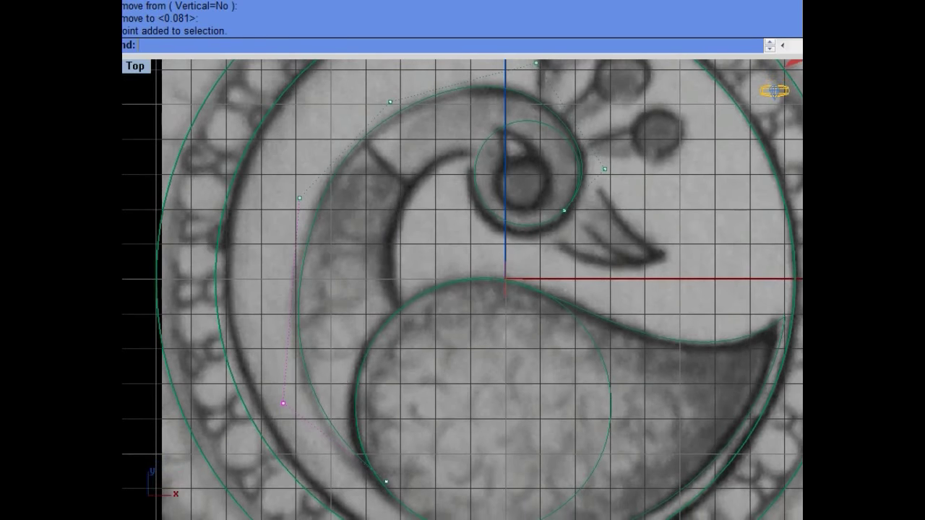
text(s)
key(Return)
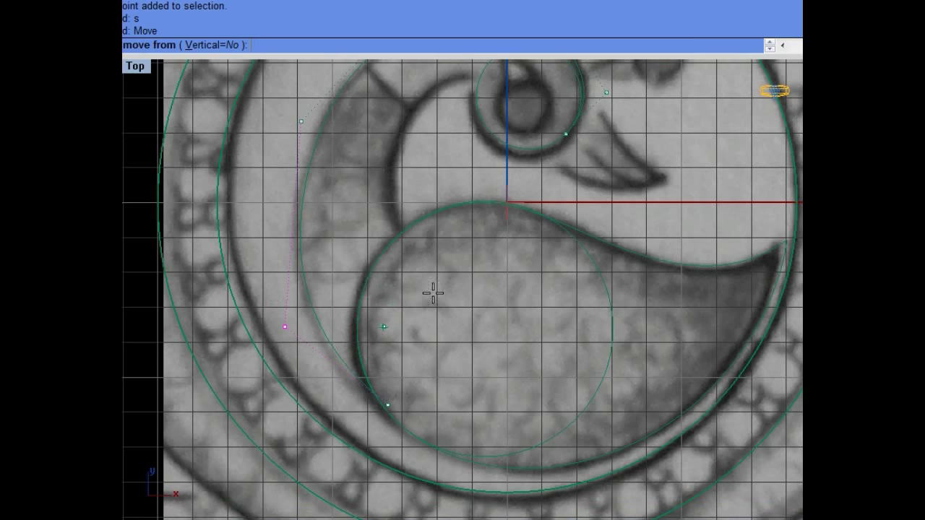
scroll(440, 245, down, 3)
scroll(408, 265, up, 2)
scroll(408, 265, up, 1)
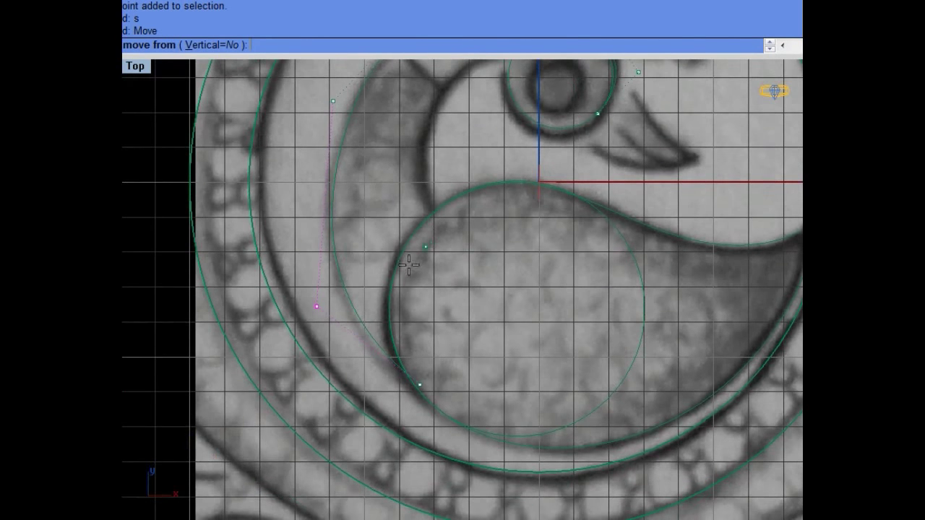
key(Home)
key(Escape)
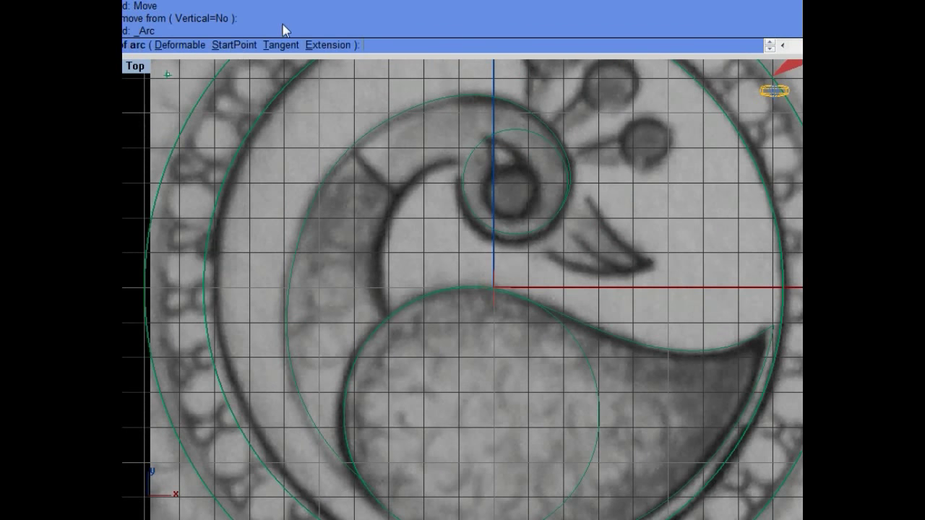
Step: Draw a start-point arc from the body top to the peacock's head, bent along the inner neck
click(242, 45)
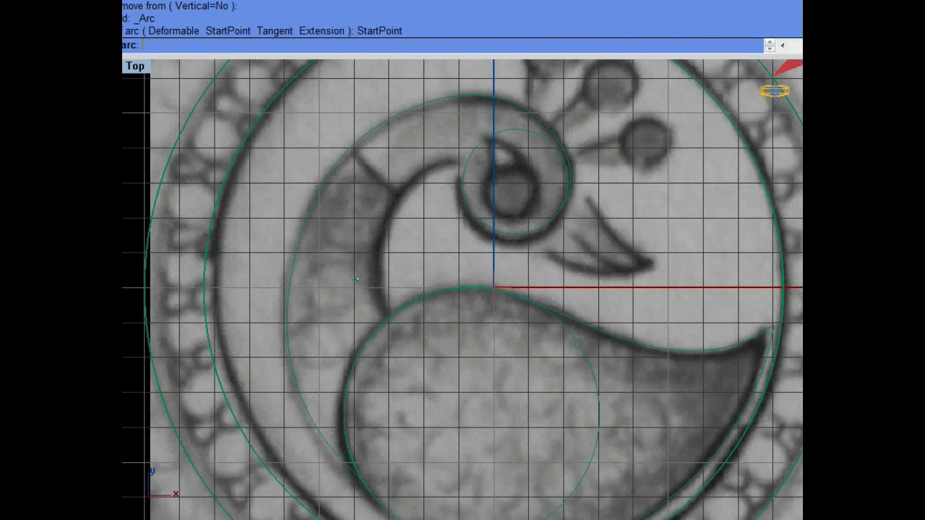
click(402, 336)
click(478, 167)
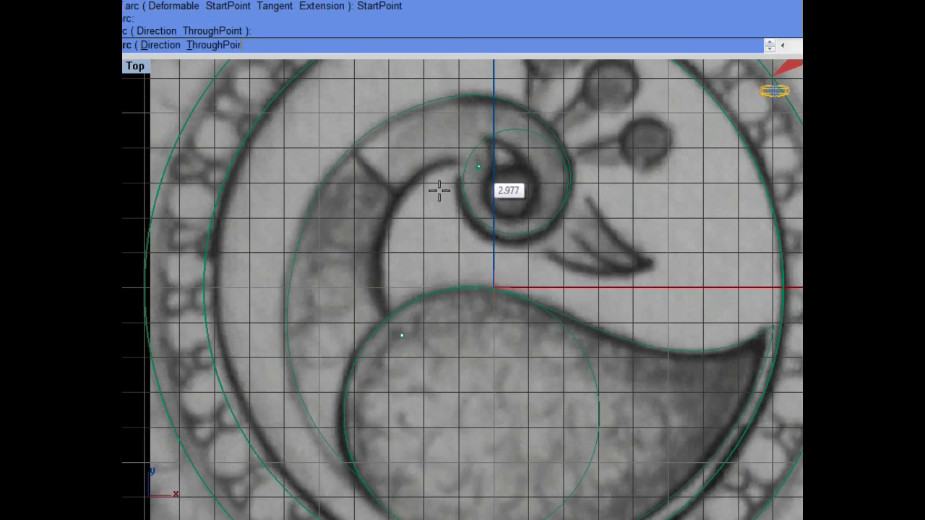
click(401, 198)
click(425, 188)
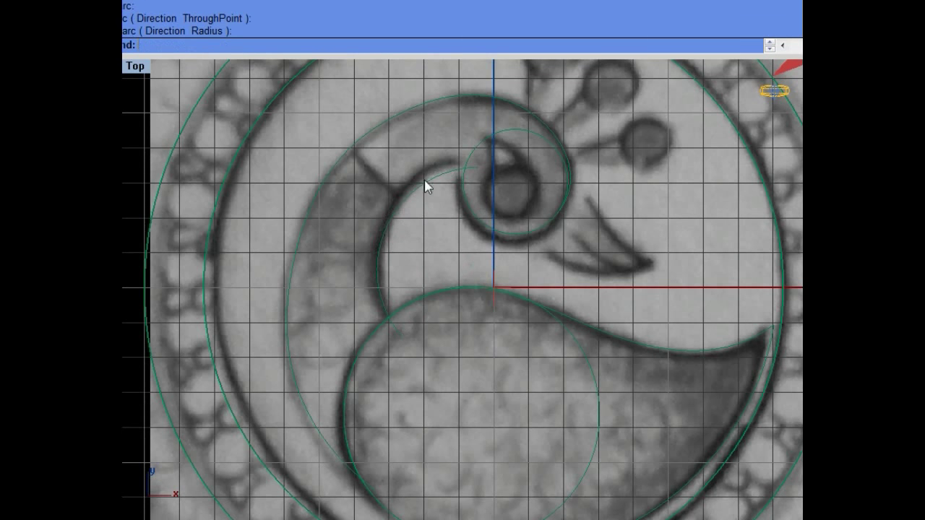
scroll(439, 178, up, 1)
scroll(439, 178, down, 1)
Step: Rebuild the arc with 6 points at degree 3
double_click(481, 208)
text(6)
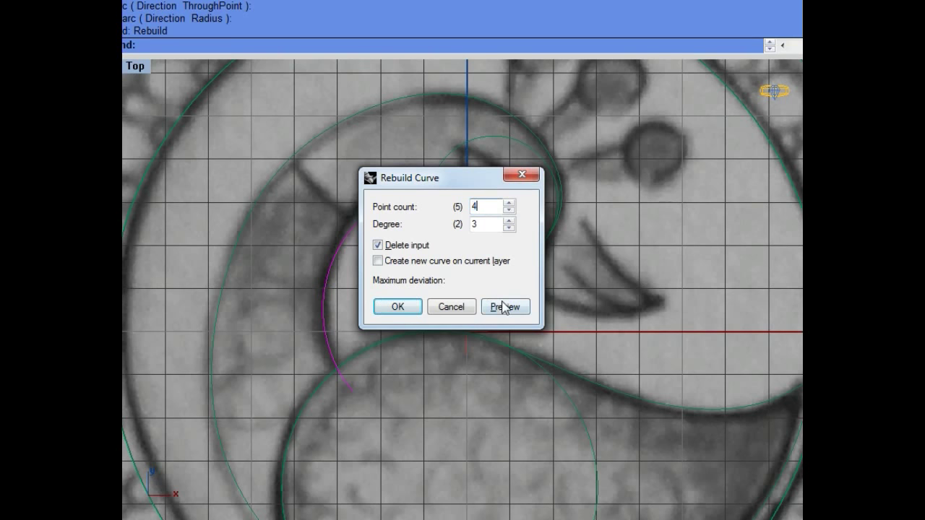
click(504, 307)
click(412, 310)
Step: Move the arc's upper control point so the curve follows the neck
key(F10)
scroll(401, 181, up, 1)
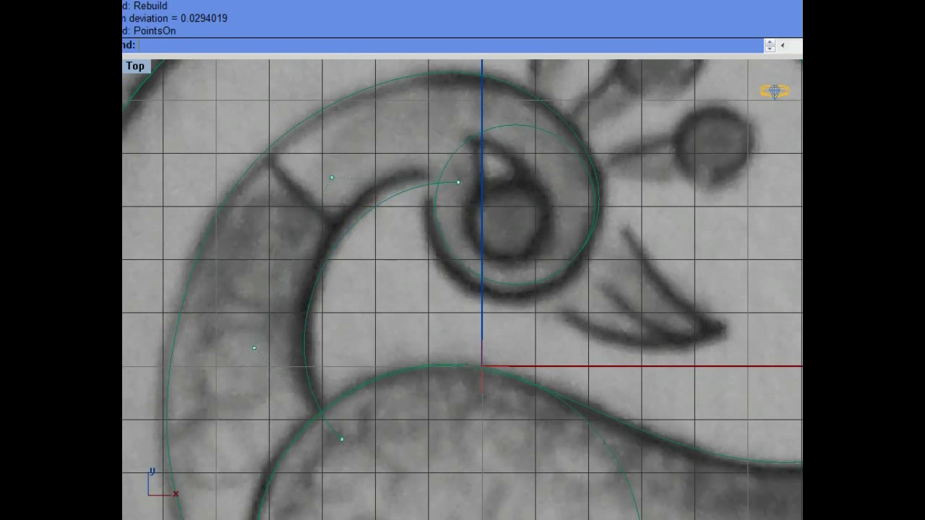
click(331, 177)
text(s)
key(Return)
click(401, 238)
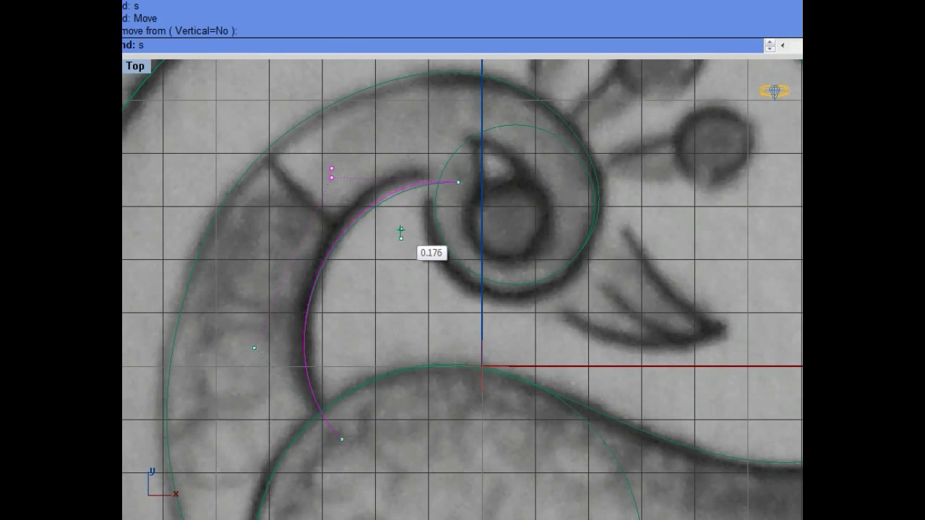
click(402, 208)
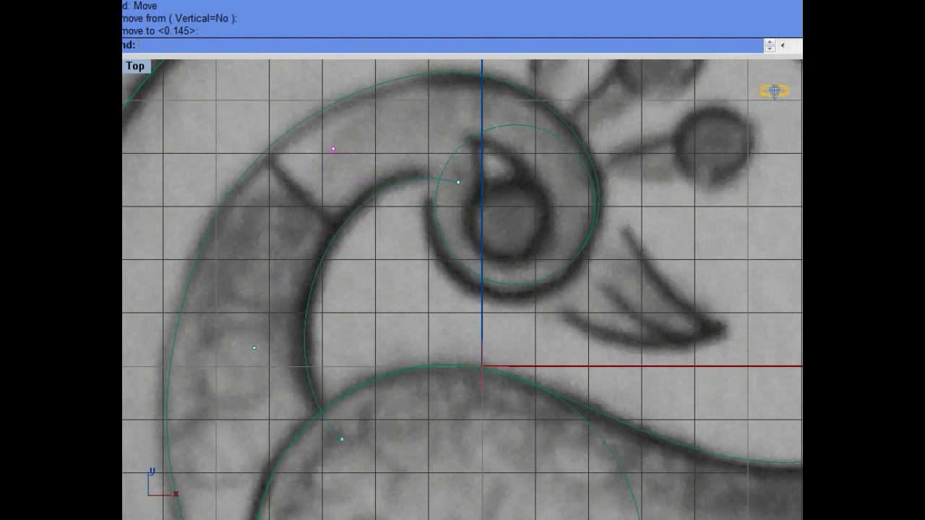
Step: Move the lower-left control point so the arc hugs the inner neck edge
drag(282, 314, 247, 365)
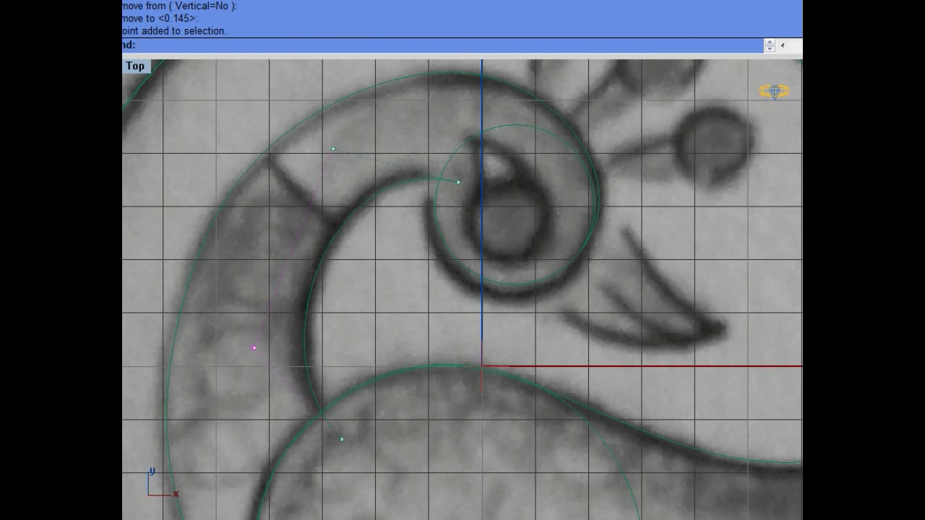
scroll(405, 398, down, 3)
scroll(427, 323, up, 3)
text(s)
key(Return)
click(371, 217)
click(370, 287)
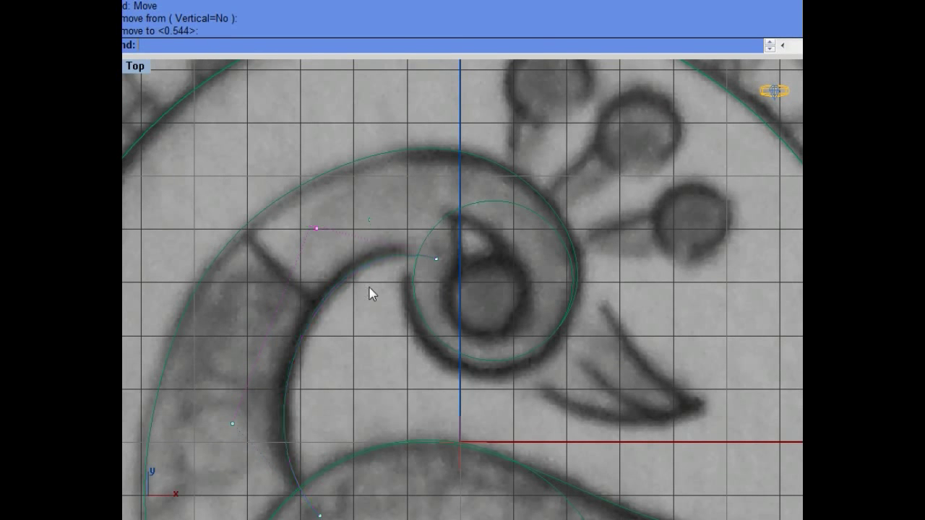
Step: Nudge another control point slightly left to refine the neck curve
scroll(369, 287, down, 3)
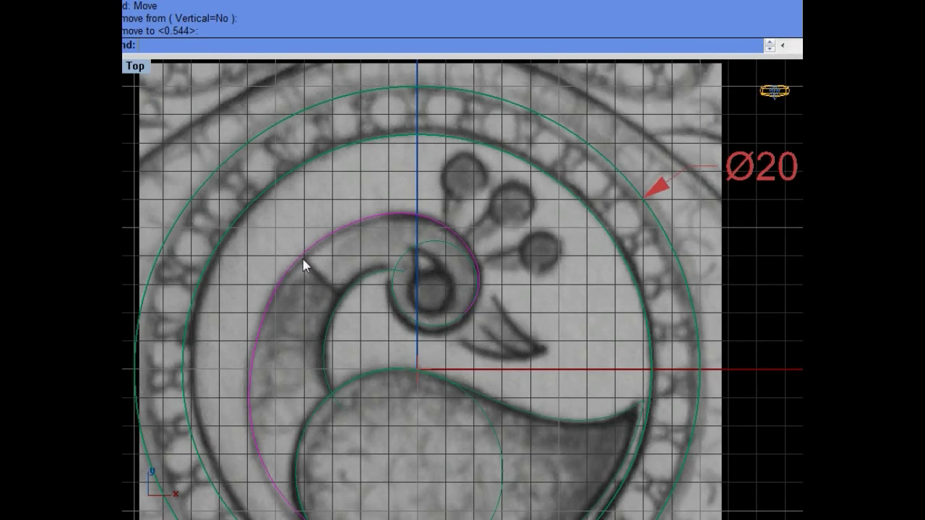
key(F10)
scroll(303, 266, up, 3)
click(257, 269)
drag(256, 269, 247, 269)
right_drag(317, 311, 311, 169)
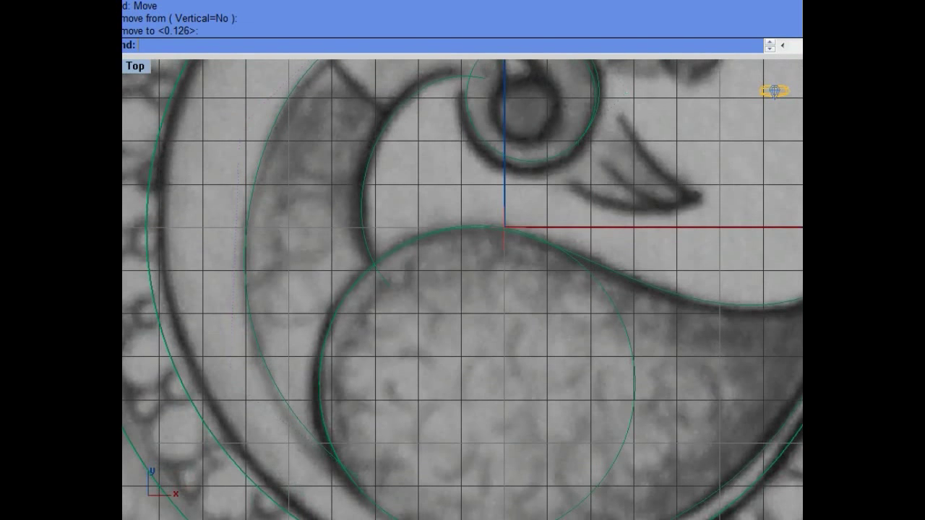
Step: Draw a radius 2 circle, then undo it and cancel the circle prompt
click(314, 153)
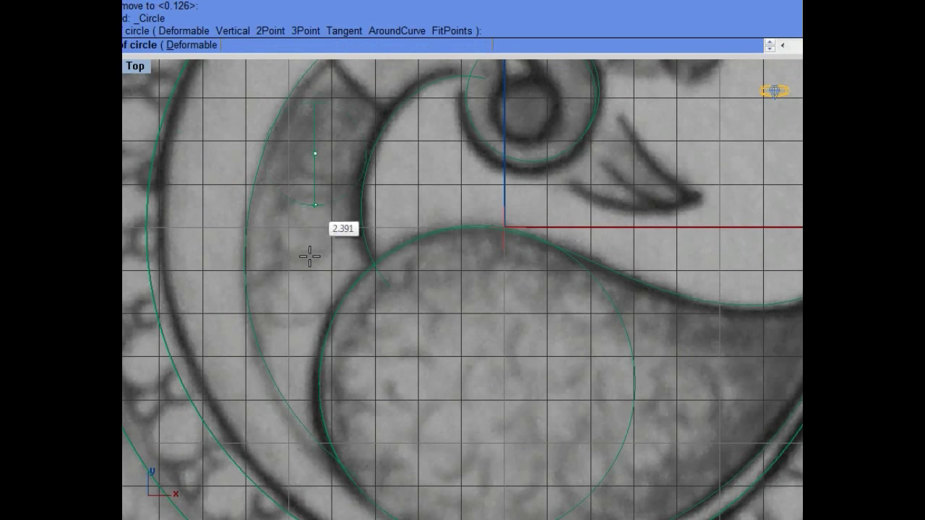
text(2)
key(Return)
key(ctrl+z)
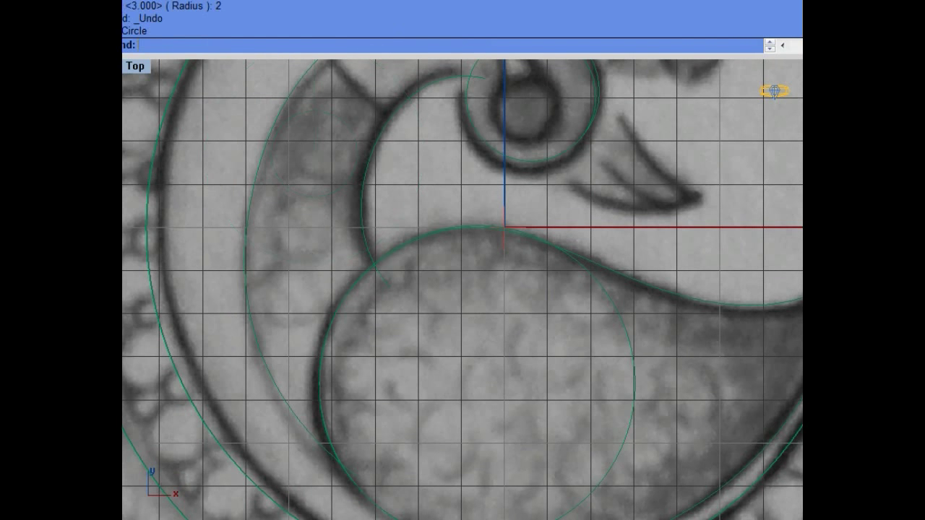
key(Return)
key(Escape)
Step: Draw a two-point straight cross-line across the peacock's neck band
click(124, 109)
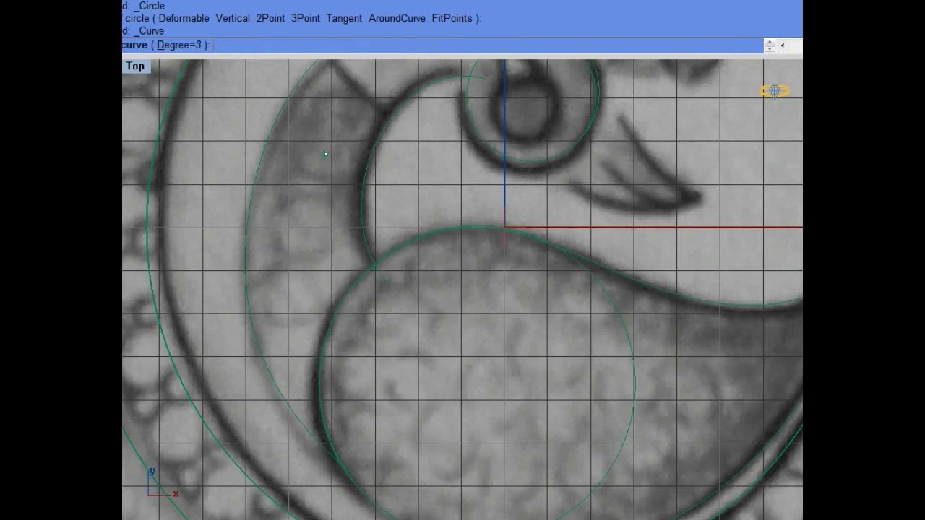
right_drag(330, 72, 313, 186)
click(281, 135)
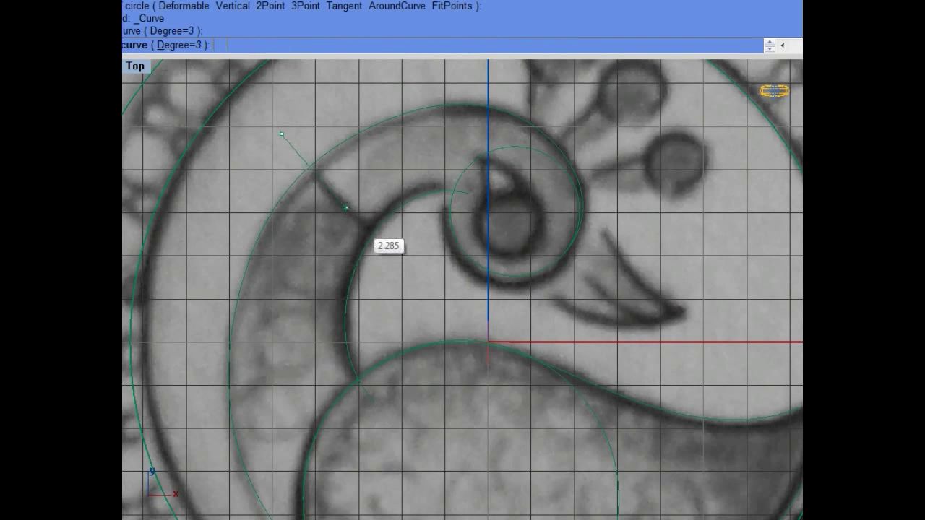
click(402, 258)
key(Return)
Step: Start a new start-point arc with its start beside the eye
scroll(433, 232, down, 3)
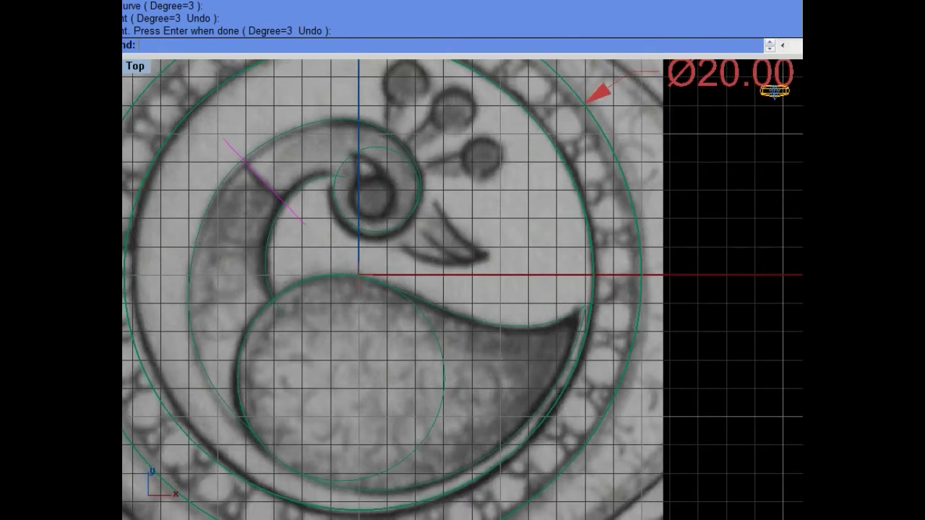
right_drag(390, 275, 386, 327)
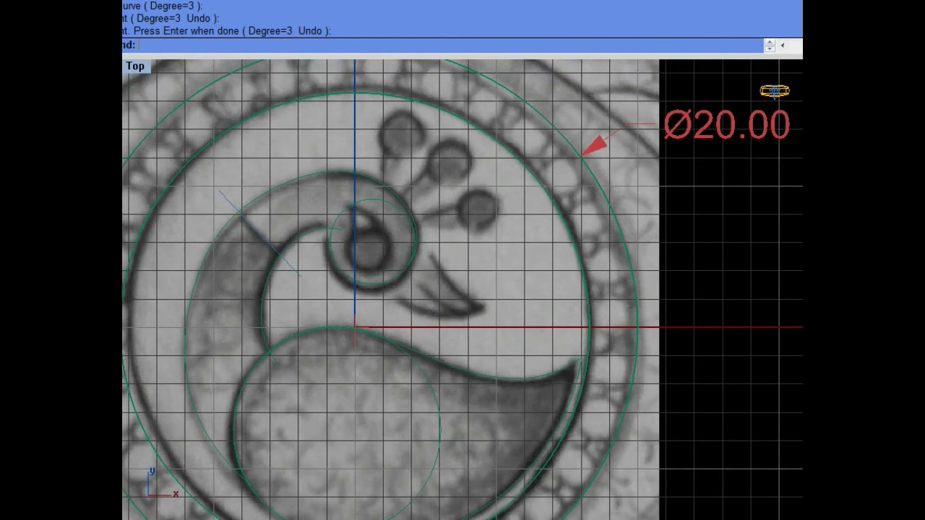
click(201, 25)
click(234, 45)
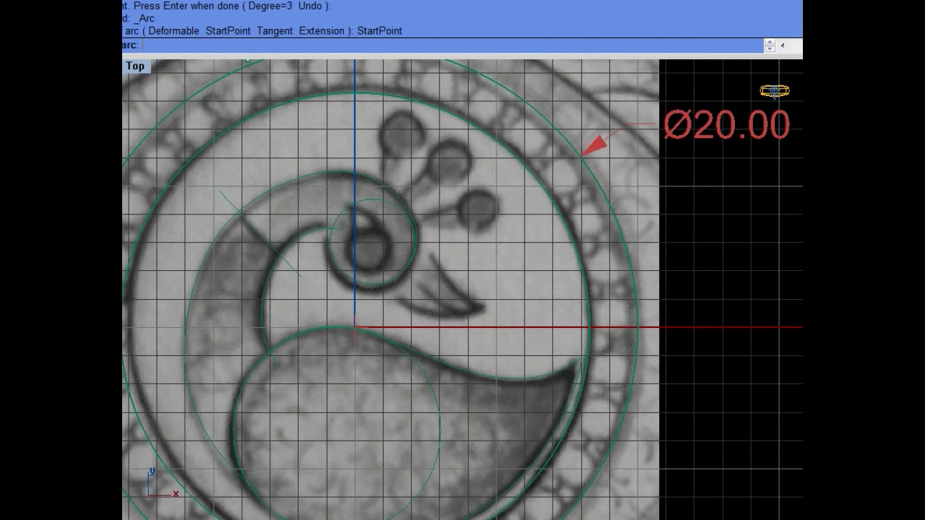
click(377, 275)
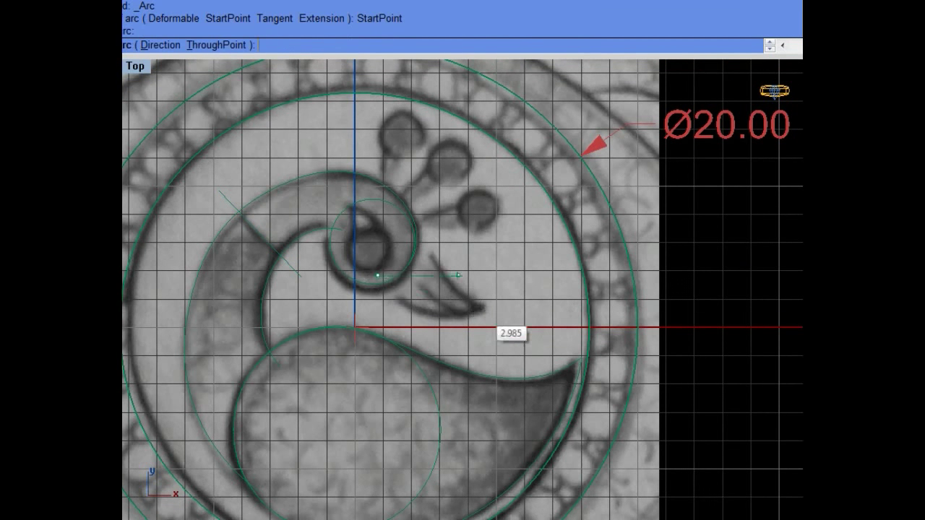
Step: Draw the lower and upper beak arcs between the eye circle and the beak tip
click(485, 312)
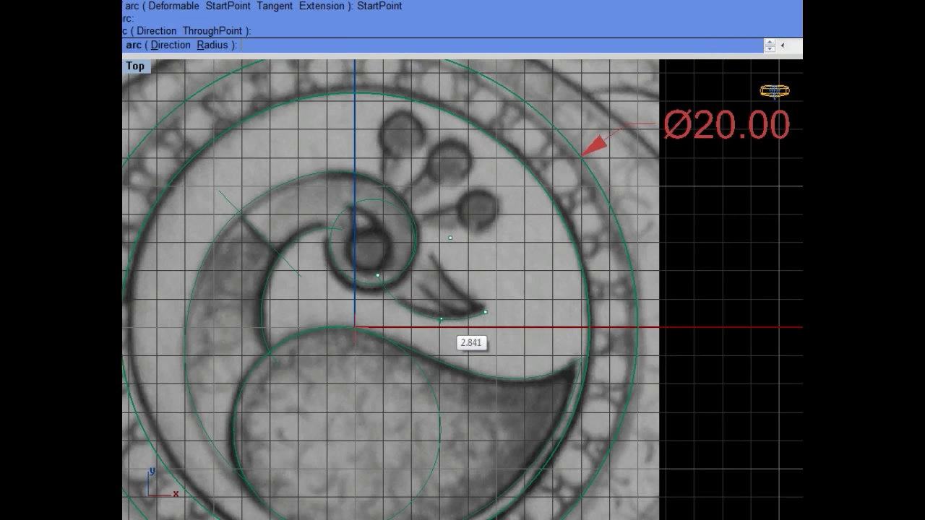
click(440, 319)
key(Return)
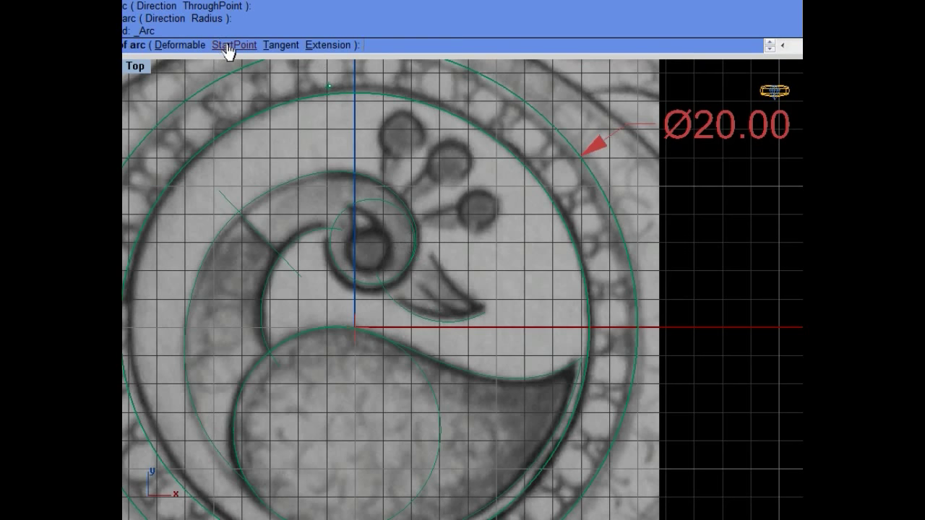
click(228, 45)
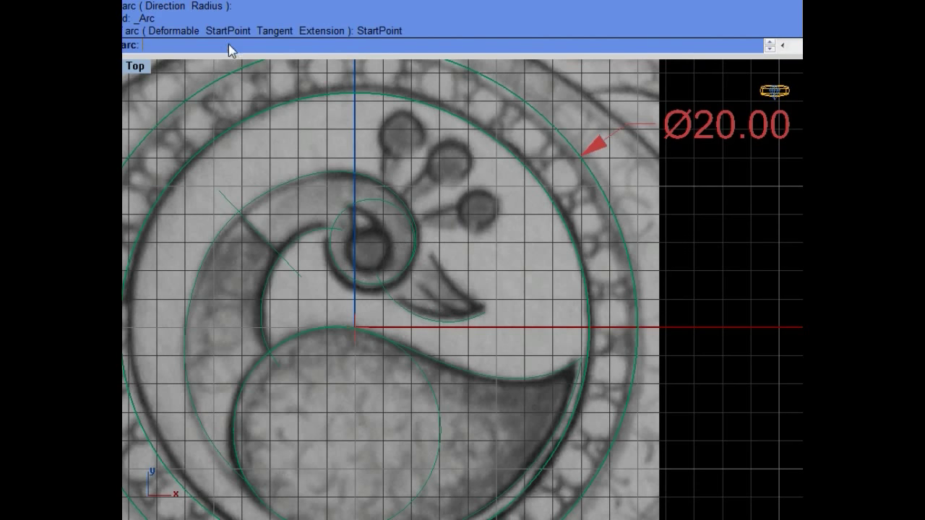
click(485, 312)
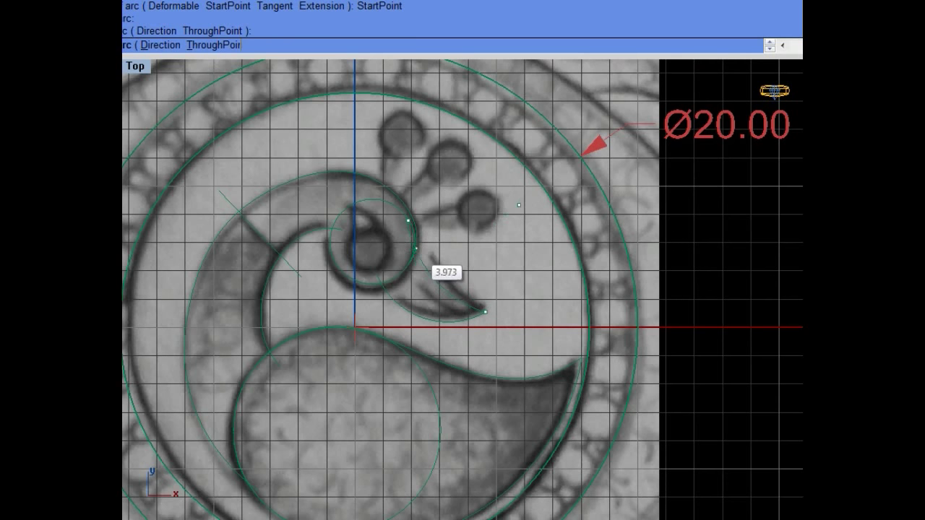
click(430, 268)
Step: Show the arc's control points and run Rebuild on the lower beak arc
scroll(430, 267, up, 2)
key(F10)
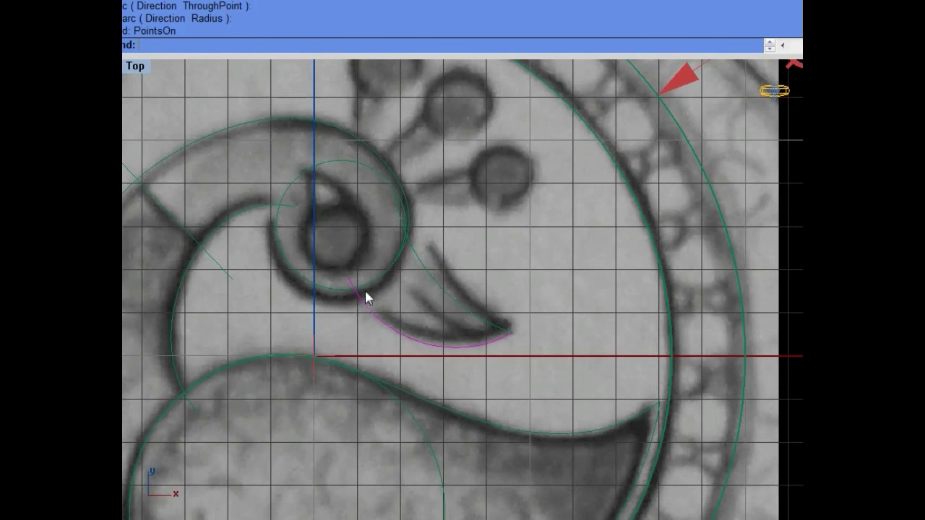
scroll(364, 316, up, 1)
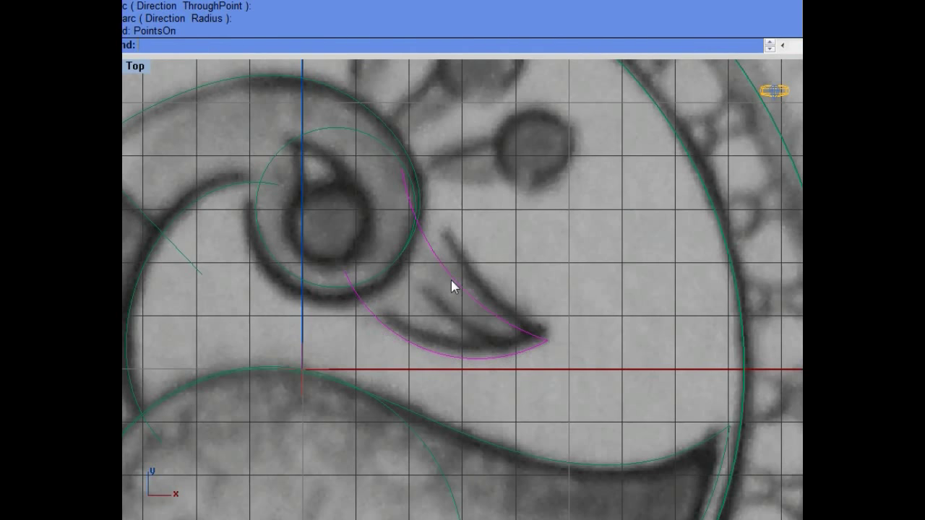
right_drag(452, 286, 442, 304)
text(rebuild)
key(Return)
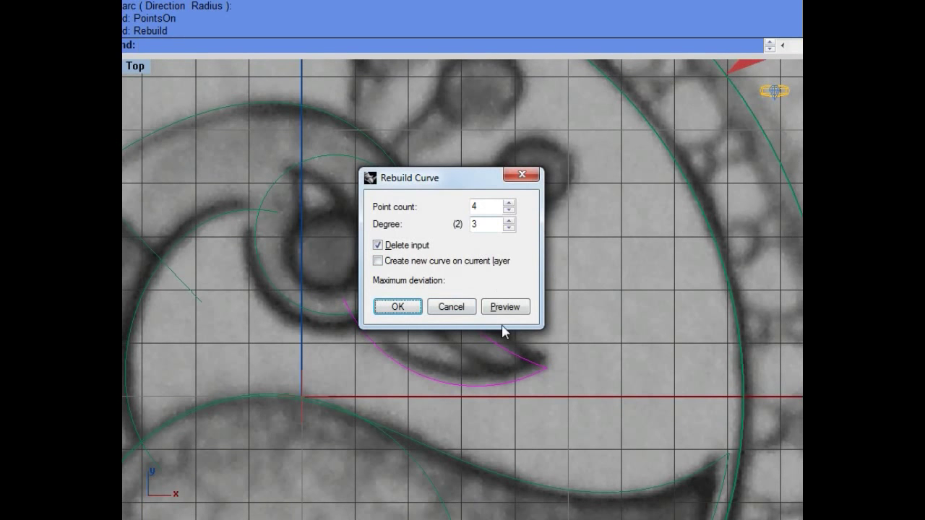
Step: Rebuild the lower beak arc to 4 points, degree 3, and drag two control points to reshape it
click(505, 307)
click(406, 311)
scroll(360, 368, up, 1)
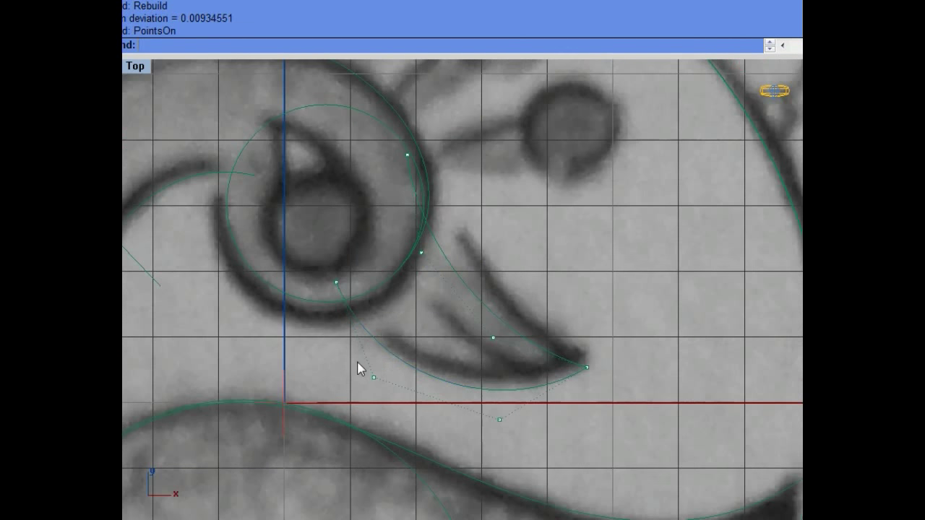
click(374, 377)
drag(410, 357, 399, 367)
drag(533, 411, 534, 418)
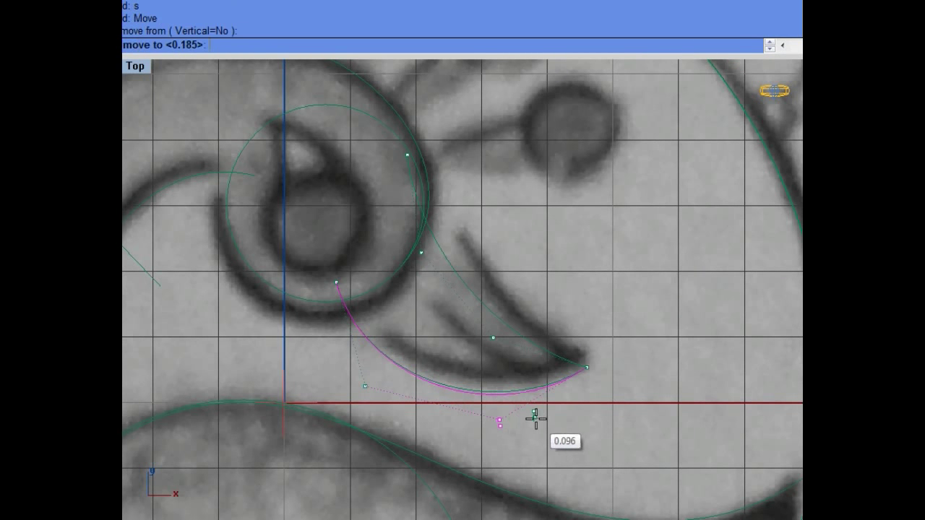
Step: Move control points near the beak tip slightly toward the beak edge
click(493, 338)
text(mo)
key(Return)
click(492, 337)
click(492, 340)
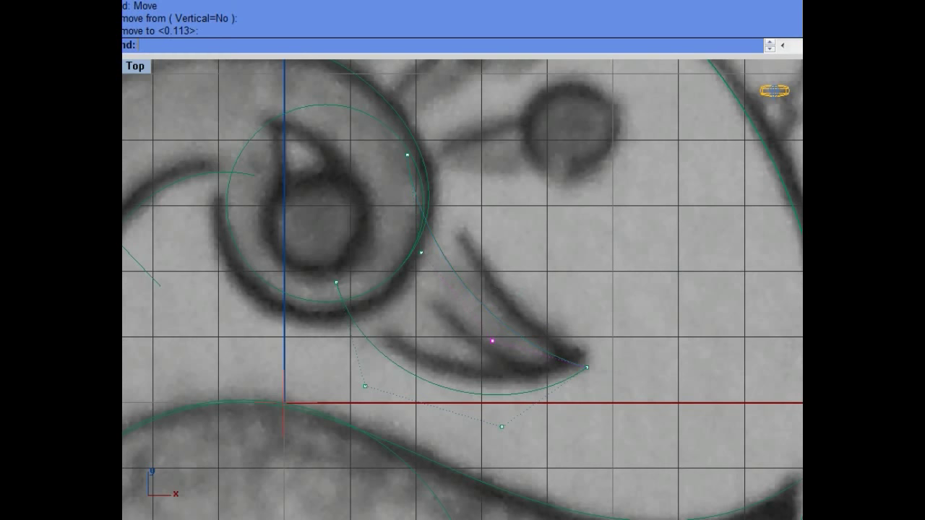
drag(380, 228, 466, 284)
drag(421, 252, 420, 254)
text(mo)
scroll(436, 324, down, 2)
Step: Move the two bottom control points so the curve hugs the beak's lower edge
click(491, 376)
key(F10)
drag(463, 427, 516, 407)
click(516, 390)
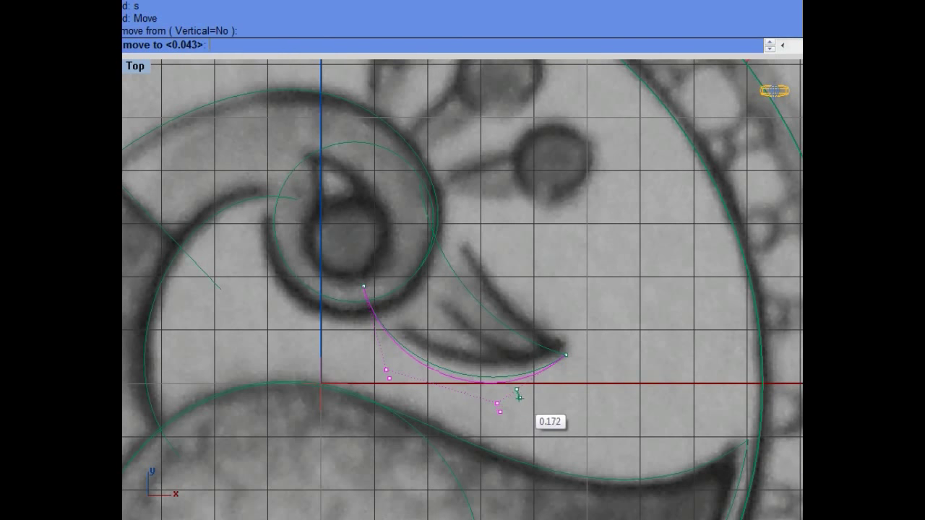
click(517, 398)
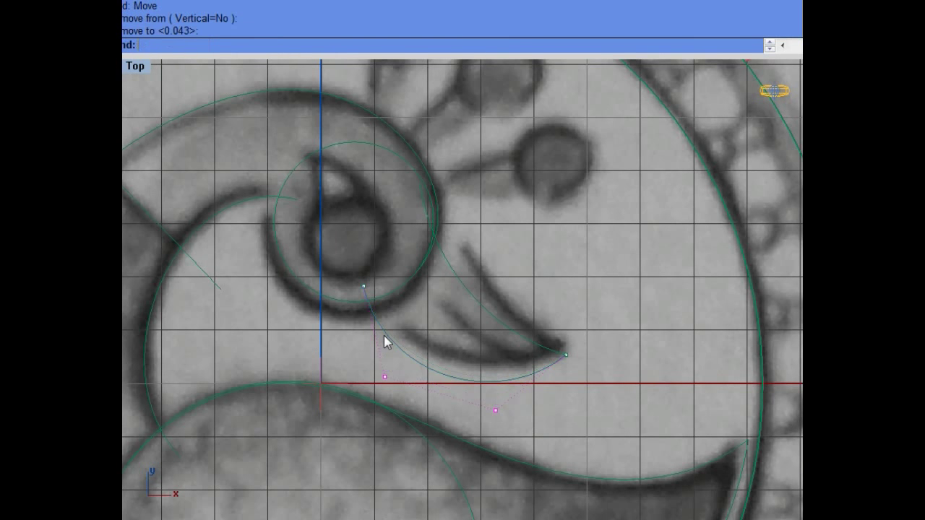
scroll(384, 335, down, 5)
Step: Switch the viewport to shaded display
scroll(384, 335, down, 3)
scroll(491, 229, up, 2)
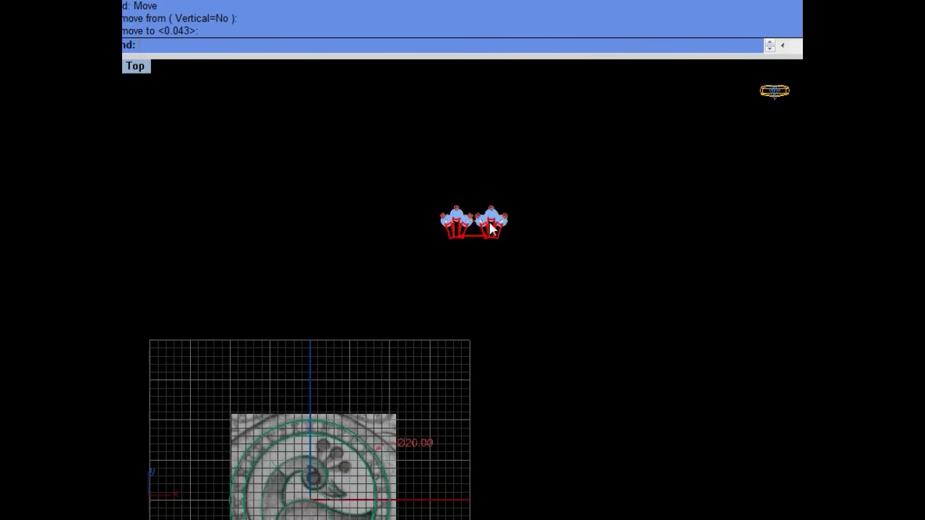
text(d)
key(Return)
Step: Move both stone clusters and their bar to the top of the rim
click(486, 230)
right_drag(487, 252, 505, 198)
text(s)
key(Return)
click(505, 147)
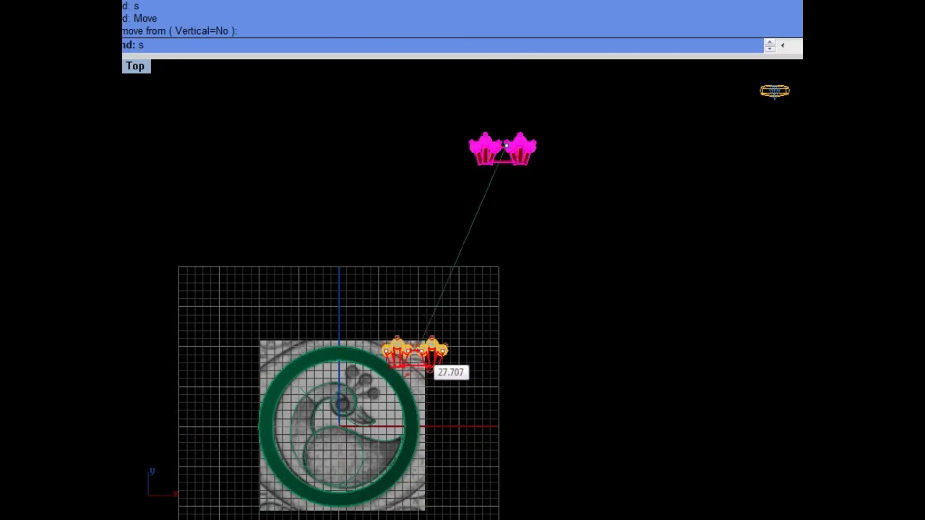
click(374, 385)
Step: Ungroup the clusters, delete the bar beneath them, and select the right cluster
scroll(375, 385, up, 2)
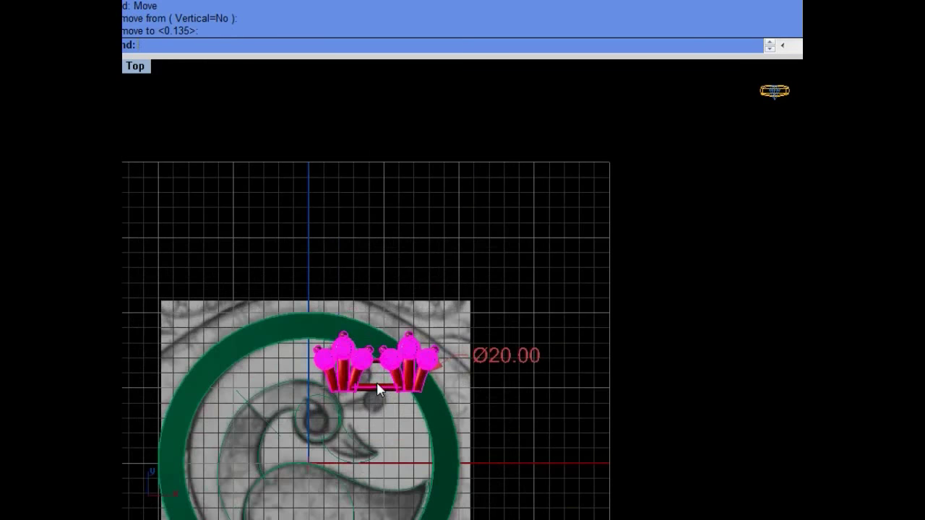
scroll(377, 388, up, 2)
key(ctrl+shift+g)
key(Escape)
click(386, 392)
key(Delete)
click(449, 382)
Step: Delete the right stone cluster and the red arrow, then select the three-stone cluster
key(Delete)
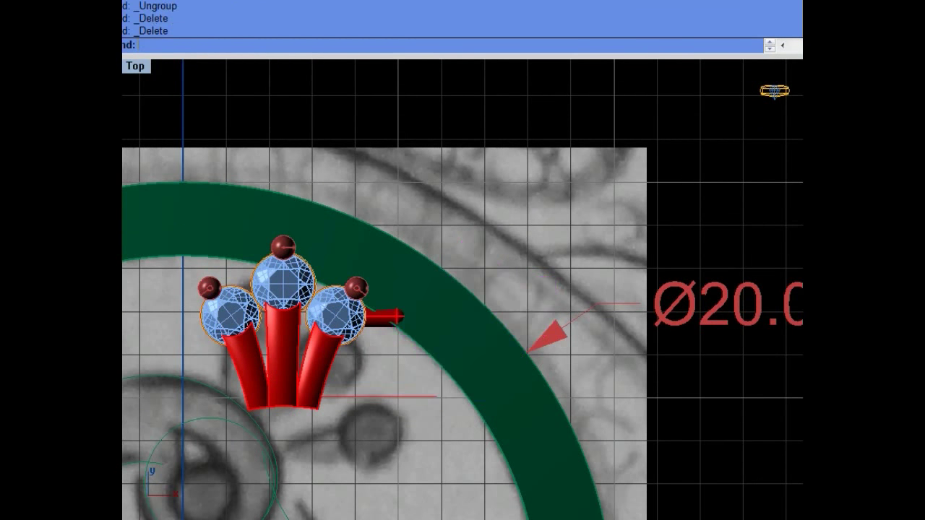
click(383, 316)
key(Delete)
click(291, 337)
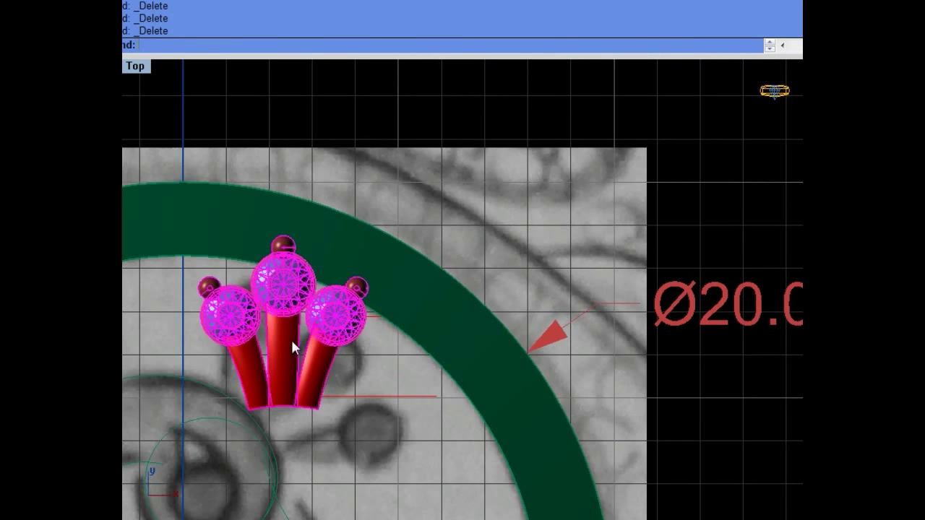
scroll(291, 339, up, 2)
Step: Reposition the three-stone cluster further inside the rim
click(285, 355)
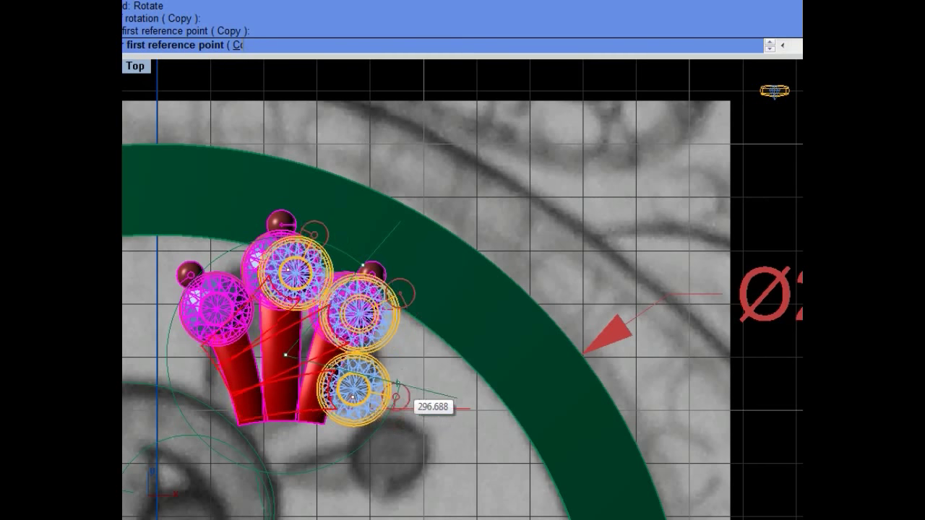
text(m)
key(Return)
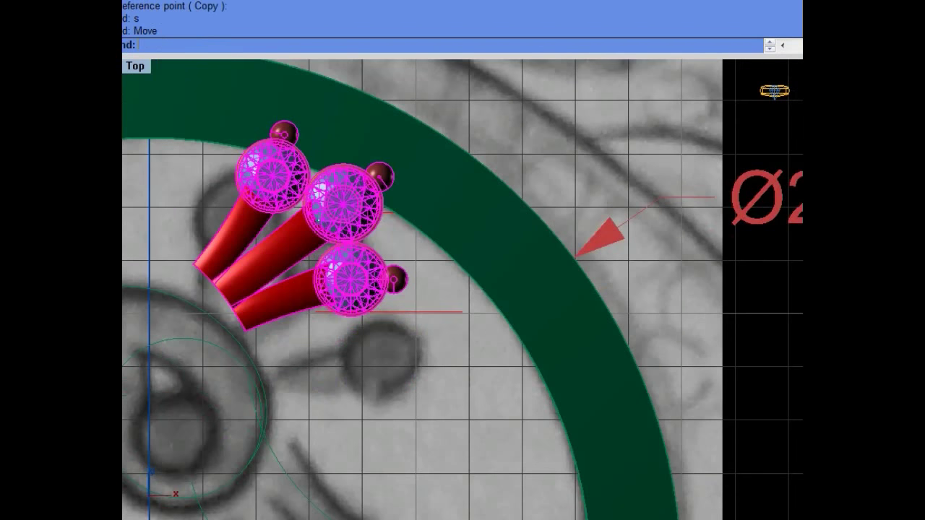
click(318, 214)
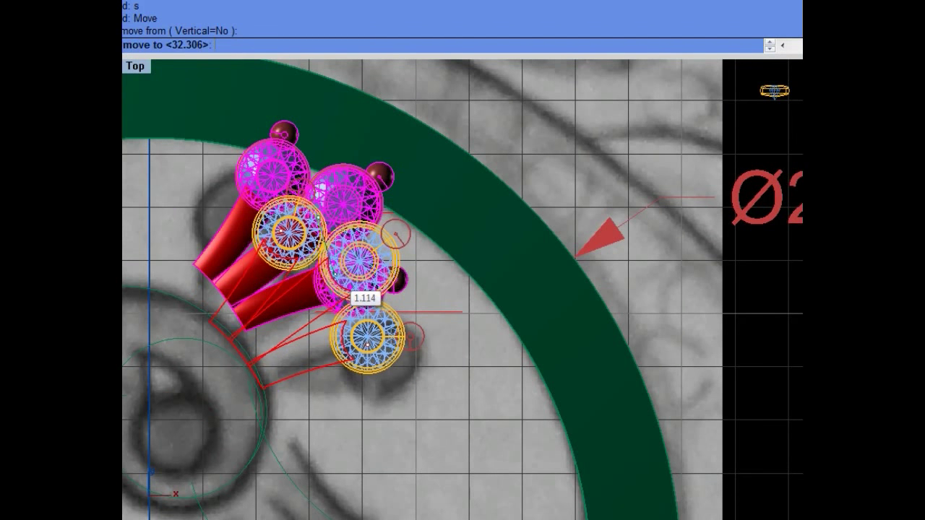
click(334, 274)
Step: In wireframe view, move the flower cluster onto the crest above the head circle
text(mo)
key(ctrl+alt+w)
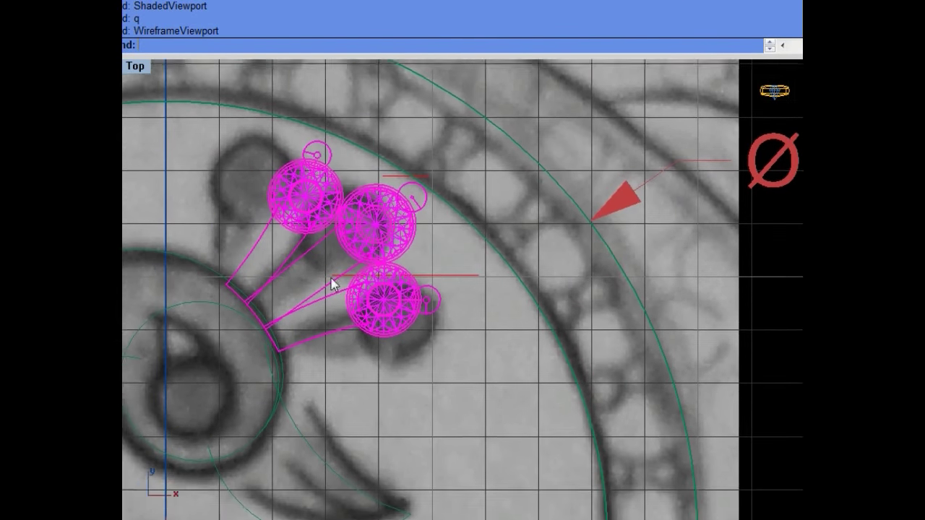
scroll(330, 282, up, 2)
key(Return)
click(334, 267)
click(334, 267)
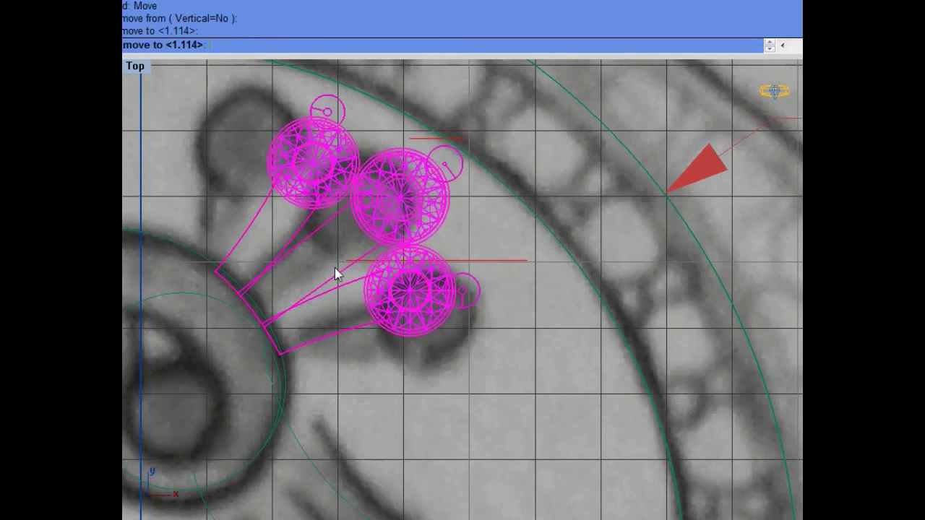
Step: Toggle between shaded and wireframe display, then select the beak arc under the beak
scroll(337, 274, down, 3)
key(ctrl+alt+s)
key(ctrl+alt+w)
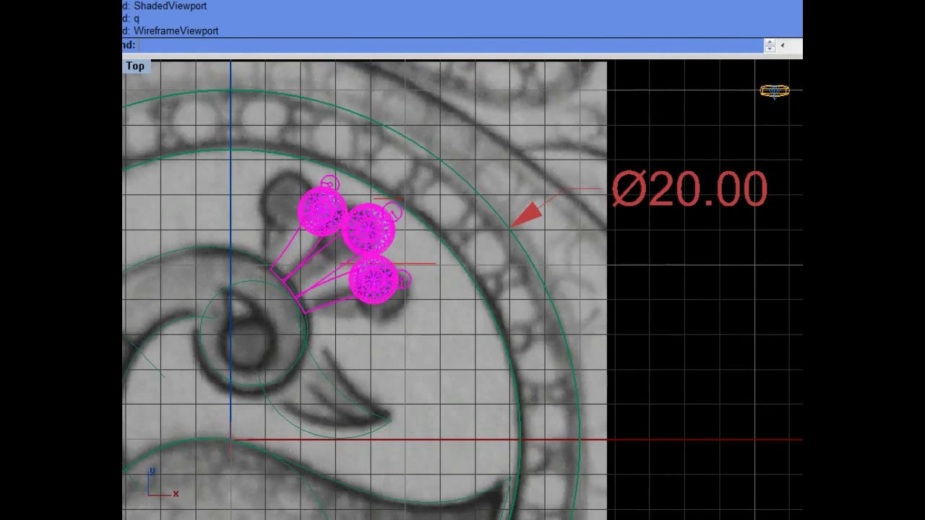
key(Escape)
click(300, 330)
click(347, 363)
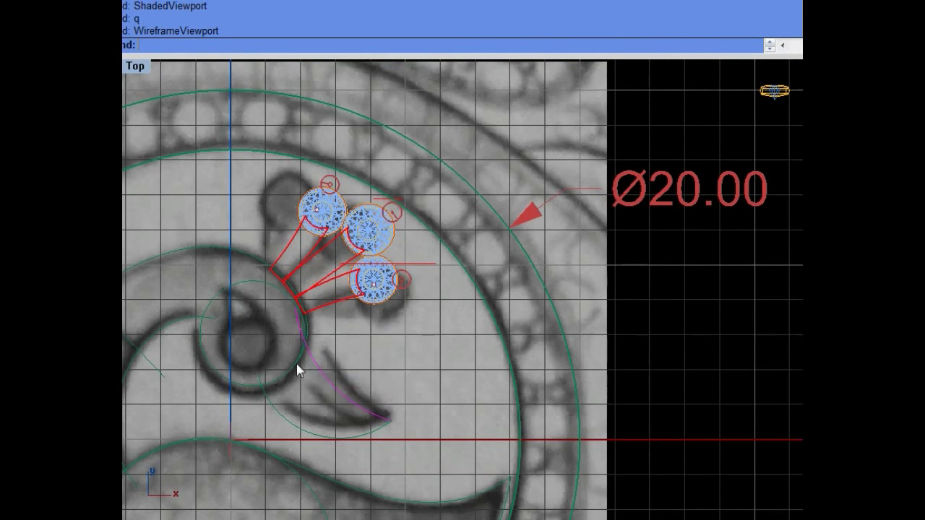
Step: Show the beak arc's control points and move two of them down toward the sketched beak outline
right_drag(299, 368, 353, 248)
scroll(387, 219, up, 1)
key(F10)
scroll(377, 264, up, 1)
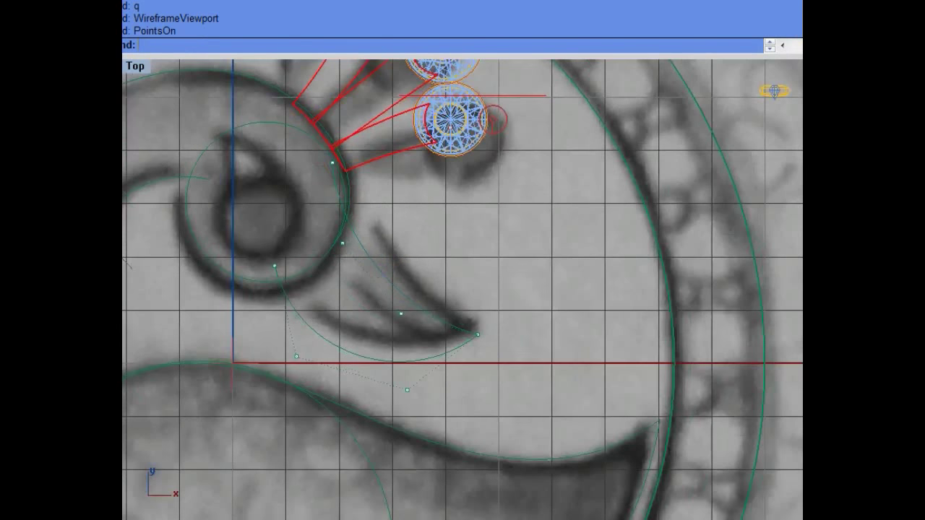
click(342, 243)
text(m)
key(Return)
scroll(369, 224, up, 1)
click(373, 231)
click(408, 331)
text(m)
key(Return)
click(419, 339)
click(421, 336)
key(Escape)
scroll(421, 336, down, 1)
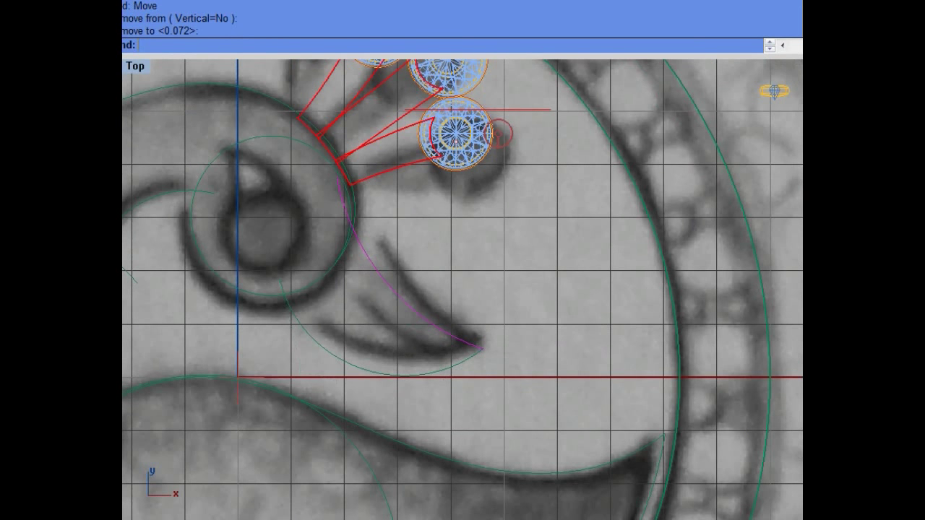
Step: Nudge the arc's left control point slightly right and its lowest point up and left
key(F10)
scroll(286, 347, up, 1)
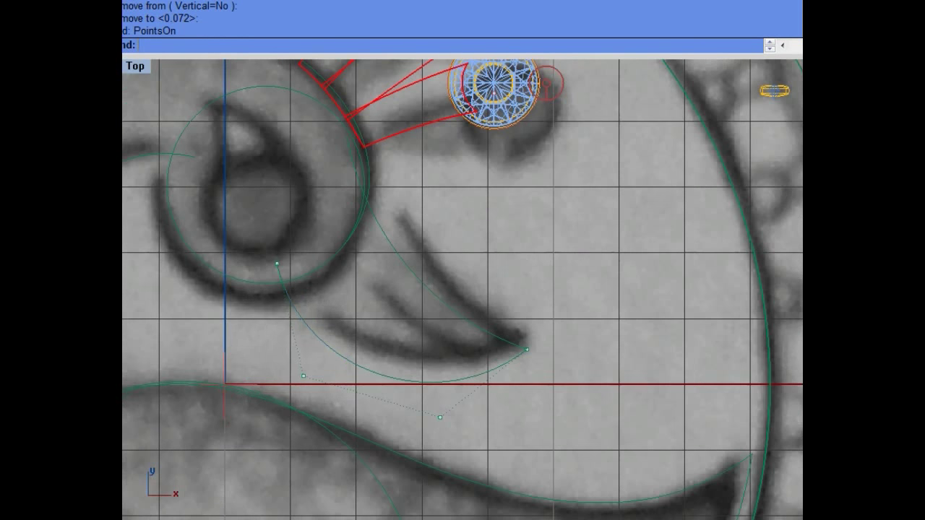
drag(281, 407, 328, 361)
click(304, 375)
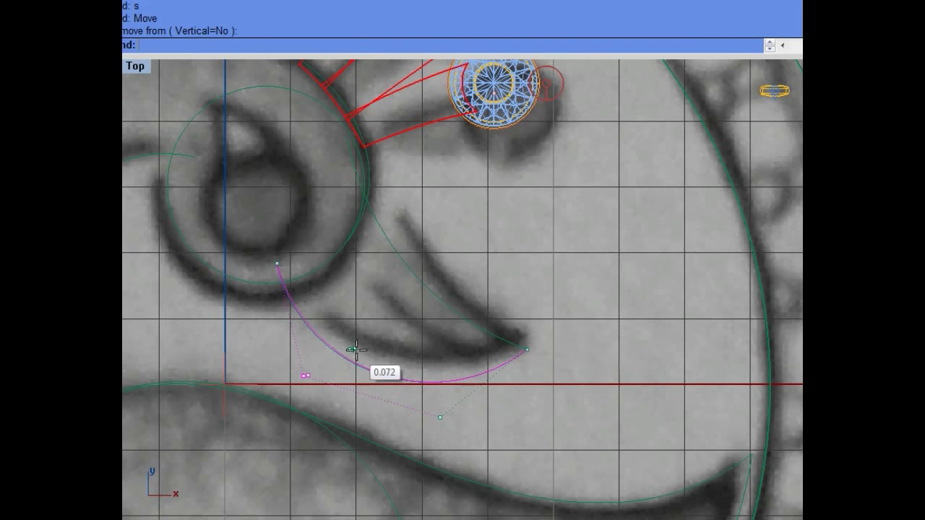
click(311, 376)
drag(458, 432, 394, 381)
key(Return)
click(476, 419)
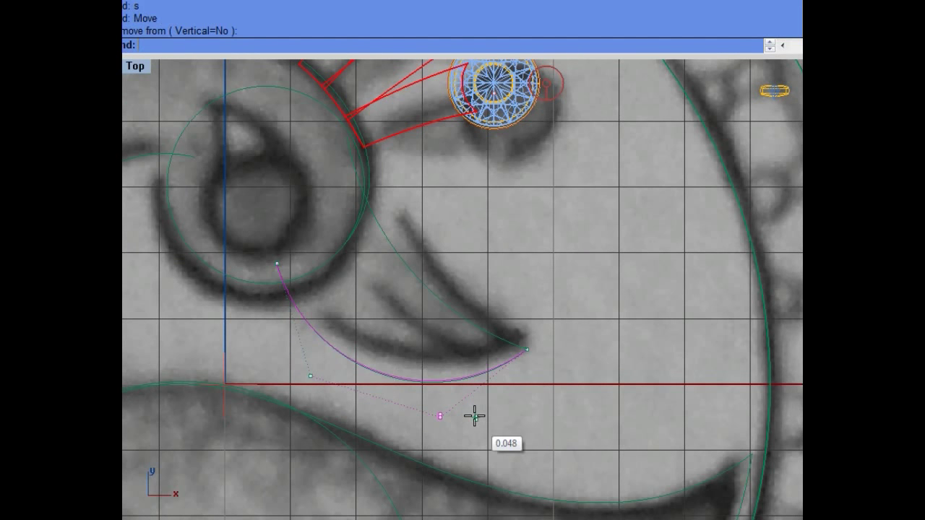
click(471, 411)
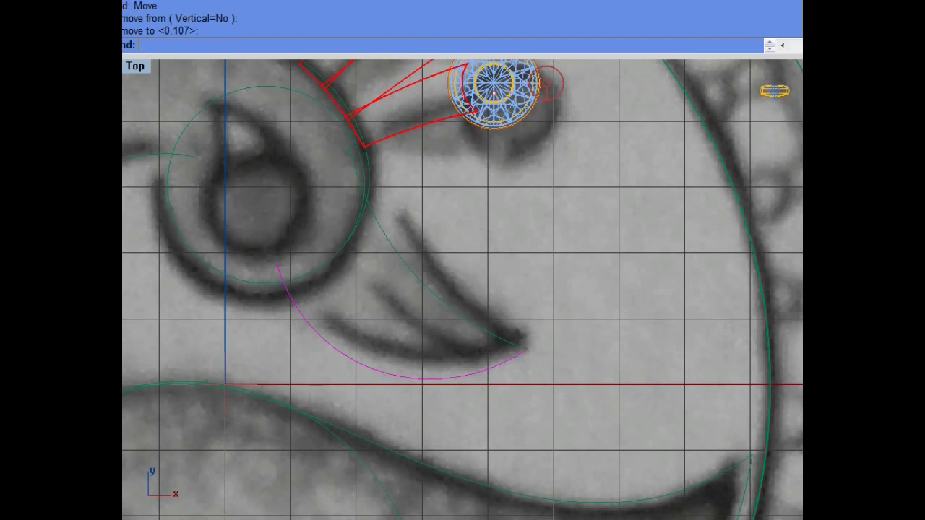
scroll(512, 279, down, 5)
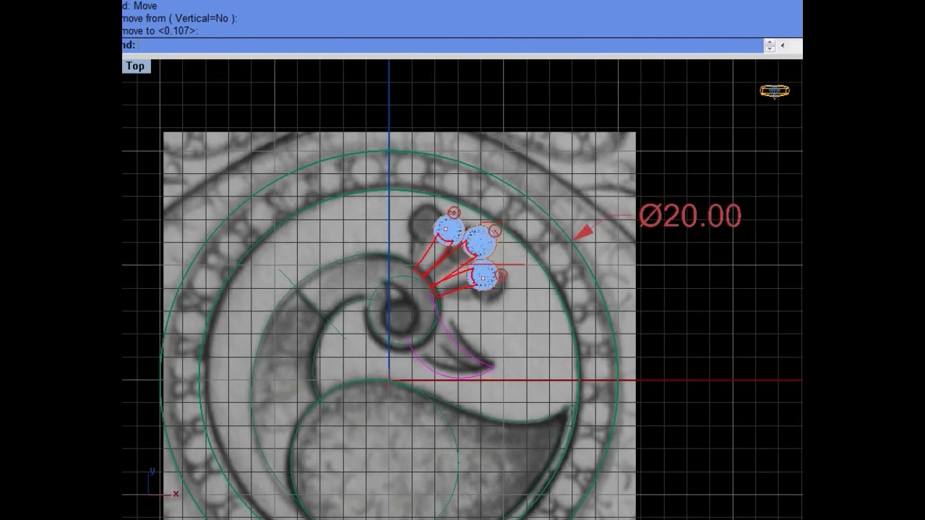
Step: Switch to shaded display and return to the maximized Top view, zoomed in on the crest
text(d)
key(Return)
key(ctrl+Tab)
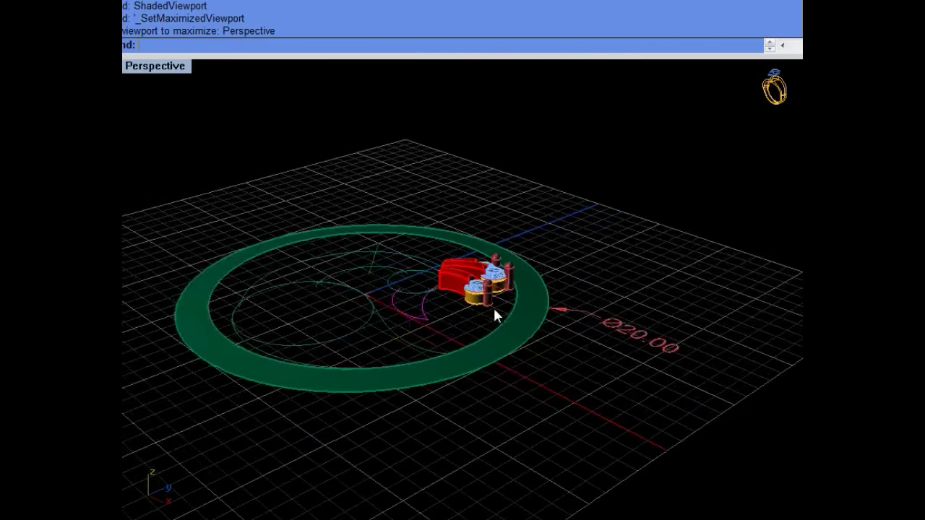
key(ctrl+Tab)
scroll(416, 266, up, 3)
scroll(427, 323, up, 2)
Step: Rotate the flower cluster about the head circle's centre so it fans along the crest
click(427, 323)
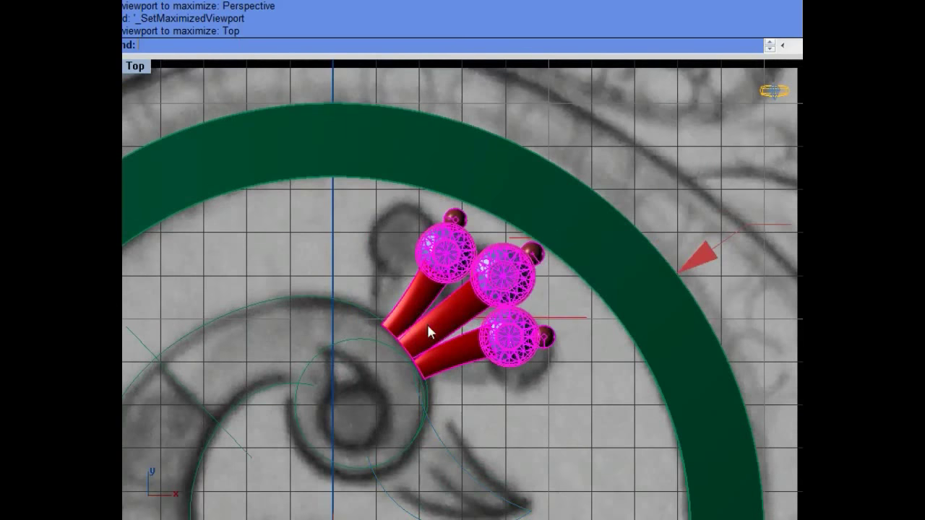
scroll(427, 324, up, 1)
text(r)
key(Return)
click(338, 417)
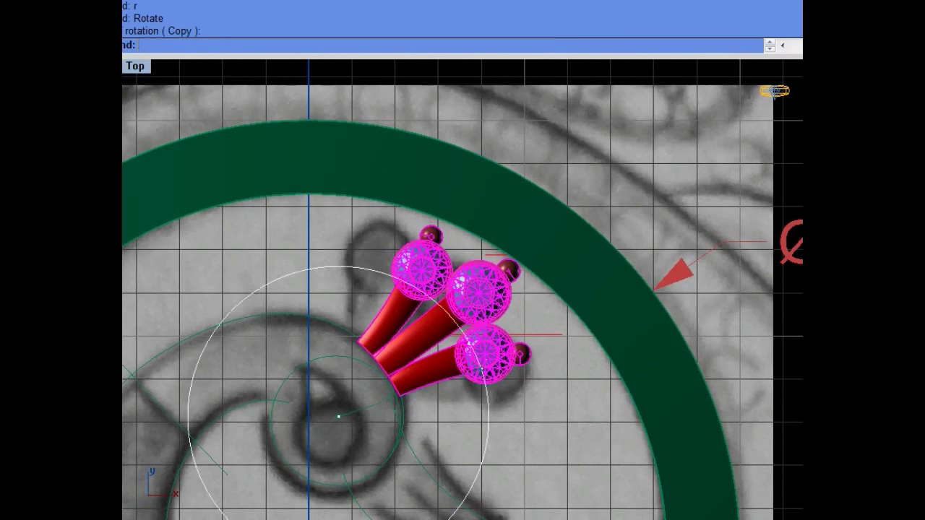
click(517, 326)
key(Return)
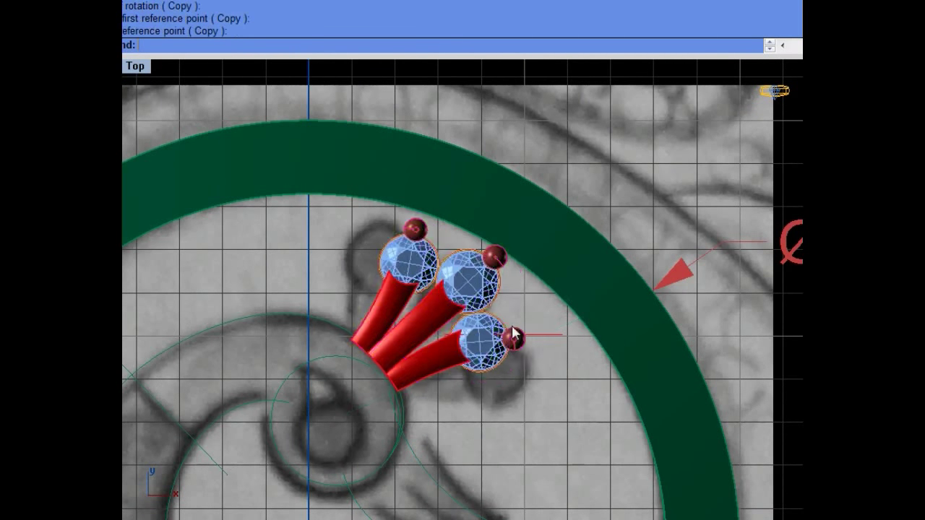
Step: Return to shaded display and maximize the Perspective view to inspect the rim ring
scroll(517, 327, down, 4)
scroll(571, 505, up, 1)
text(d)
key(Return)
click(583, 324)
key(Escape)
key(ctrl+F4)
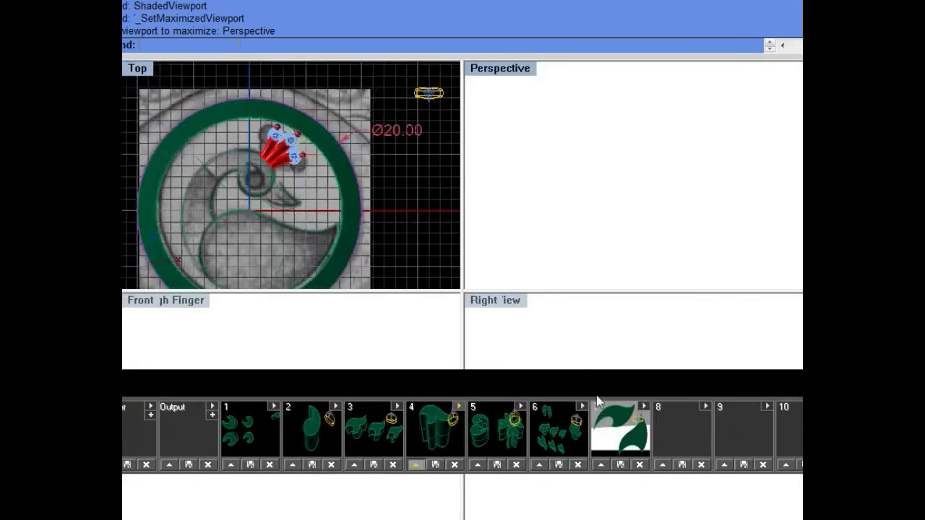
scroll(437, 300, up, 1)
Step: Isolate the two rim circles, raise the inner one 0.1, and patch them into a domed disc
click(440, 300)
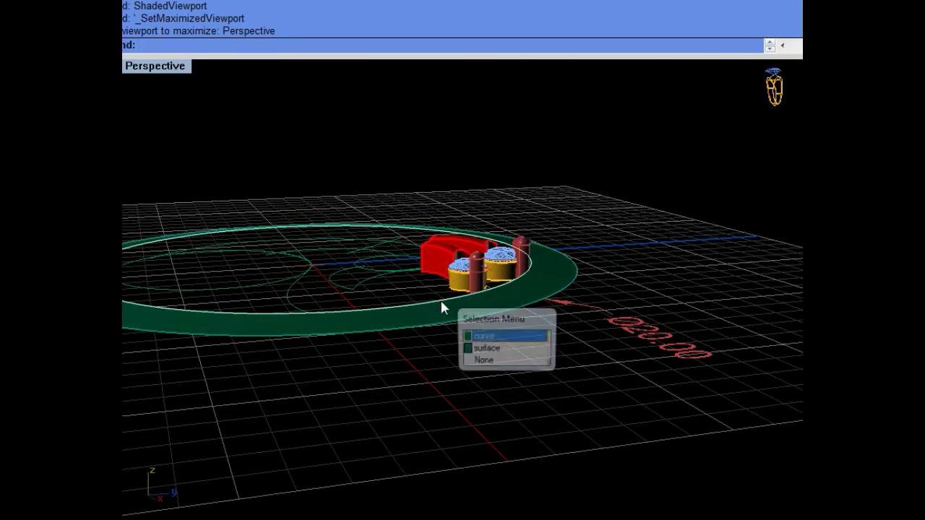
click(446, 328)
key(ctrl+h)
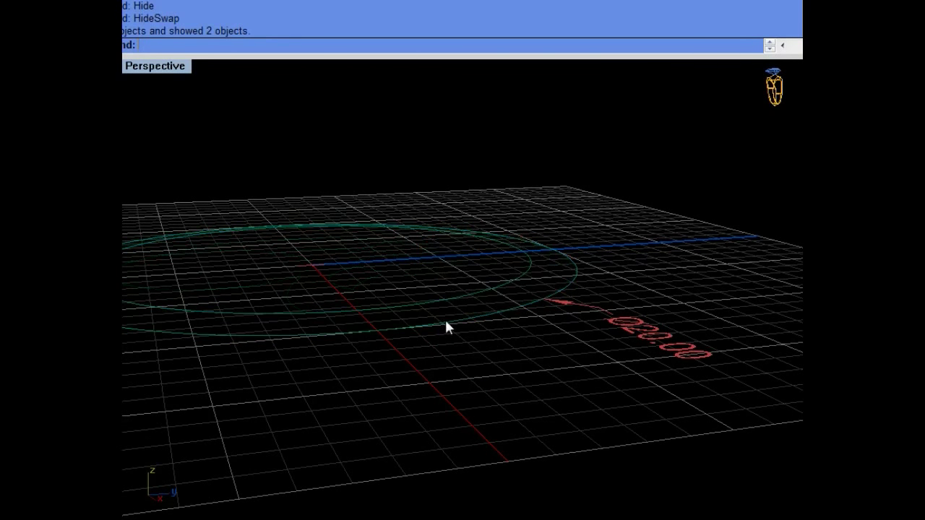
key(alt+Page_Up)
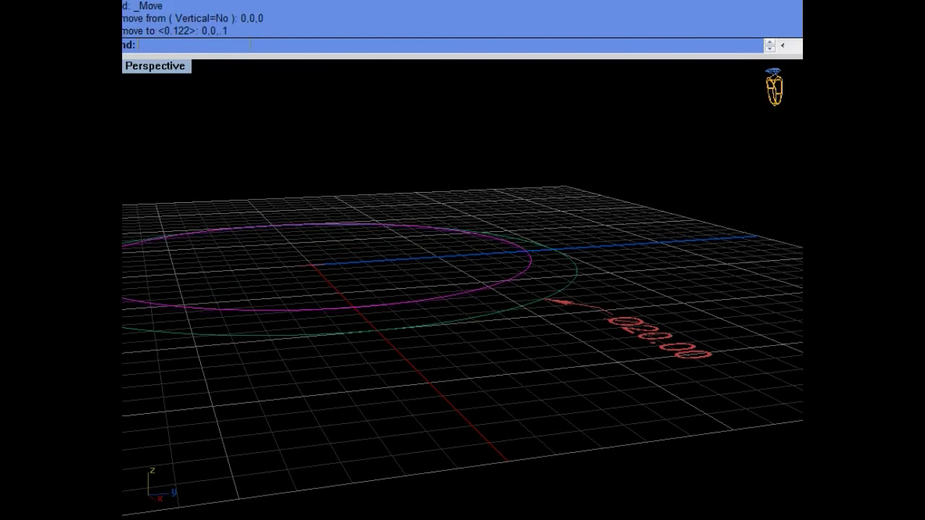
key(alt+Page_Up)
key(alt+Page_Up)
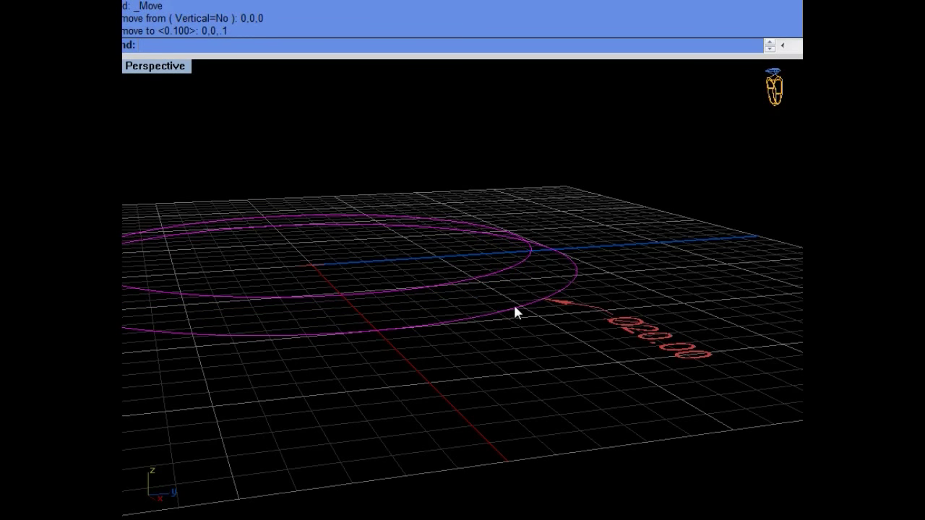
text(pp)
key(Return)
key(Return)
Step: Hide the new disc, restore the hidden ring and parts, and maximize the Top view
scroll(421, 243, up, 3)
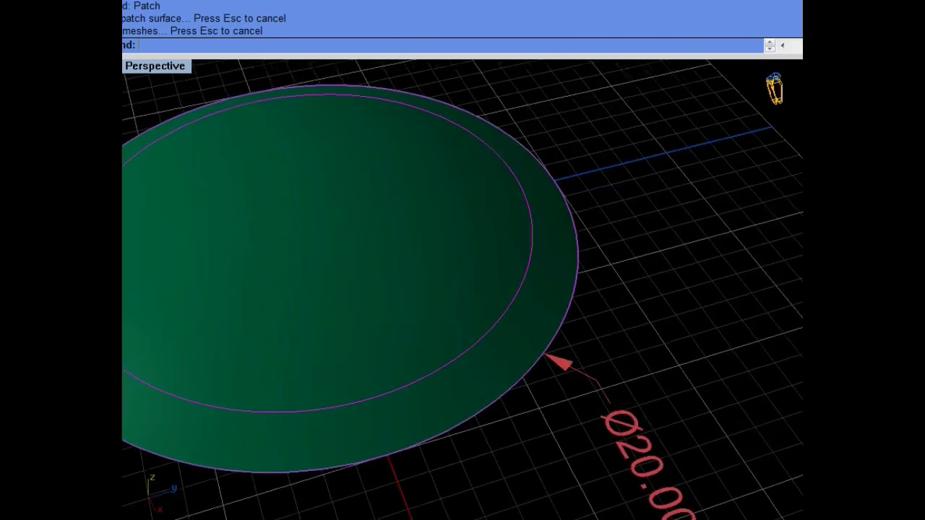
key(ctrl+h)
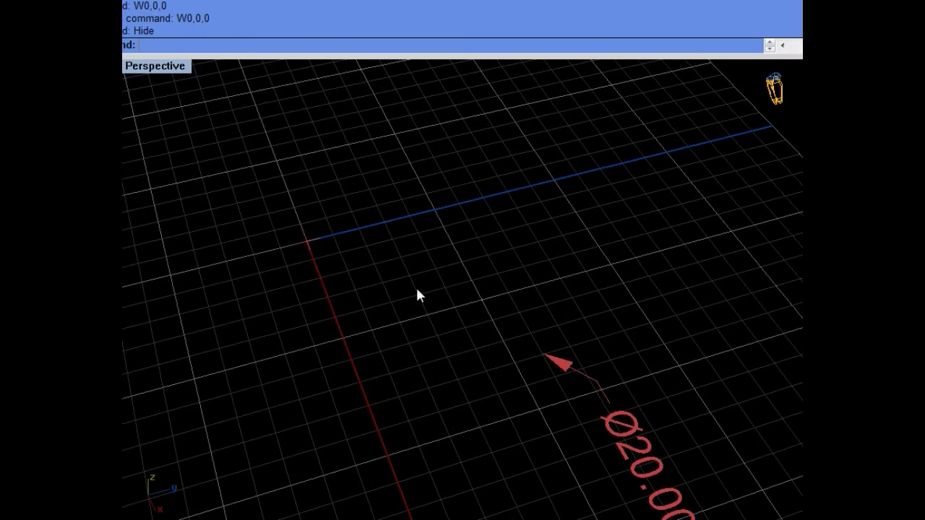
key(ctrl+alt+h)
key(ctrl+F1)
Step: Frame the whole peacock outline in wireframe, then return to shaded display
text(q)
key(Return)
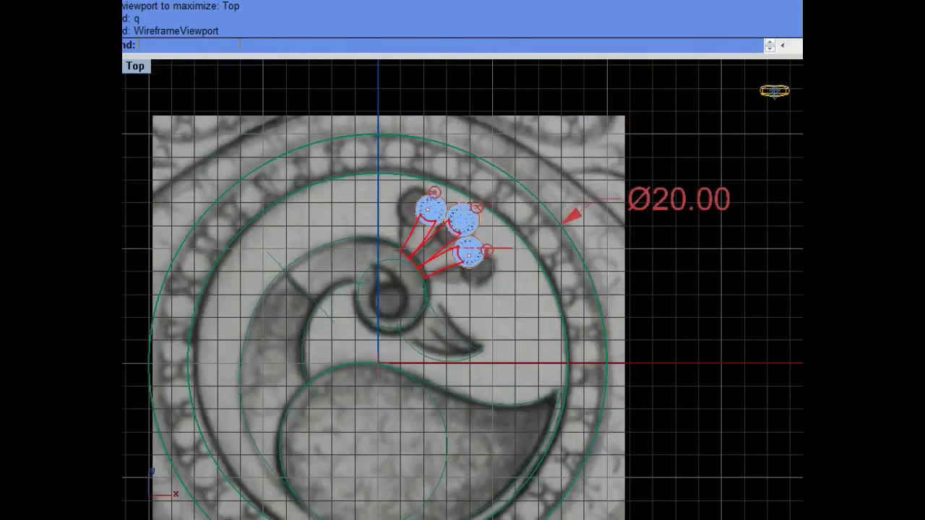
right_drag(453, 411, 418, 289)
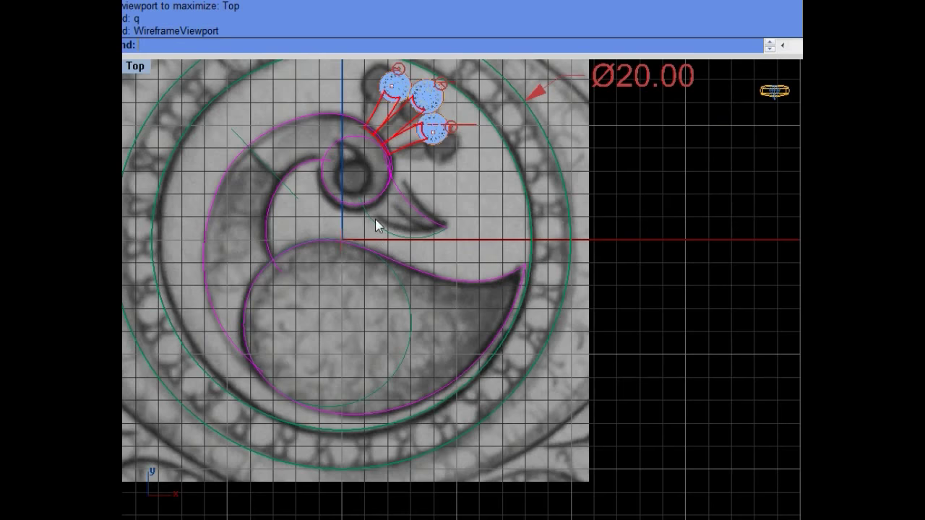
scroll(376, 226, down, 1)
text(d)
key(Return)
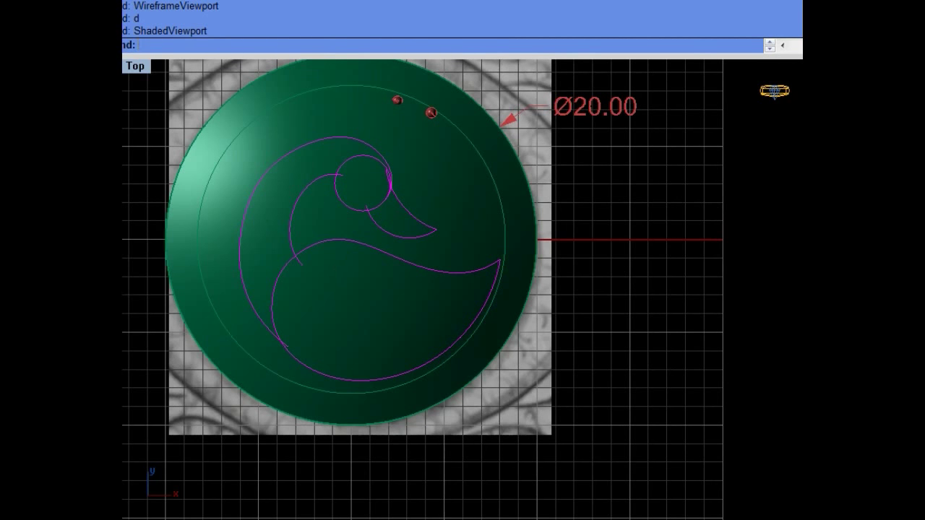
Step: Project the peacock outline curves onto the domed disc with Project
text(Project)
key(Return)
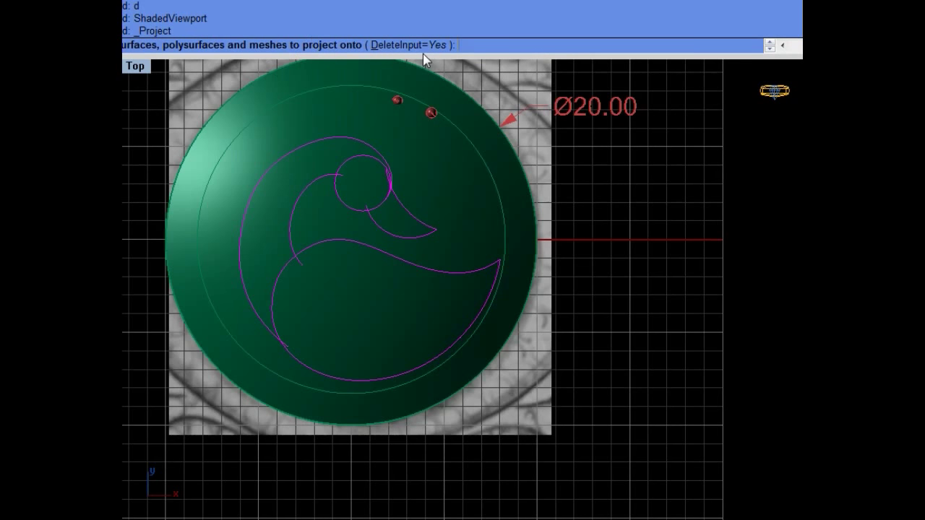
click(448, 217)
key(Return)
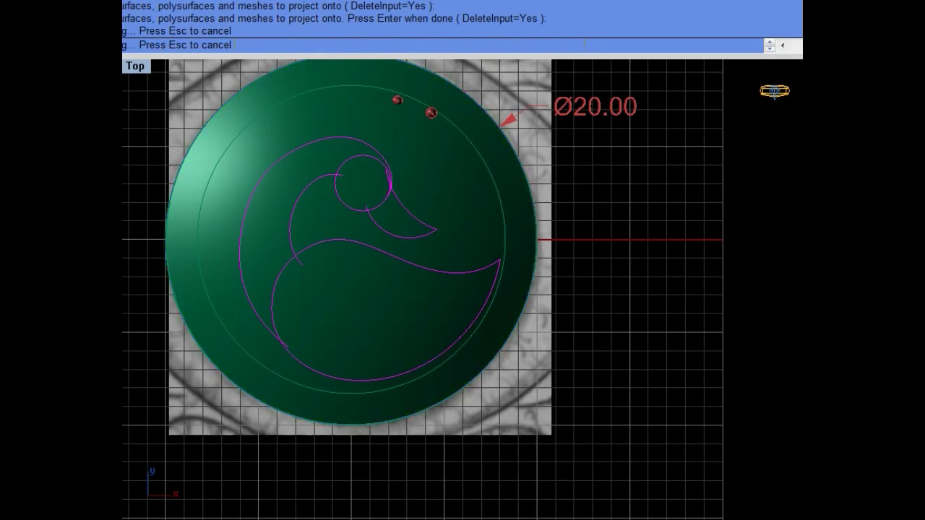
Step: Hide the disc and red tubes, then view the rim ring in maximized Perspective
key(ctrl+h)
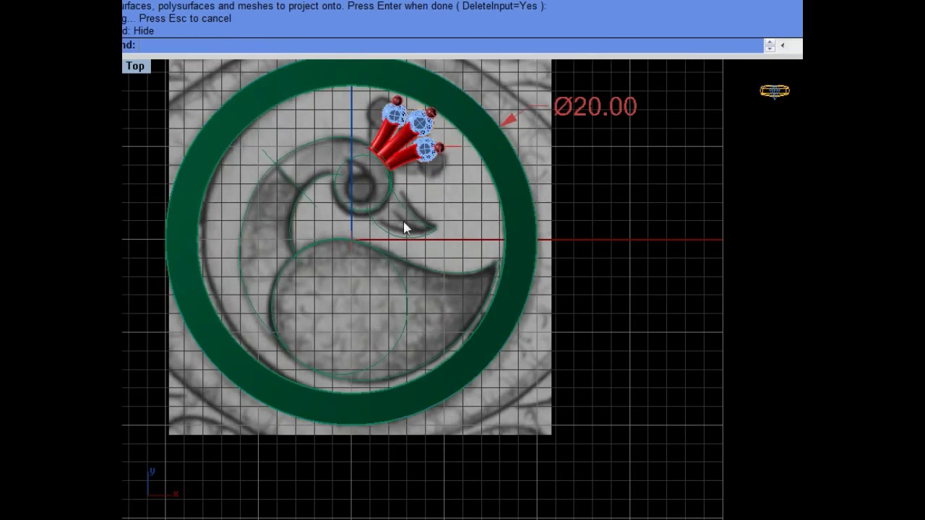
click(408, 149)
key(ctrl+h)
right_drag(410, 151, 418, 216)
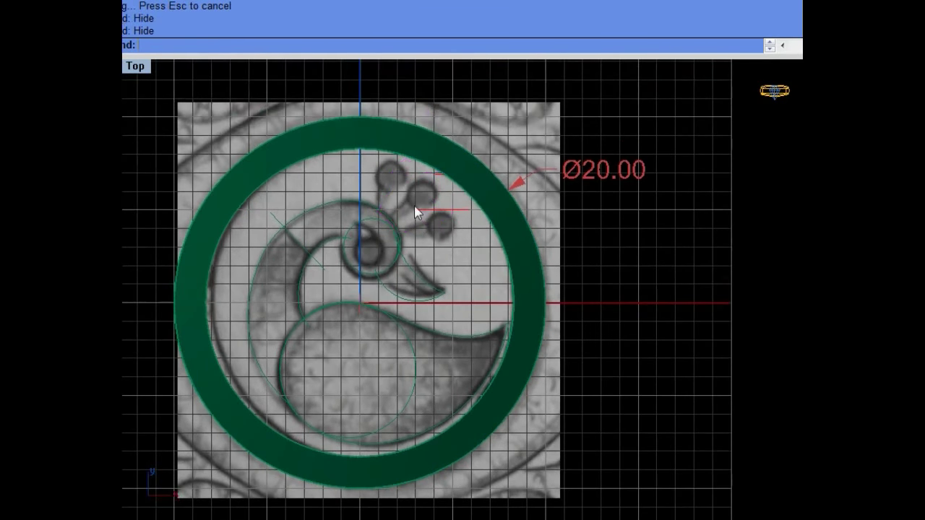
key(ctrl+F4)
mouse_move(462, 289)
right_down()
mouse_move(542, 211)
mouse_move(528, 215)
right_up()
text(os)
Step: Offset the rim ring surface as a 0.6 solid, undoing an initial 0.7 attempt
key(Return)
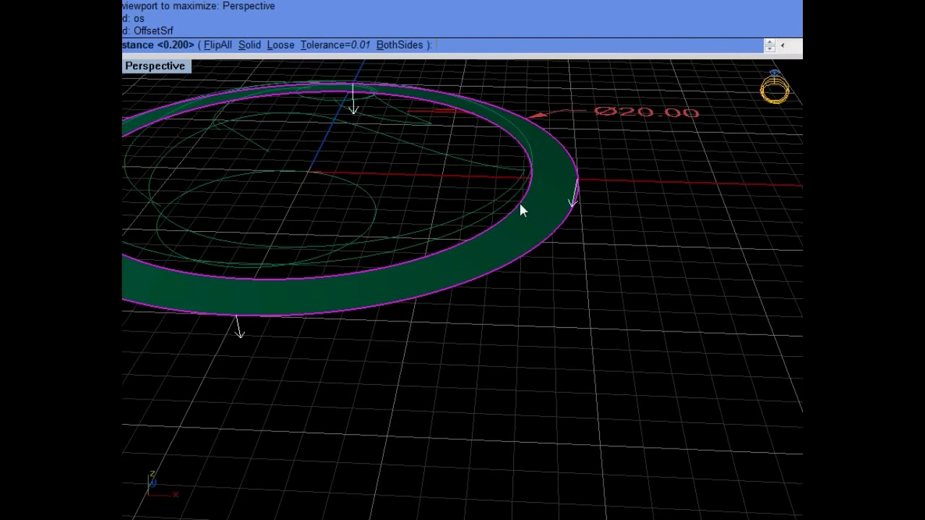
key(Return)
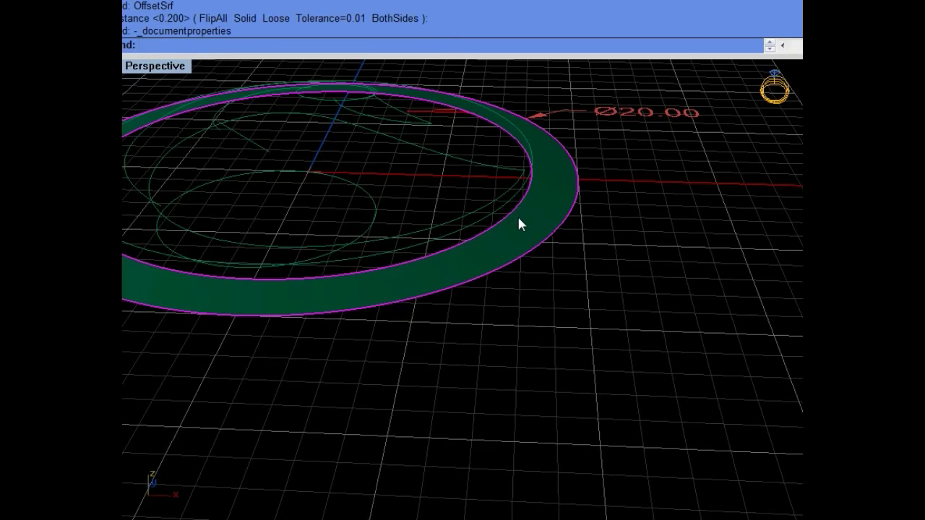
shift+right_drag(499, 267, 536, 268)
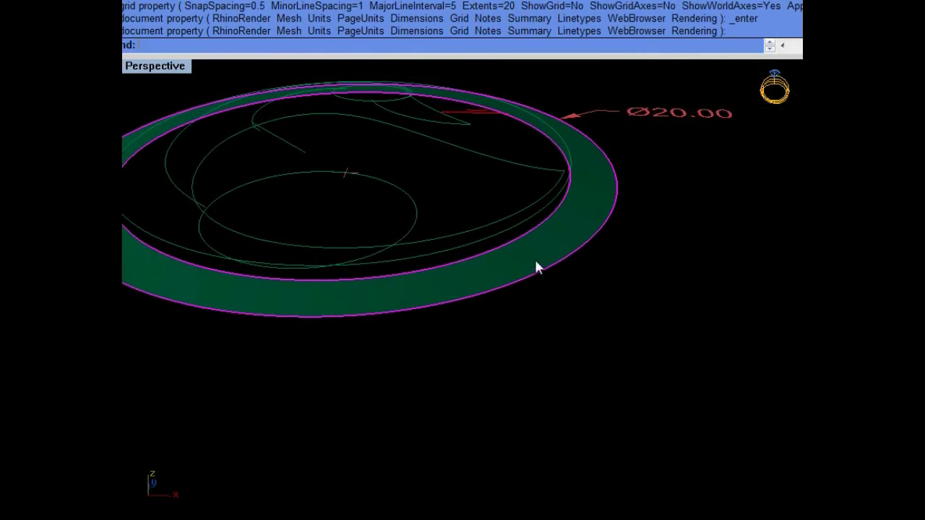
text(Os)
key(Return)
text(se Tolerance=0.01 BothSides ))
key(Return)
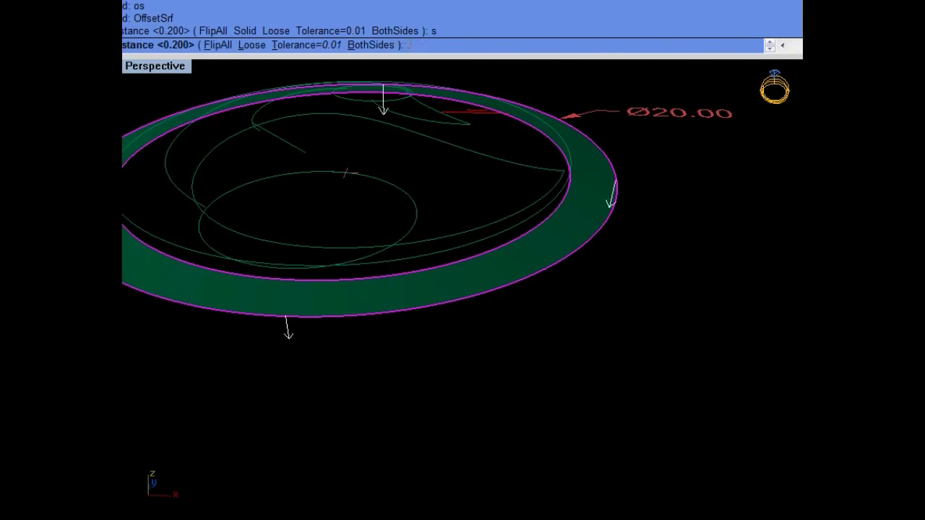
key(Return)
key(ctrl+z)
key(Return)
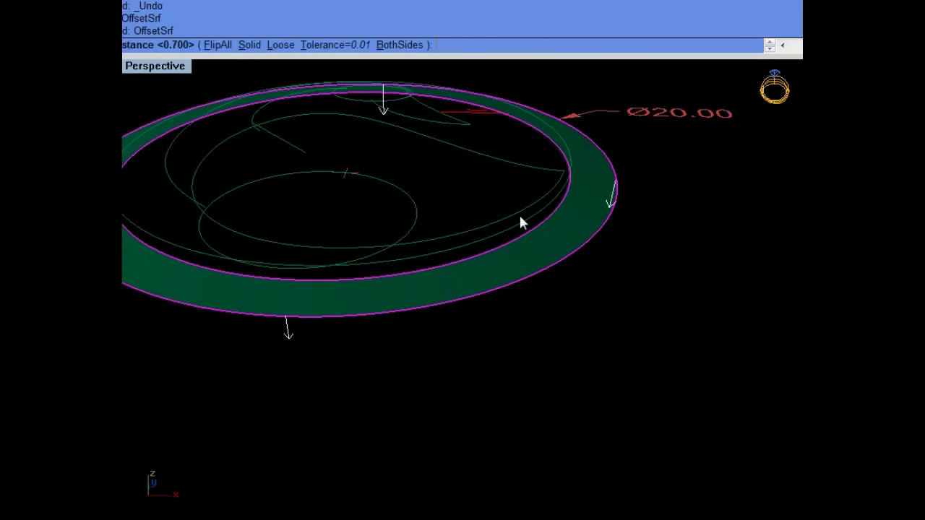
text(s)
key(Return)
key(Return)
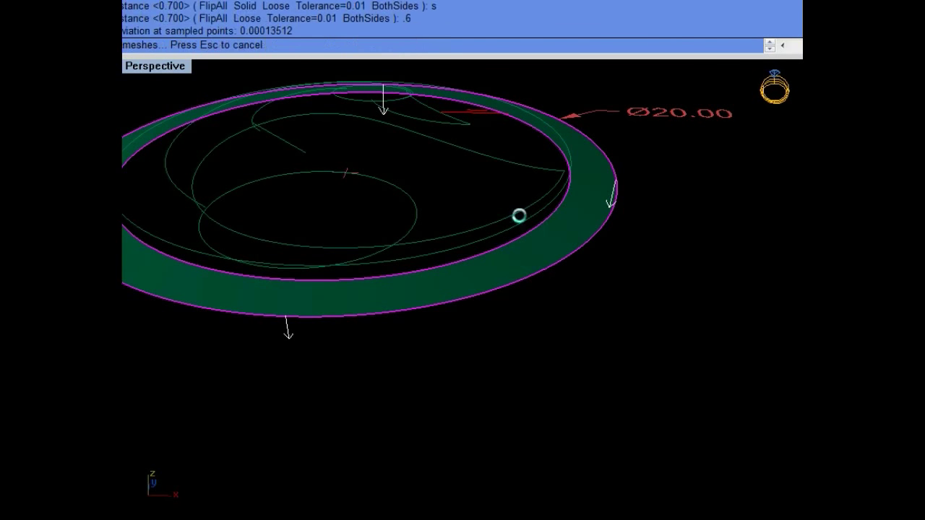
scroll(576, 265, up, 3)
scroll(537, 247, up, 1)
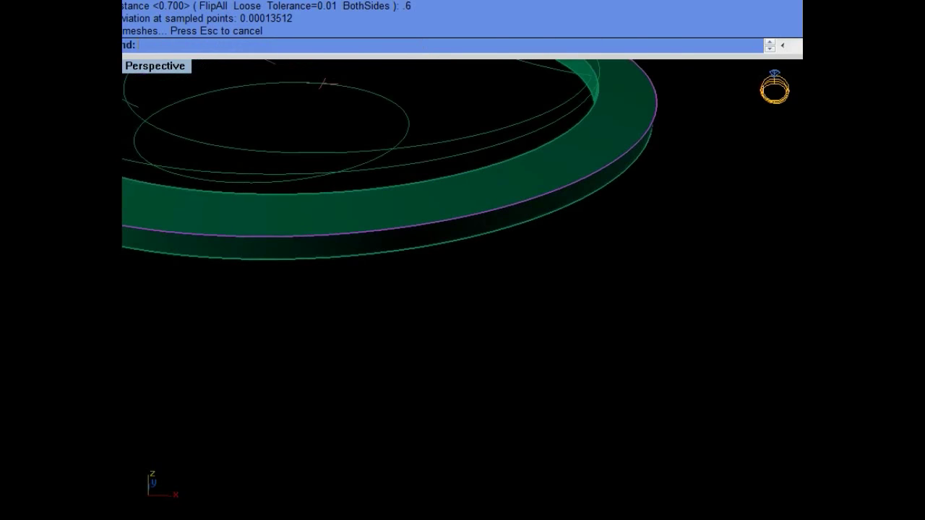
Step: Extrude the ring's edge curve -0.6 downward into a band
text(ec)
key(Return)
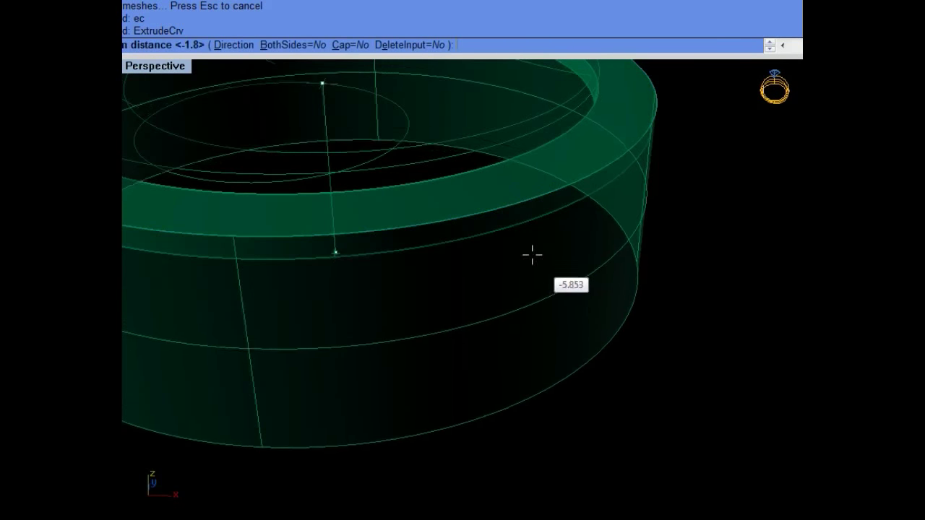
text(-.6)
key(Return)
Step: Offset the extruded band as a 0.6-thick solid
click(557, 208)
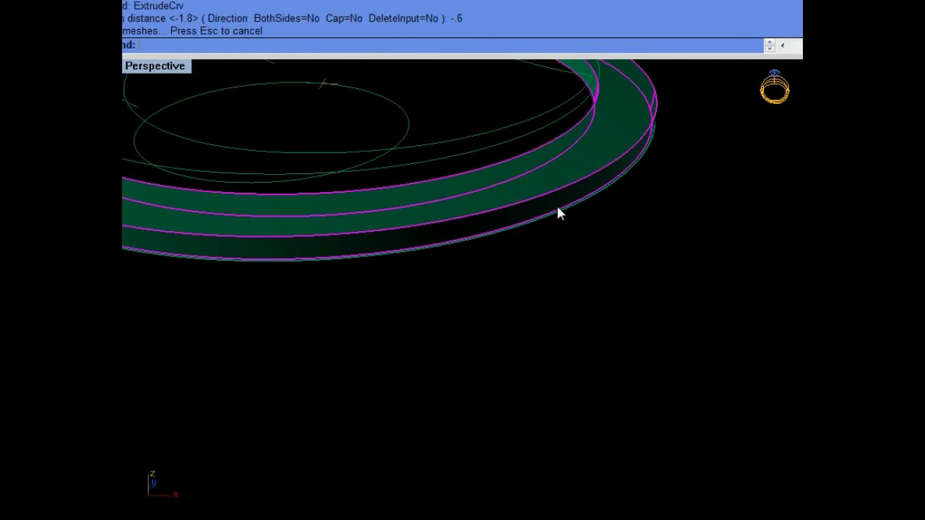
text(o)
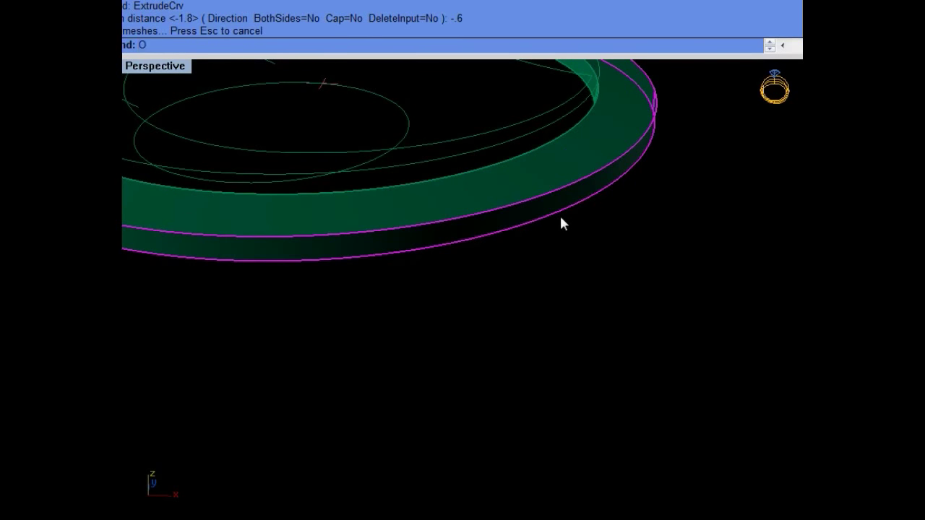
text(s)
key(Return)
scroll(561, 218, down, 3)
text(s)
key(Return)
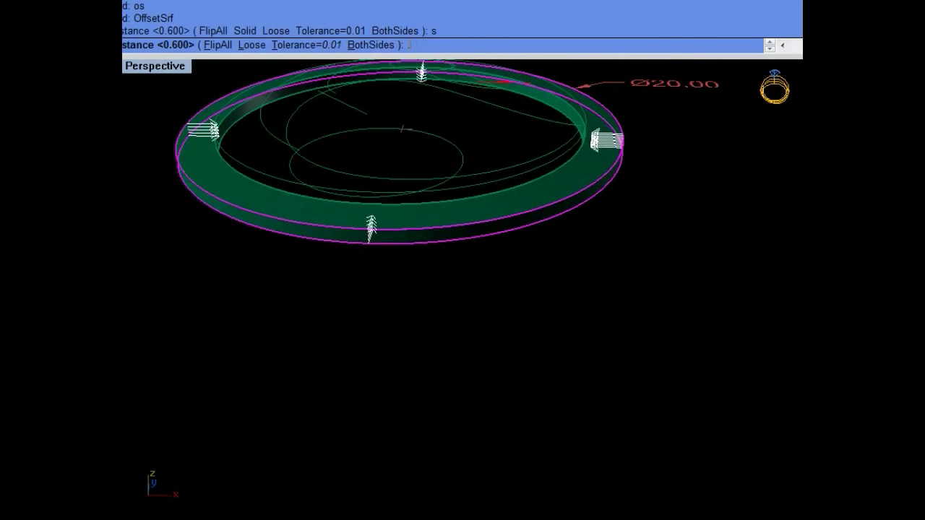
key(Return)
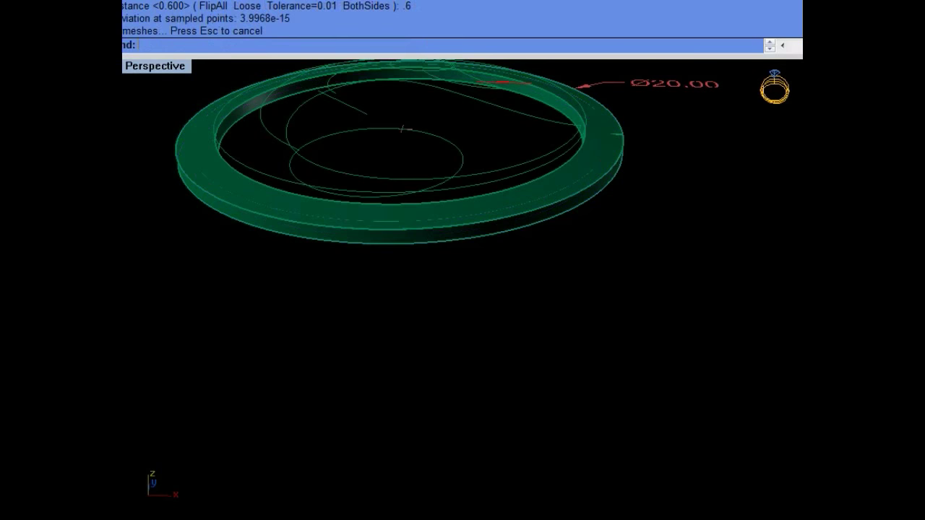
Step: Orbit to see the whole ring and select the leftover inner top edge curve
right_drag(592, 255, 589, 282)
scroll(566, 216, up, 2)
click(487, 282)
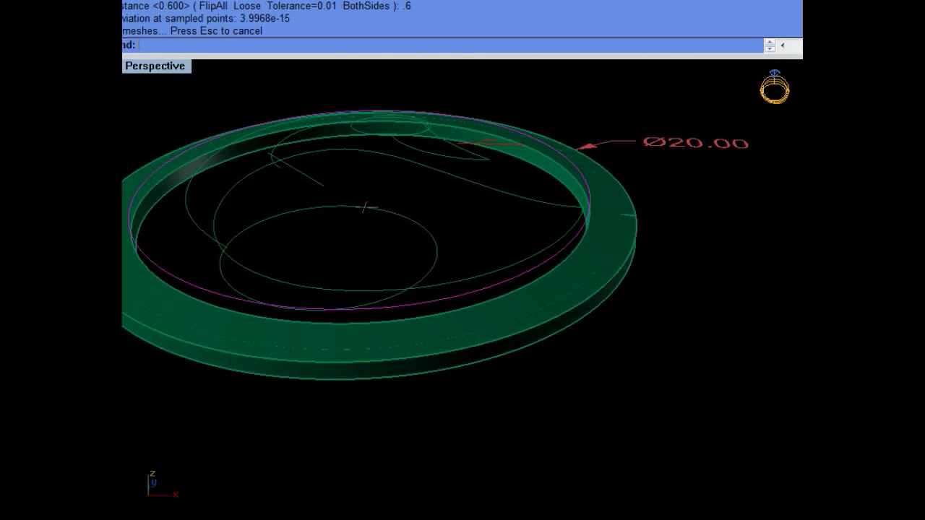
scroll(625, 248, up, 3)
Step: Delete the inner edge curve, set the CPlane to the view, and maximize the Top view
key(Delete)
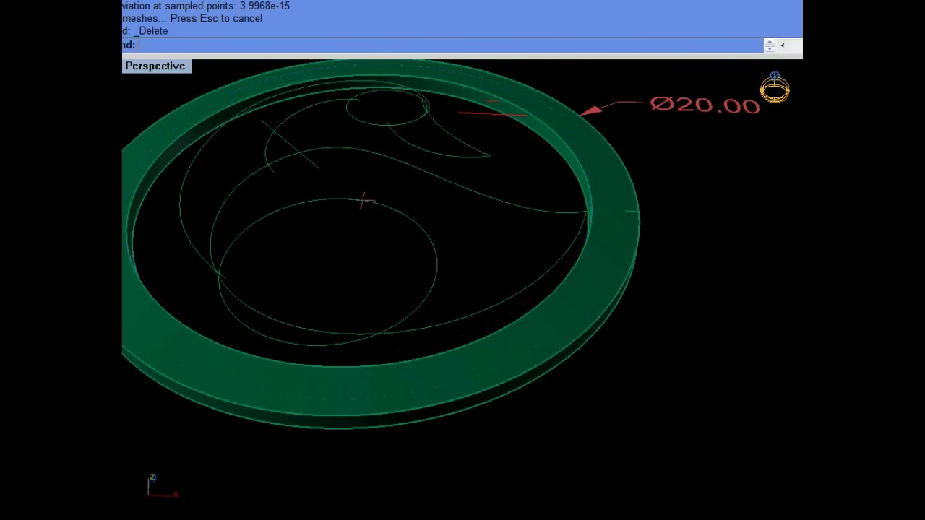
mouse_move(376, 242)
right_down()
mouse_move(375, 165)
mouse_move(390, 239)
right_up()
click(508, 1)
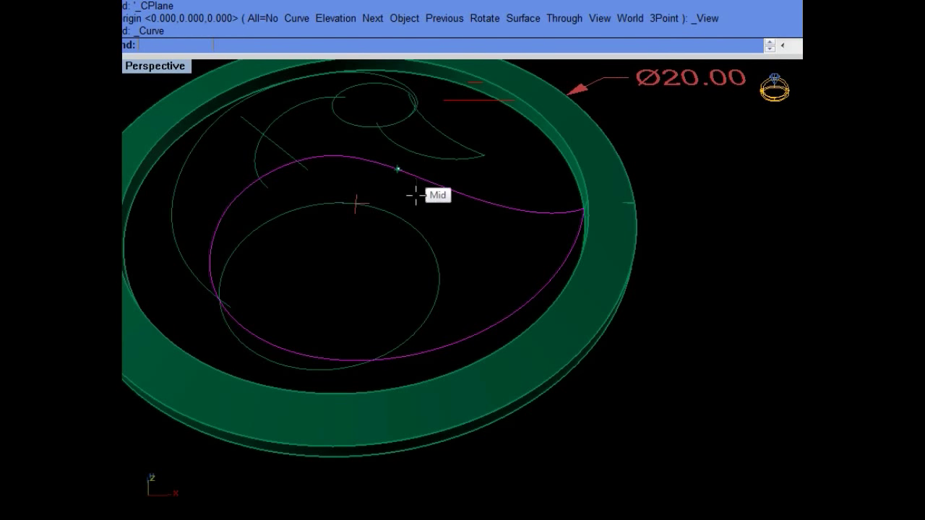
scroll(416, 190, down, 2)
key(ctrl+F1)
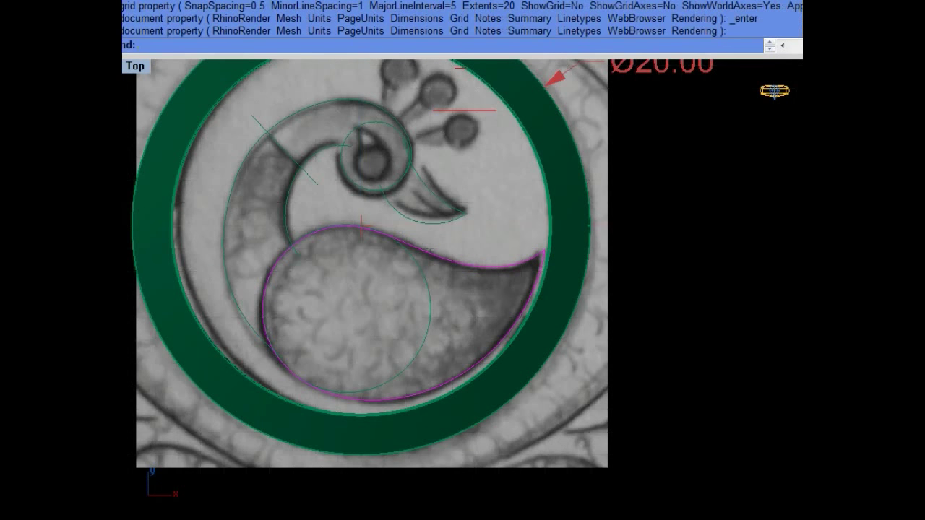
Step: Hide the guide circle overlapping the peacock body
right_drag(361, 224, 395, 177)
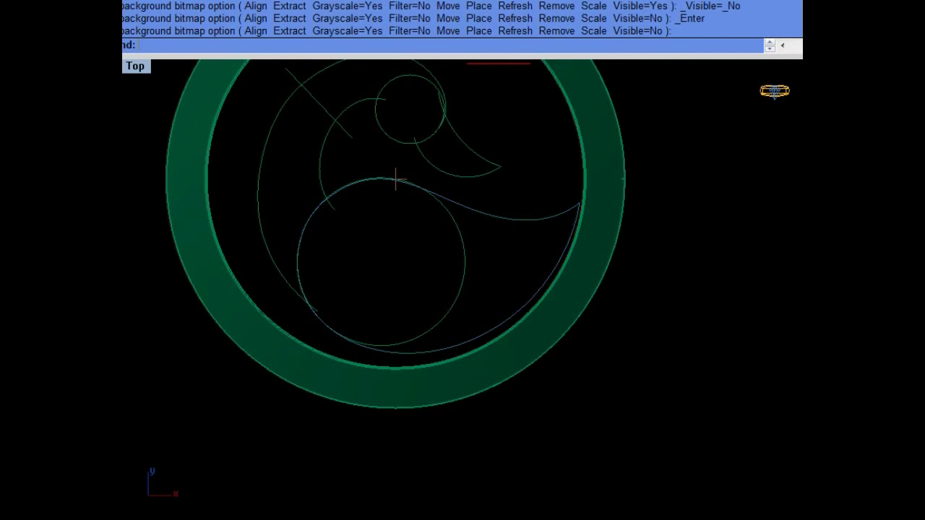
click(455, 242)
right_drag(454, 237, 454, 269)
text(Hide)
key(Return)
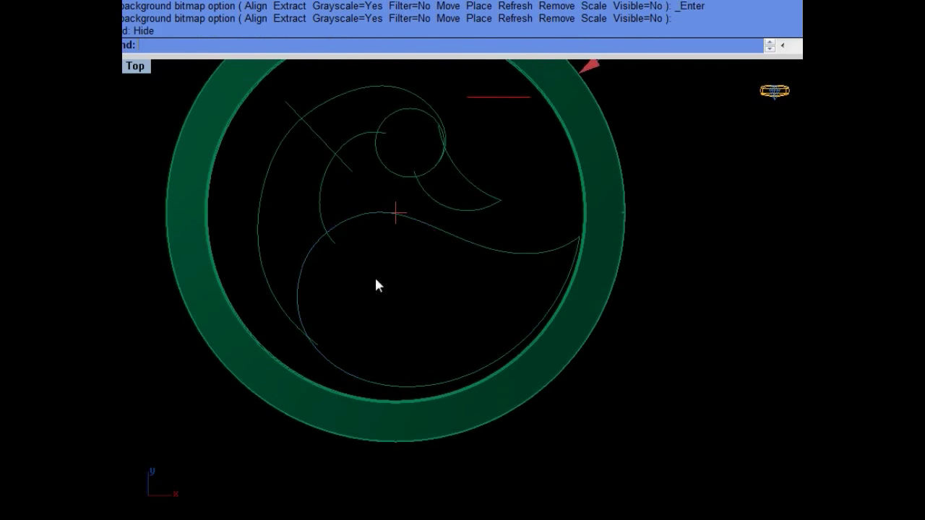
Step: Nudge one control point on the left outline curve, then turn its points off
click(281, 305)
key(F10)
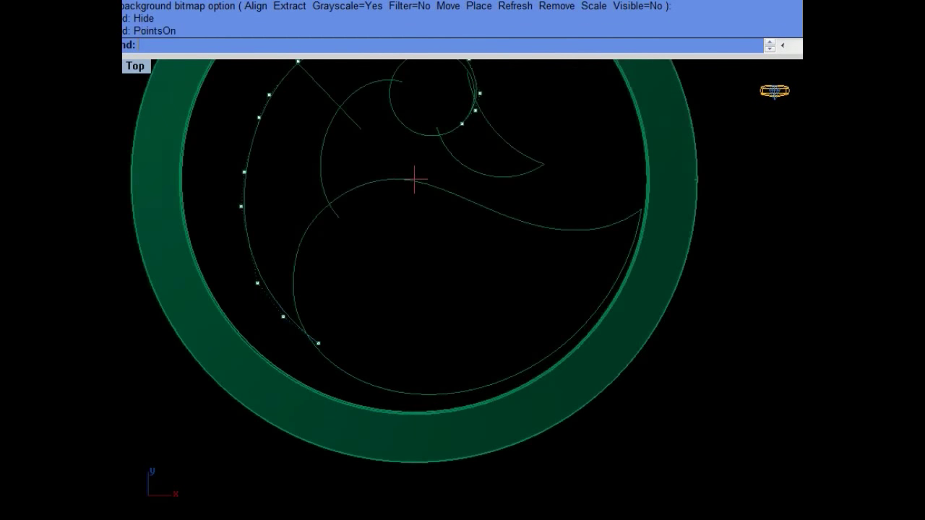
scroll(289, 318, up, 4)
click(324, 337)
text(s)
key(Return)
scroll(333, 334, up, 3)
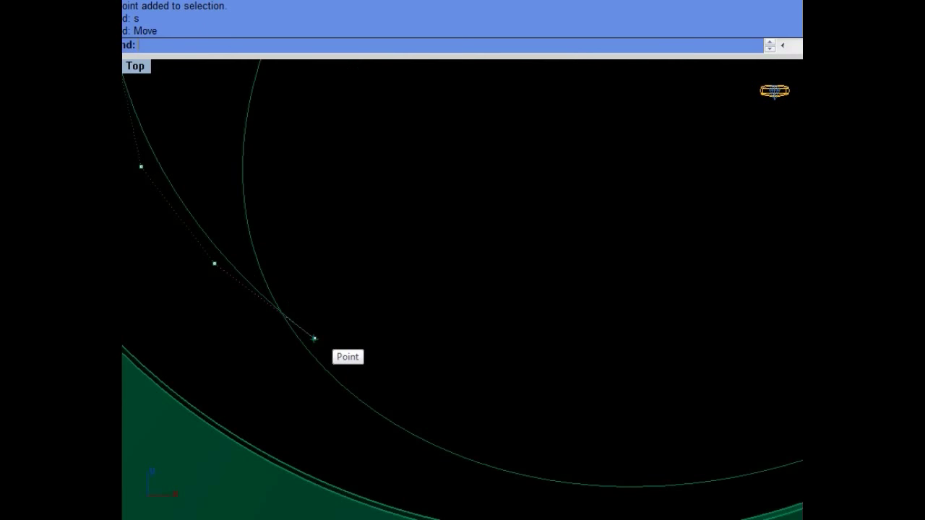
click(314, 354)
scroll(325, 325, down, 2)
scroll(337, 294, down, 2)
scroll(397, 196, down, 1)
key(Escape)
Step: Rebuild the inner neck arc to 4 control points at degree 3
click(316, 198)
key(F10)
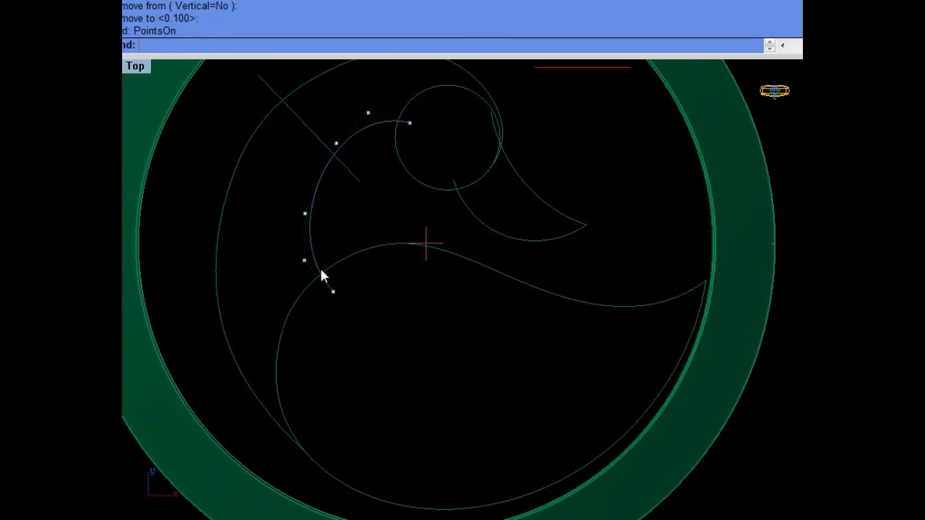
scroll(299, 278, up, 2)
click(300, 257)
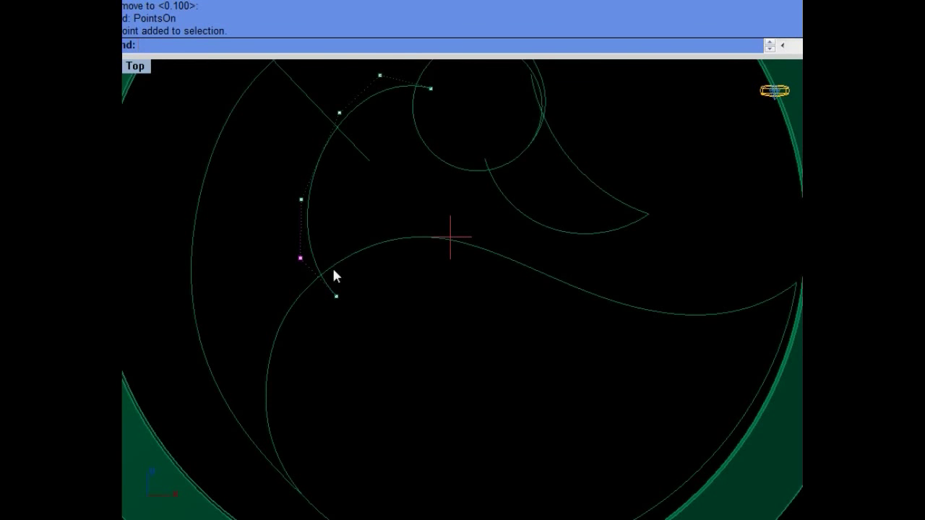
text(rebuild)
key(Return)
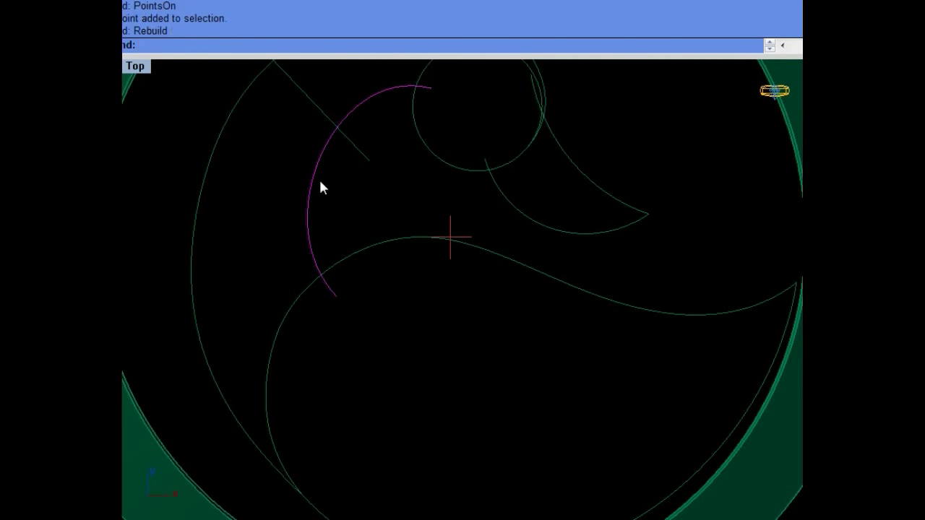
click(505, 306)
click(399, 309)
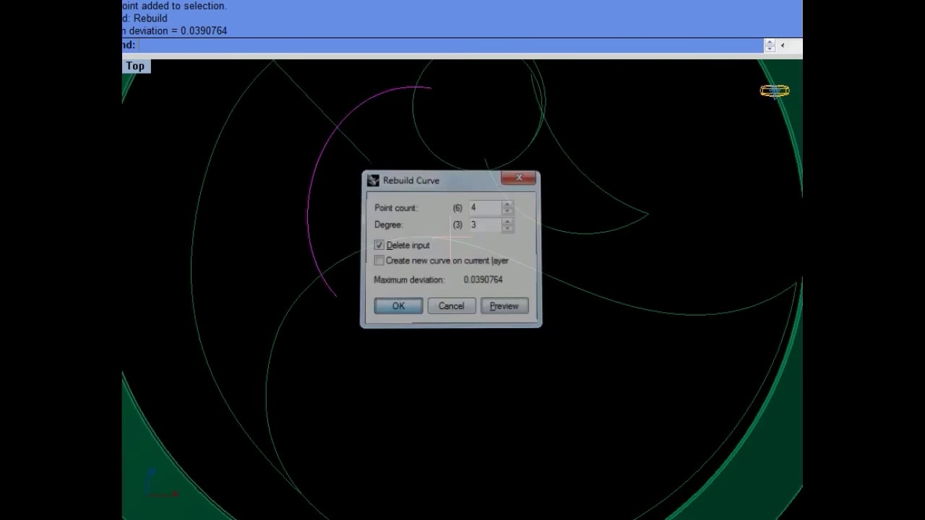
Step: Move two of the rebuilt arc's control points slightly to smooth its shape
key(F10)
scroll(462, 289, up, 2)
mouse_move(260, 266)
mouse_down()
mouse_move(309, 177)
mouse_move(302, 150)
mouse_up()
text(move)
key(Return)
click(342, 219)
click(349, 214)
drag(362, 348, 362, 349)
key(Return)
click(399, 310)
click(404, 306)
Step: Shift the arc's upper control points slightly to refine the curve
drag(267, 250, 290, 173)
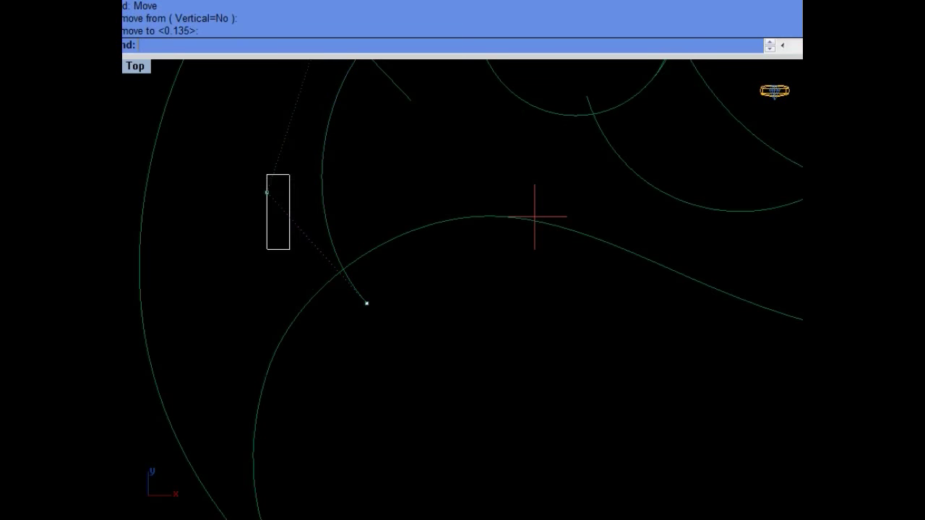
drag(281, 227, 225, 146)
key(Return)
click(303, 220)
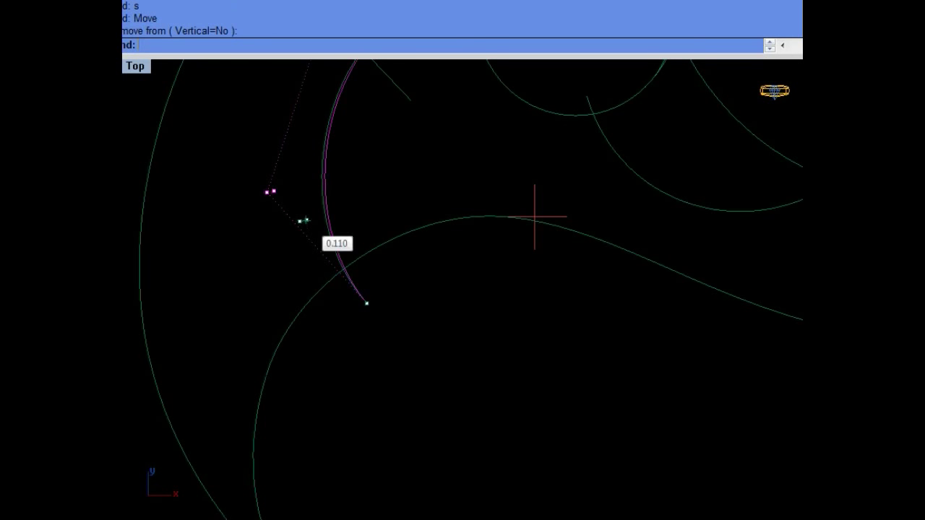
click(310, 218)
Step: Pull the arc's upper end toward the head circle, then select the large outer neck arc
right_drag(310, 219, 280, 425)
click(311, 170)
drag(285, 145, 335, 207)
key(Return)
click(310, 173)
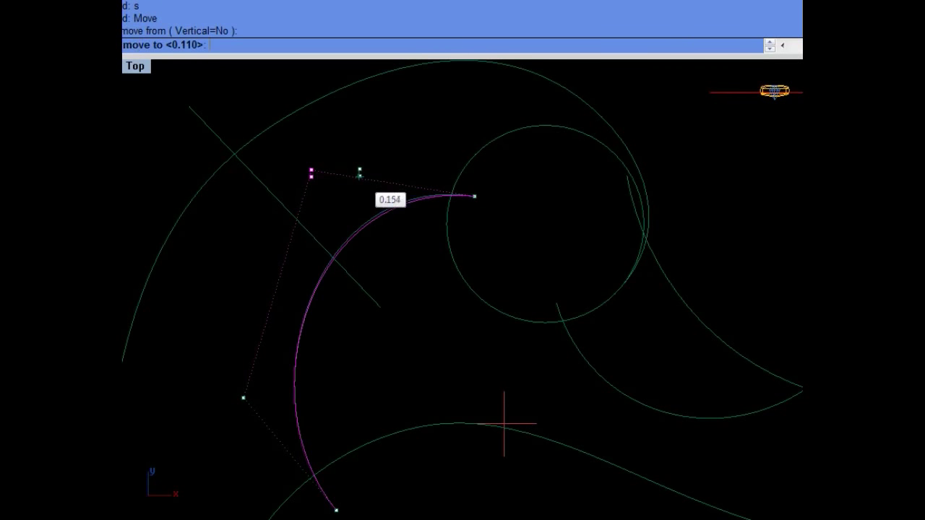
key(Escape)
scroll(393, 226, down, 2)
text(mo)
click(360, 115)
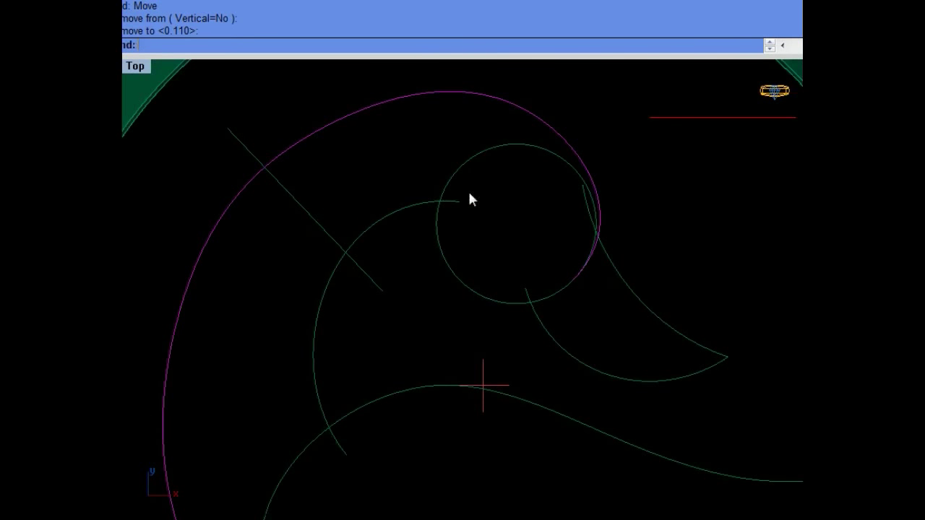
Step: Rebuild the outer body curve to 10 control points, degree 3, after a first 12-point attempt
scroll(483, 385, down, 3)
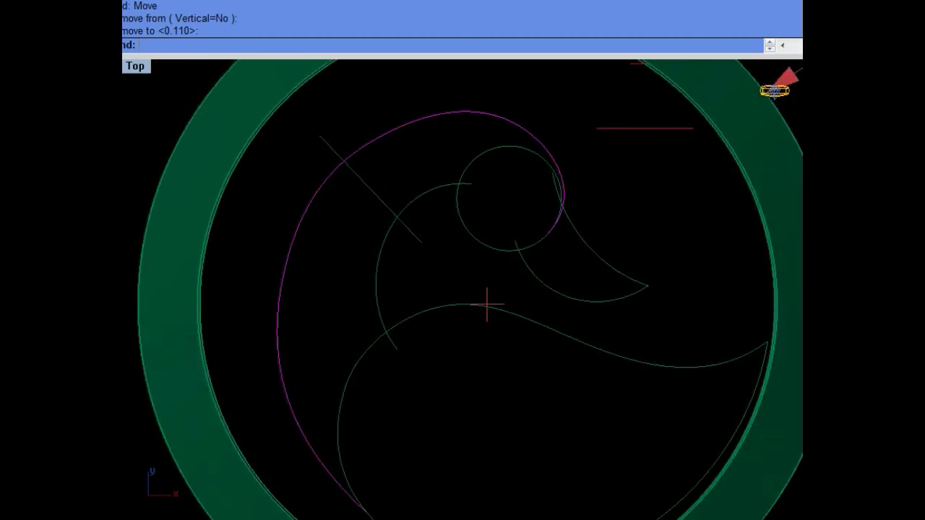
text(rebuild)
key(Return)
double_click(486, 203)
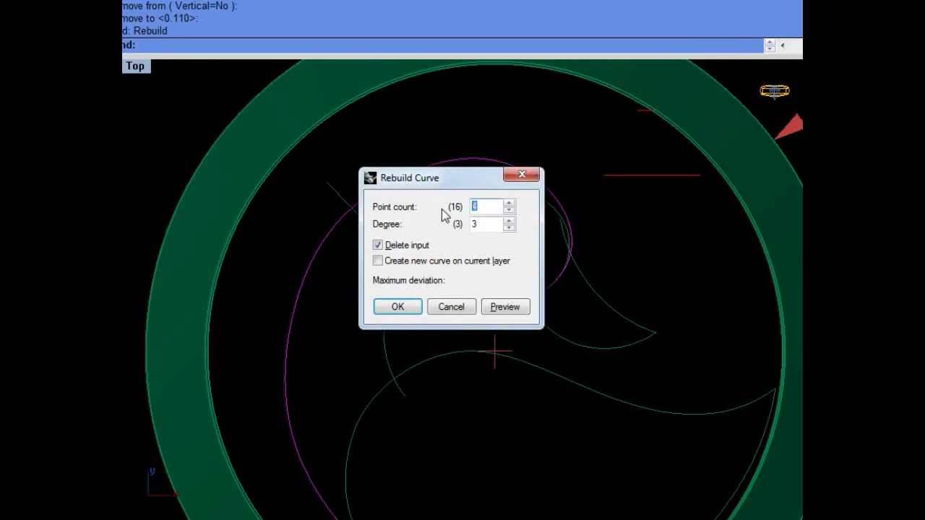
click(505, 307)
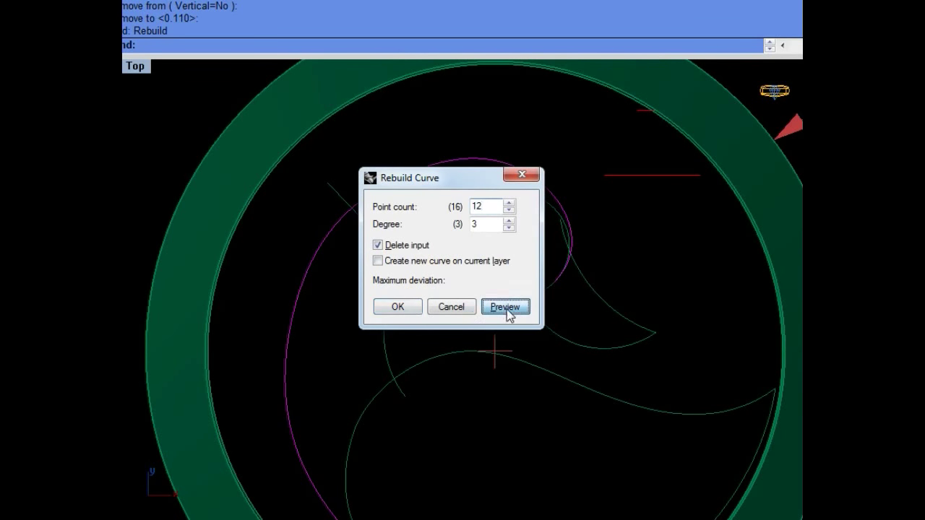
click(412, 309)
key(F10)
key(Escape)
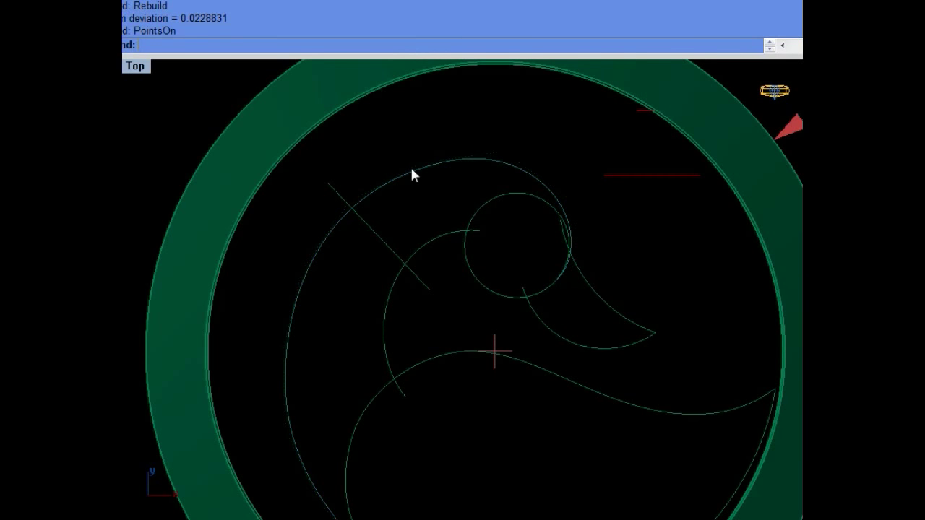
key(Return)
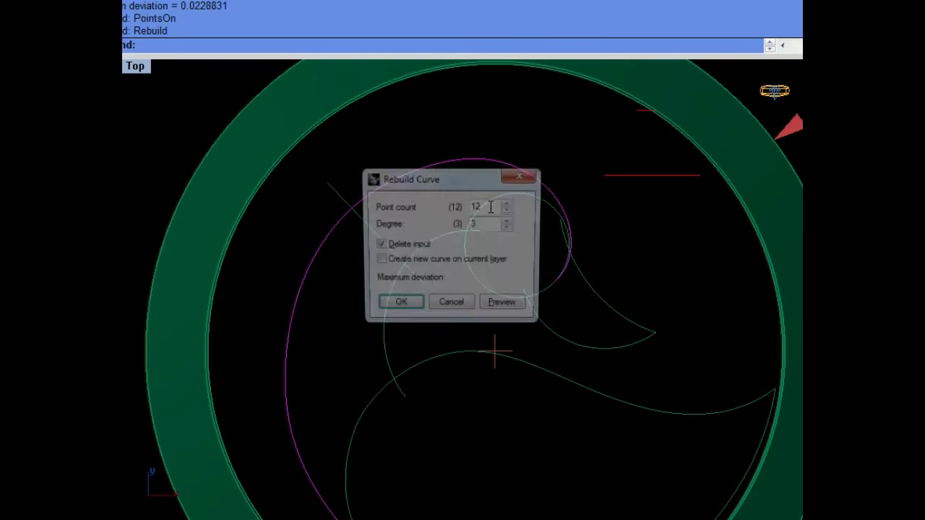
double_click(484, 207)
text(10)
click(506, 308)
click(418, 310)
Step: Move the control points beside the head circle slightly outward
key(F10)
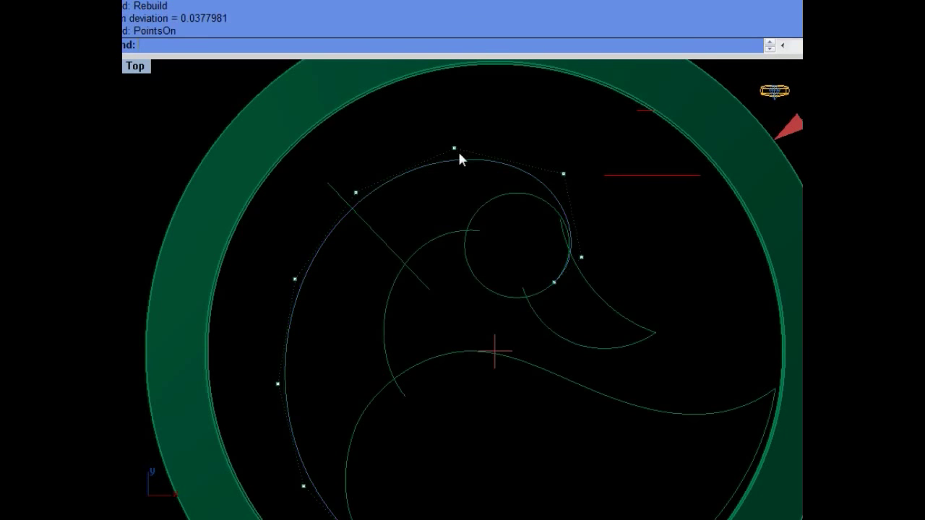
scroll(443, 125, up, 2)
click(587, 179)
scroll(607, 272, up, 2)
click(611, 291)
scroll(633, 267, up, 2)
click(633, 267)
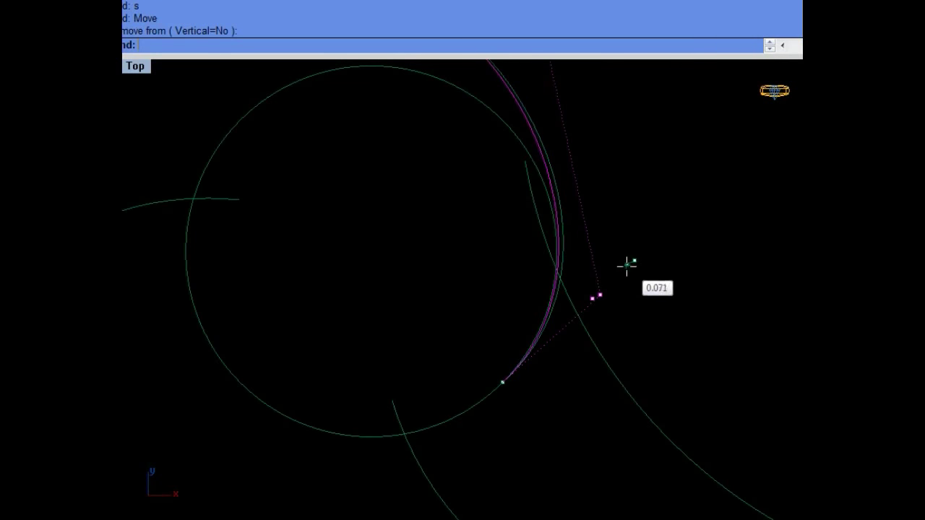
click(626, 264)
Step: Select the upper-left control point of the outer curve and move it to refit the curve
scroll(626, 264, down, 2)
mouse_move(383, 136)
right_down()
mouse_move(382, 264)
mouse_move(534, 218)
right_up()
scroll(382, 264, down, 2)
drag(388, 256, 372, 173)
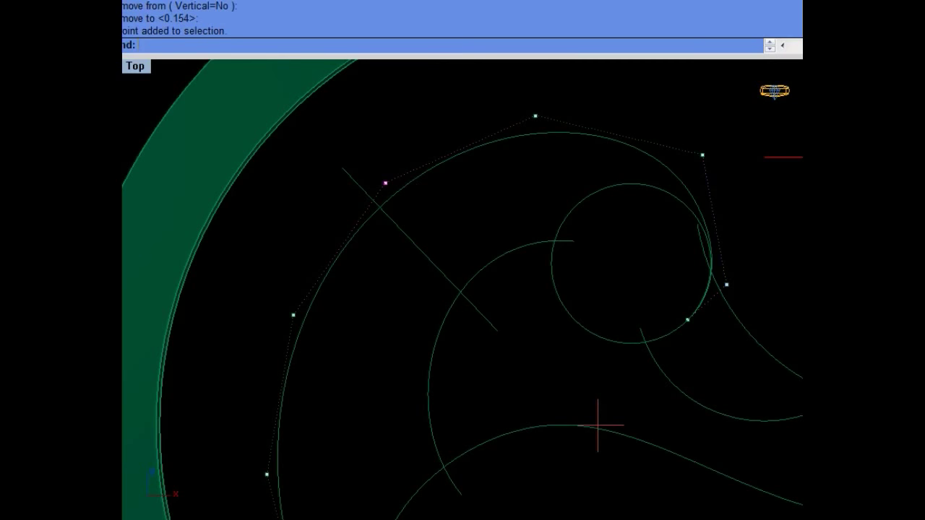
key(Return)
scroll(421, 211, up, 1)
click(420, 211)
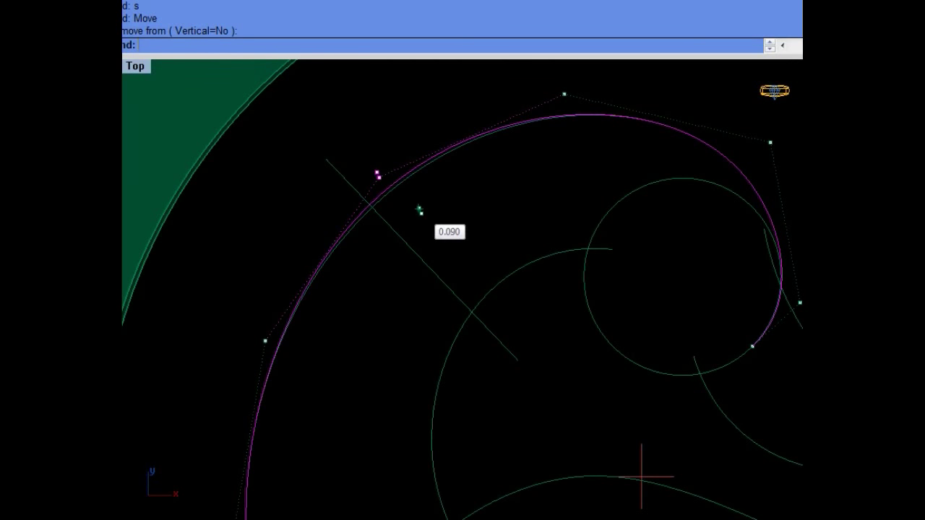
scroll(421, 210, down, 2)
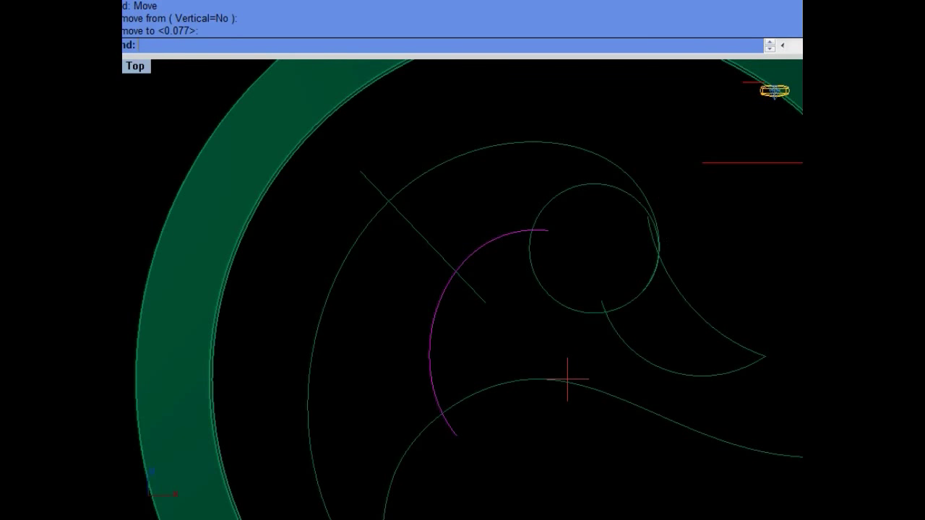
scroll(567, 378, up, 1)
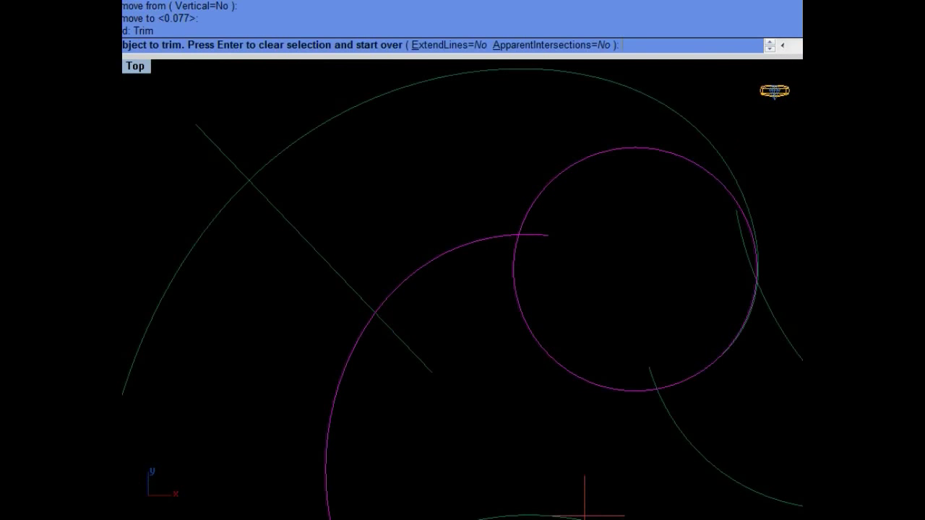
Step: Trim away the two overlapping curve pieces
click(531, 233)
scroll(530, 227, down, 2)
click(538, 210)
key(Return)
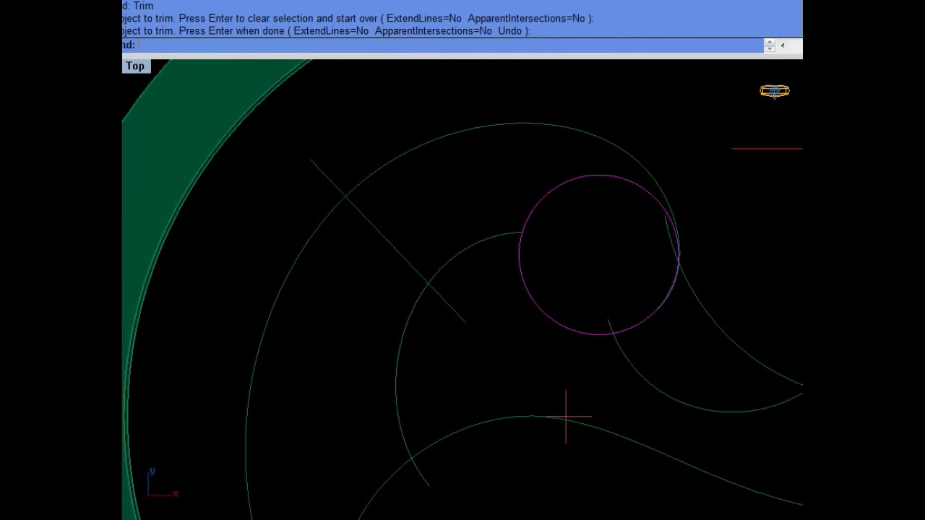
Step: Split the head circle with the neck arc and delete its upper piece
click(510, 233)
key(Return)
click(639, 184)
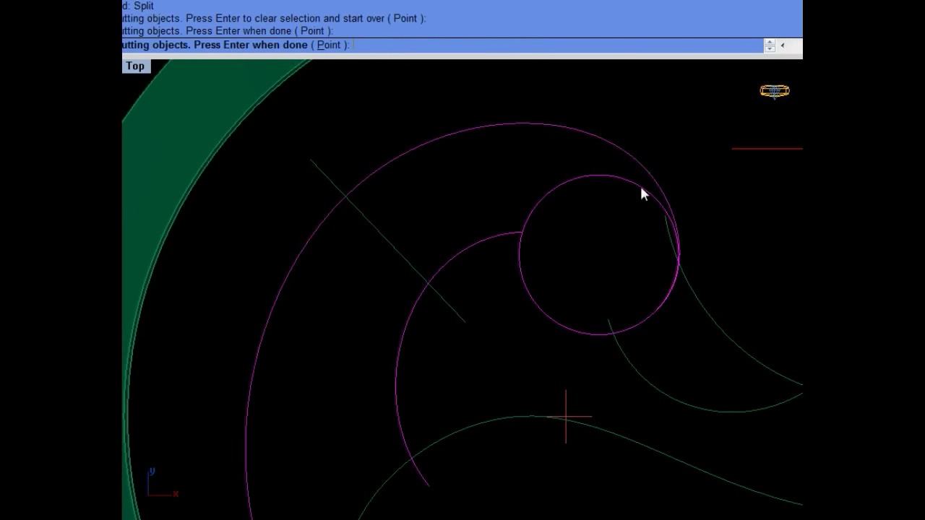
key(Return)
key(Delete)
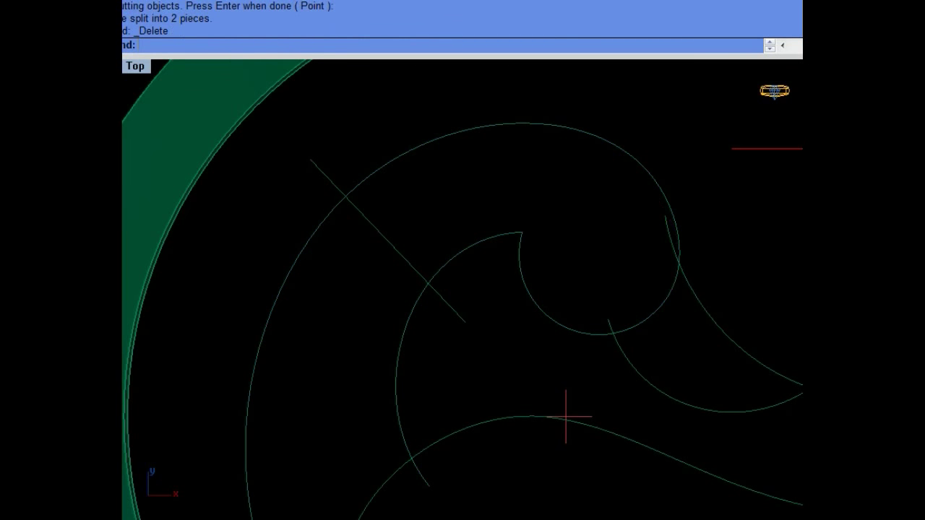
Step: Join the left neck arc and the lower circle arc into one open curve
drag(503, 263, 502, 242)
key(ctrl+h)
key(ctrl+j)
key(ctrl+z)
click(509, 253)
key(Return)
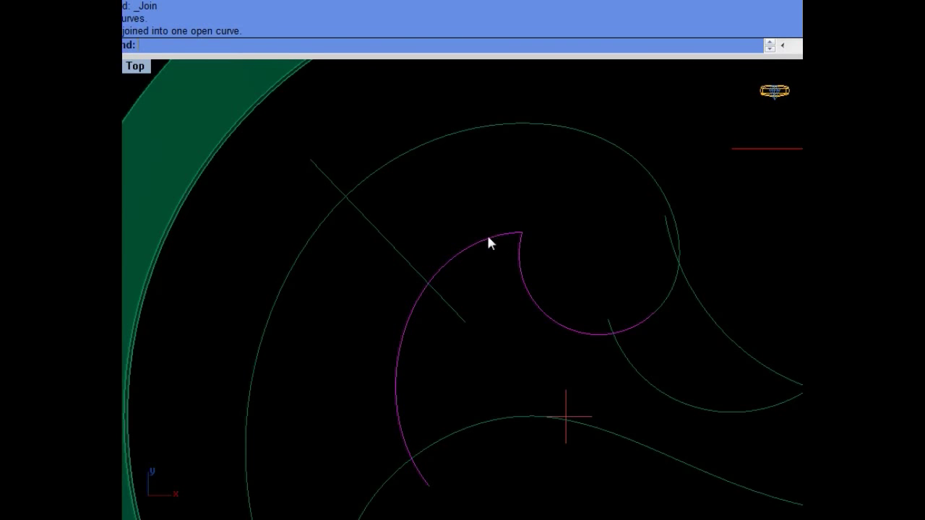
scroll(488, 242, down, 5)
click(578, 273)
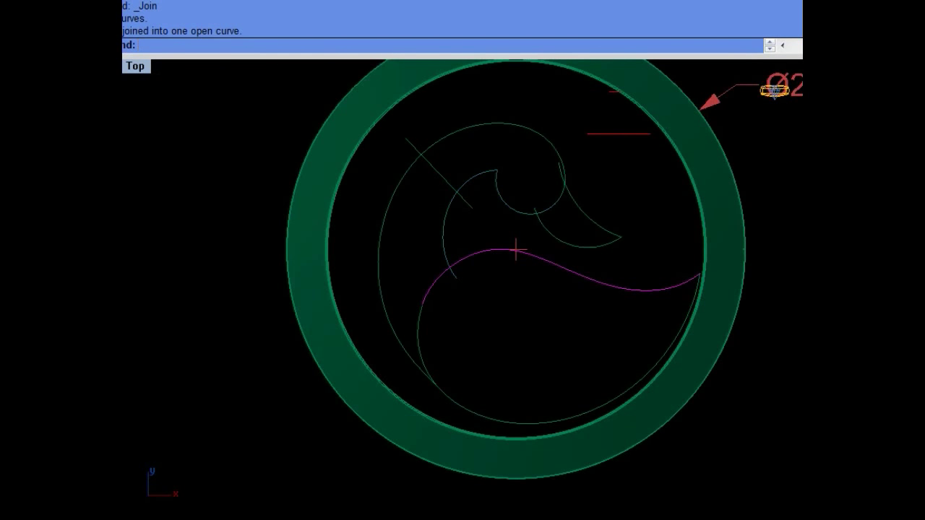
key(F2)
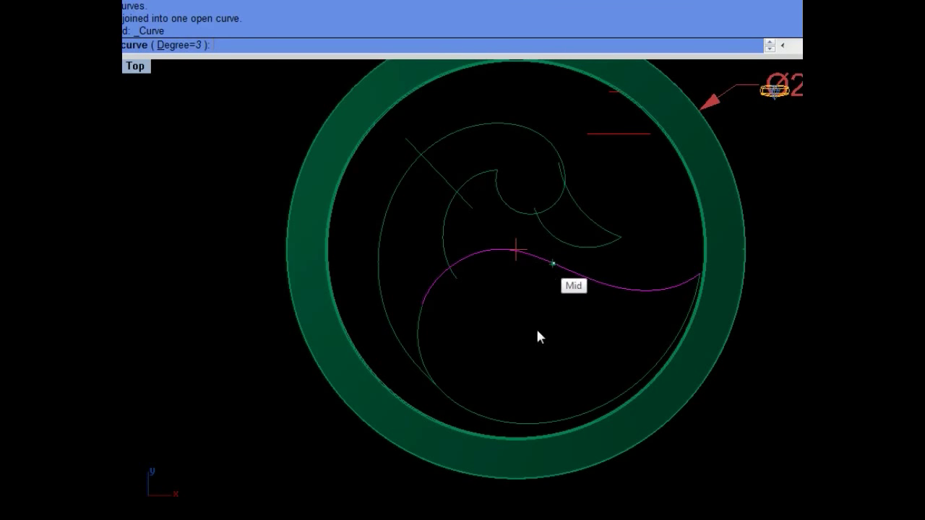
Step: Draw a straight line from the lower S-curve's midpoint down to the body outline
click(553, 263)
scroll(506, 424, up, 2)
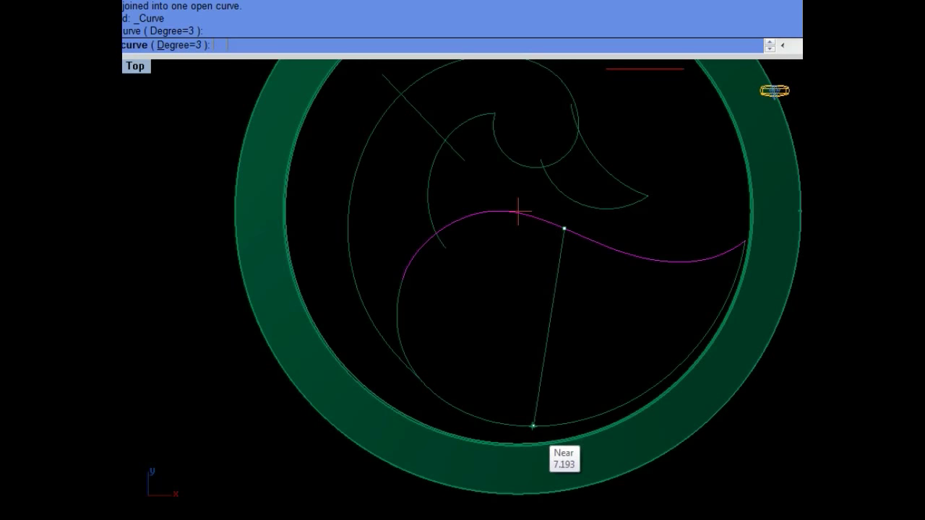
click(550, 424)
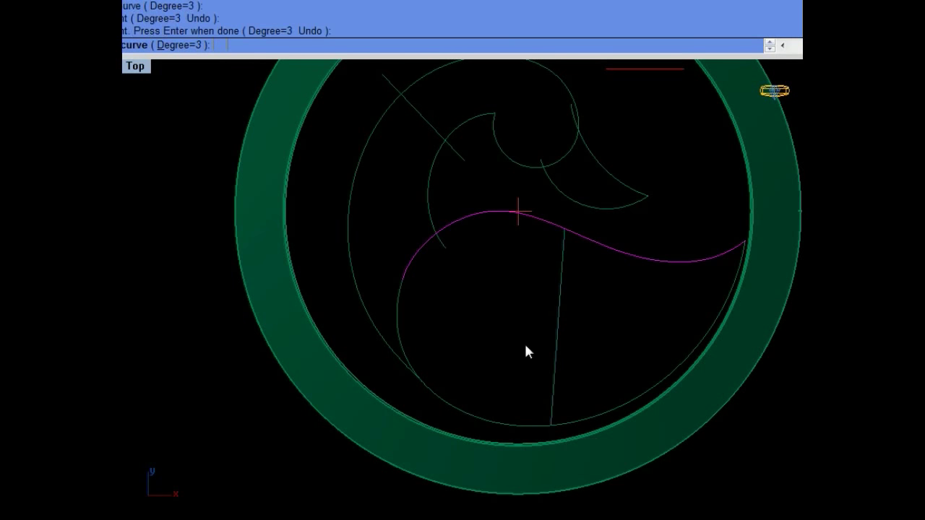
key(Escape)
Step: Adjust the line's lower endpoint with Move, then orbit to view the pendant in perspective
click(554, 352)
scroll(564, 309, down, 3)
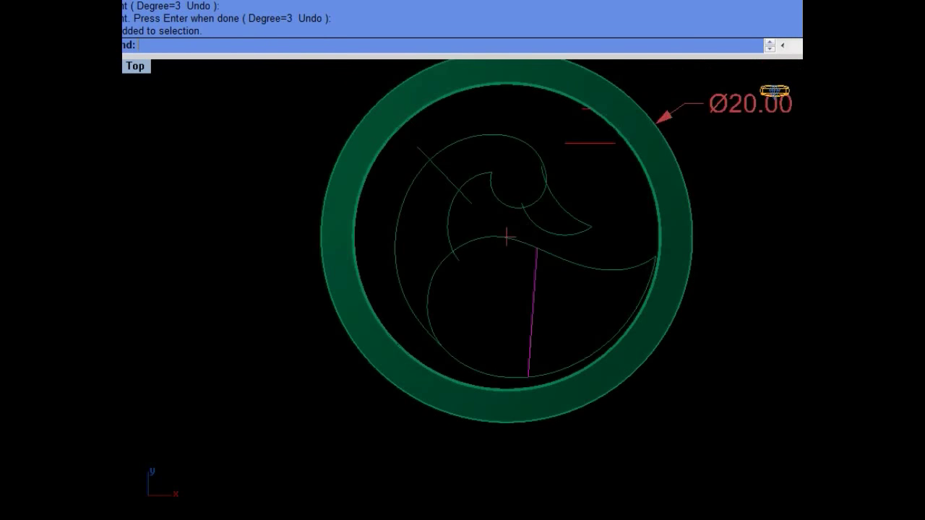
key(F10)
scroll(505, 316, up, 5)
drag(506, 319, 543, 395)
scroll(534, 372, up, 2)
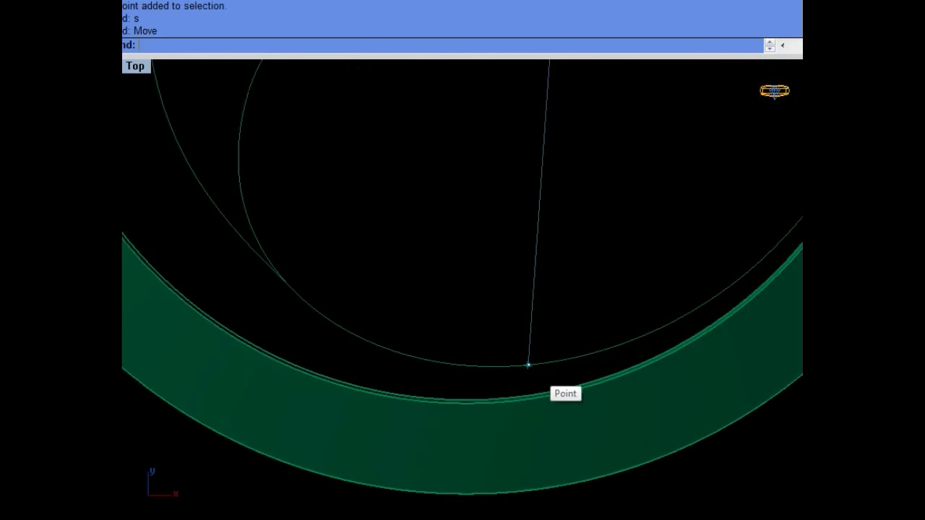
key(Return)
click(509, 367)
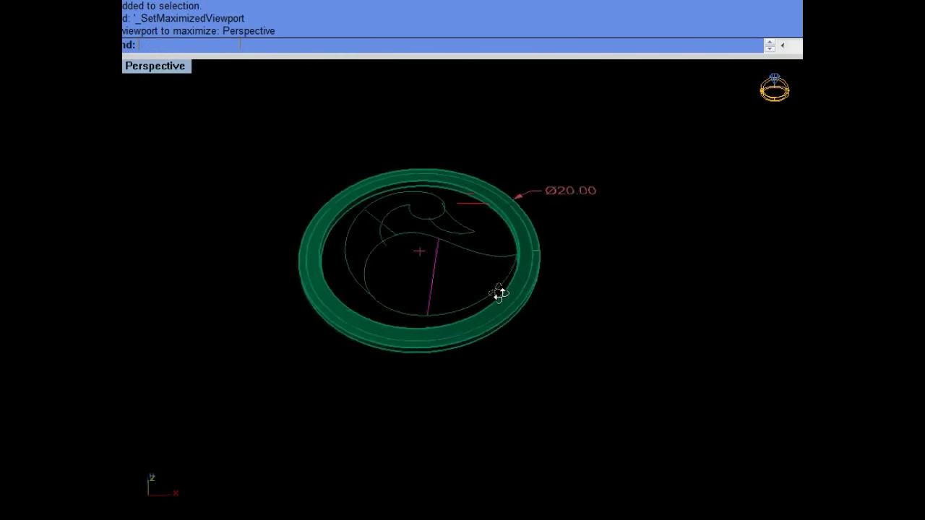
right_drag(498, 294, 495, 312)
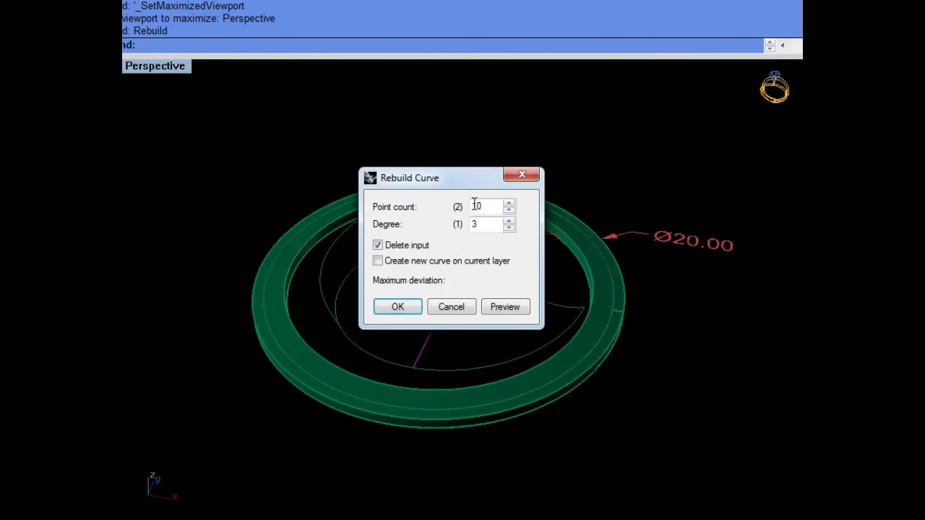
text(4)
Step: Rebuild the cross-section line as a 4-point, degree 3 curve and select its two middle points
click(502, 307)
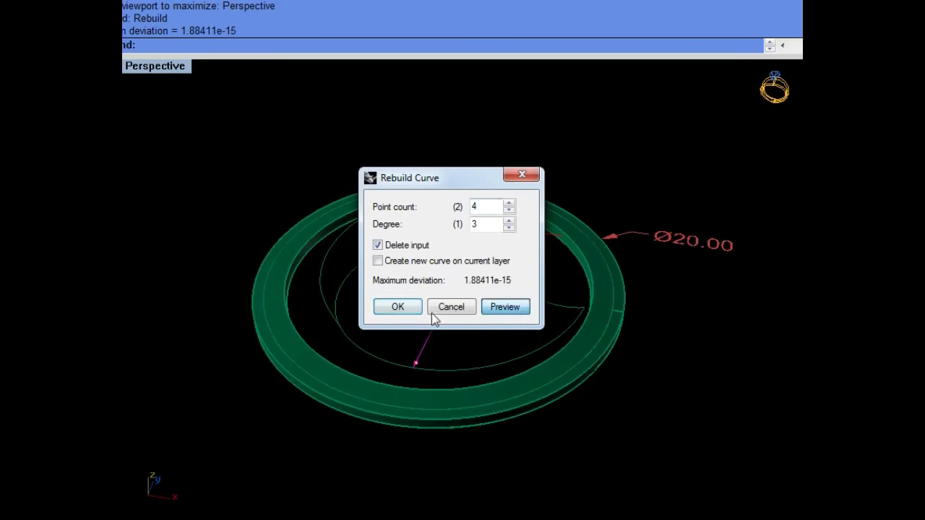
click(397, 307)
key(F10)
drag(420, 290, 456, 348)
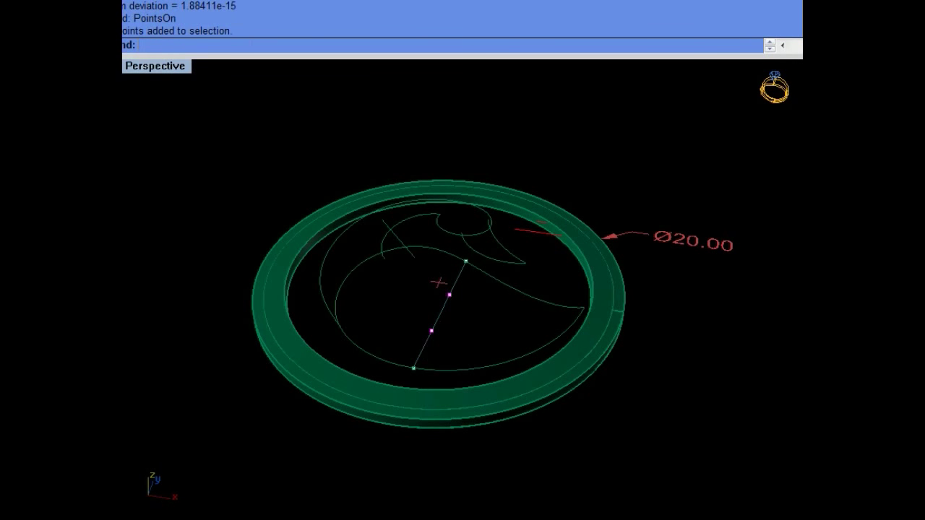
Step: Maximize the Perspective view and raise the middle points 0.1 so the curve arches above the disc
right_drag(773, 193, 774, 144)
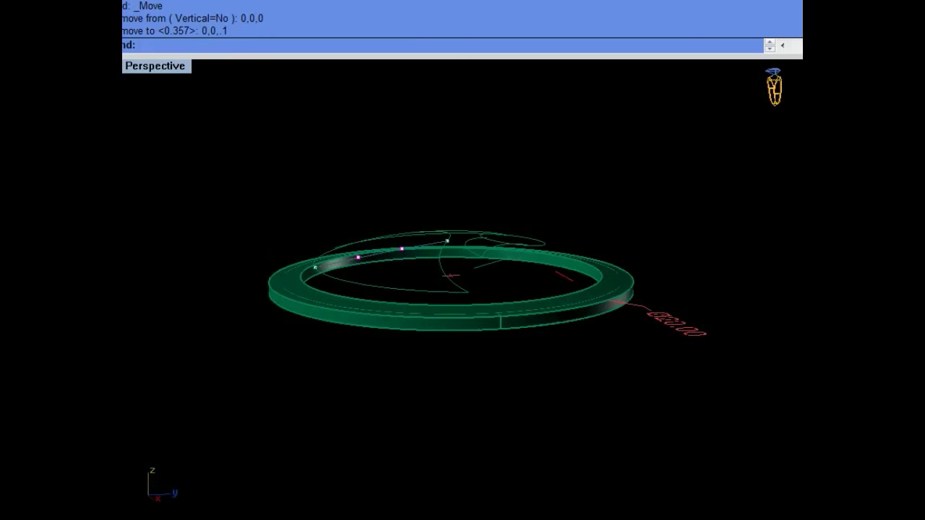
key(ctrl+z)
key(Home)
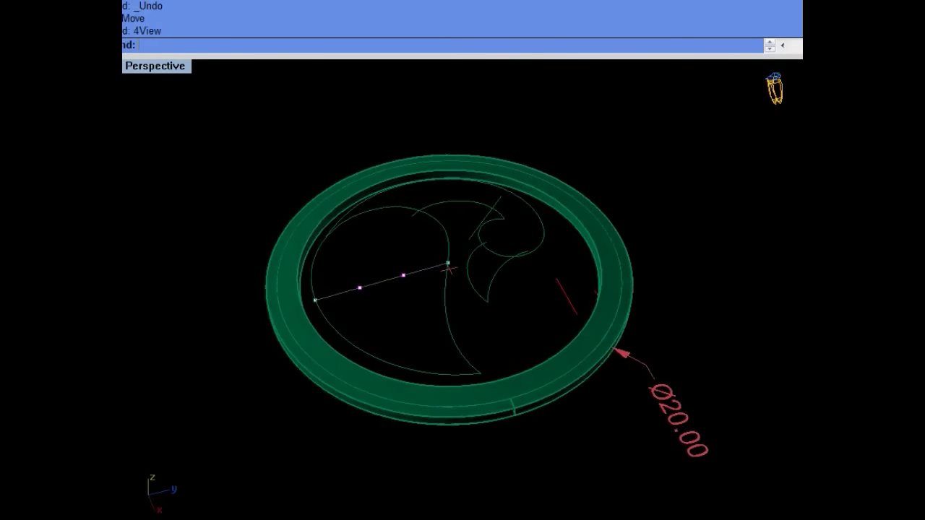
key(Return)
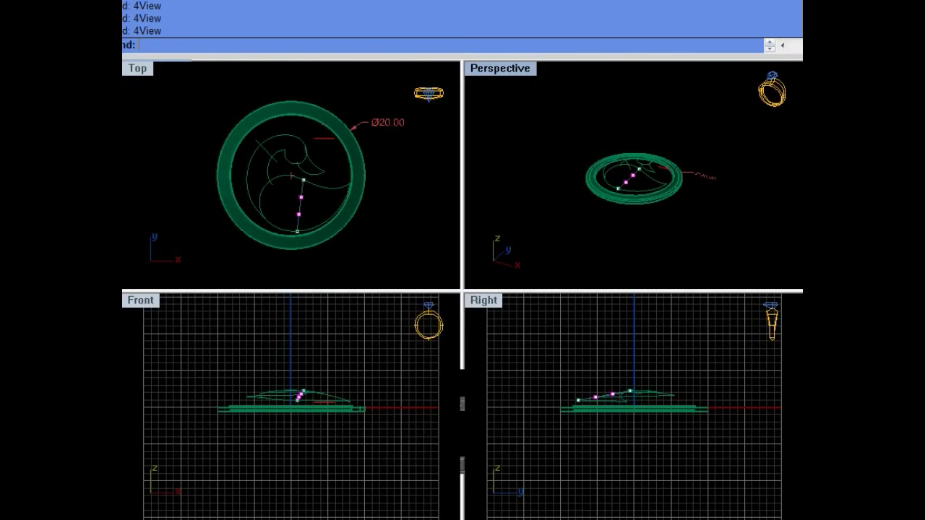
double_click(500, 68)
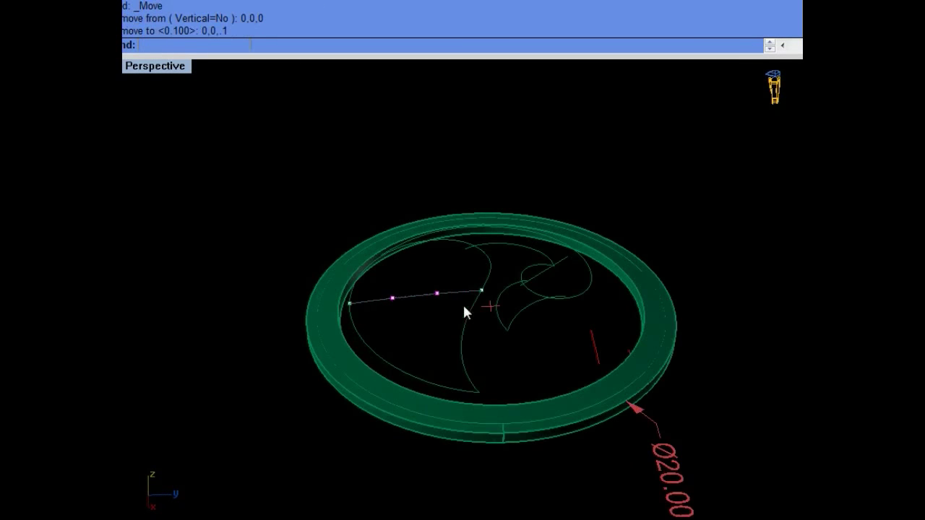
key(Return)
key(Return)
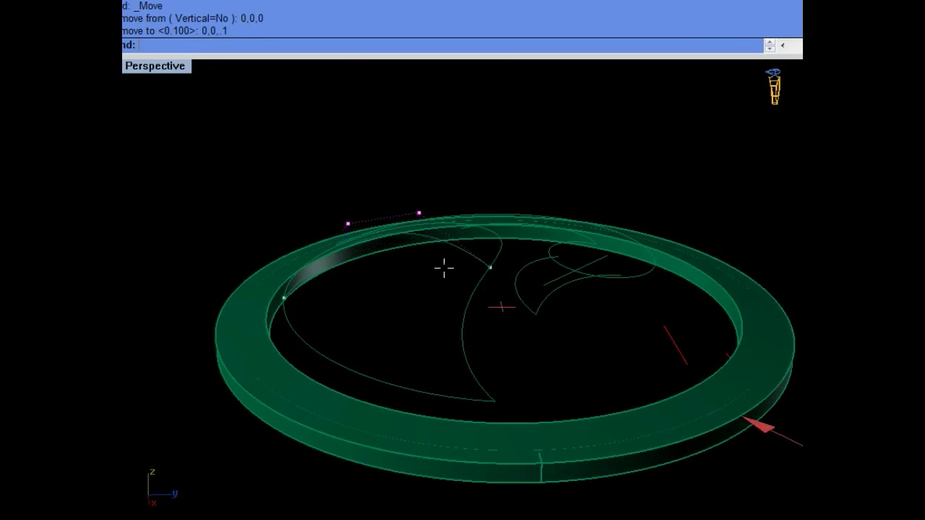
mouse_move(444, 268)
right_down()
mouse_move(512, 228)
mouse_move(497, 230)
mouse_move(516, 304)
mouse_move(484, 336)
right_up()
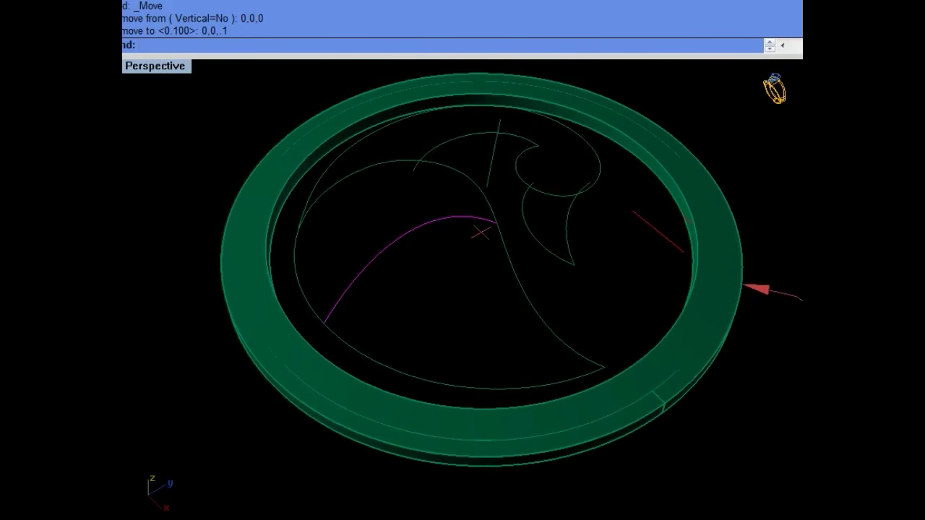
Step: Draw a trial arc from the body curve's end to its midpoint, then delete it
click(122, 90)
click(233, 45)
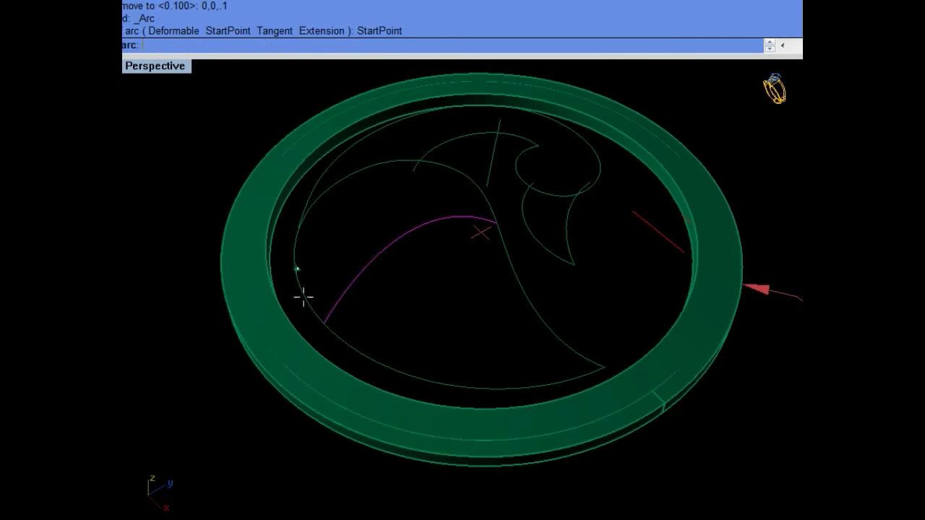
click(319, 321)
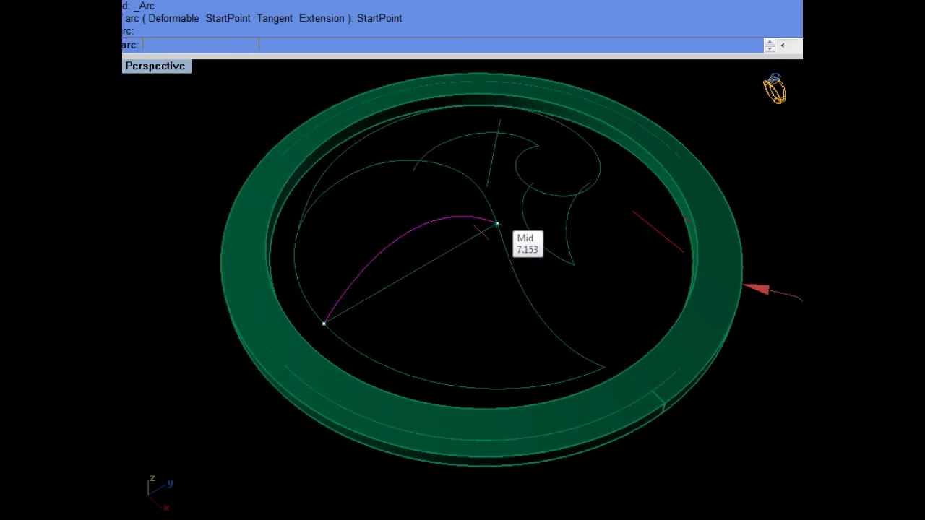
click(497, 224)
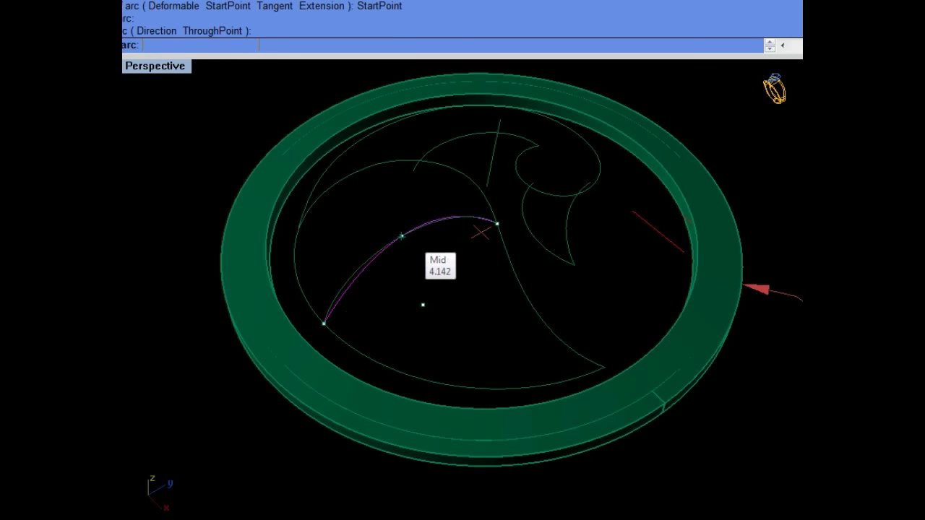
key(Delete)
Step: Lift the middle control points of the body curve by 0,0,0.1
right_drag(422, 304, 470, 289)
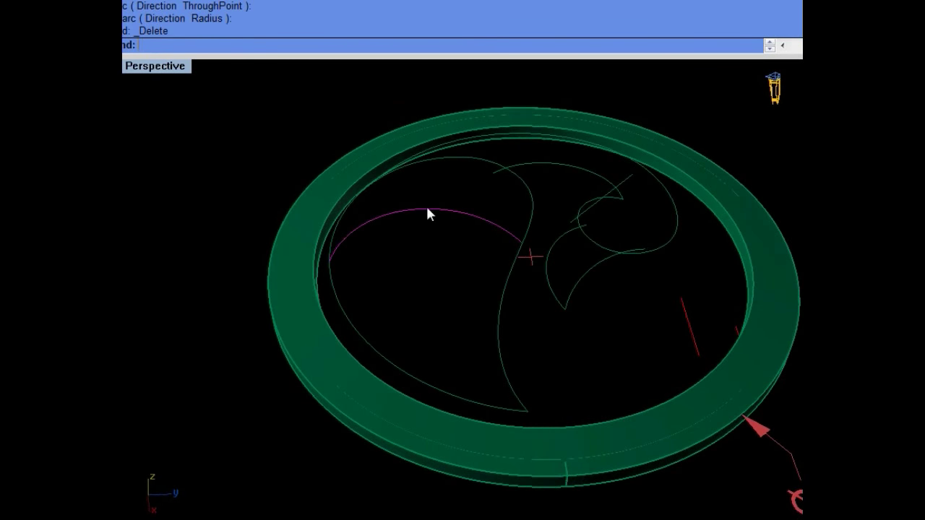
right_drag(428, 214, 455, 245)
key(F10)
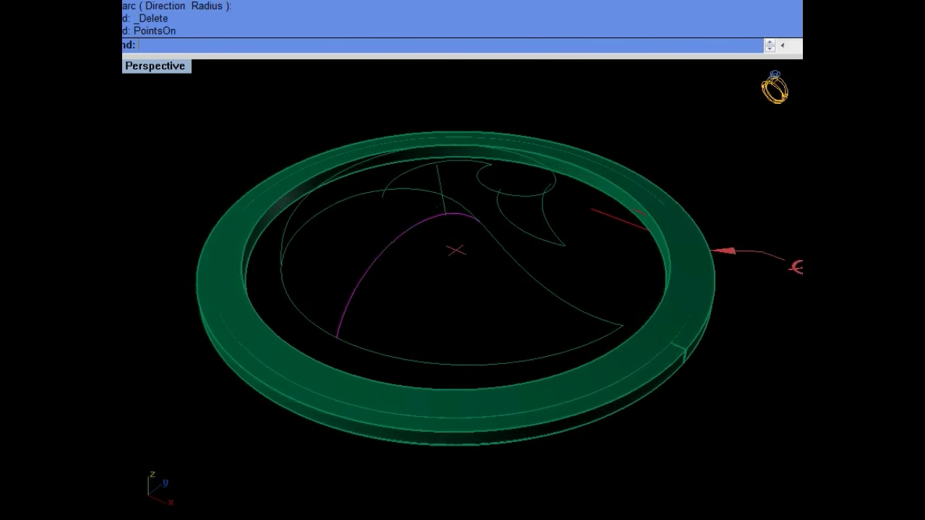
click(384, 245)
drag(429, 209, 449, 201)
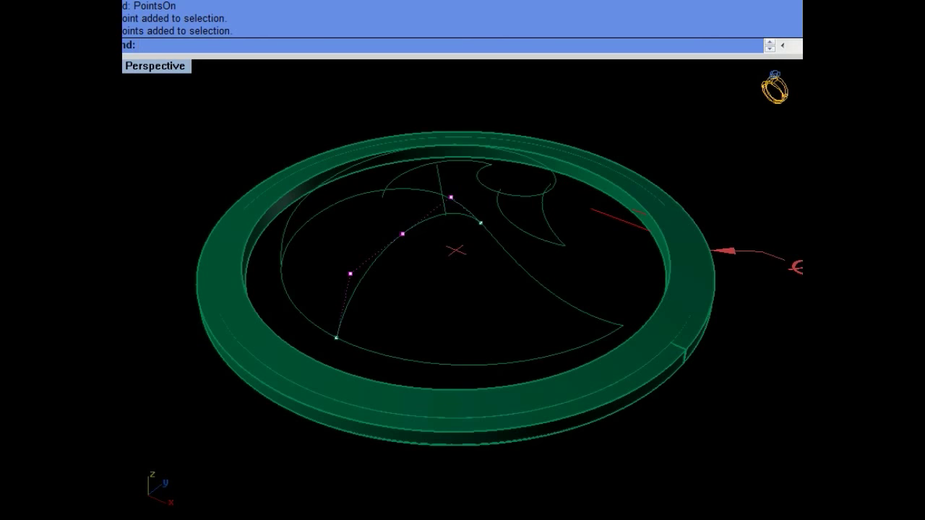
text(move)
key(Return)
text(0,0,0)
key(Return)
text(0,0,.1)
key(Return)
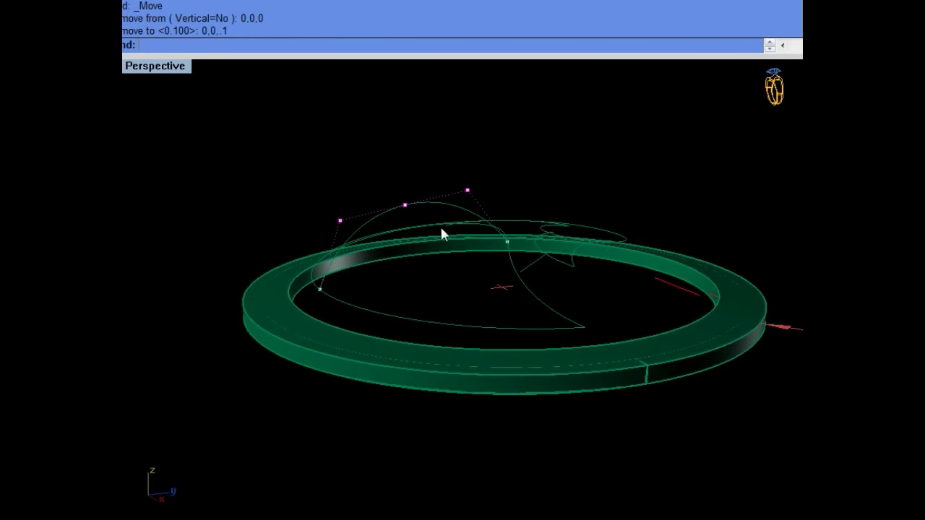
Step: Draw another trial arc from the curve end to midpoint, then delete it
scroll(441, 207, up, 2)
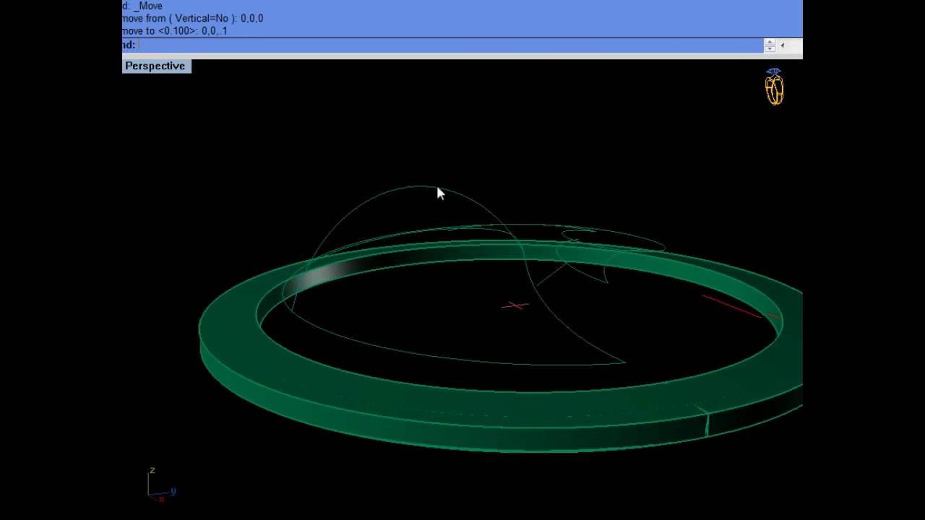
right_drag(437, 192, 351, 210)
click(235, 45)
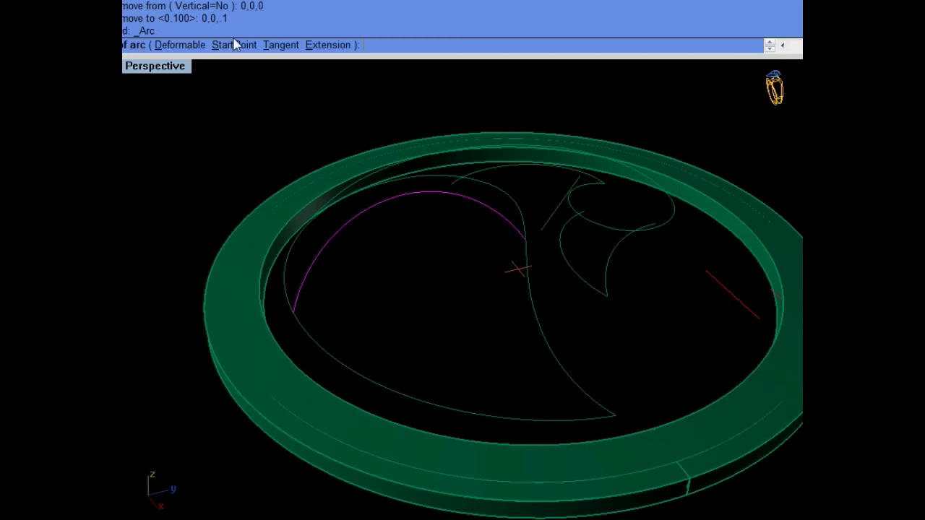
click(233, 44)
right_drag(331, 270, 319, 313)
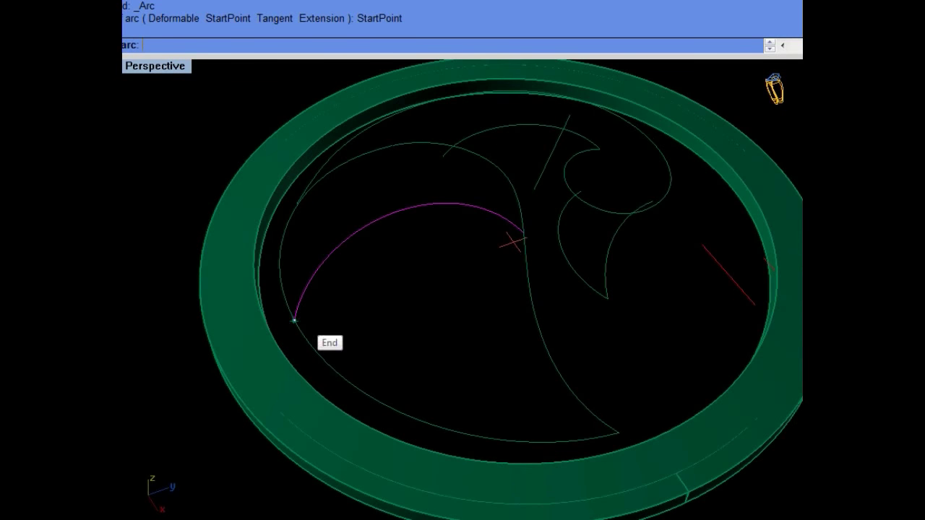
click(294, 320)
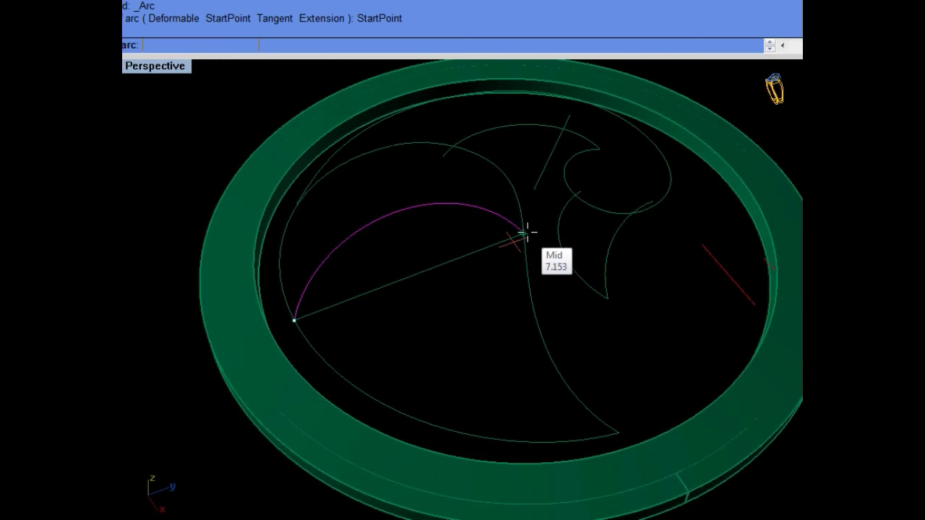
click(524, 234)
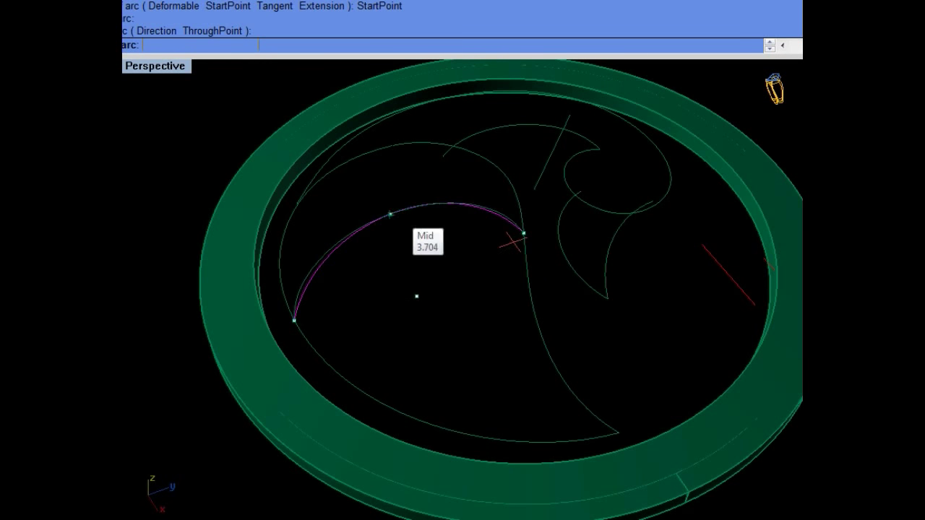
click(396, 214)
key(Delete)
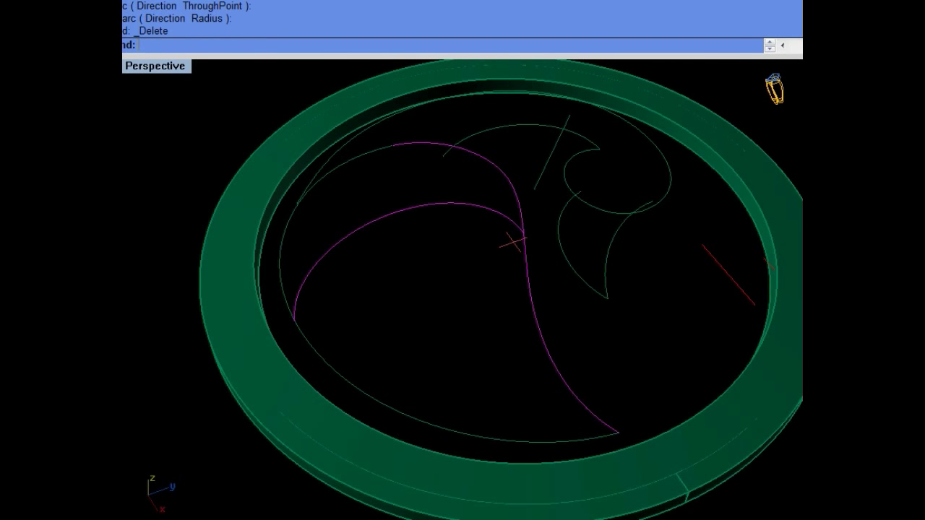
Step: Try Loft, then fill the body curves with a domed NetworkSrf surface
right_drag(383, 239, 373, 269)
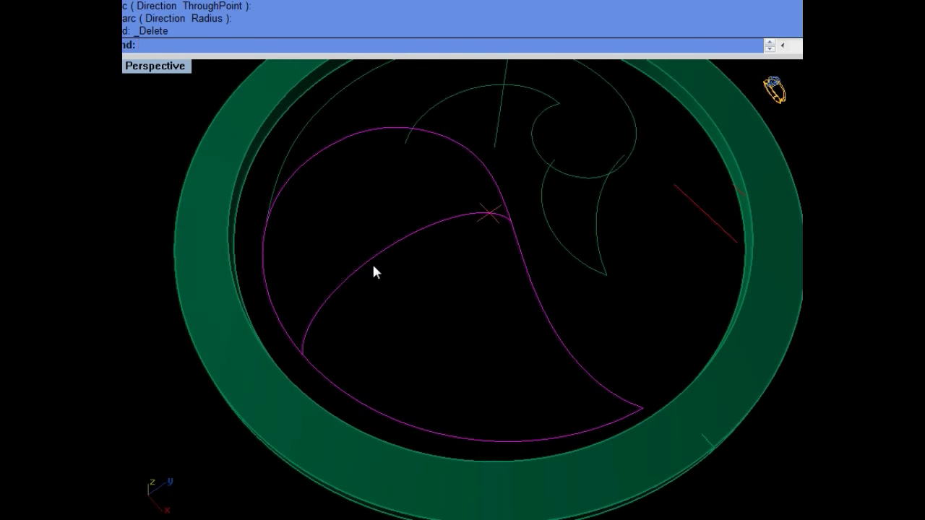
text(Loft)
key(Return)
text(NetworkSrf)
key(Return)
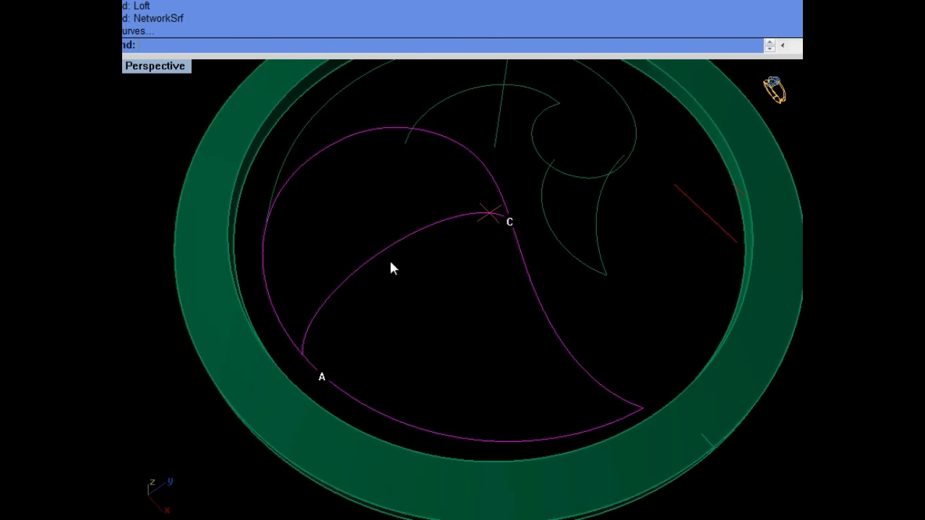
key(Return)
mouse_move(347, 244)
right_down()
mouse_move(480, 206)
mouse_move(471, 281)
mouse_move(493, 347)
mouse_move(454, 178)
mouse_move(367, 266)
mouse_move(407, 332)
right_up()
Step: Undo the network surface and Orient a 3D-scaled copy of the arc onto the body outline
key(ctrl+z)
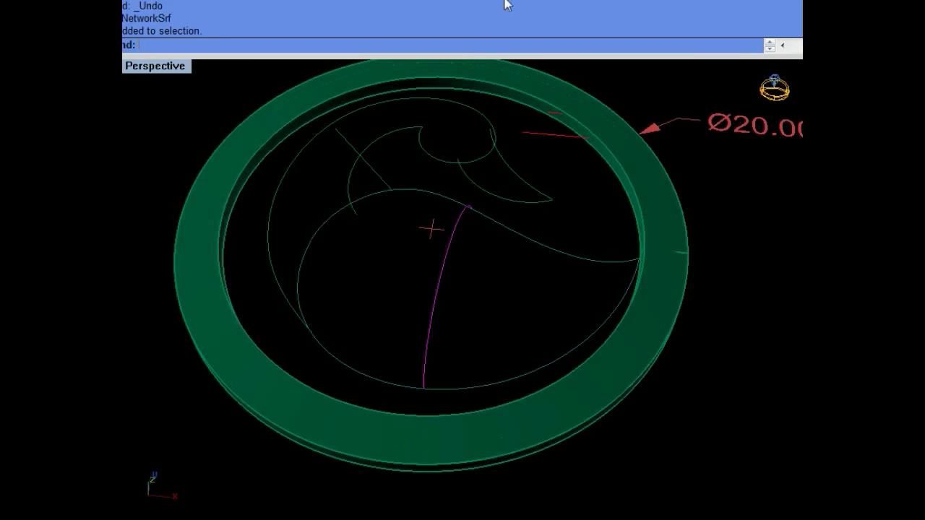
click(492, 1)
click(210, 45)
click(242, 46)
click(192, 45)
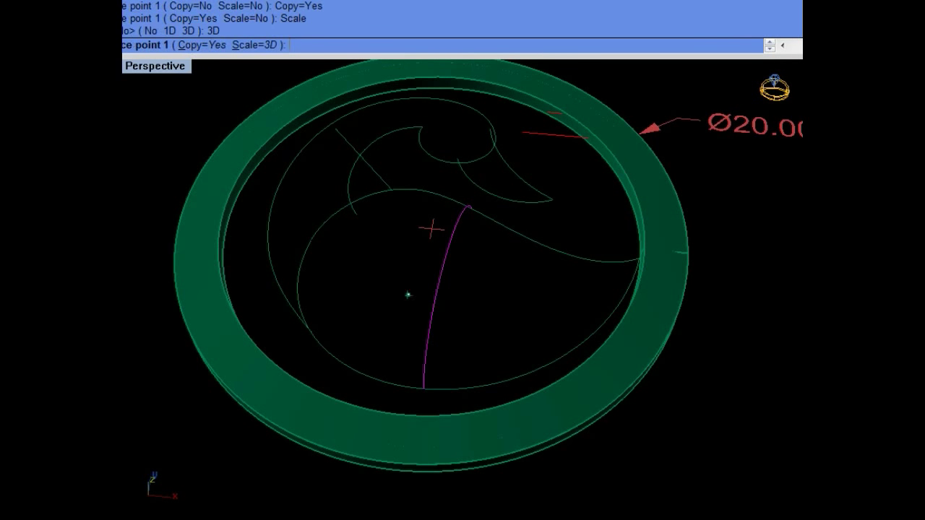
click(471, 209)
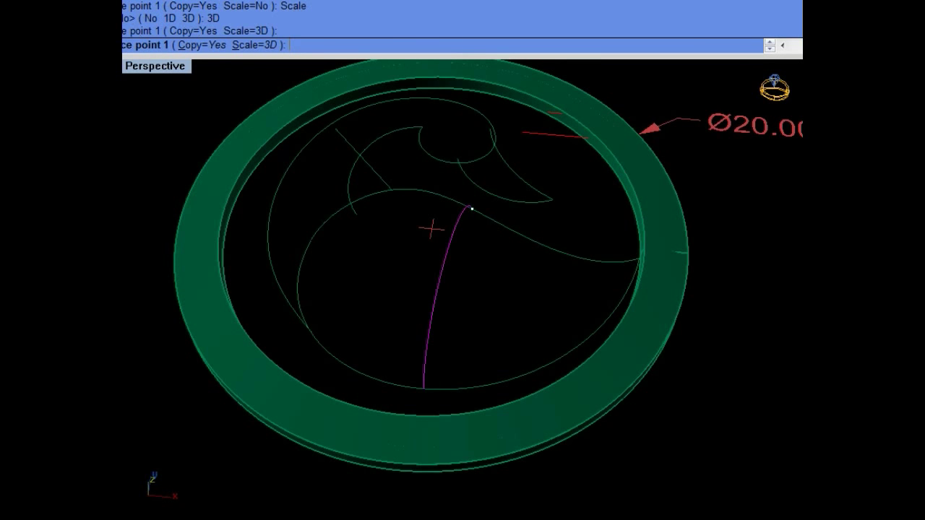
click(423, 389)
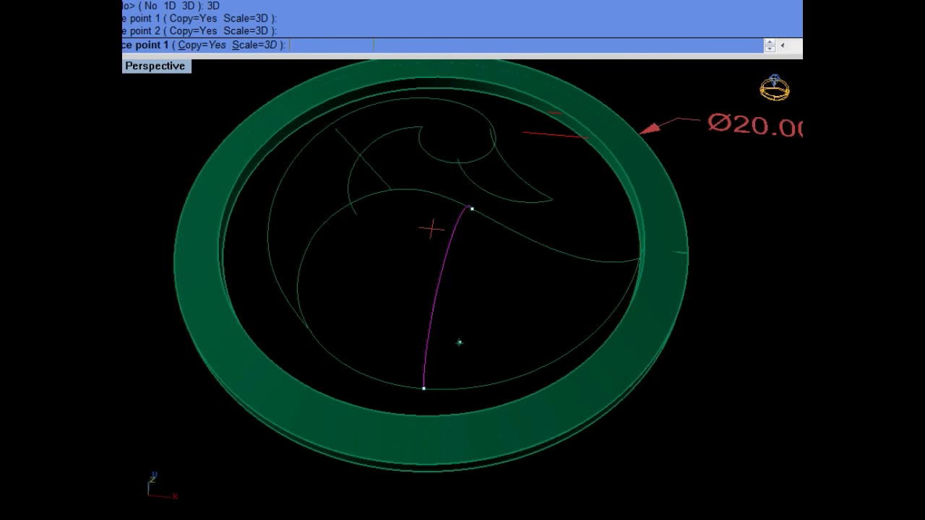
click(541, 244)
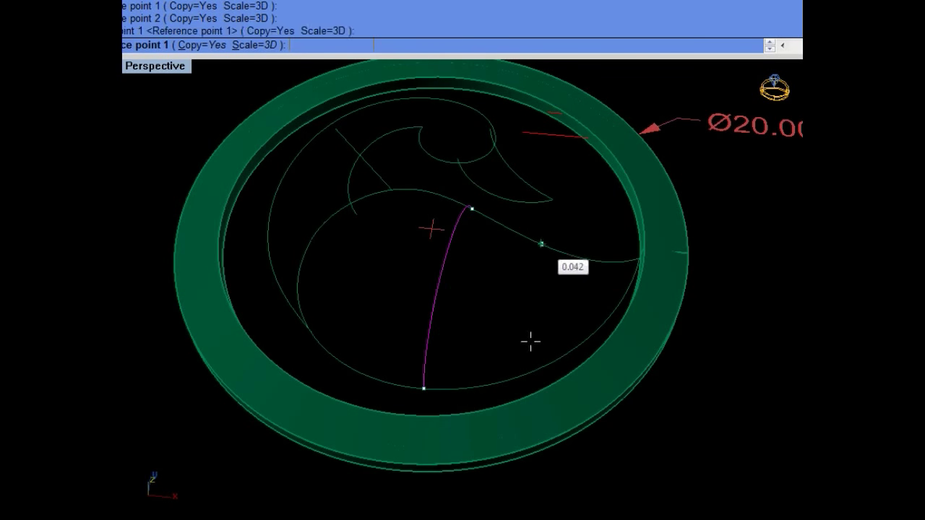
scroll(530, 374, up, 2)
click(516, 375)
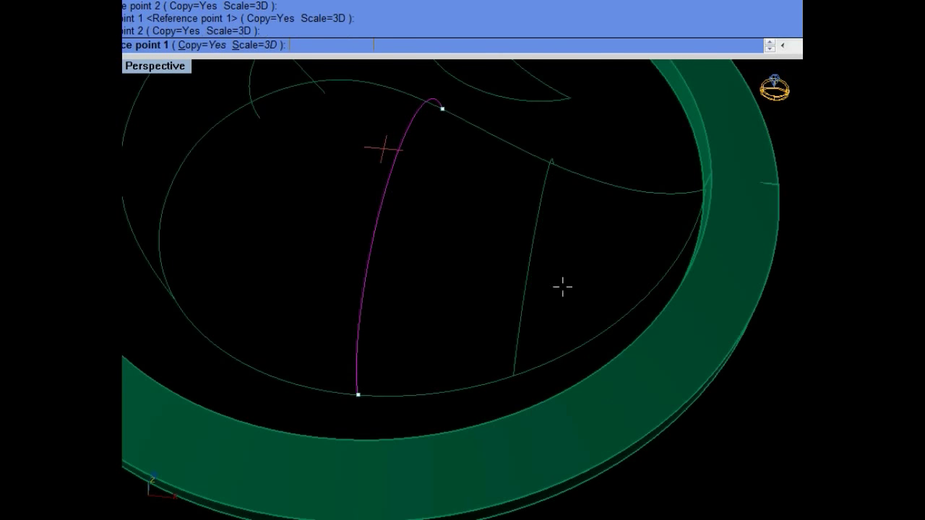
Step: Place further scaled arc copies between points across the peacock body outline
scroll(570, 234, up, 2)
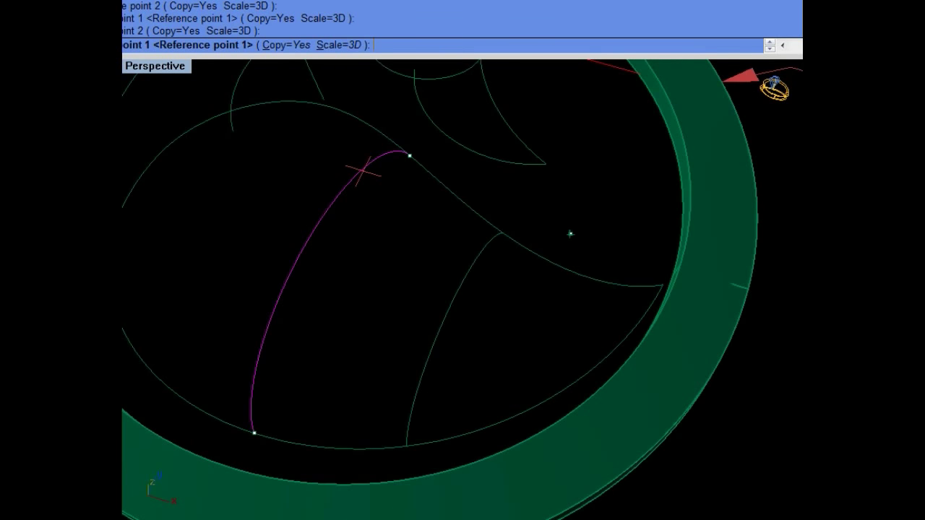
click(560, 277)
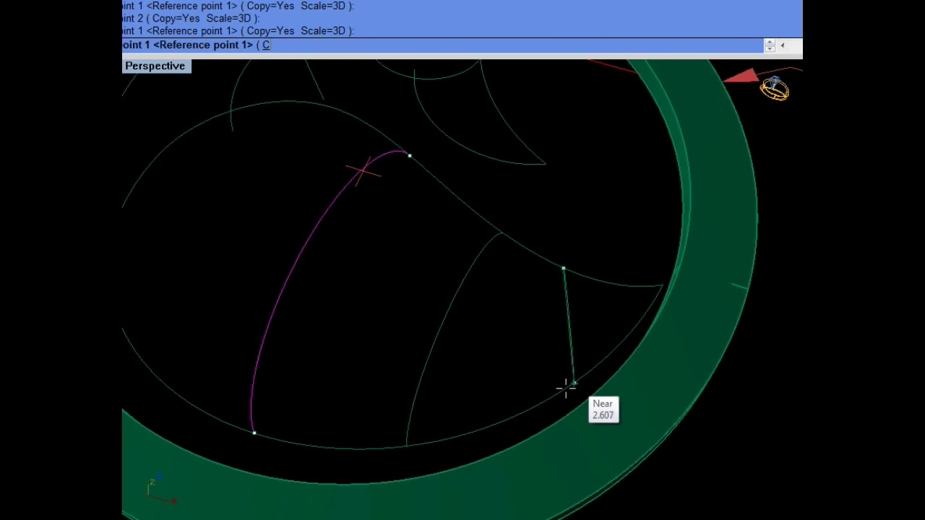
click(565, 390)
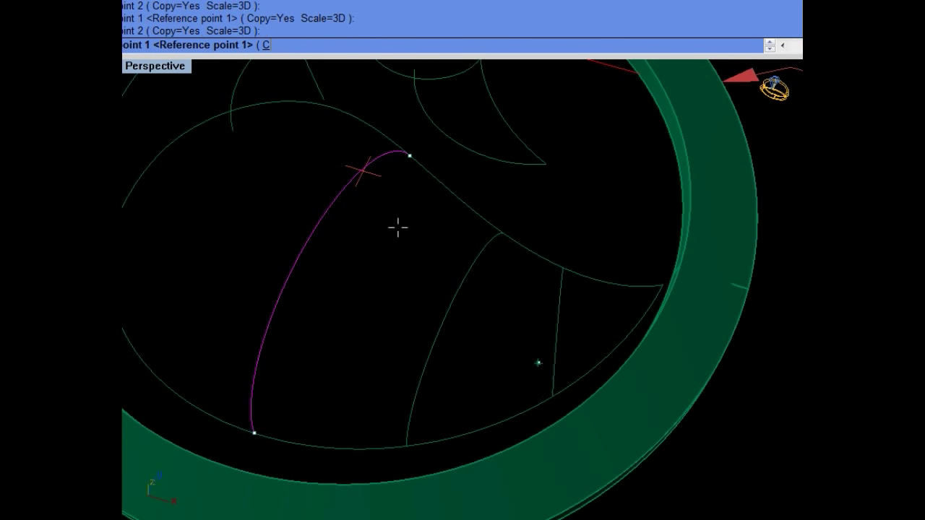
right_drag(398, 228, 460, 212)
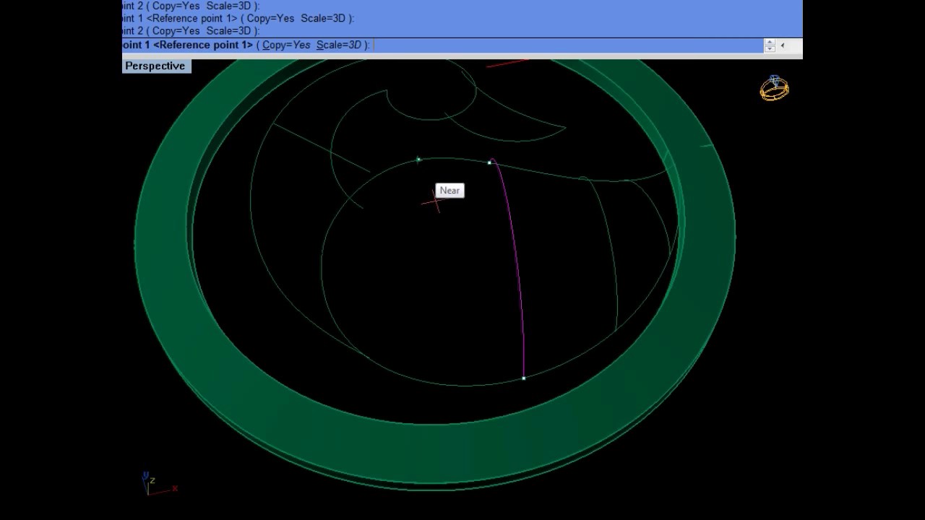
click(419, 162)
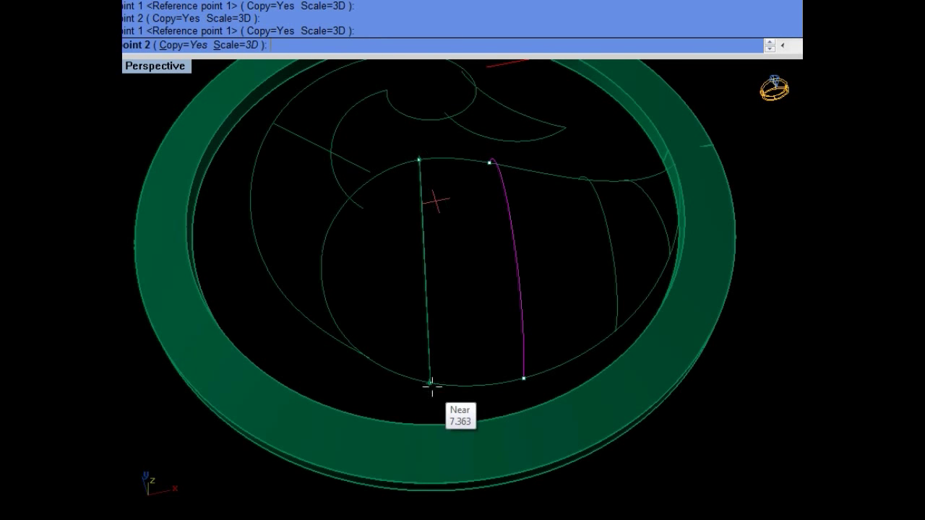
click(432, 386)
scroll(368, 224, up, 2)
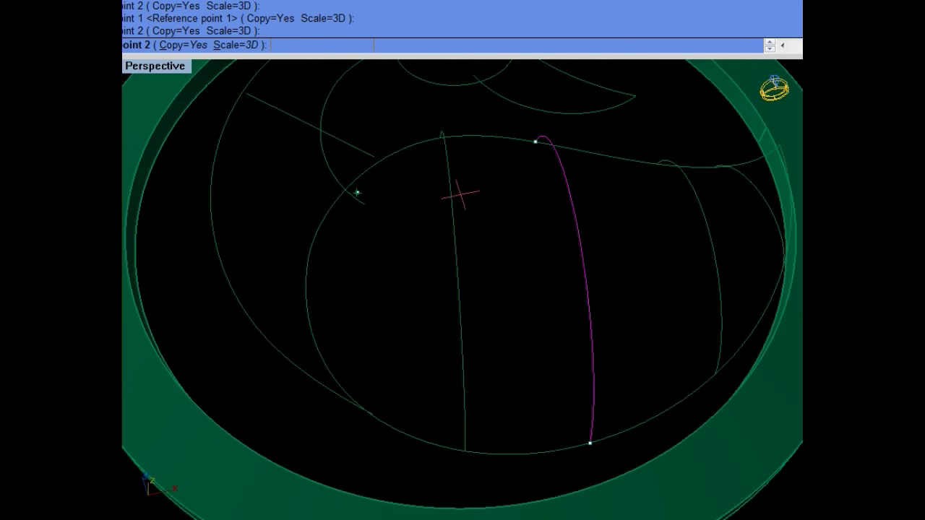
click(353, 182)
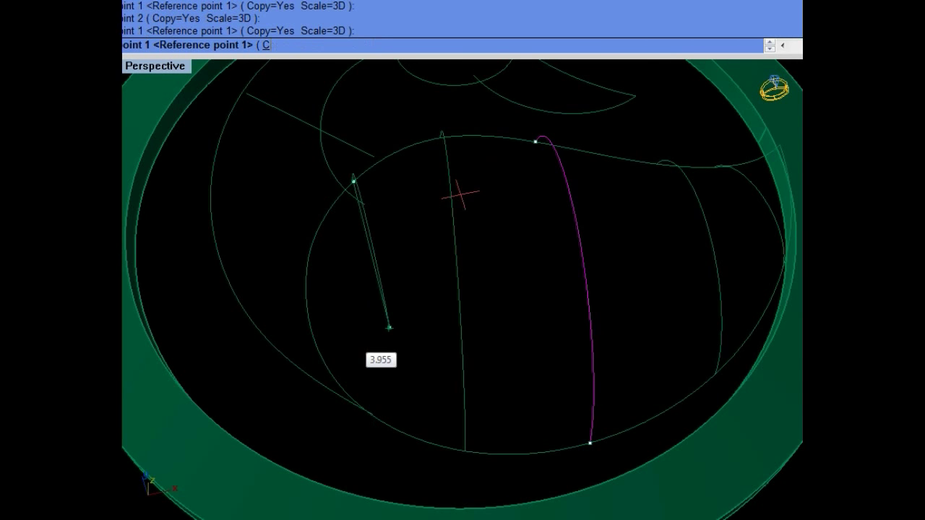
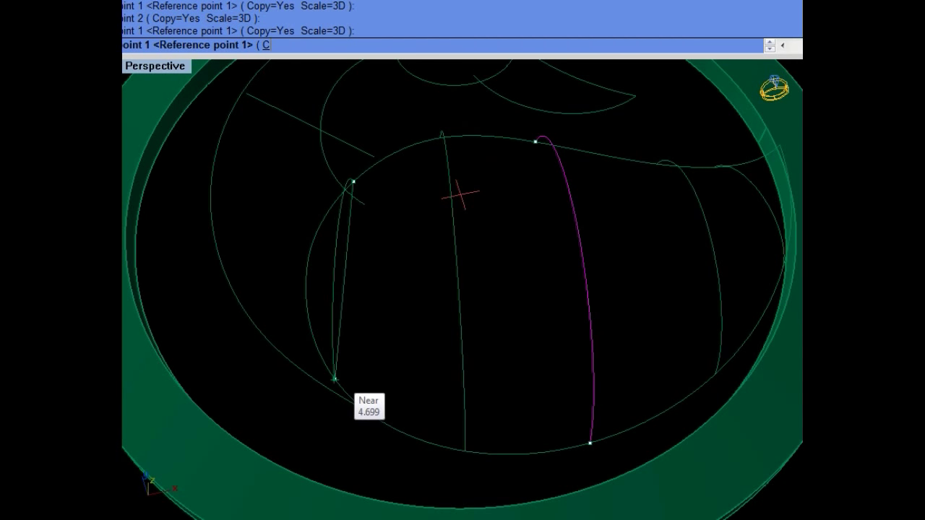
Step: Place the copied curve at the ring edge and finish the Copy command
click(335, 377)
key(Return)
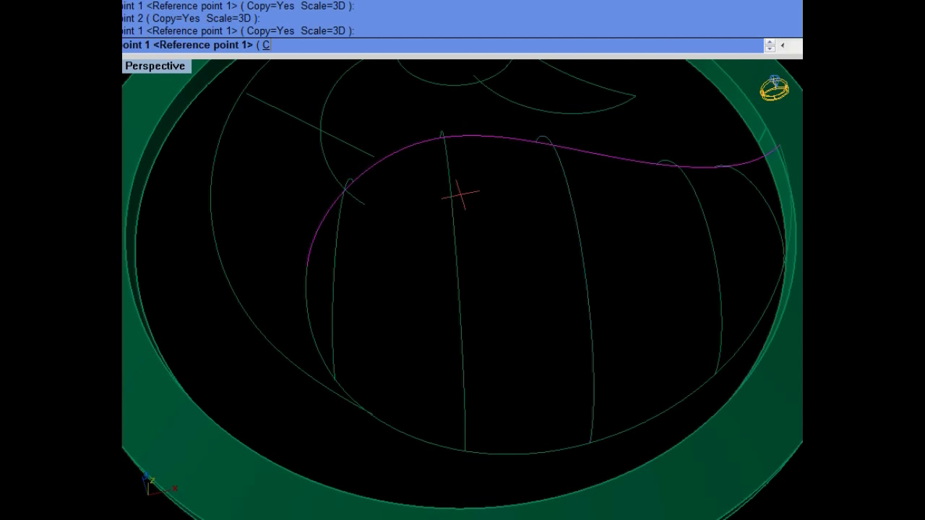
key(Return)
Step: Build a network surface from the closed teardrop outline and its three cross-section curves
click(310, 291)
shift+click(335, 276)
shift+click(455, 318)
shift+click(586, 318)
right_drag(750, 192, 456, 275)
key(Return)
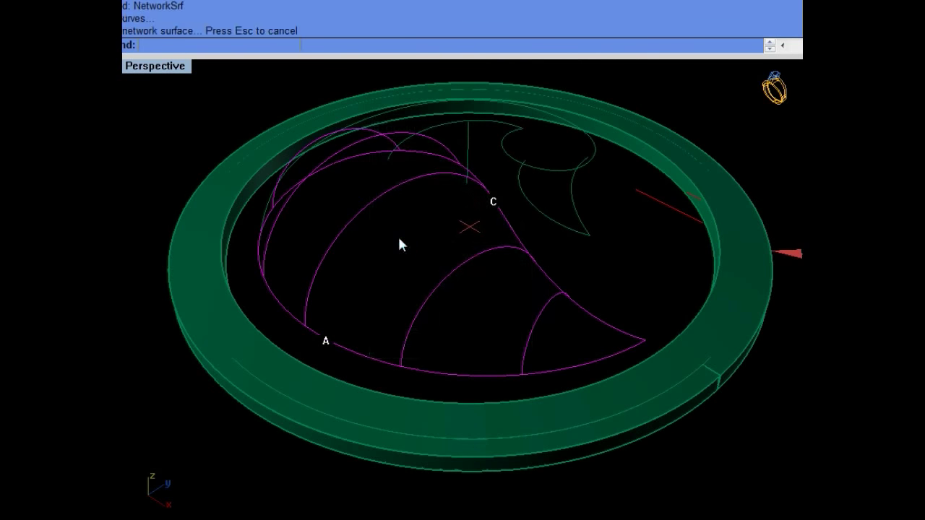
mouse_move(399, 238)
right_down()
mouse_move(490, 142)
mouse_move(385, 157)
mouse_move(303, 268)
mouse_move(415, 275)
right_up()
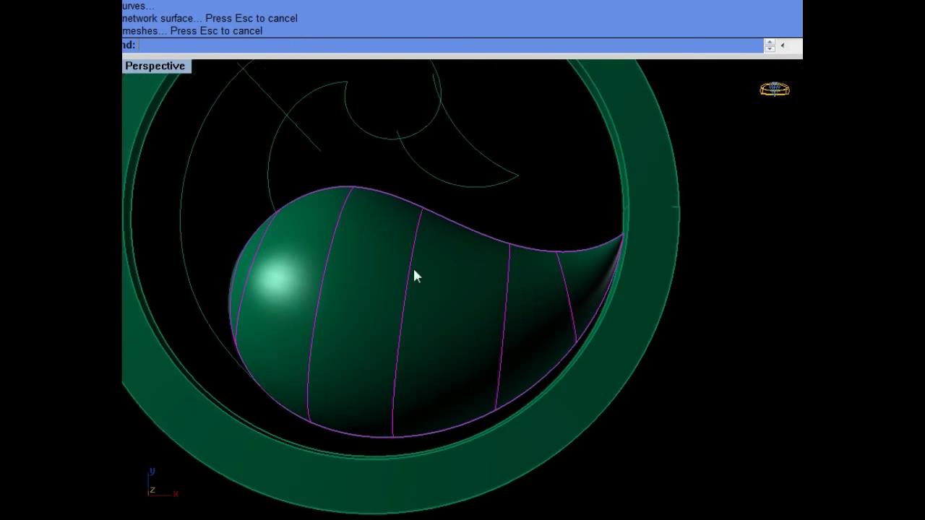
text(ExtractIsoCurve)
key(Return)
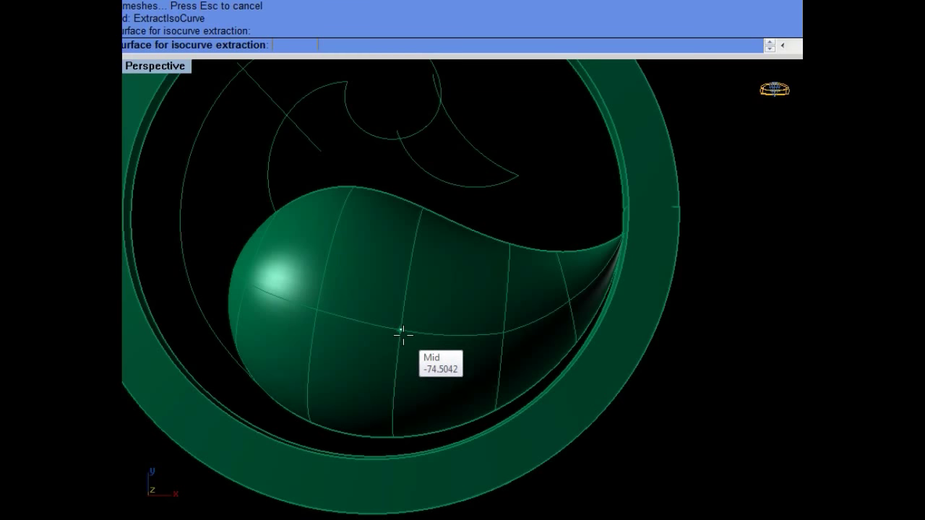
Step: Extract the lengthwise middle isocurve from the teardrop surface, then delete the surface
click(402, 335)
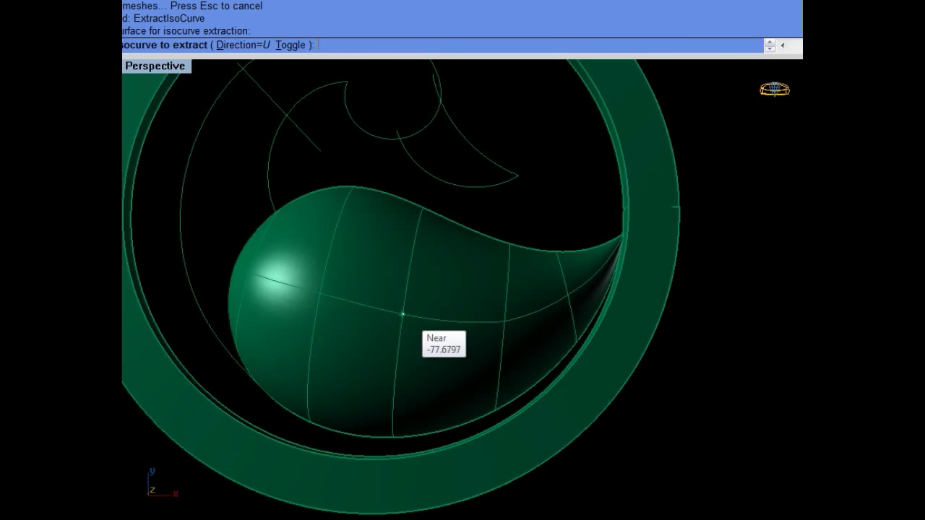
click(400, 330)
key(Return)
click(423, 320)
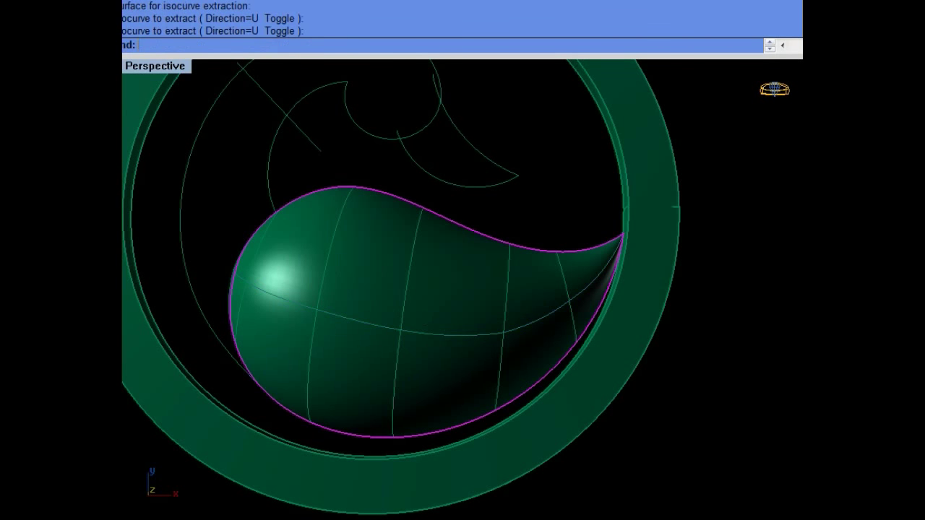
key(Delete)
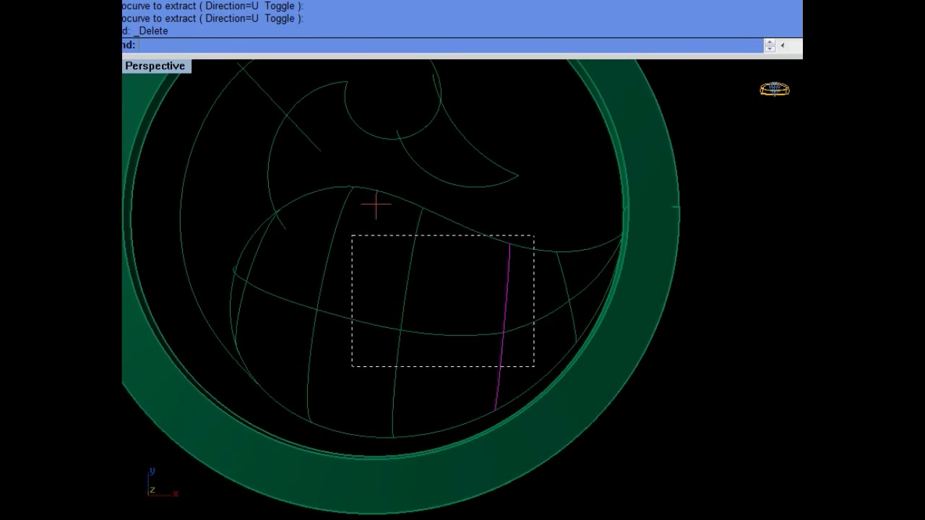
Step: Crossing-select all teardrop curves and rebuild the surface with NetworkSrf
drag(534, 366, 352, 236)
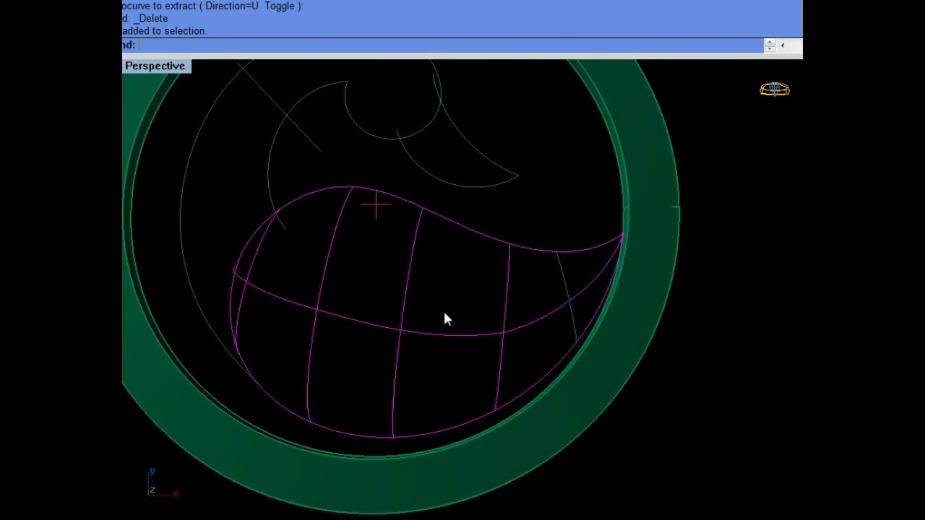
text(NetworkSrf)
key(Return)
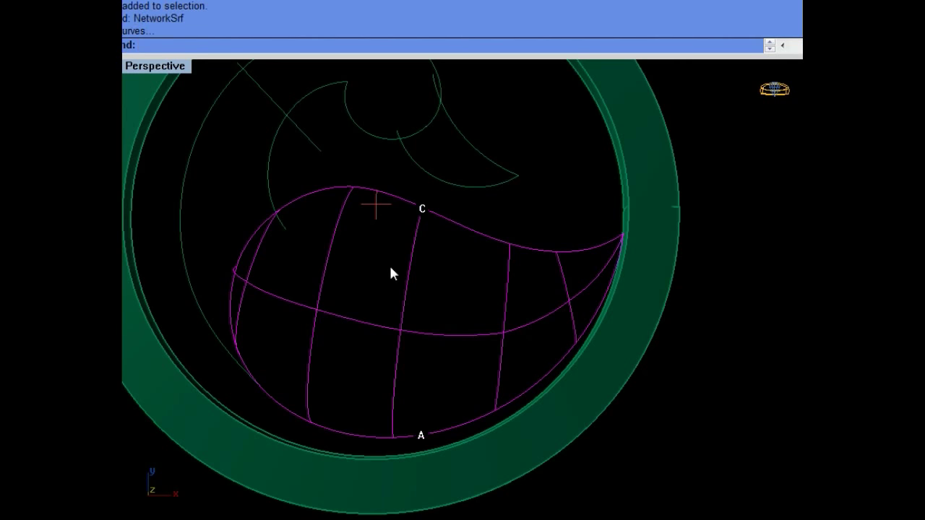
key(Return)
right_drag(466, 311, 467, 289)
Step: Select the lengthwise centre curve and run Rebuild on it
click(481, 239)
click(506, 271)
text(Rebuild)
key(Return)
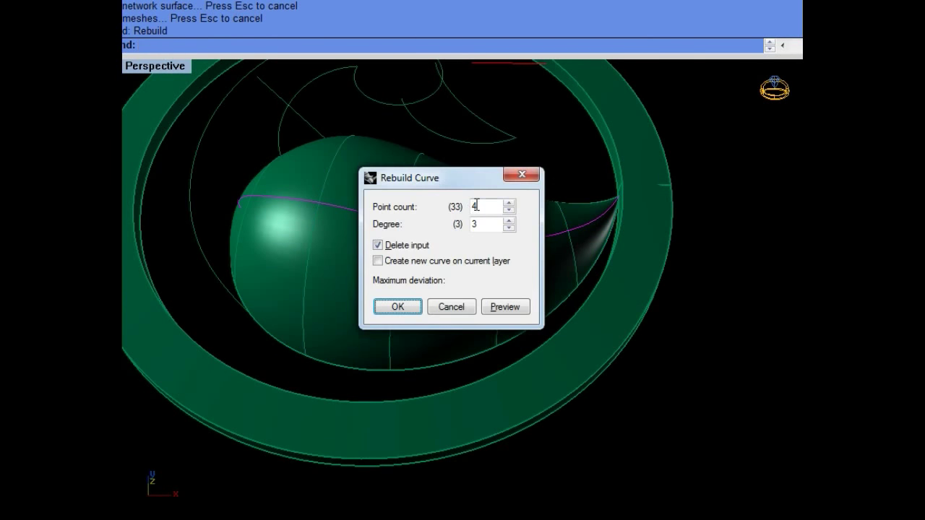
Step: Apply the 4-point curve rebuild and show the centre curve's control points
click(505, 307)
click(399, 306)
key(F10)
Step: Nudge the first control points of the centre curve upward with Alt+Up
right_drag(495, 167, 433, 173)
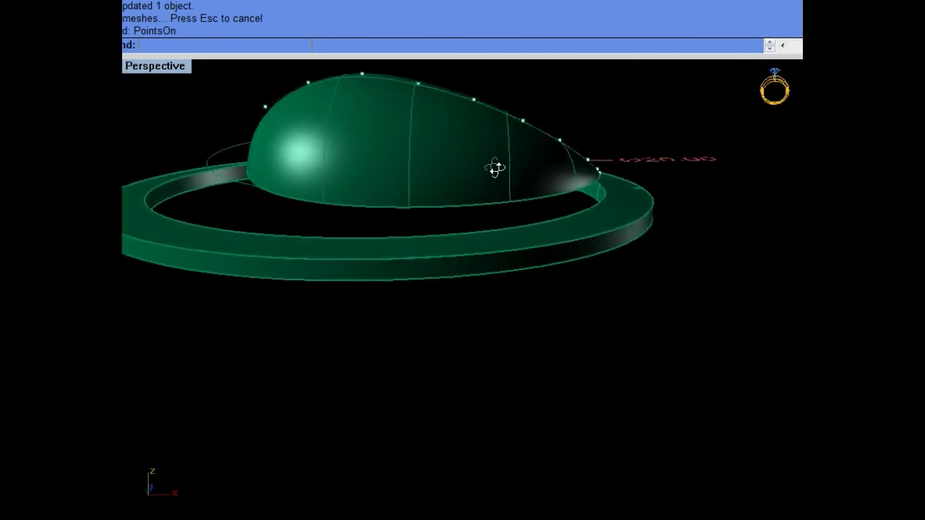
click(401, 125)
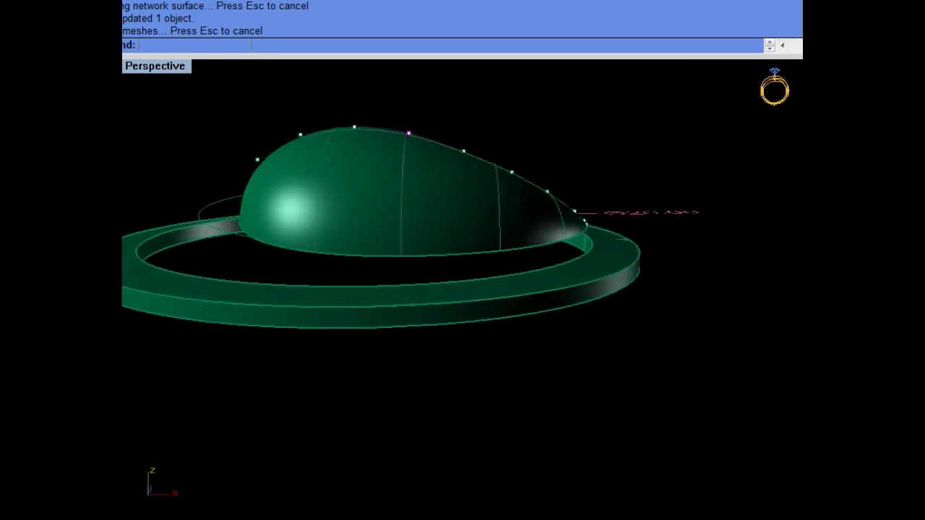
right_drag(516, 185, 607, 204)
mouse_move(438, 175)
right_down()
mouse_move(325, 231)
mouse_move(375, 210)
right_up()
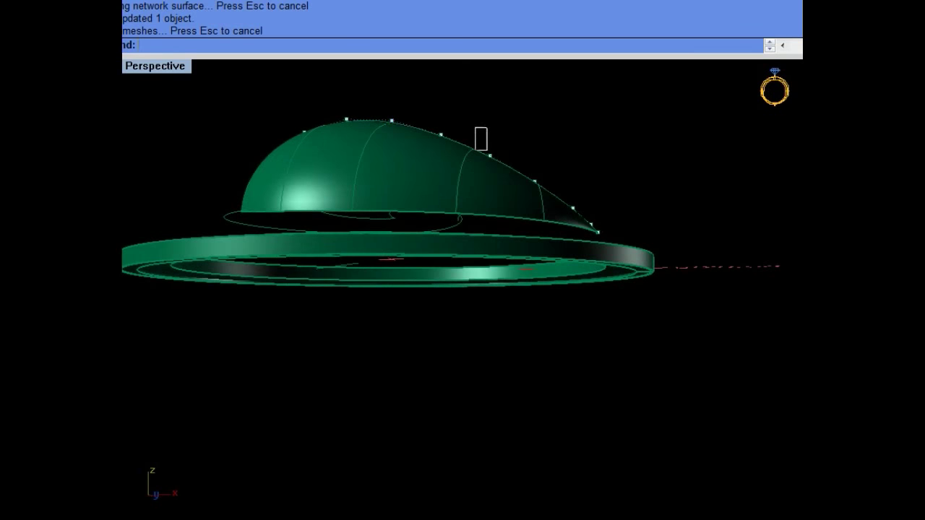
click(489, 155)
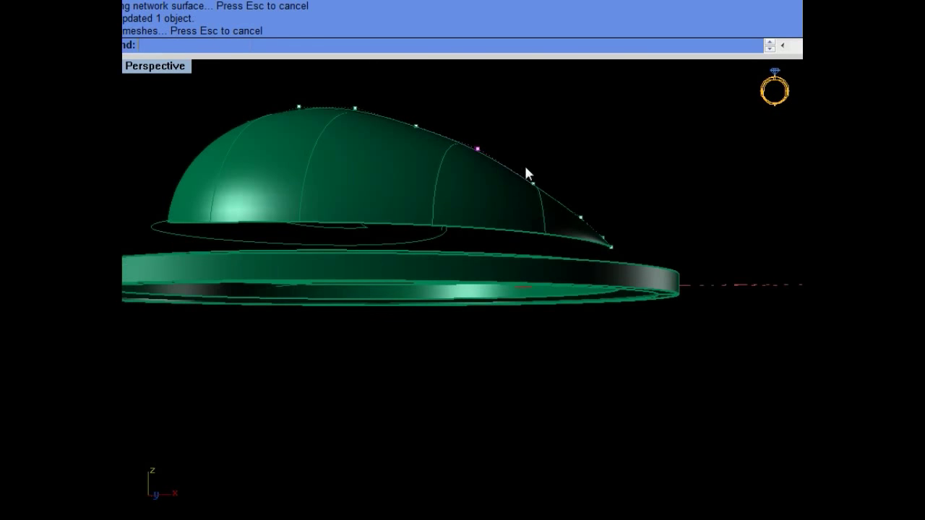
right_drag(524, 163, 554, 195)
key(alt+Up)
drag(542, 167, 579, 219)
key(alt+Up)
drag(503, 154, 520, 182)
key(alt+Up)
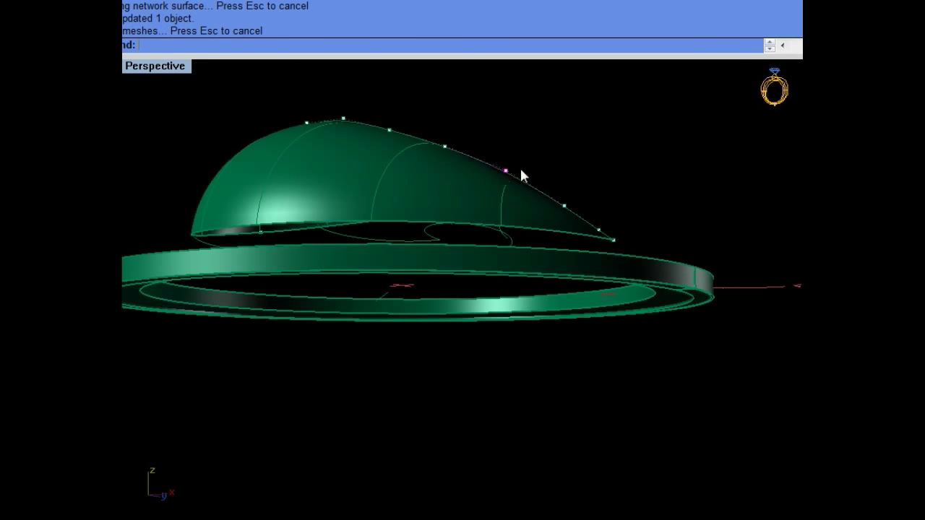
Step: Raise the remaining control points toward the tail so the dome arches higher
right_drag(520, 176, 535, 155)
key(alt+Up)
click(468, 146)
key(alt+Up)
mouse_move(510, 135)
mouse_down()
mouse_move(534, 190)
mouse_move(586, 227)
mouse_up()
scroll(573, 206, up, 1)
key(alt+Up)
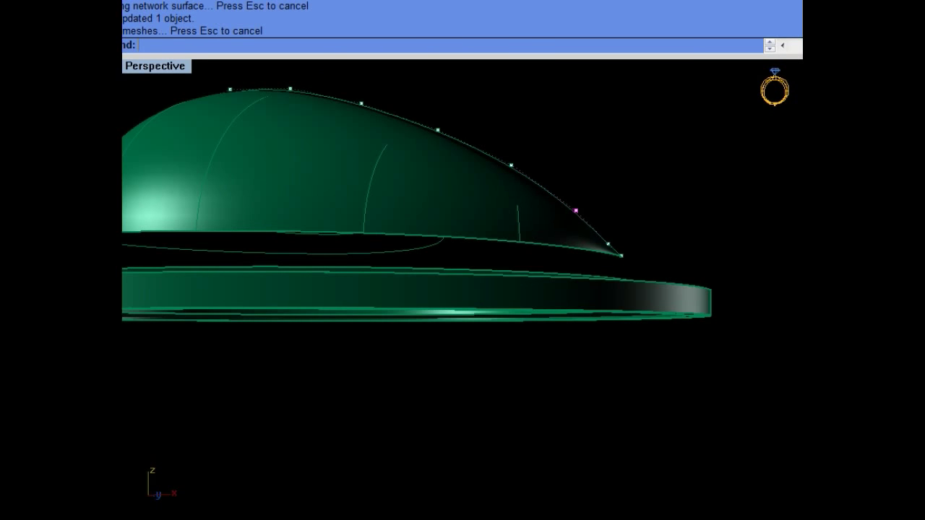
drag(424, 102, 460, 174)
key(alt+Up)
scroll(534, 124, down, 1)
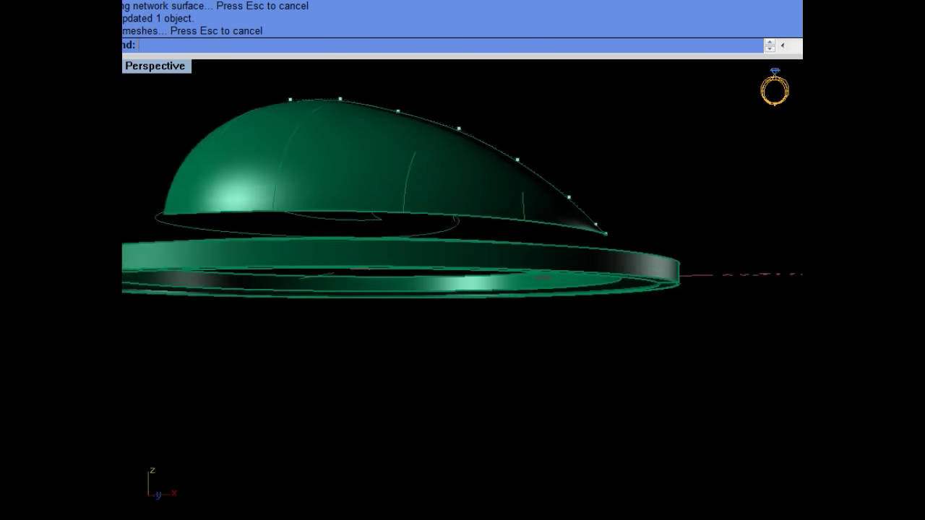
drag(390, 89, 417, 124)
key(alt+Up)
mouse_move(457, 96)
right_down()
mouse_move(463, 217)
mouse_move(543, 325)
right_up()
Step: In wireframe, window-select and delete the grid curves inside the teardrop
text(q)
key(Return)
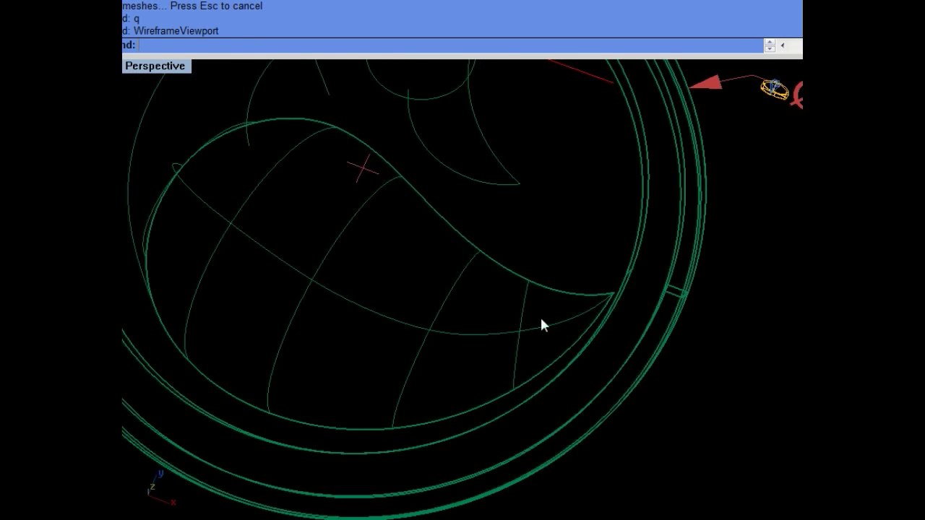
drag(540, 307, 375, 351)
drag(406, 246, 235, 304)
drag(297, 196, 206, 252)
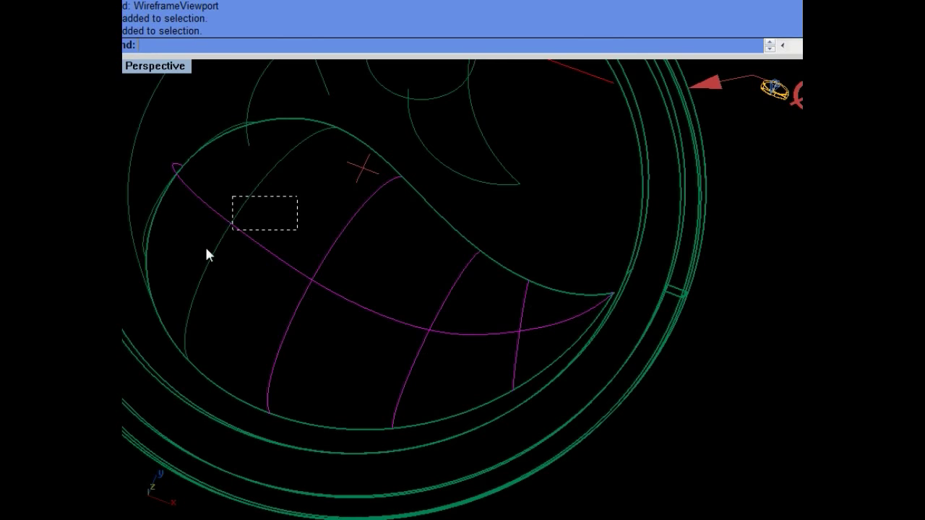
right_drag(456, 325, 456, 227)
key(Delete)
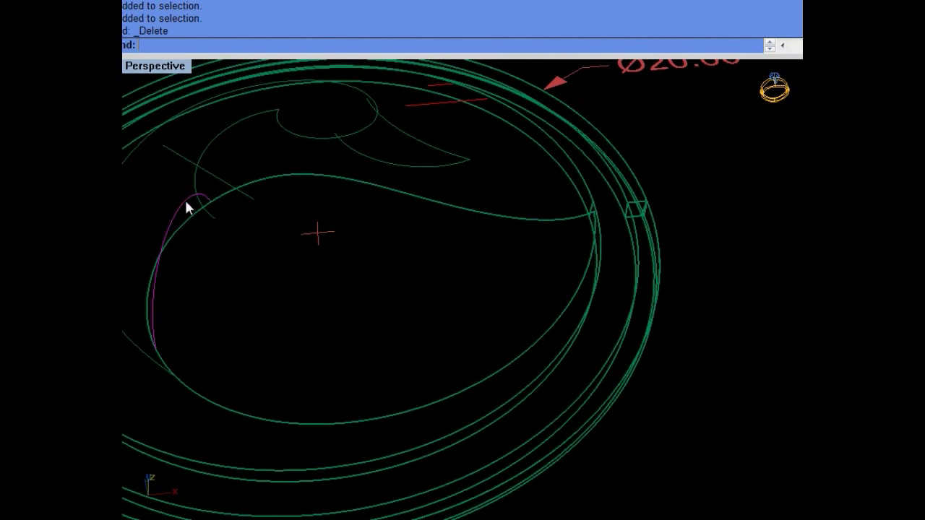
key(Delete)
Step: Return to shaded view and swap hidden and visible objects around the teardrop surface
text(d)
key(Return)
click(396, 261)
key(ctrl+h)
Step: Delete the outer disc surface, the extra parts and the circle curve
right_drag(444, 268, 564, 222)
click(564, 222)
key(Delete)
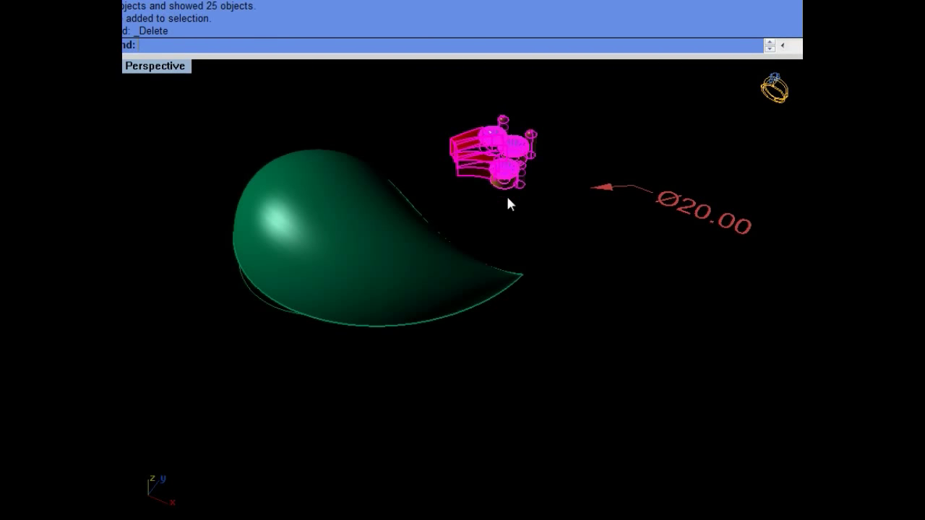
key(Delete)
scroll(384, 247, up, 2)
shift+right_drag(384, 248, 571, 222)
drag(305, 138, 580, 378)
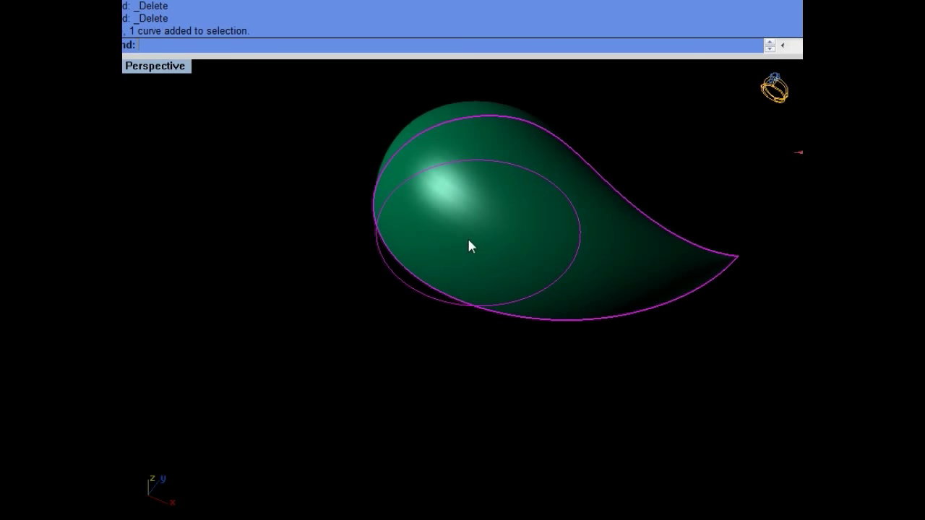
key(Delete)
Step: Duplicate the teardrop's top and bottom edges with DupEdge
text(de)
key(Return)
click(428, 281)
click(627, 201)
right_drag(628, 202, 524, 282)
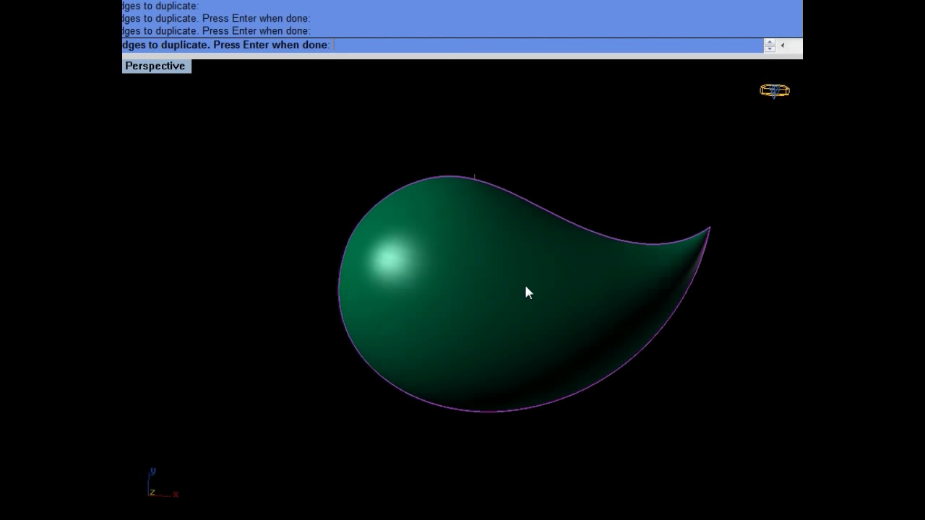
key(Return)
Step: Extract five crosswise (V-direction) isocurves across the teardrop from the bulb to the tip
text(ex)
key(Return)
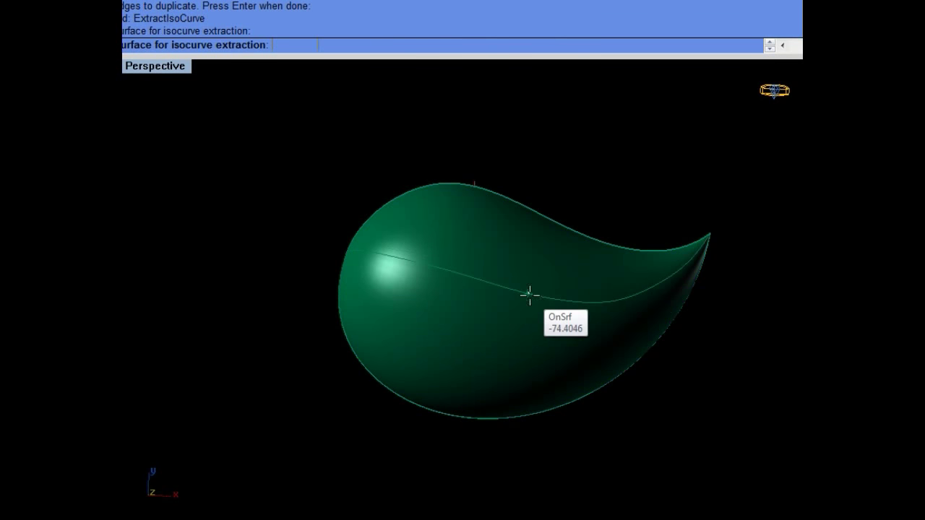
click(474, 303)
scroll(475, 303, up, 2)
text(t)
key(Return)
text(t)
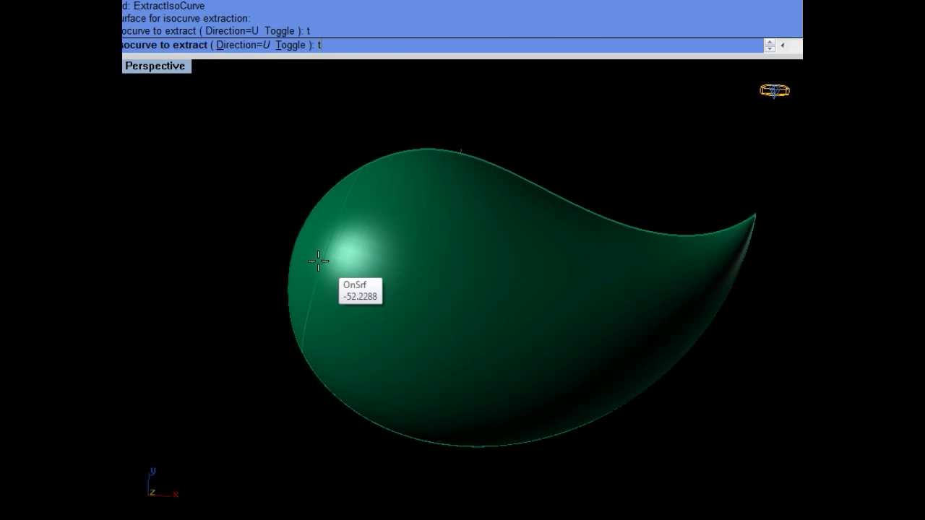
click(323, 263)
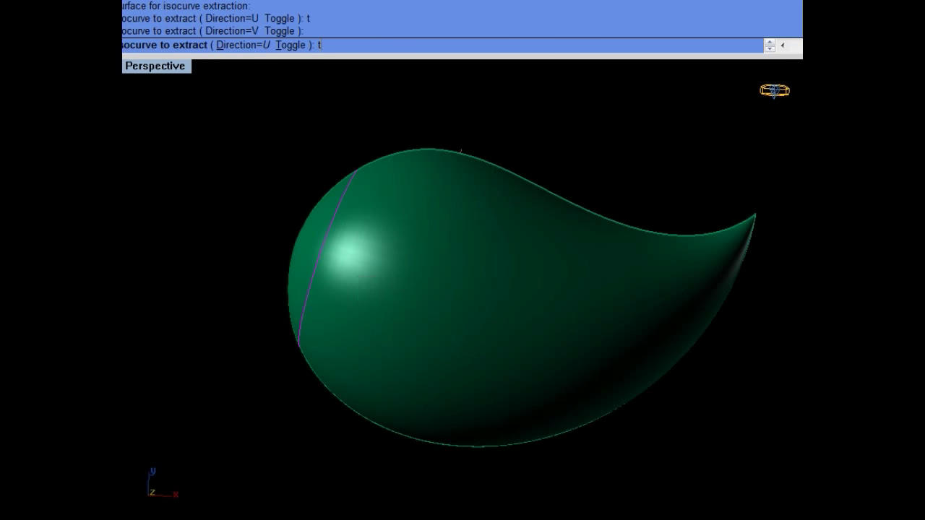
click(462, 324)
click(588, 334)
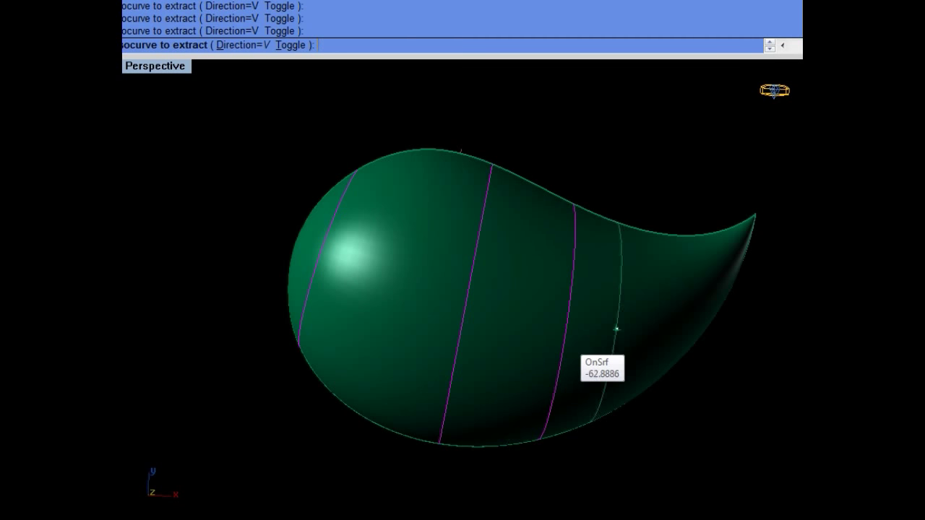
click(654, 317)
click(709, 276)
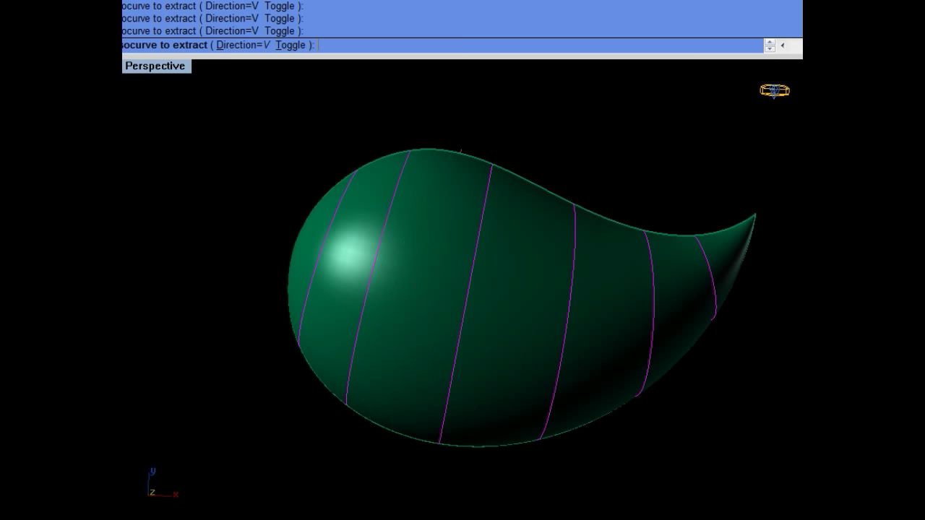
key(Return)
right_drag(442, 305, 465, 196)
right_drag(398, 217, 626, 228)
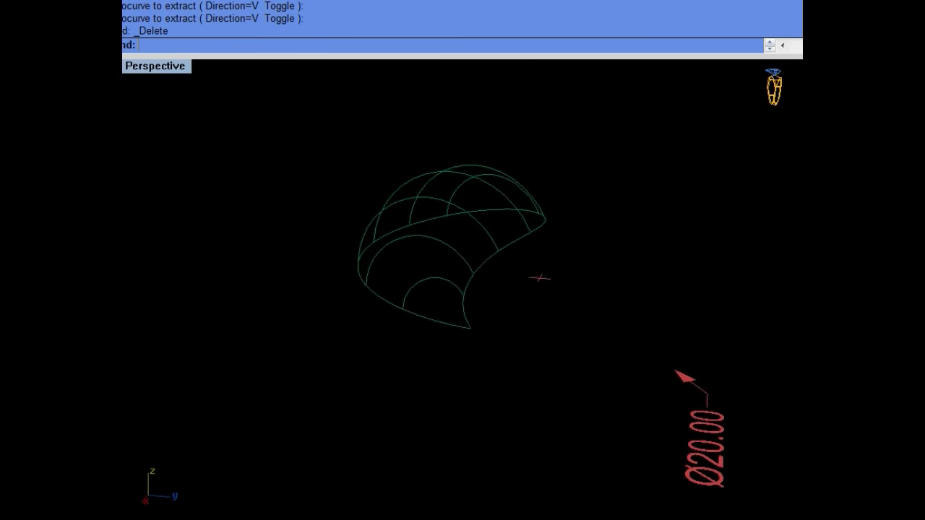
Step: Redraw the lower and middle rib arcs through their endpoints and midpoints, deleting the old ribs
right_drag(446, 303, 462, 318)
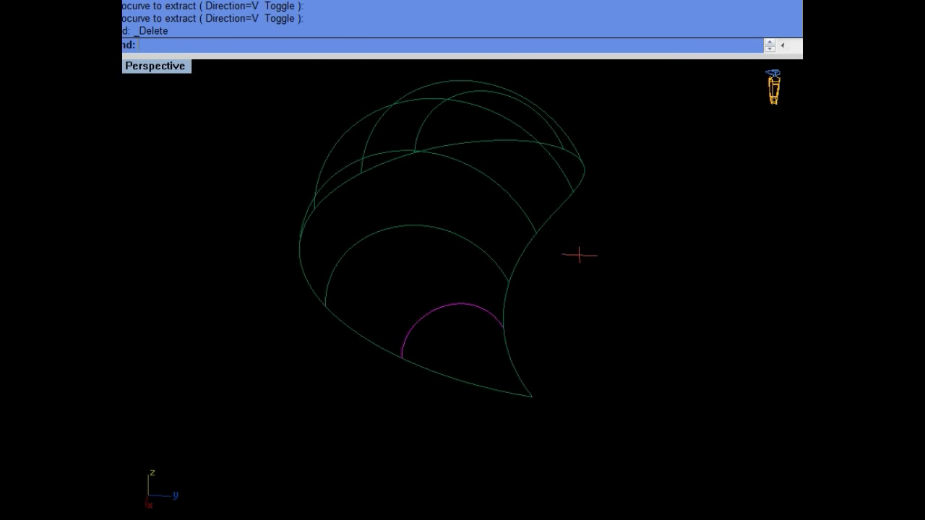
click(237, 44)
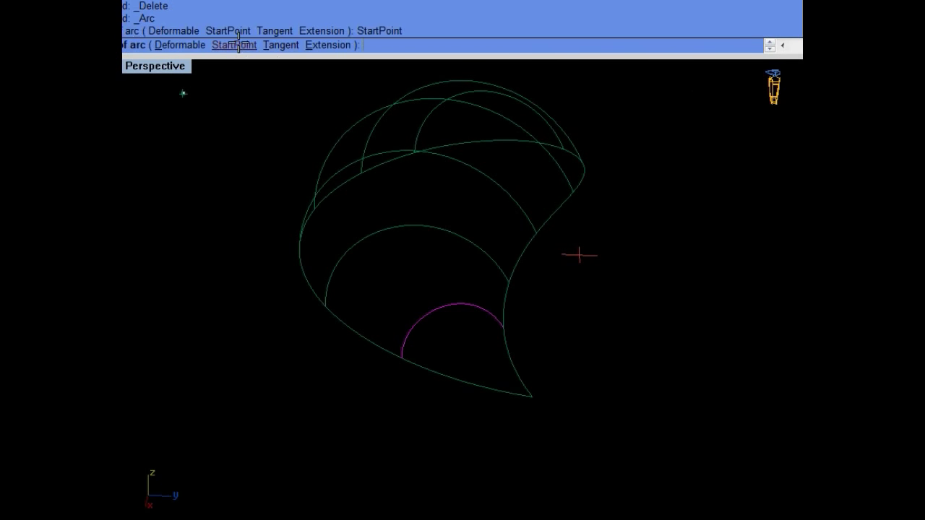
click(402, 357)
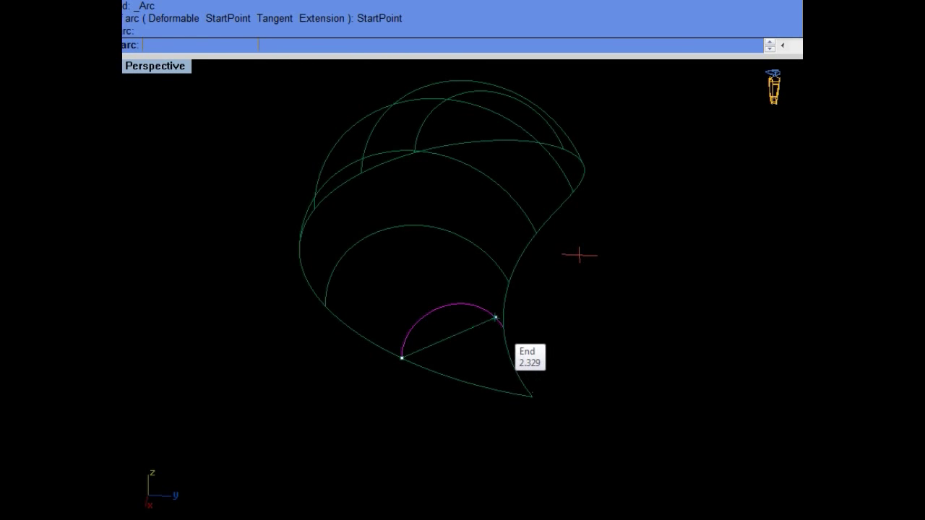
click(503, 327)
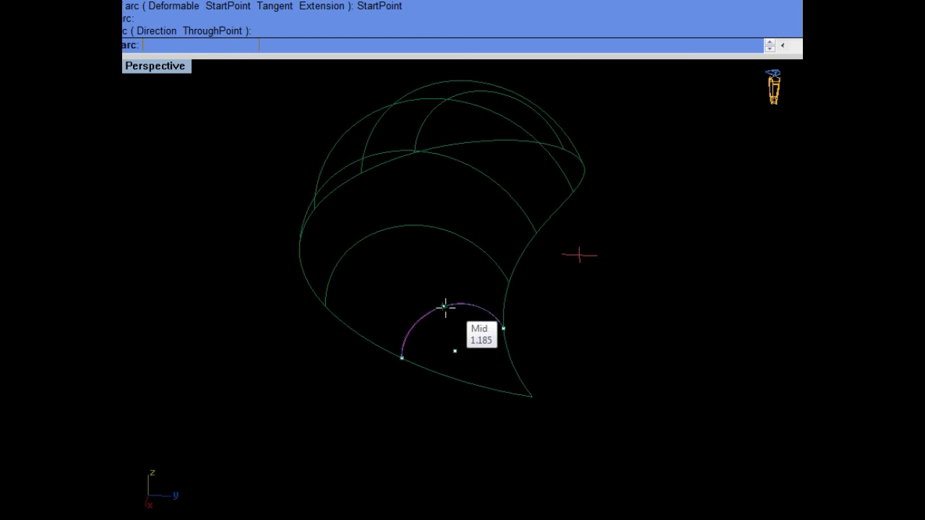
click(445, 307)
key(Delete)
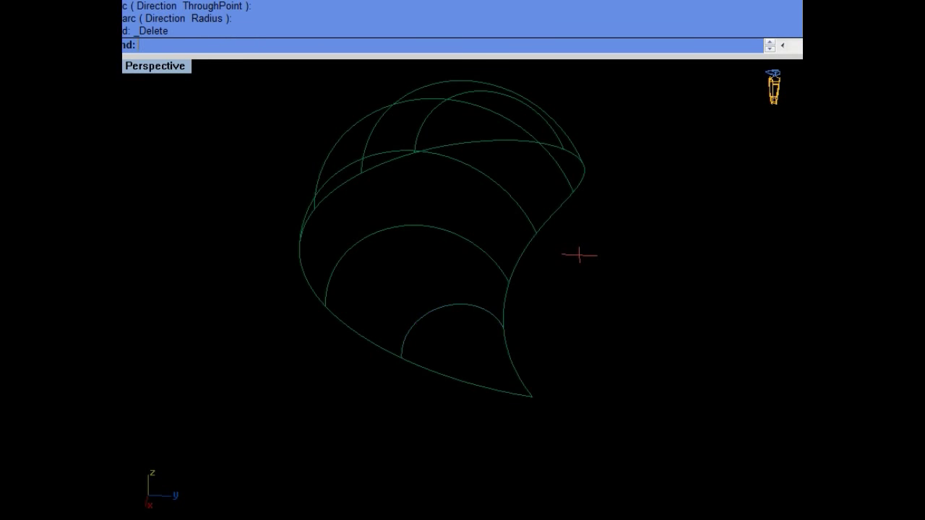
click(228, 45)
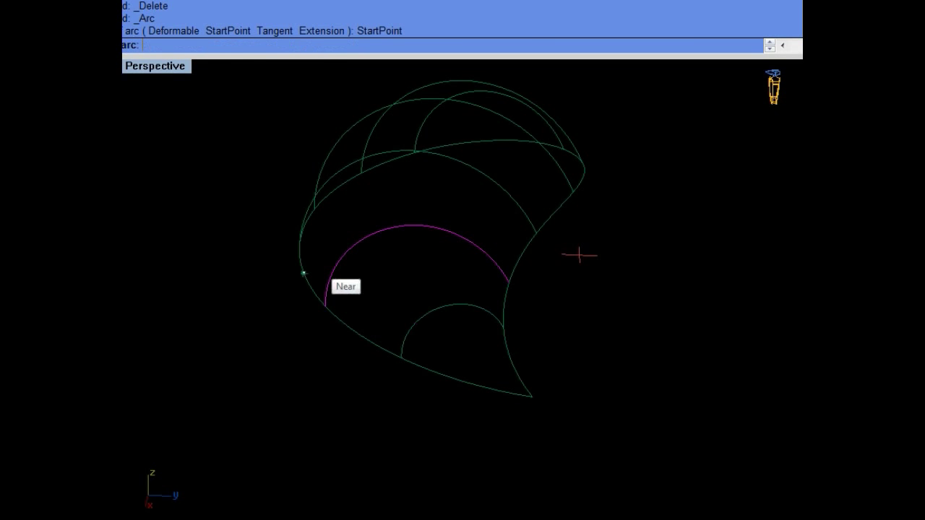
click(325, 306)
click(509, 282)
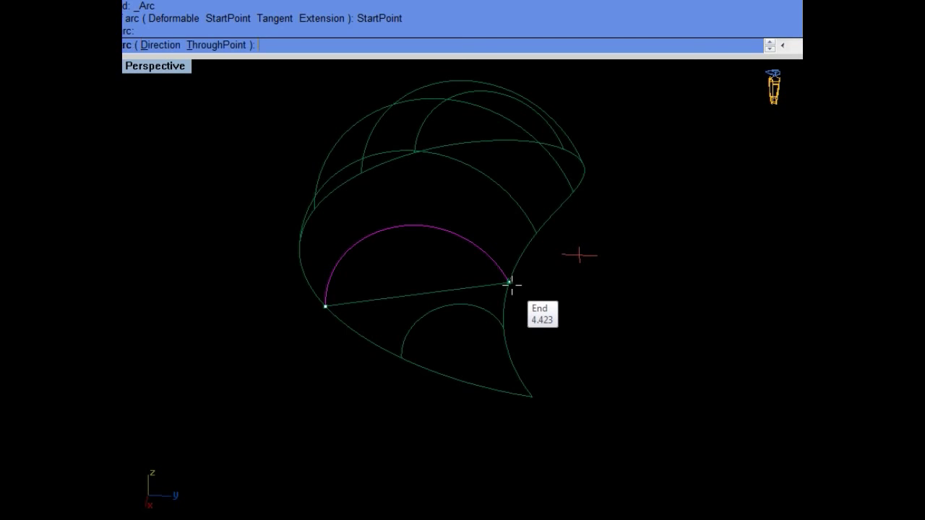
click(402, 224)
mouse_move(344, 238)
right_down()
mouse_move(427, 255)
mouse_move(433, 240)
right_up()
key(Delete)
Step: Replace the next two rib arcs, including the upper rib, with new start-point arcs
click(445, 264)
key(Return)
click(238, 45)
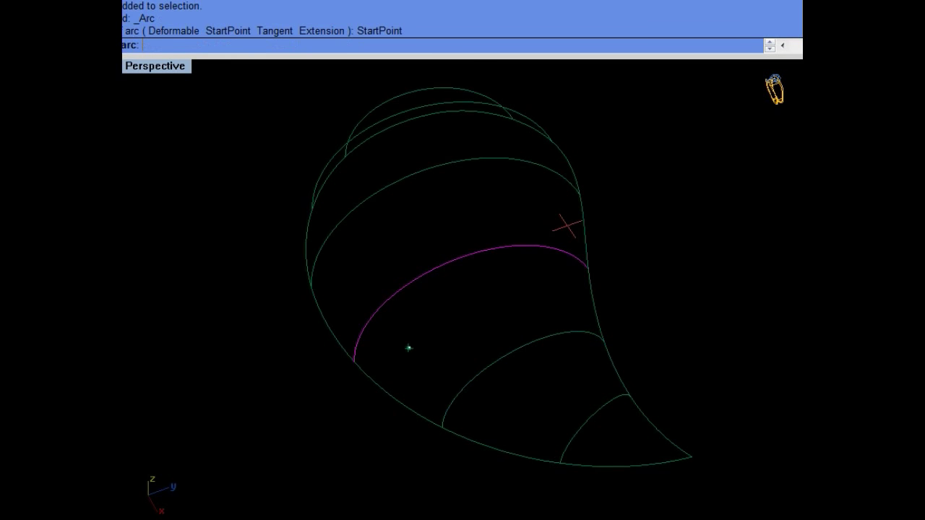
click(354, 361)
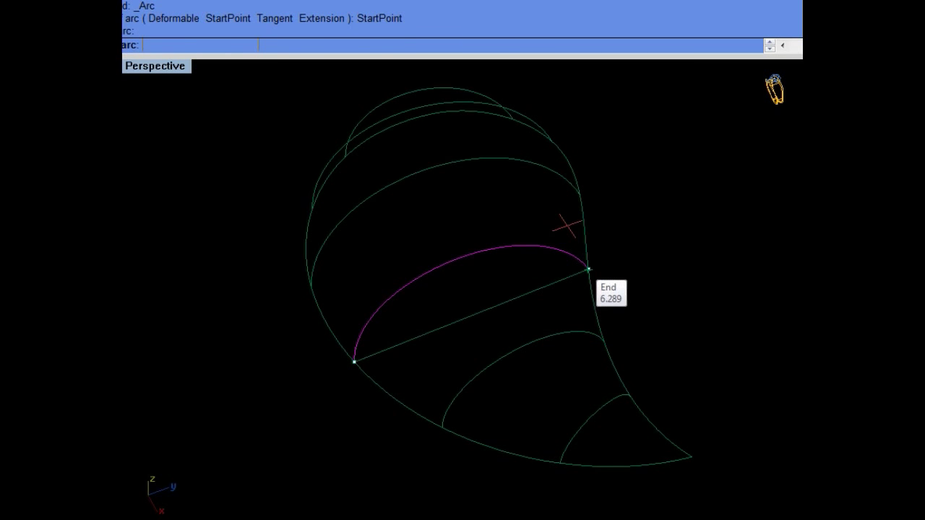
click(588, 269)
click(471, 247)
key(Delete)
click(441, 167)
key(Return)
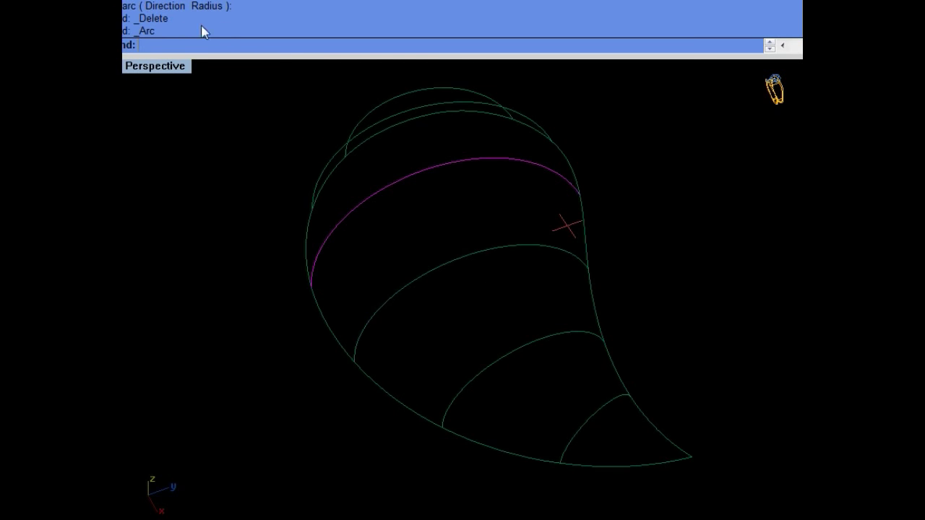
click(227, 45)
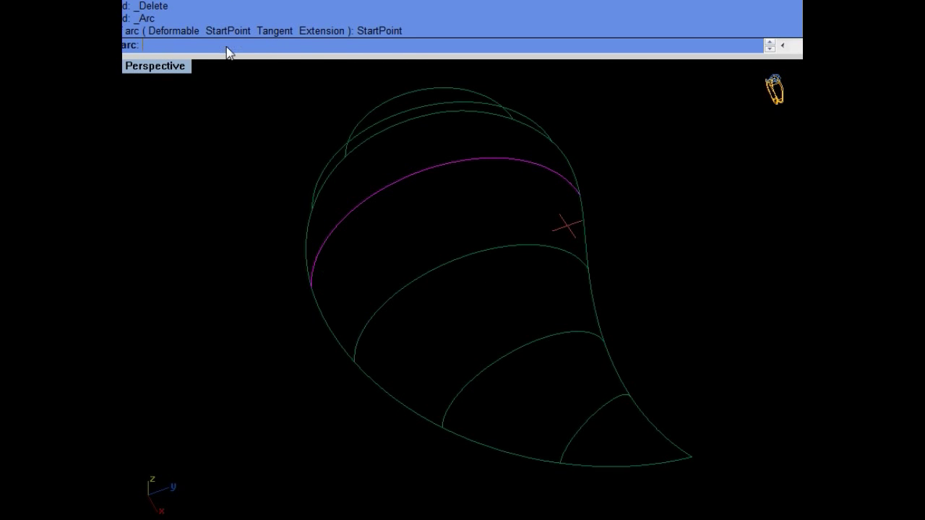
click(312, 293)
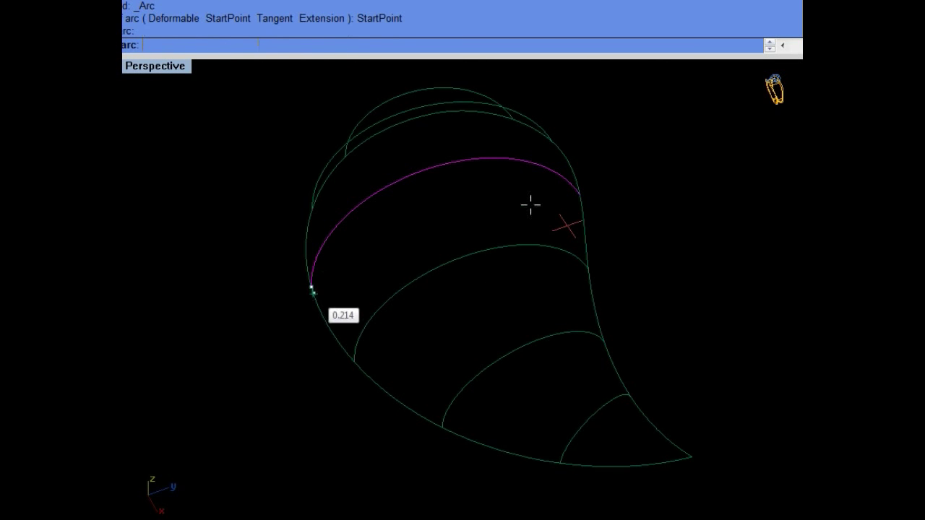
click(580, 196)
click(443, 168)
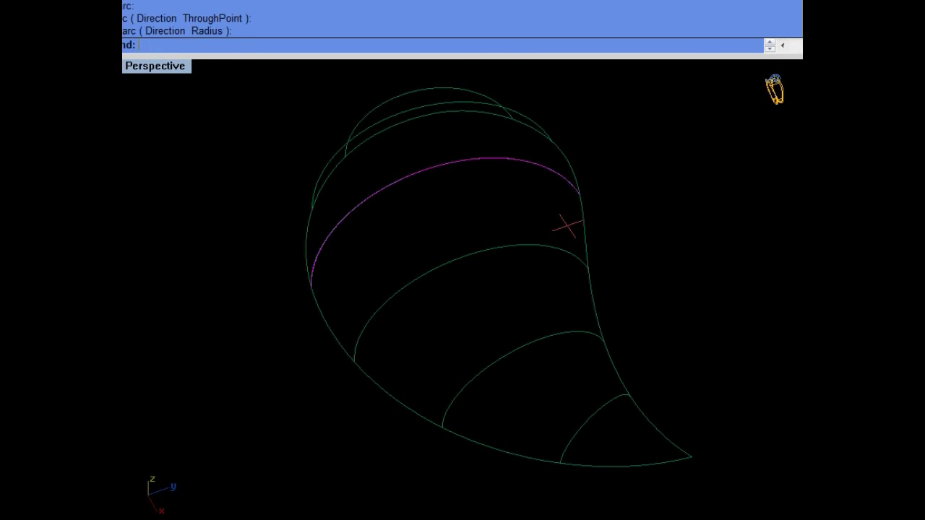
key(Delete)
Step: Redraw the top rib as a new arc and delete the old one
key(Return)
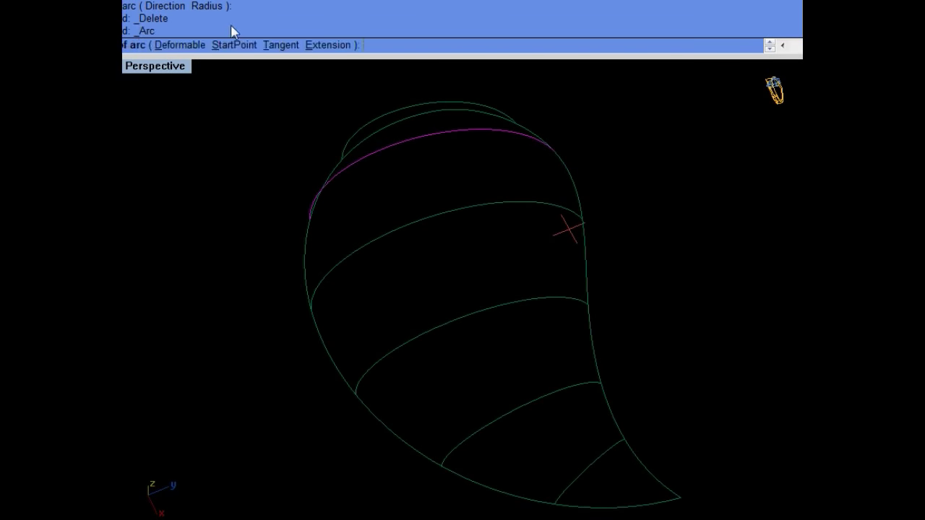
click(231, 45)
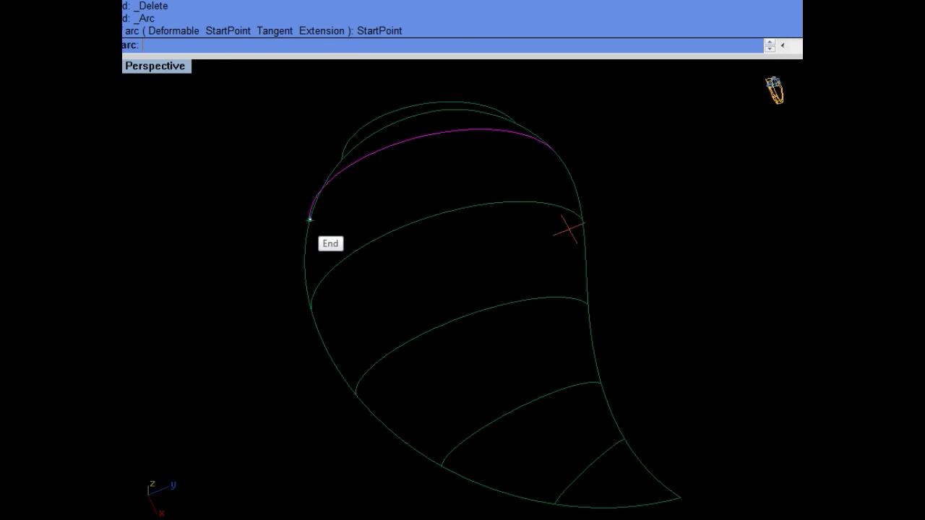
click(309, 219)
right_drag(561, 161, 560, 171)
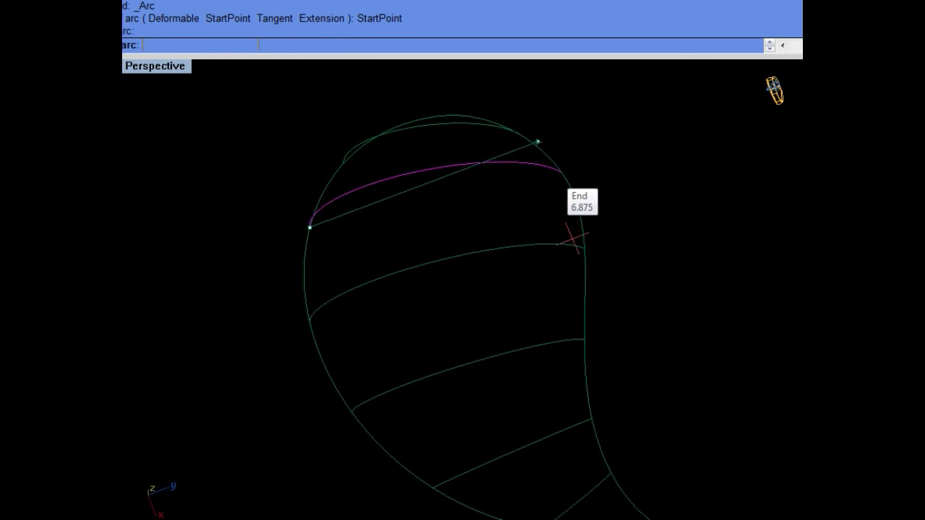
click(561, 171)
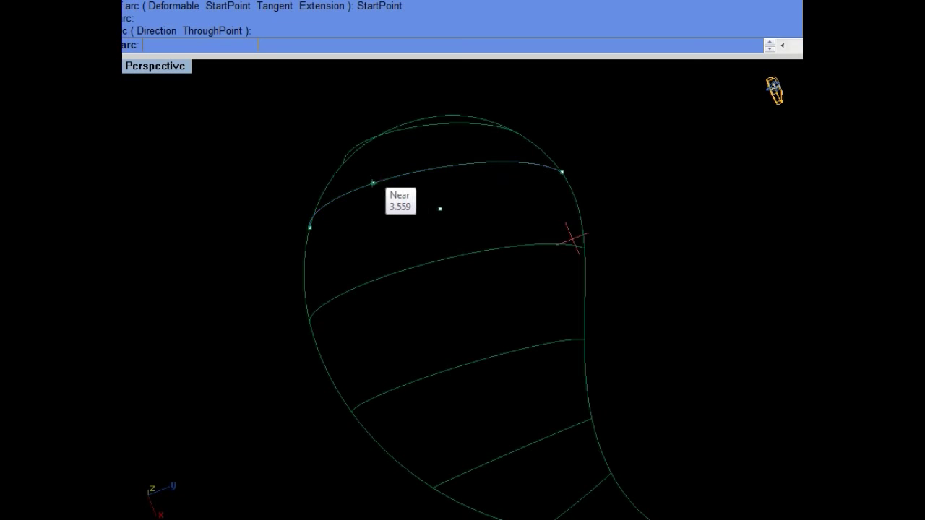
click(446, 143)
key(Delete)
Step: Replace the topmost rib with a fresh arc, then select all the body curves
click(445, 161)
key(Return)
click(245, 44)
right_drag(316, 120, 343, 160)
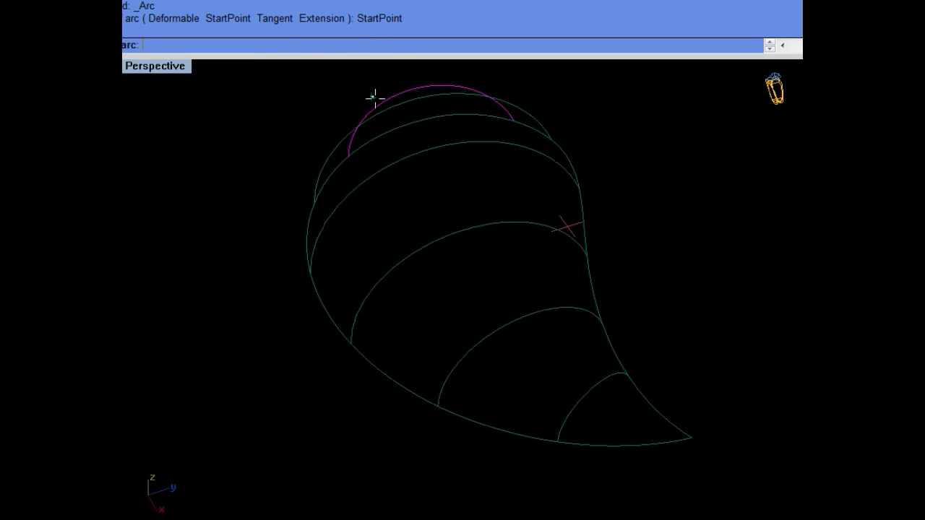
click(344, 164)
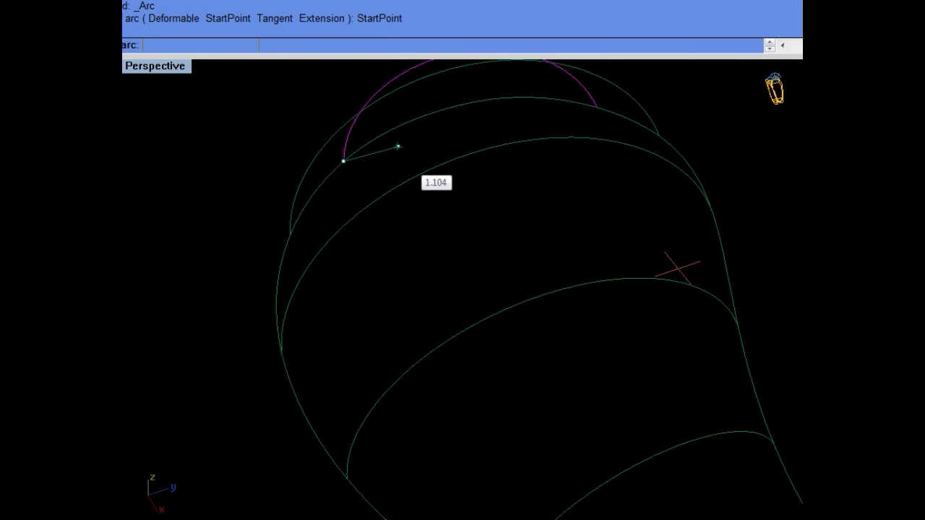
shift+right_drag(591, 113, 573, 168)
scroll(573, 169, up, 2)
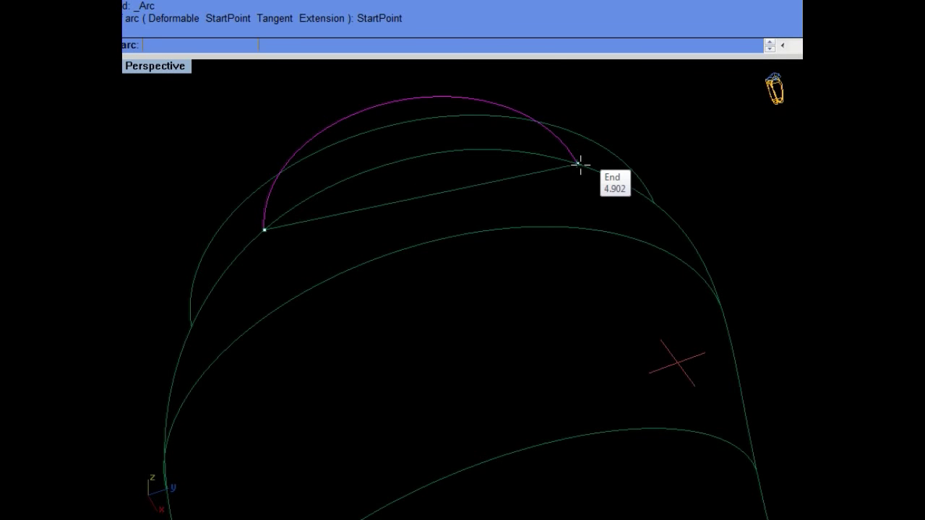
click(577, 164)
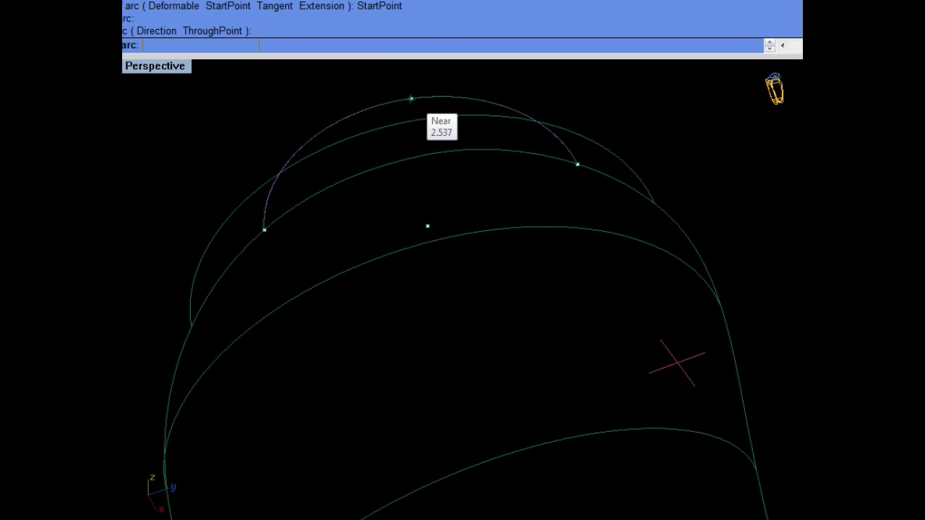
click(393, 101)
key(Delete)
scroll(422, 179, down, 3)
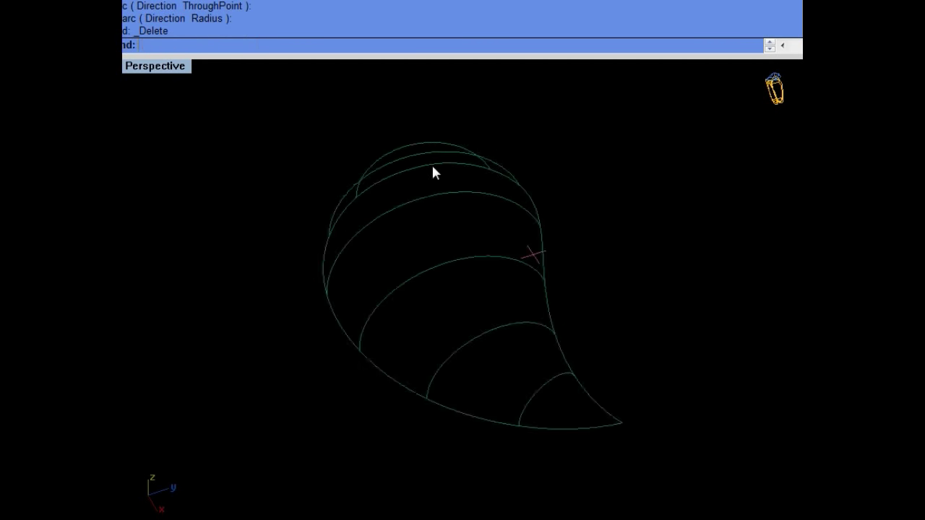
scroll(431, 164, down, 2)
key(ctrl+a)
Step: Build a NetworkSrf teardrop surface from the selected rib curves and delete the leftover curves
text(NetworkSrf)
key(Return)
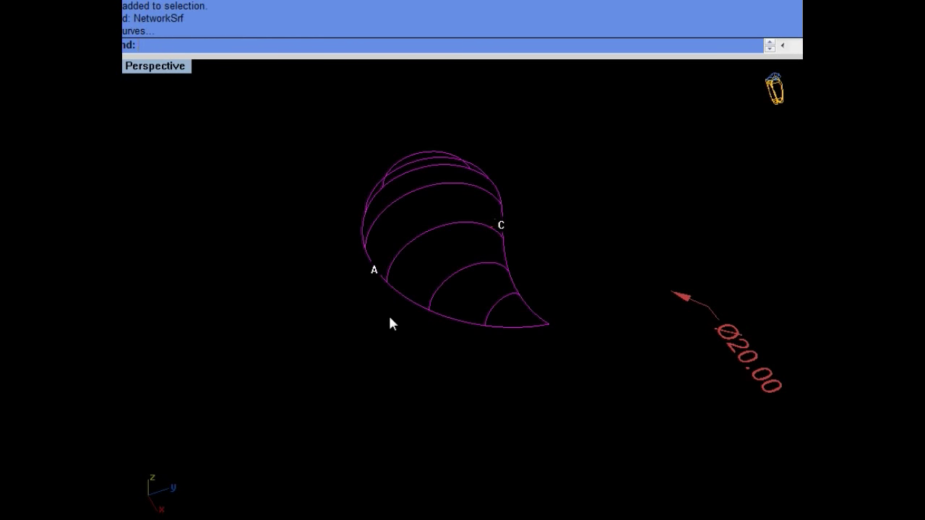
key(Return)
mouse_move(466, 257)
right_down()
mouse_move(390, 292)
mouse_move(450, 243)
right_up()
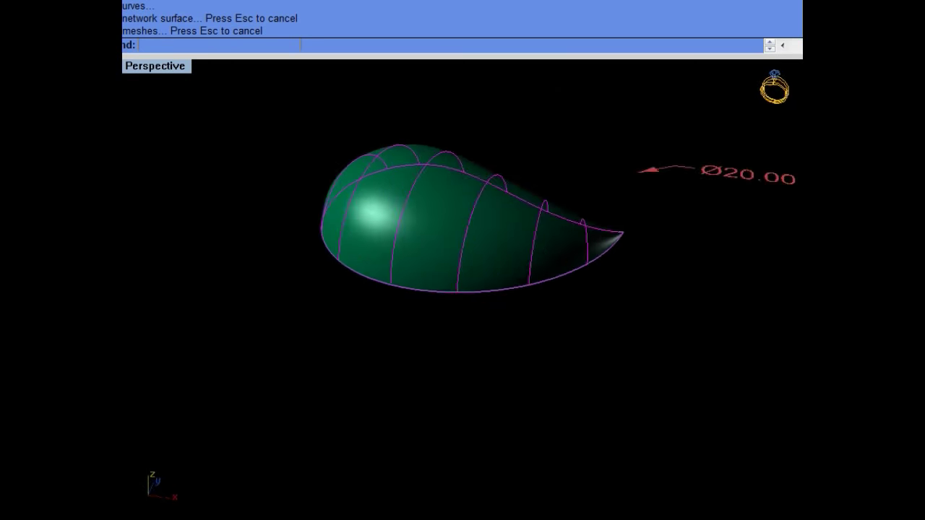
key(Delete)
Step: Hide the new teardrop surface and bring the ring back into view, selecting curves inside it
key(ctrl+h)
text(Rebuild)
key(Return)
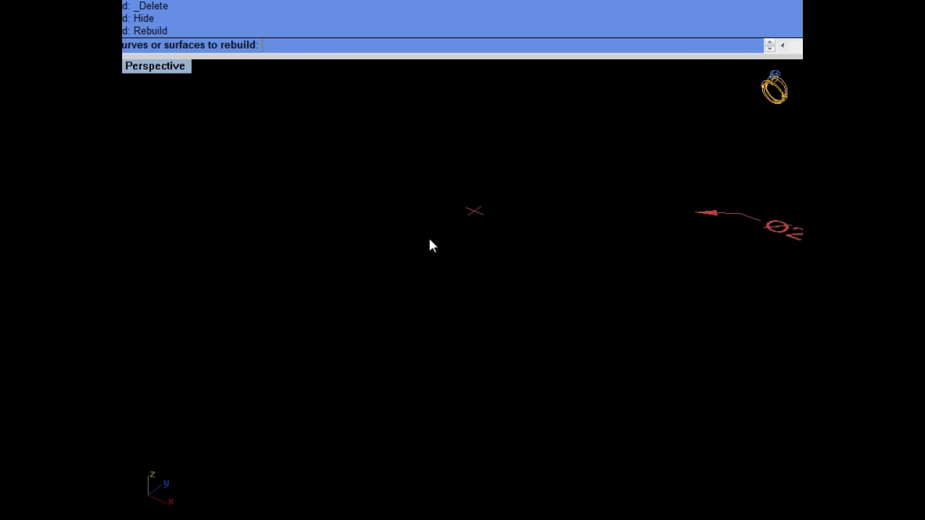
key(Escape)
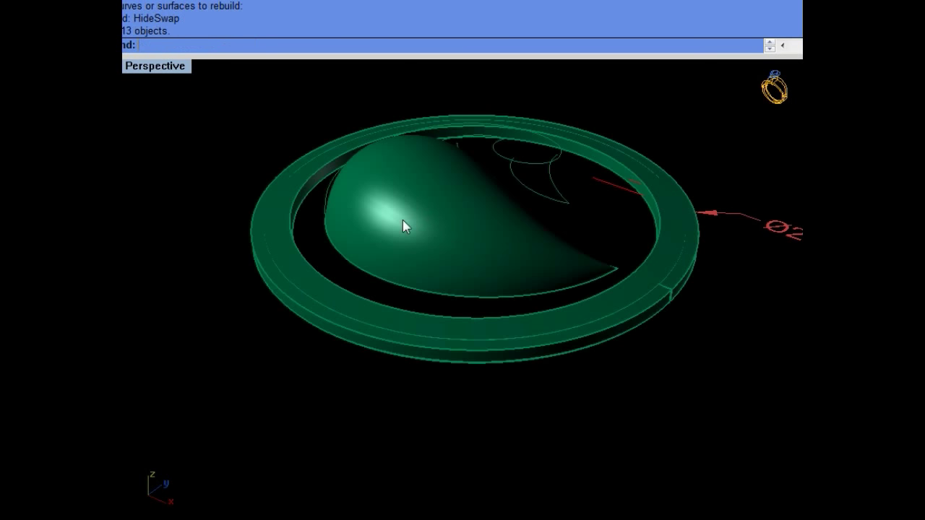
right_drag(404, 223, 434, 289)
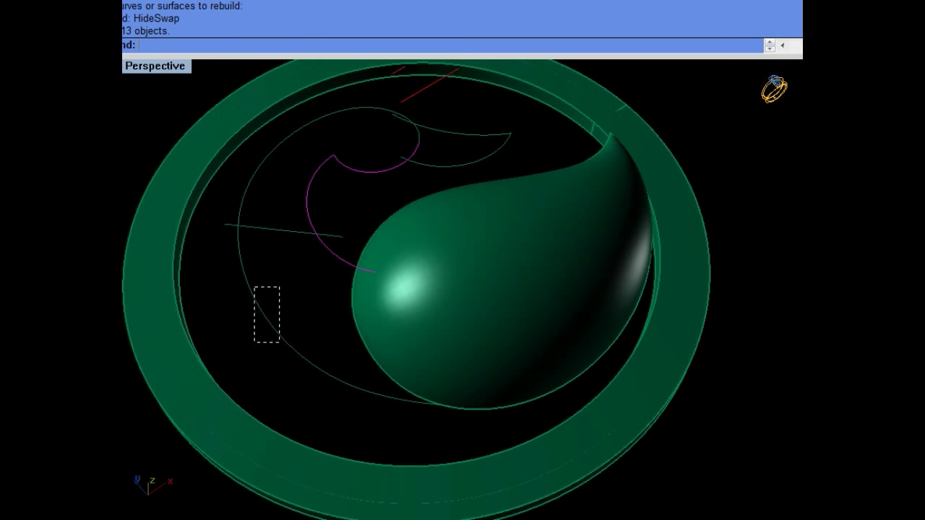
drag(255, 287, 280, 341)
right_drag(280, 342, 484, 247)
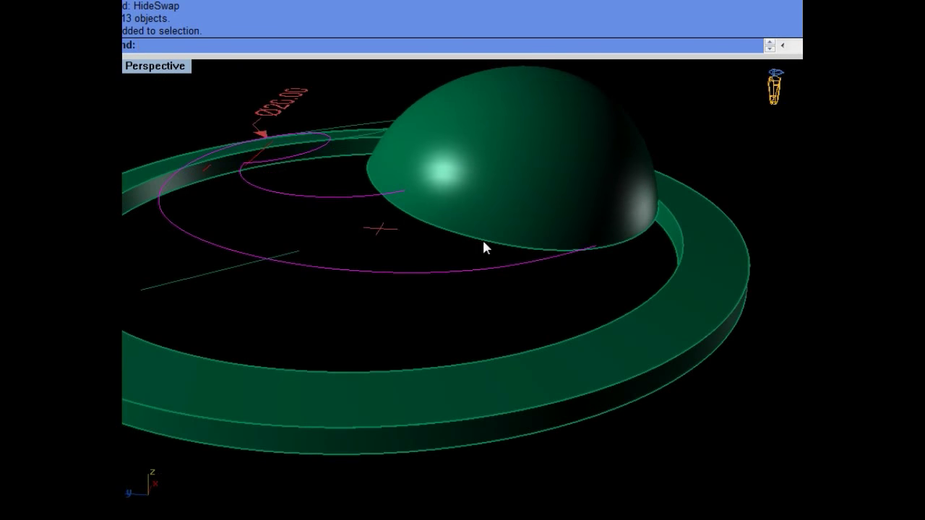
Step: Hide the dome and ring, then fill the teardrop outline with a patch surface
click(484, 247)
key(Return)
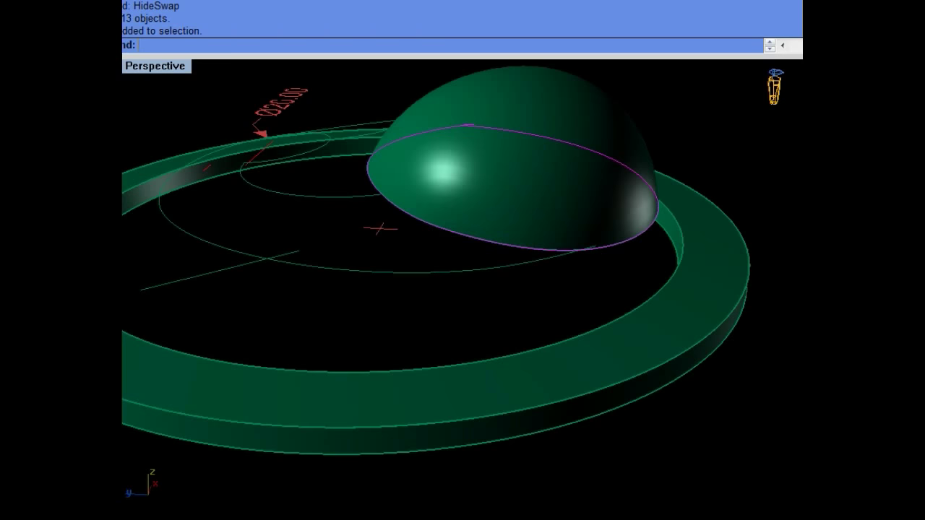
key(ctrl+h)
click(464, 305)
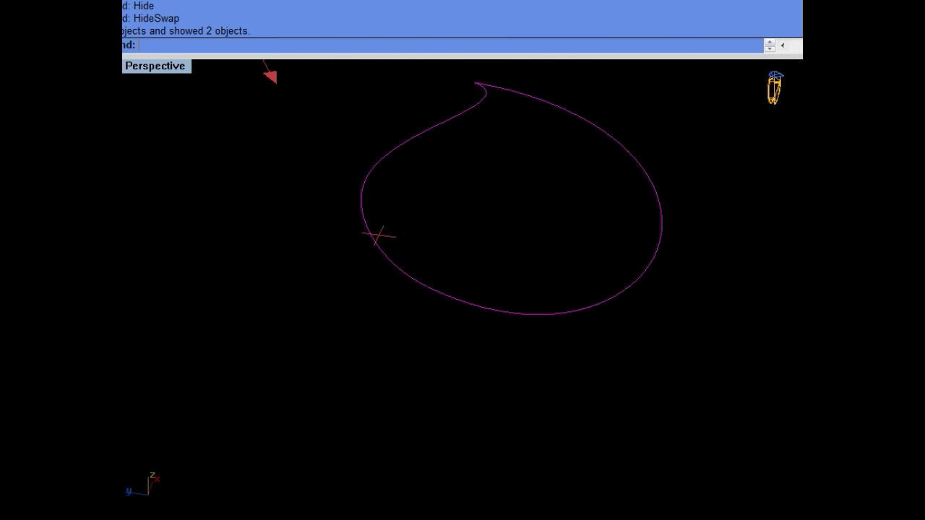
text(pp)
key(Return)
Step: Offset the patch into a solid at distance 7
right_drag(496, 224, 495, 181)
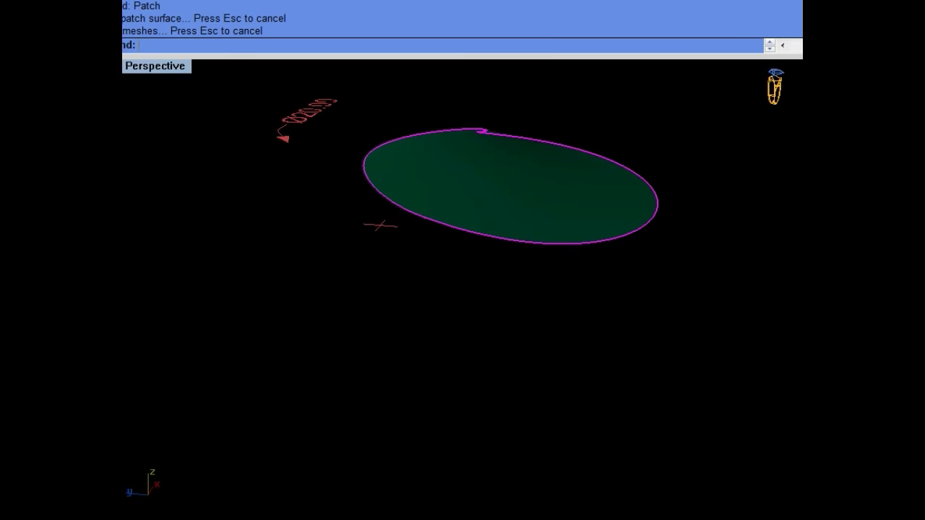
text(os)
key(Return)
text(s)
key(Return)
text(7)
key(Return)
Step: Explode the offset solid and delete its top and bottom faces, leaving an open band
text(explode)
key(Return)
click(513, 216)
key(Delete)
key(ctrl+z)
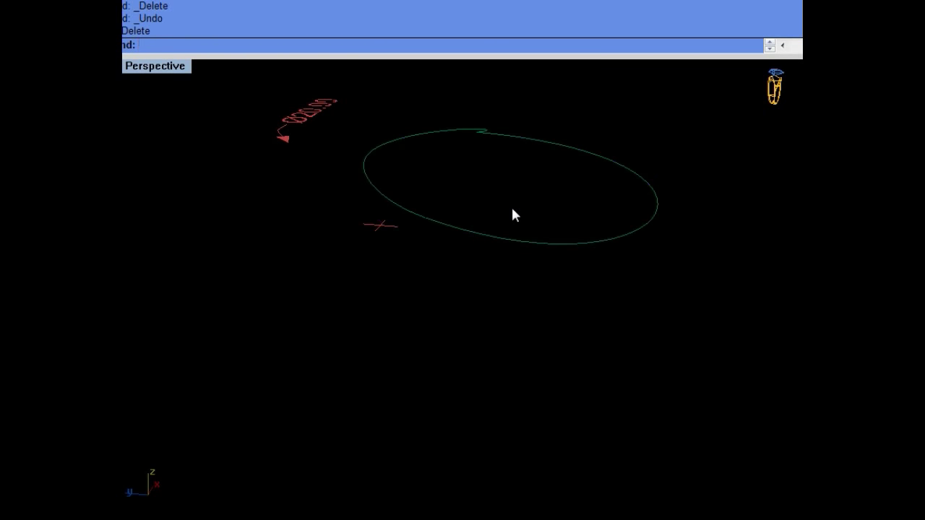
click(515, 215)
key(Delete)
click(507, 213)
key(Delete)
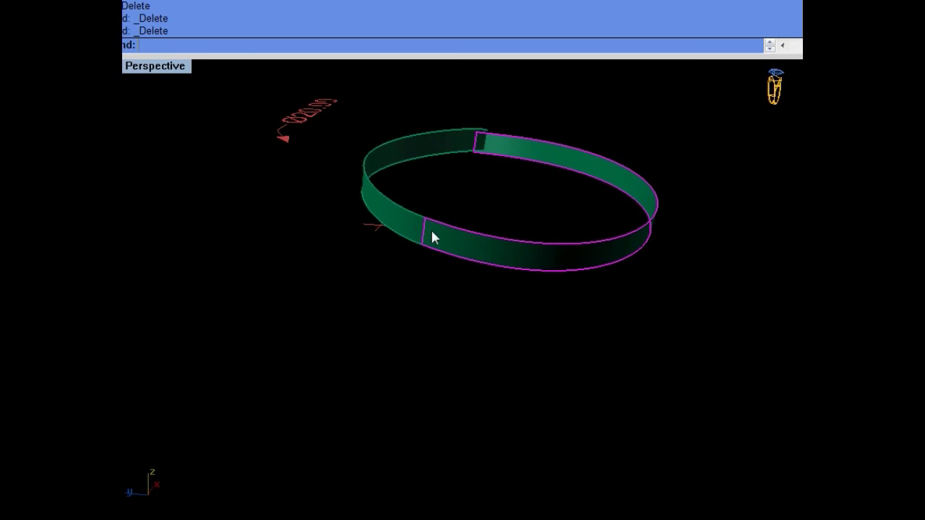
text(O)
Step: Thicken the open band into a solid with a flipped offset, then hide it
key(Return)
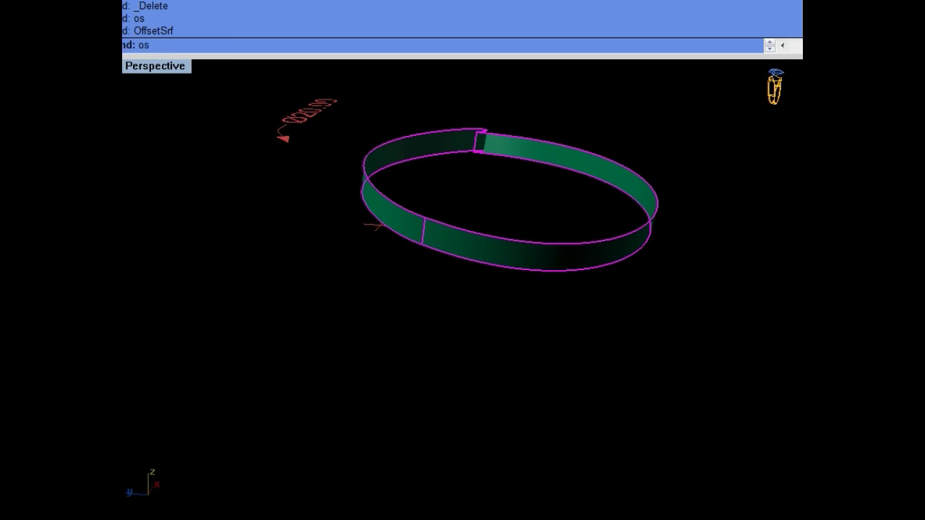
text(f)
key(Return)
text(s)
key(Return)
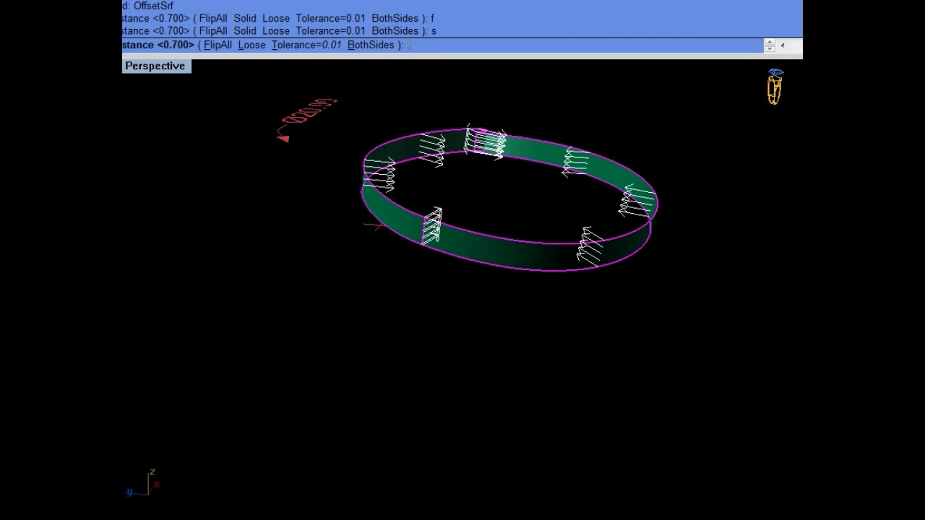
key(Return)
key(ctrl+h)
Step: Use HideSwap to bring back the teardrop body, rings and swan curves
text(HideSwap)
key(Return)
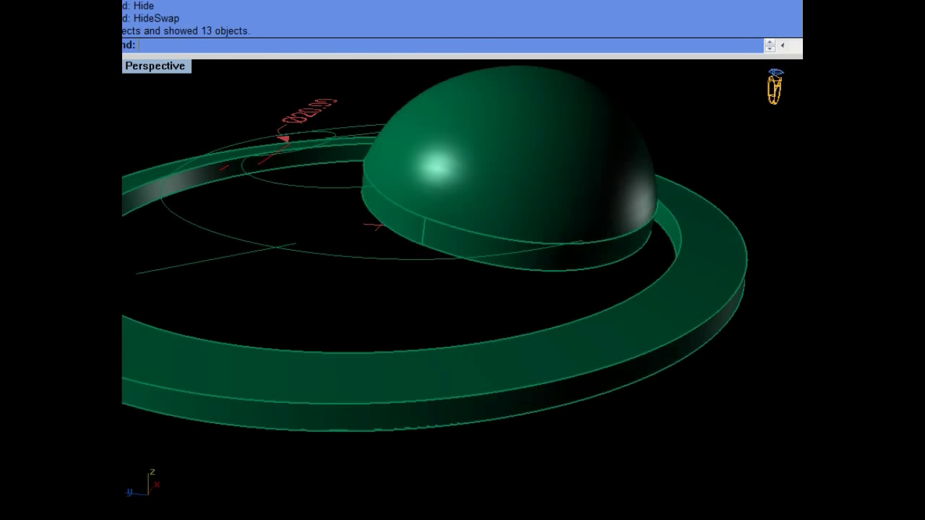
right_drag(415, 227, 394, 249)
click(433, 181)
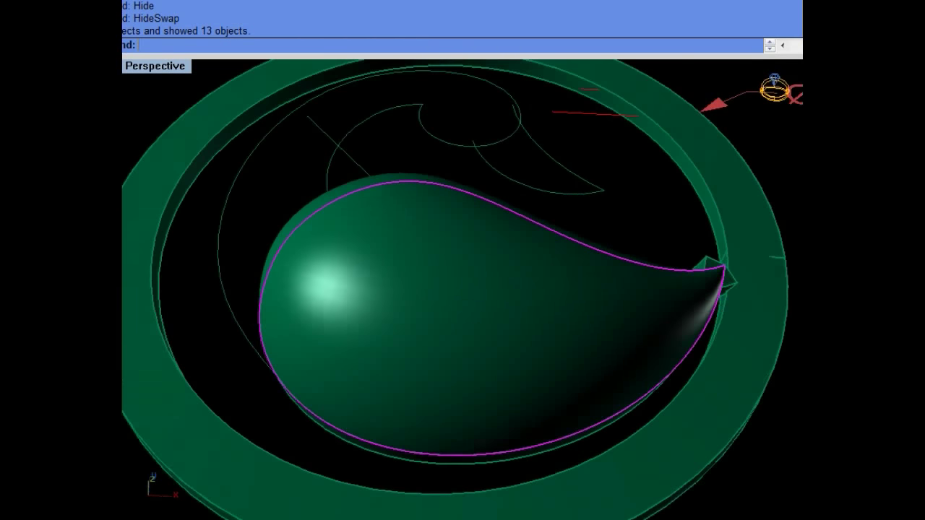
right_drag(434, 216, 477, 325)
right_drag(553, 303, 554, 195)
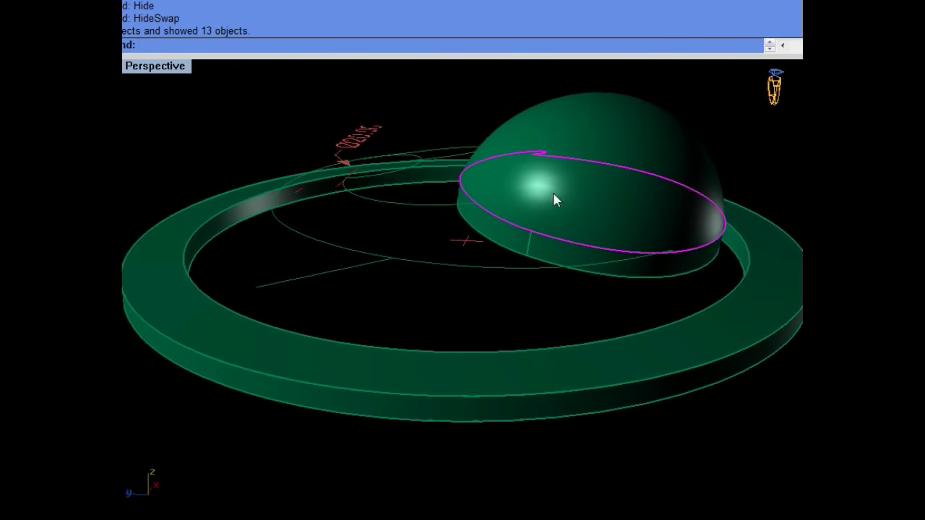
click(545, 244)
key(Escape)
Step: Lower the inner neck arc, outer spiral and upper arc by 0.1
click(432, 198)
right_drag(431, 198, 409, 236)
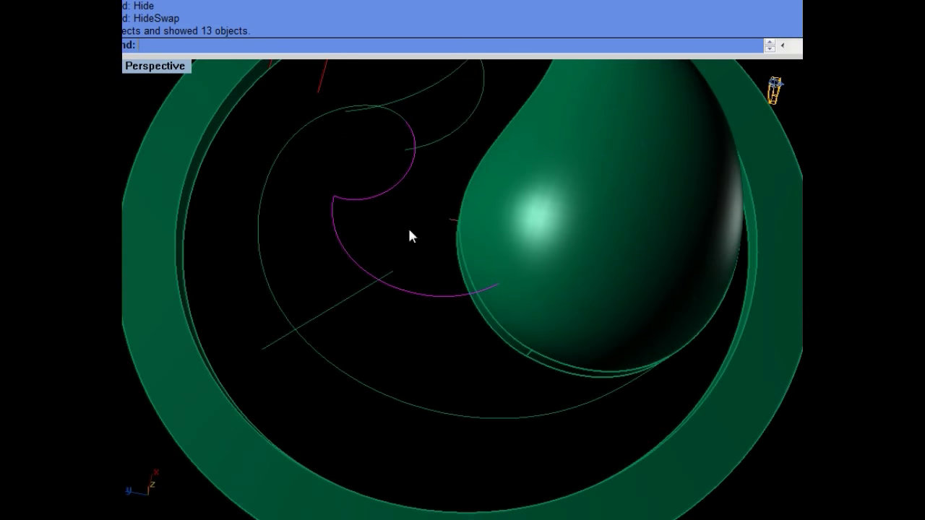
shift+click(408, 147)
shift+click(266, 188)
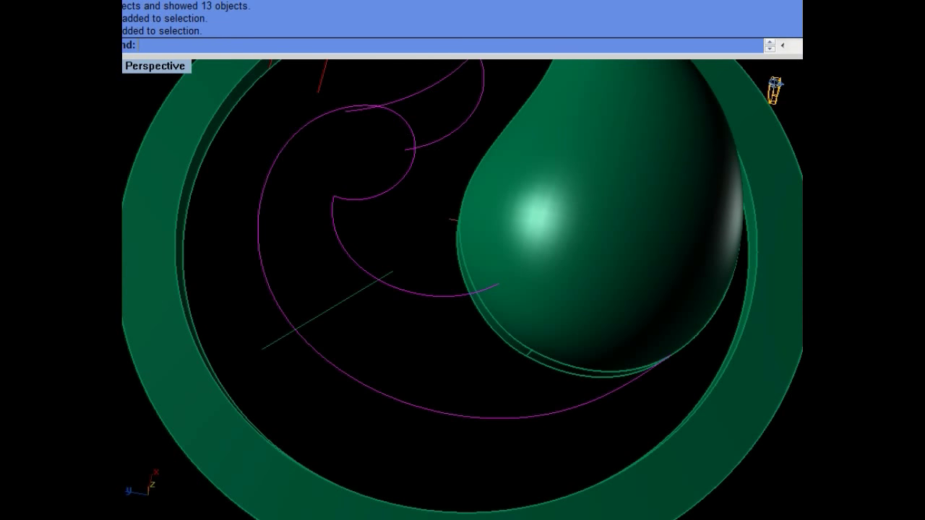
right_drag(584, 238, 584, 189)
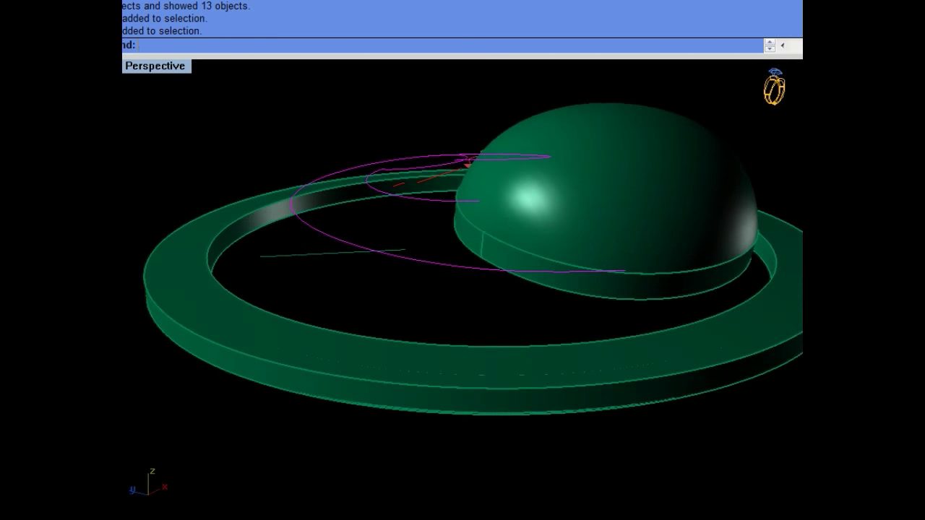
key(alt+Page_Down)
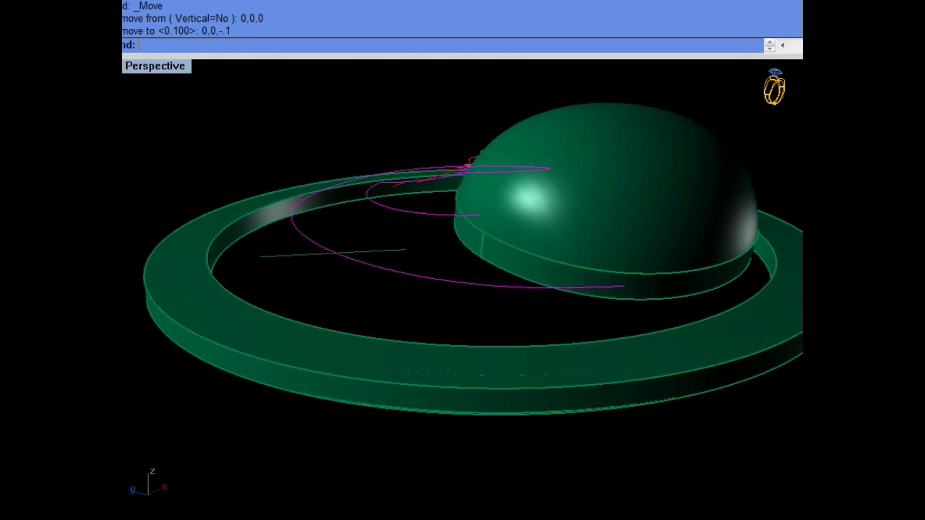
Step: Select the two teardrop outline curves
right_drag(500, 282, 564, 283)
right_drag(462, 232, 462, 282)
click(412, 284)
shift+click(455, 378)
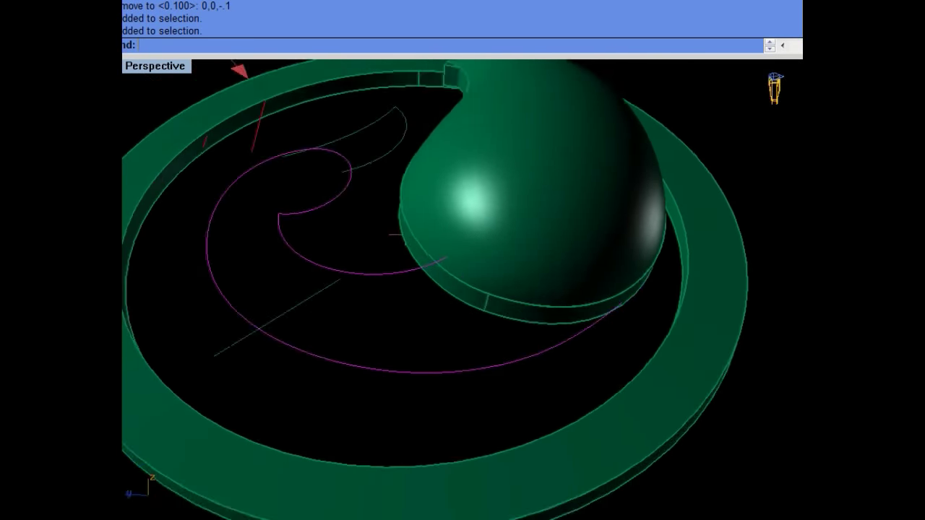
right_drag(462, 304, 463, 238)
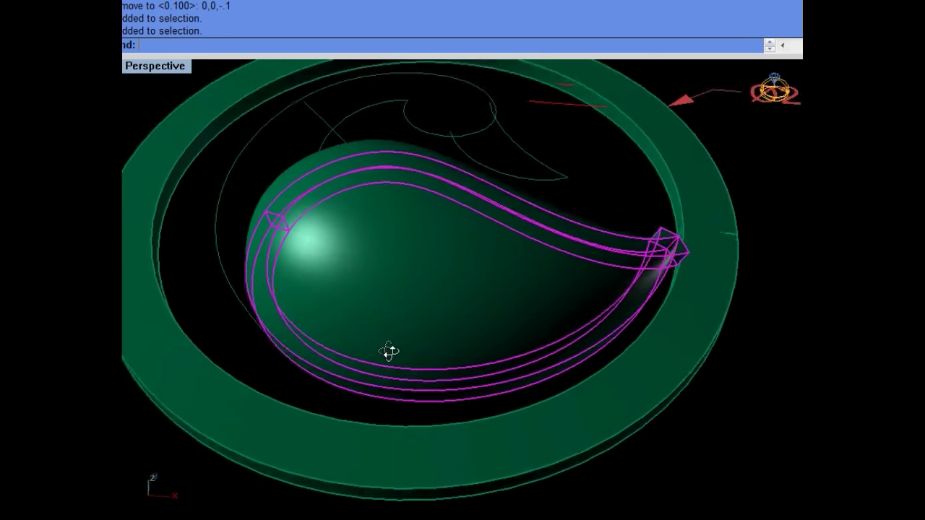
right_drag(388, 351, 561, 141)
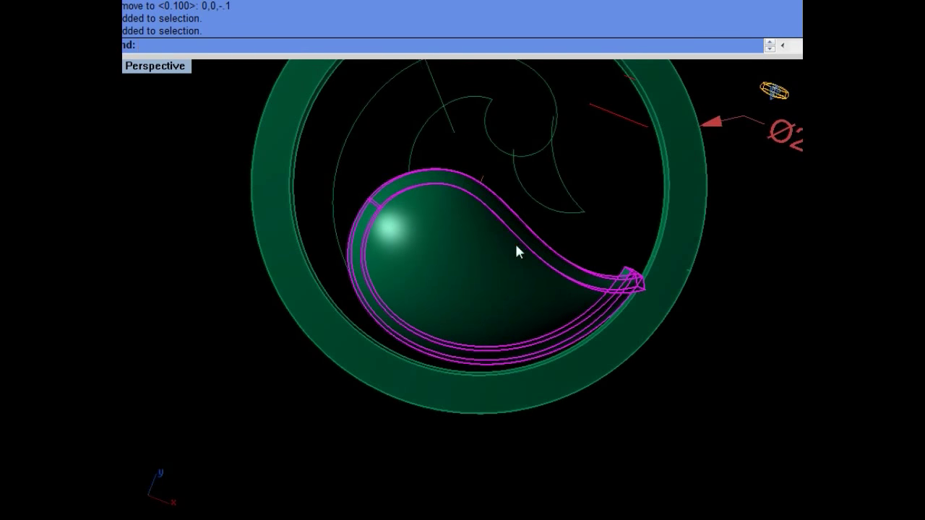
Step: In a maximized Top view, move the teardrop parts lower in the ring
key(ctrl+F1)
scroll(599, 351, up, 3)
scroll(525, 345, up, 2)
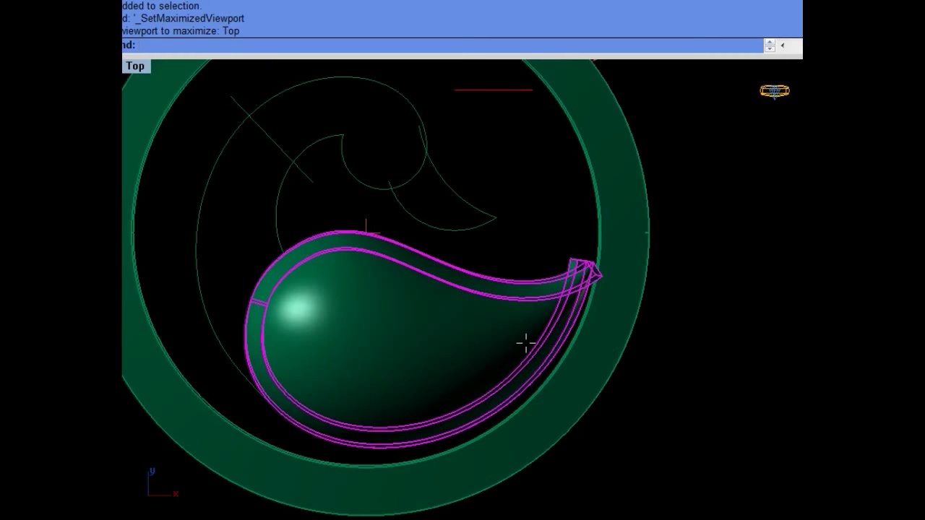
text(move)
key(Return)
click(480, 313)
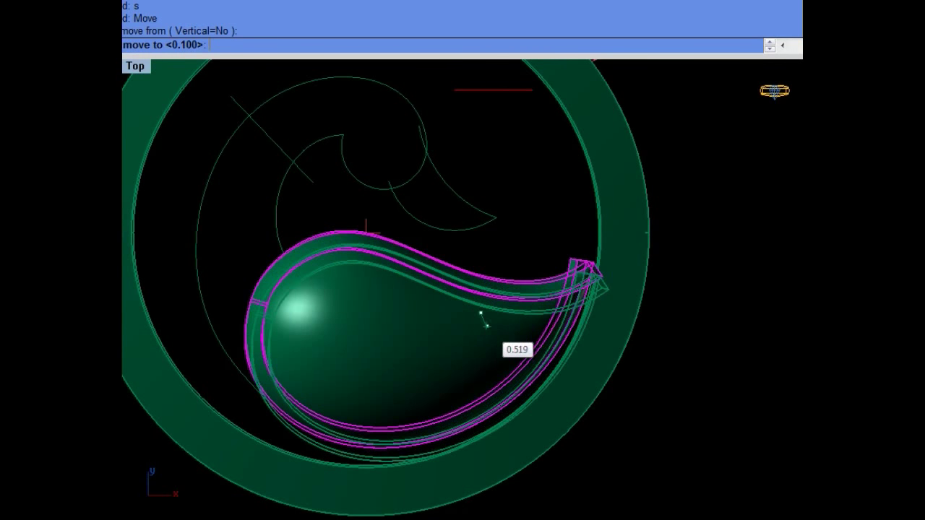
click(487, 326)
Step: Select the inner neck curve and the outer spiral curve
text(mo)
scroll(365, 291, down, 2)
click(366, 291)
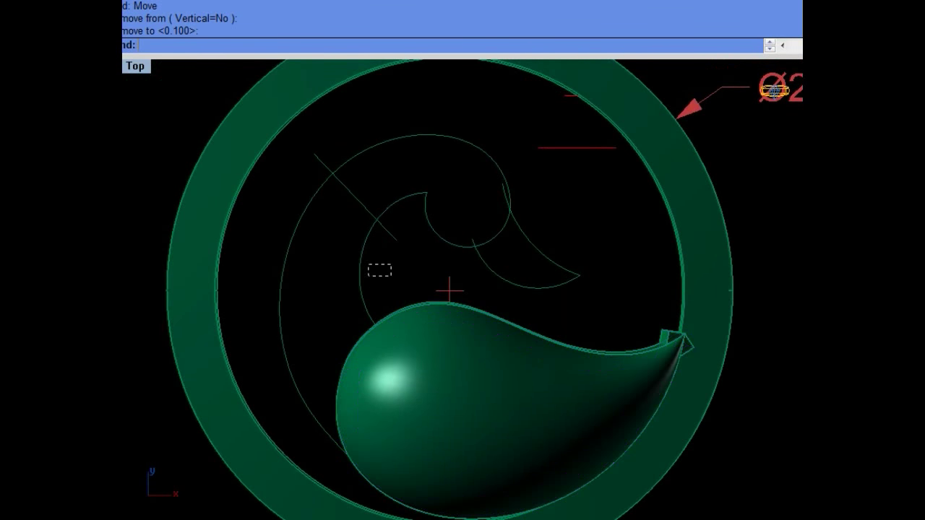
drag(318, 261, 264, 303)
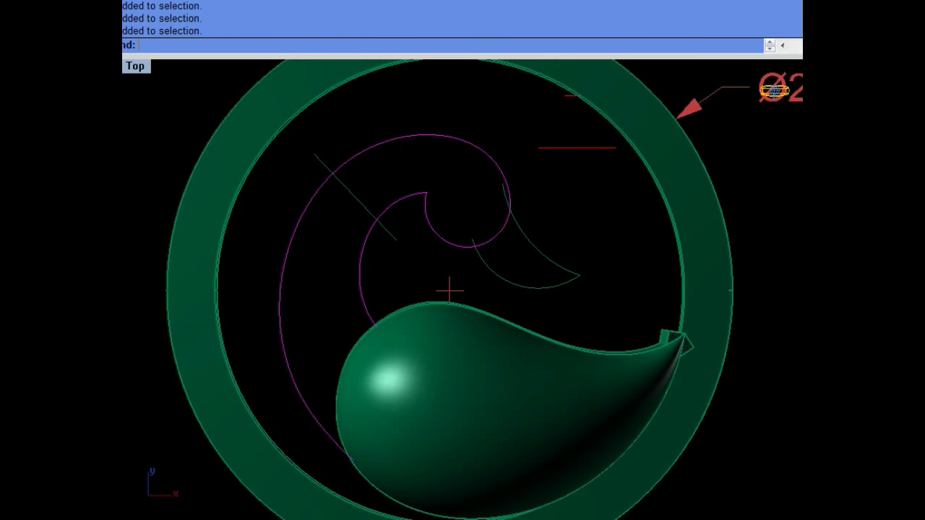
Step: Draw a two-point curve from the guide's intersection with the outer arc to the inner arc
key(Up)
key(Left)
scroll(383, 212, up, 2)
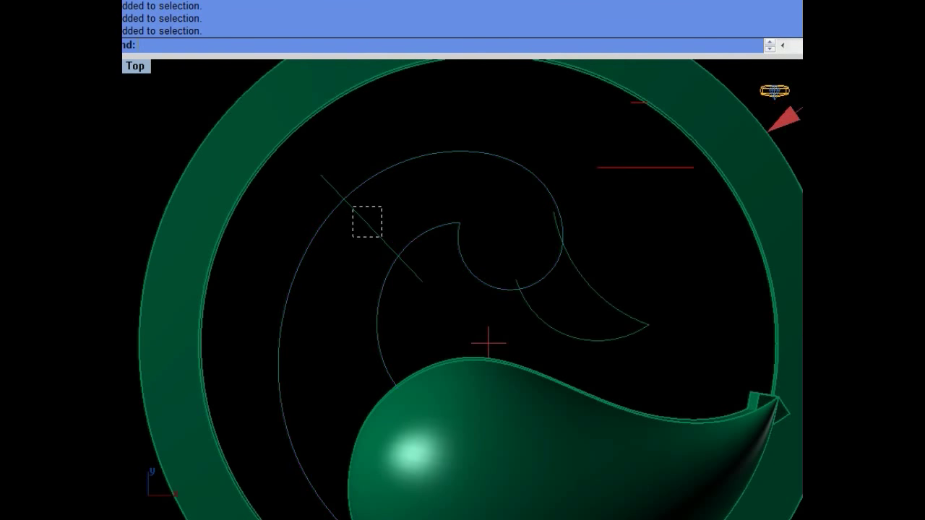
scroll(351, 184, up, 3)
scroll(347, 208, up, 1)
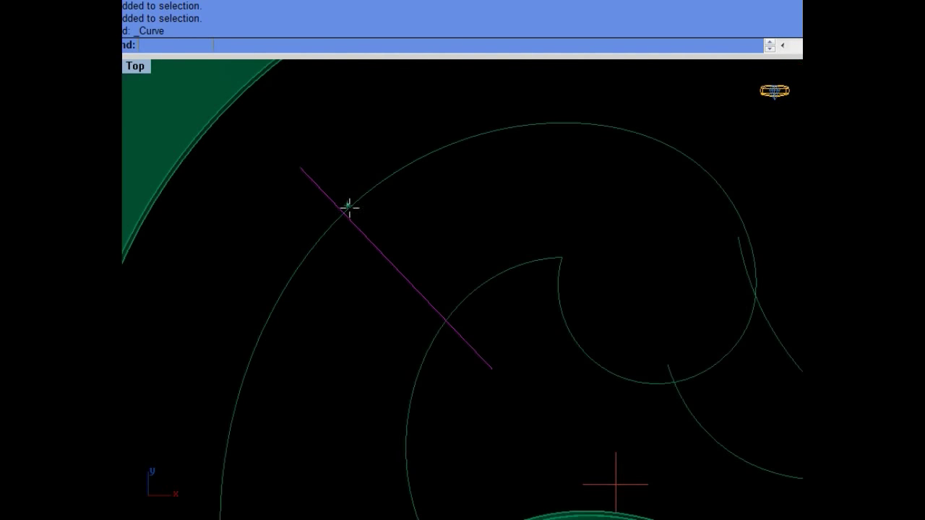
scroll(347, 208, up, 1)
key(Return)
click(346, 211)
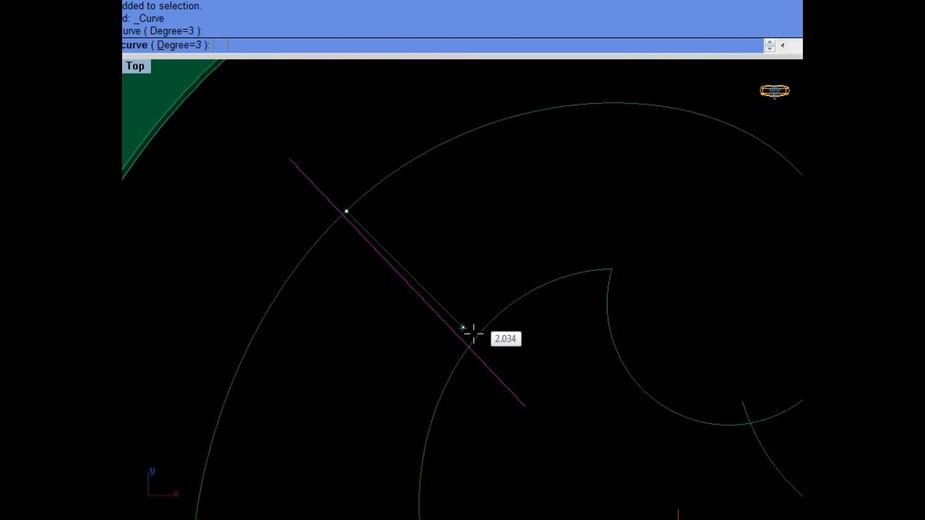
scroll(471, 330, up, 1)
scroll(472, 348, up, 1)
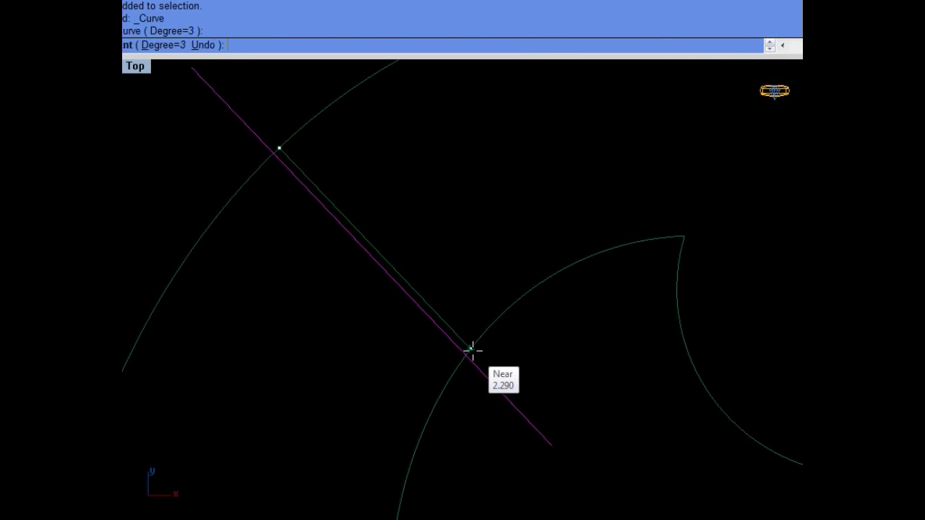
click(472, 350)
key(Return)
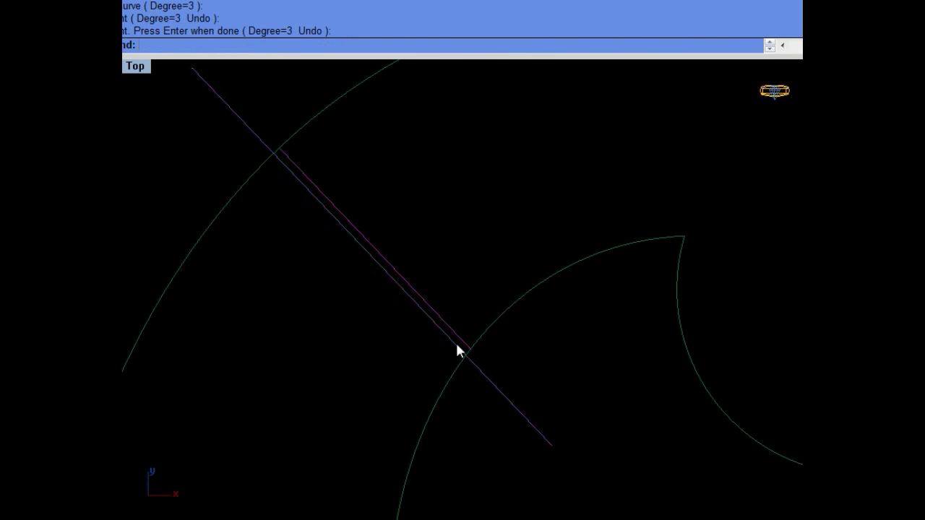
Step: Hide the diagonal guide line, maximize Perspective, and start rebuilding the connector curve
text(Hide)
key(Return)
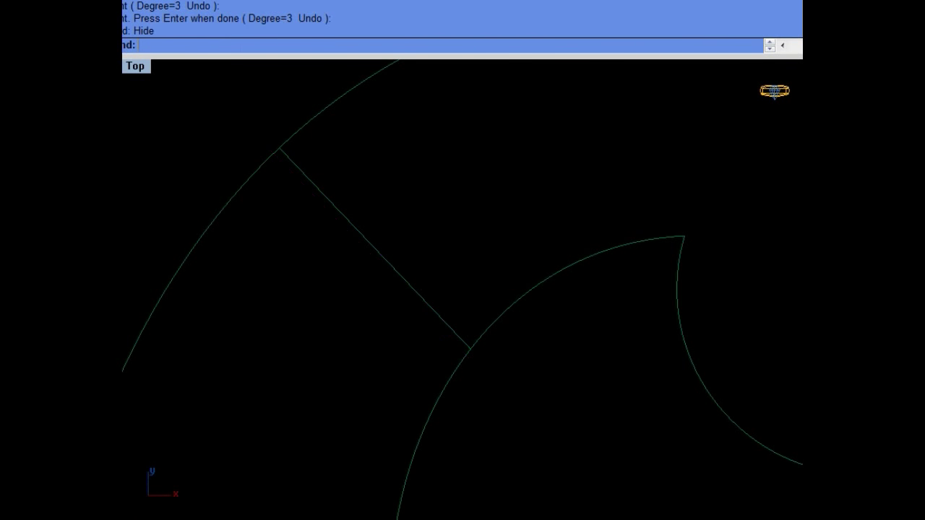
key(ctrl+Tab)
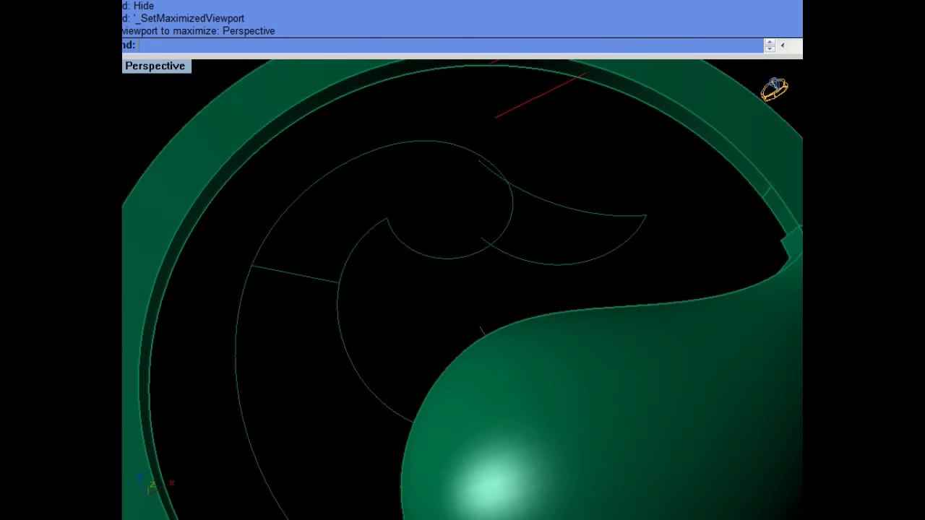
text(Rebuild)
key(Return)
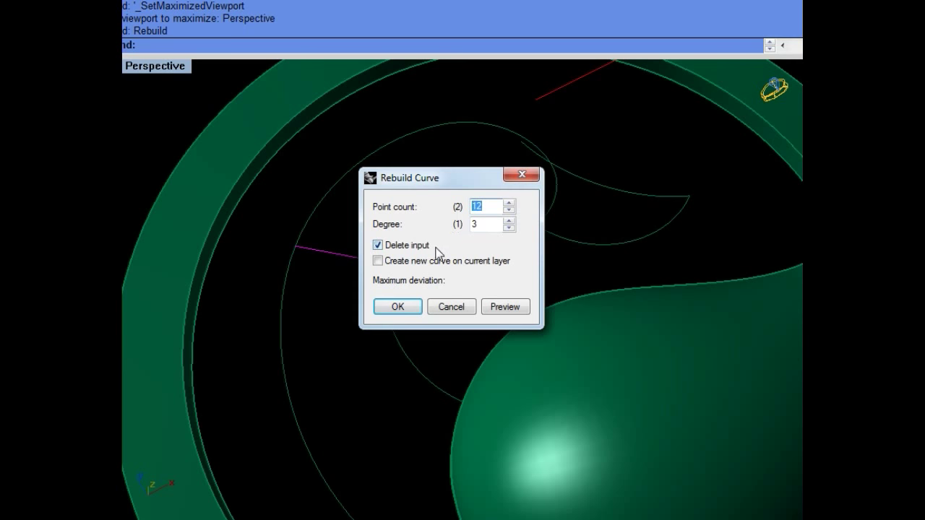
Step: Rebuild the connector curve and inspect its control points
click(493, 306)
click(397, 306)
key(F10)
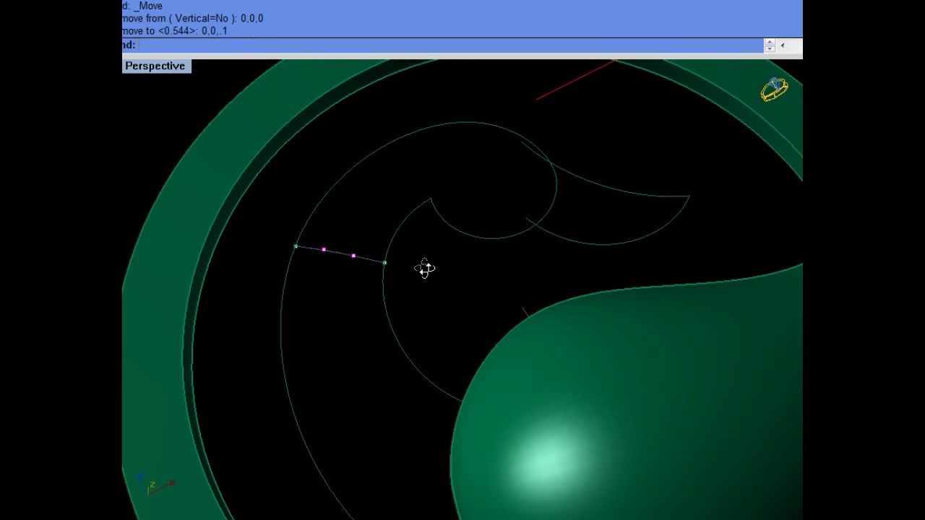
right_drag(425, 268, 355, 266)
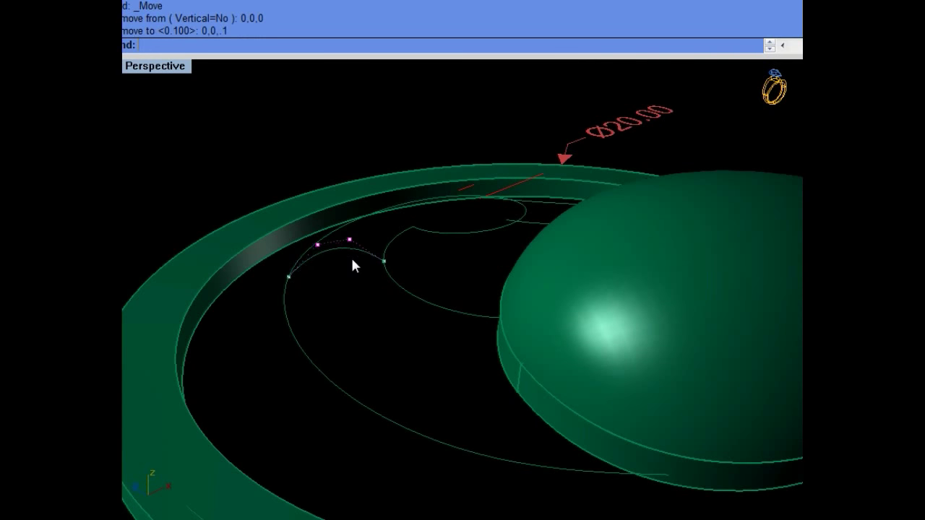
scroll(347, 254, up, 2)
scroll(351, 253, up, 1)
key(F11)
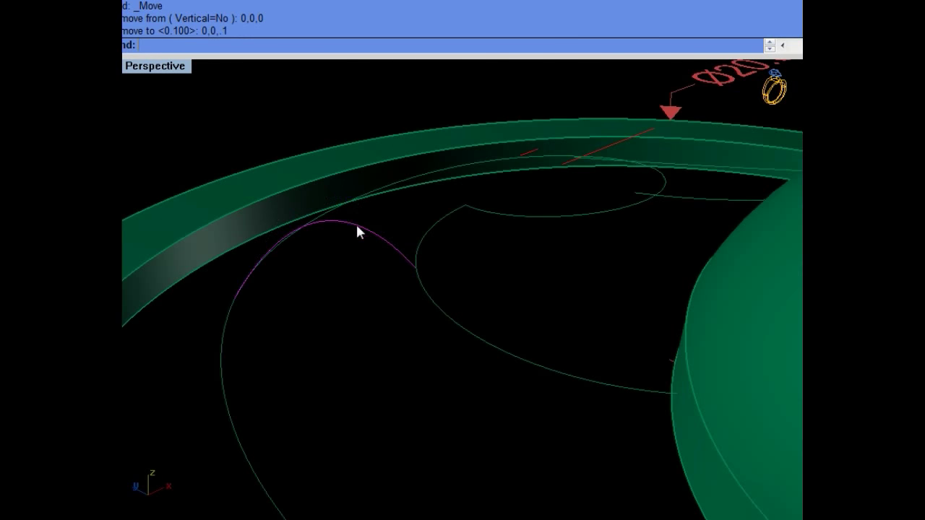
scroll(359, 231, up, 2)
Step: Try an Orient copy of the arc with Copy=Yes and Scale=3D, cancel it, and start an Arc by StartPoint
click(498, 0)
click(199, 44)
click(244, 45)
click(189, 44)
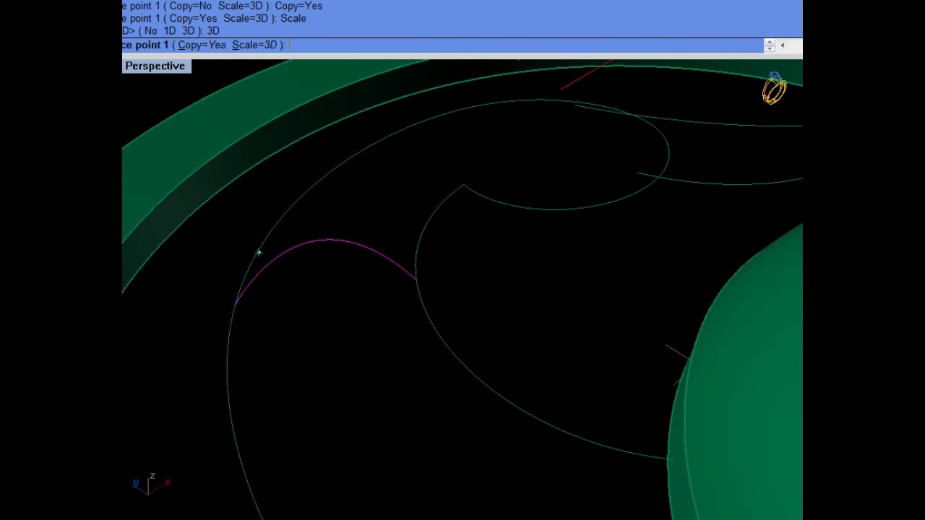
click(237, 301)
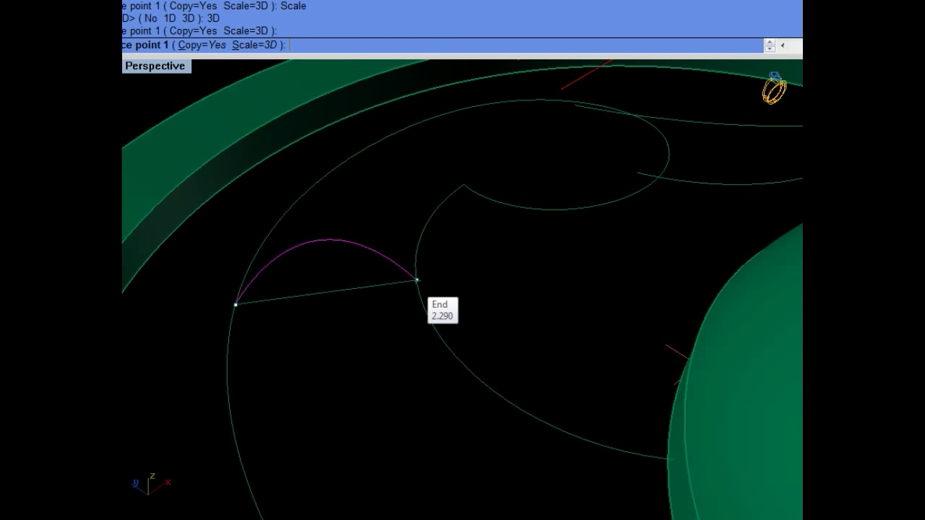
click(417, 279)
click(316, 241)
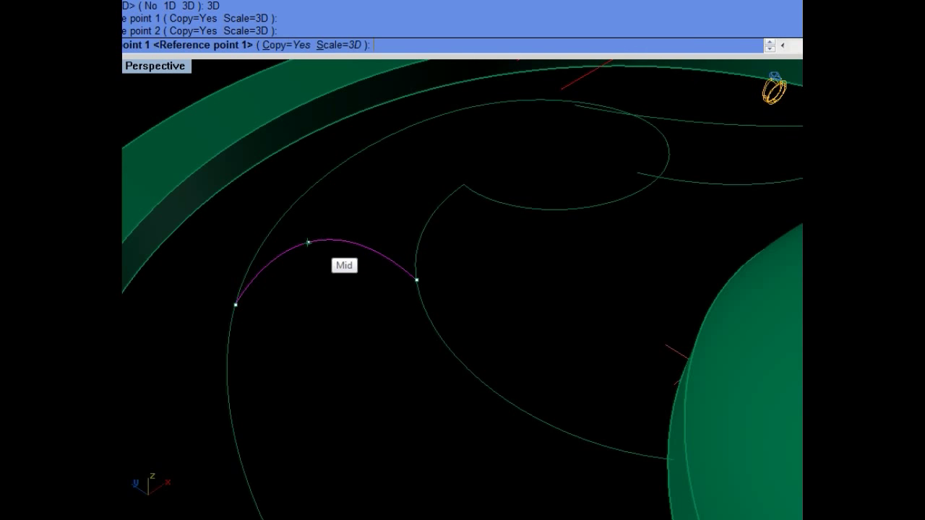
key(Escape)
click(226, 38)
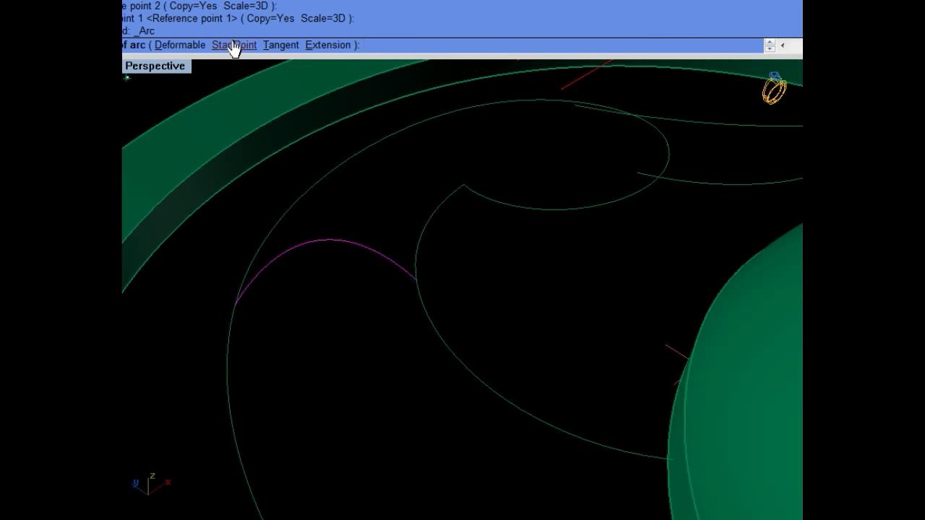
click(234, 45)
Step: Trial an arc between the left and right curve ends, cancel it, and delete the magenta arc
click(236, 305)
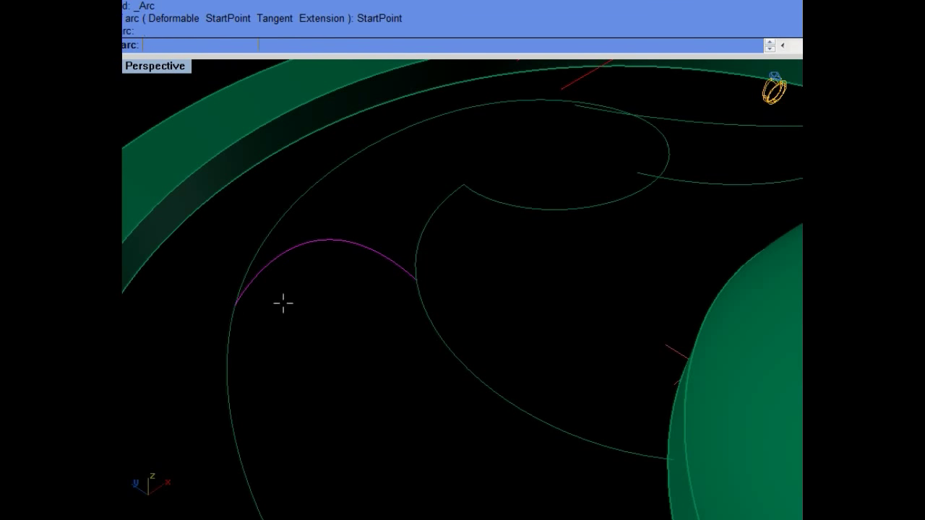
click(417, 280)
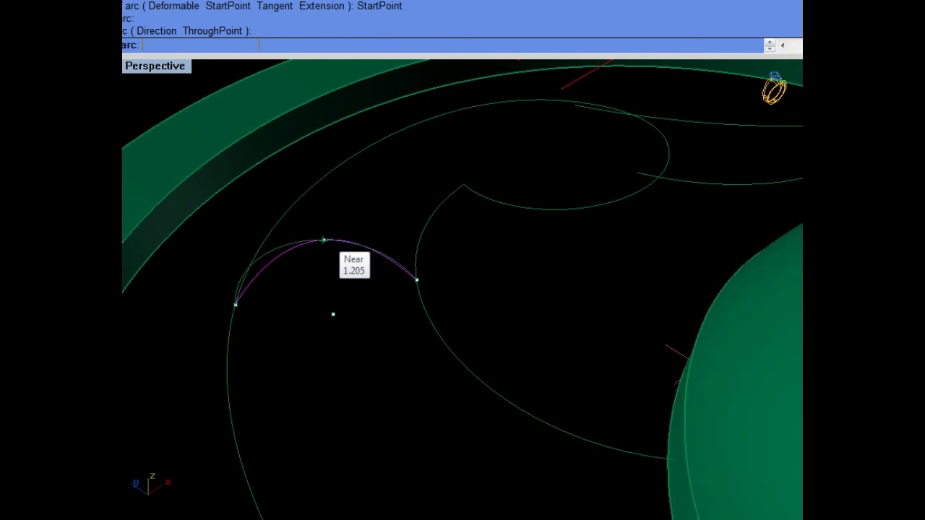
right_drag(333, 315, 328, 312)
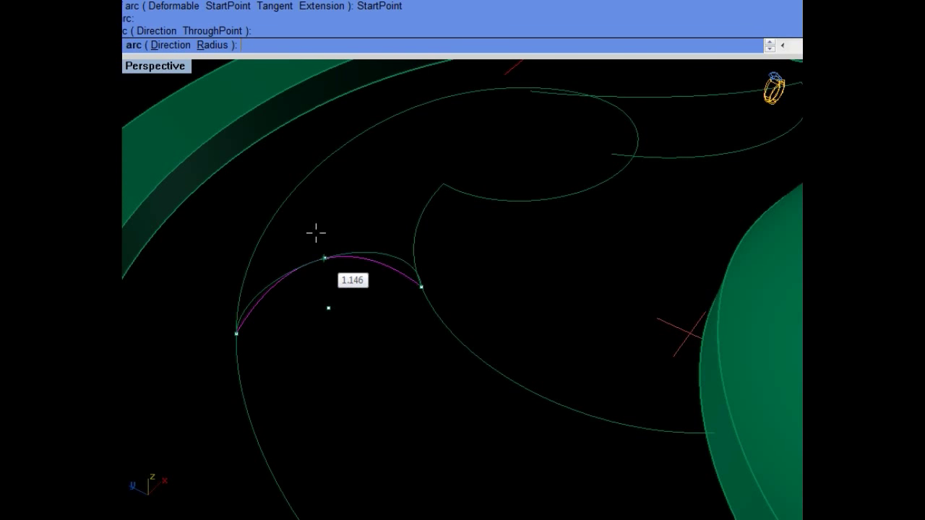
right_drag(315, 232, 311, 245)
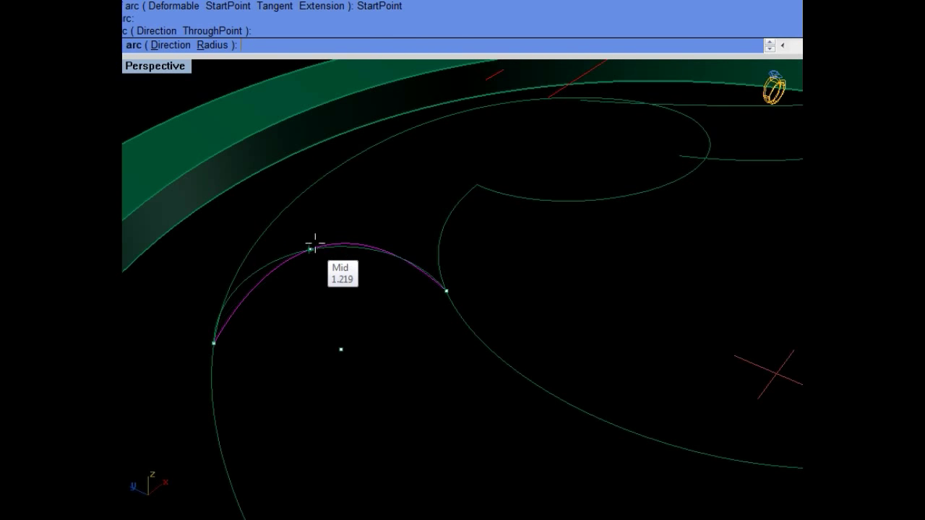
key(Escape)
key(Delete)
mouse_move(374, 262)
right_down()
mouse_move(630, 275)
mouse_move(466, 288)
mouse_move(462, 260)
right_up()
Step: Isolate the swan outline curves by hiding the dome and ring
drag(369, 198, 532, 327)
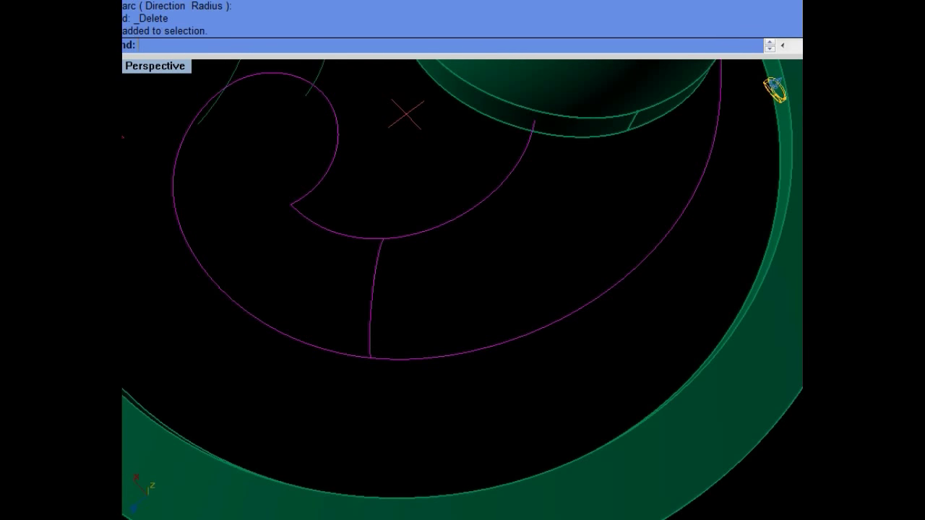
right_drag(531, 327, 337, 344)
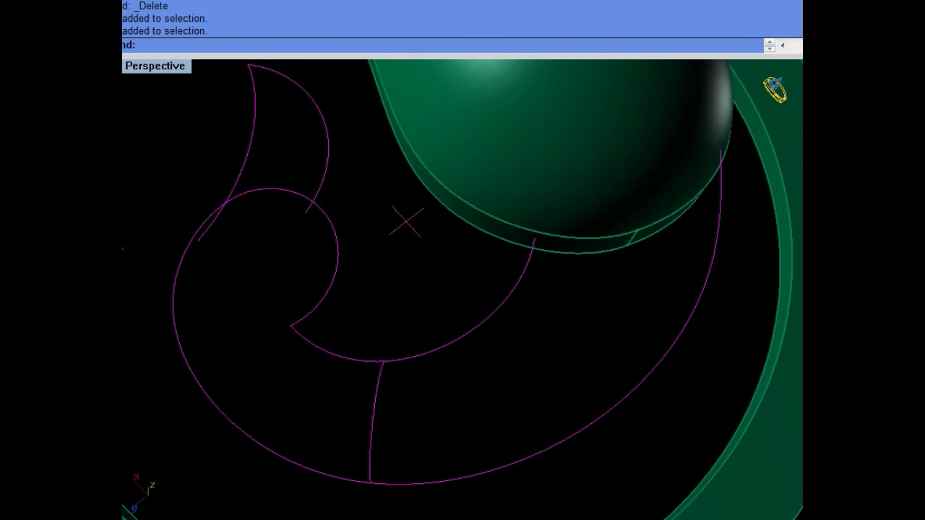
key(ctrl+h)
right_drag(439, 321, 442, 354)
Step: Delete the long stray curve sweeping across the top of the body
drag(479, 241, 409, 197)
right_drag(409, 197, 325, 281)
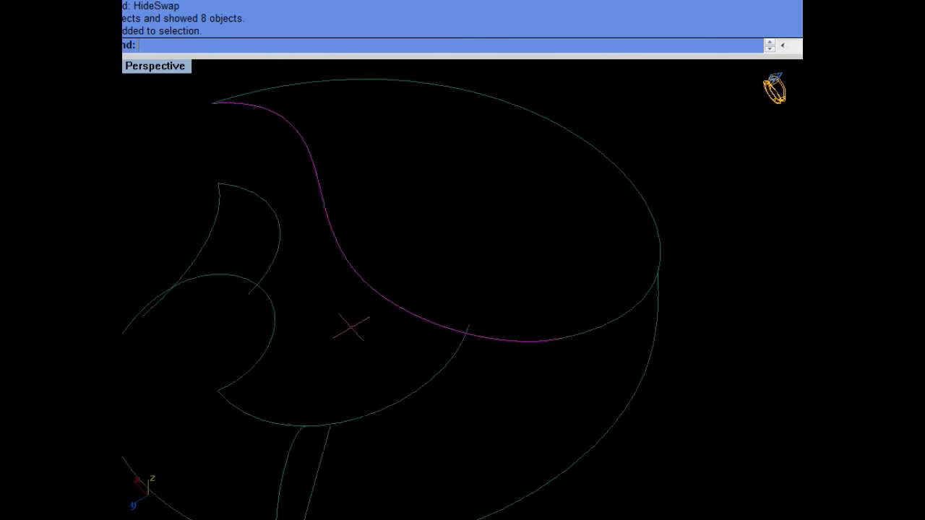
click(469, 134)
key(Delete)
right_drag(356, 406, 390, 303)
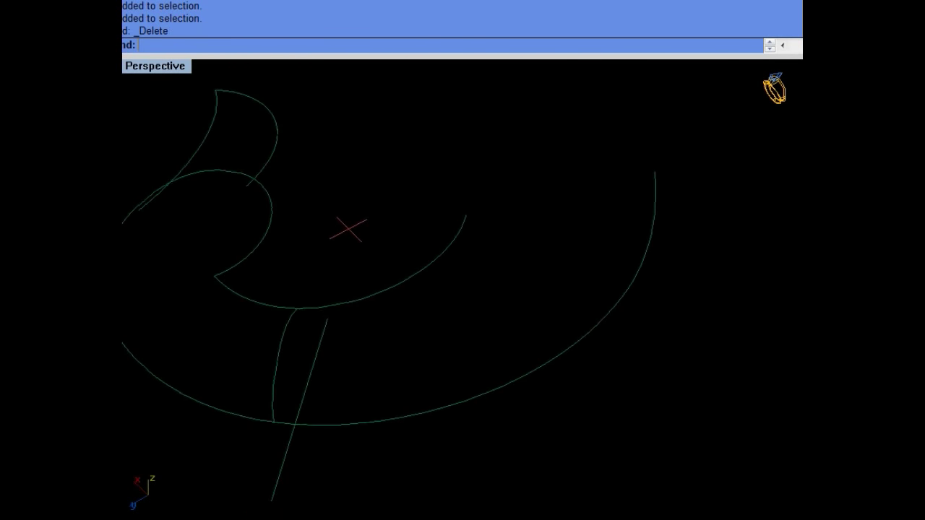
Step: Orient a 3D-scaled copy of the connector from its ends onto the inner and outer arc ends
click(494, 1)
click(204, 45)
click(245, 47)
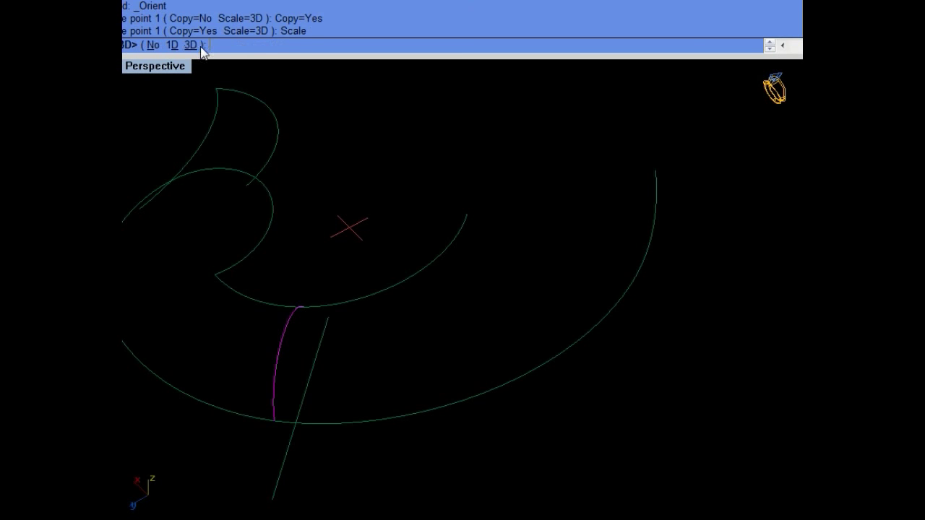
click(197, 45)
click(302, 307)
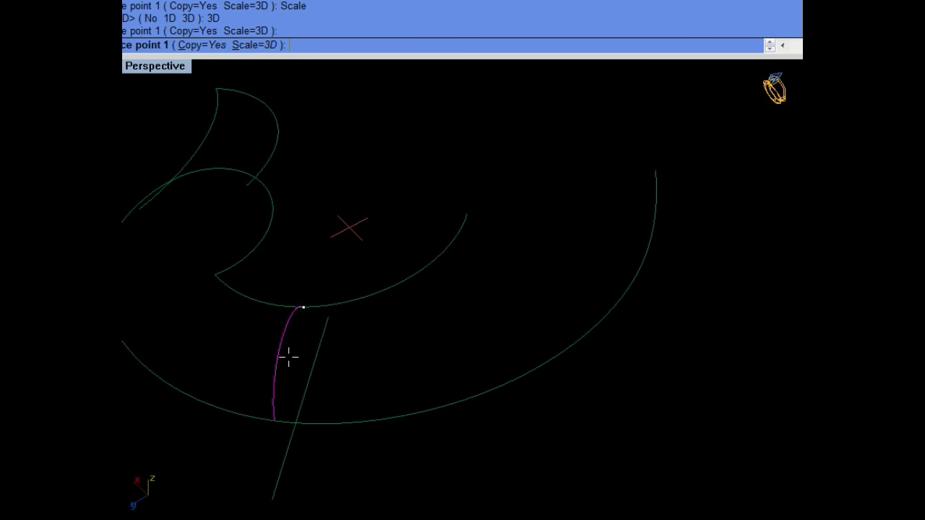
click(274, 420)
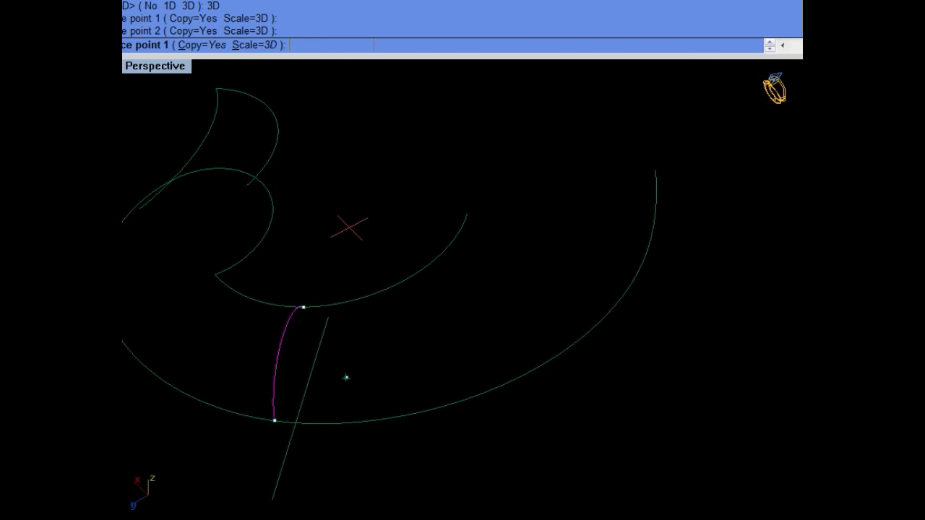
click(466, 214)
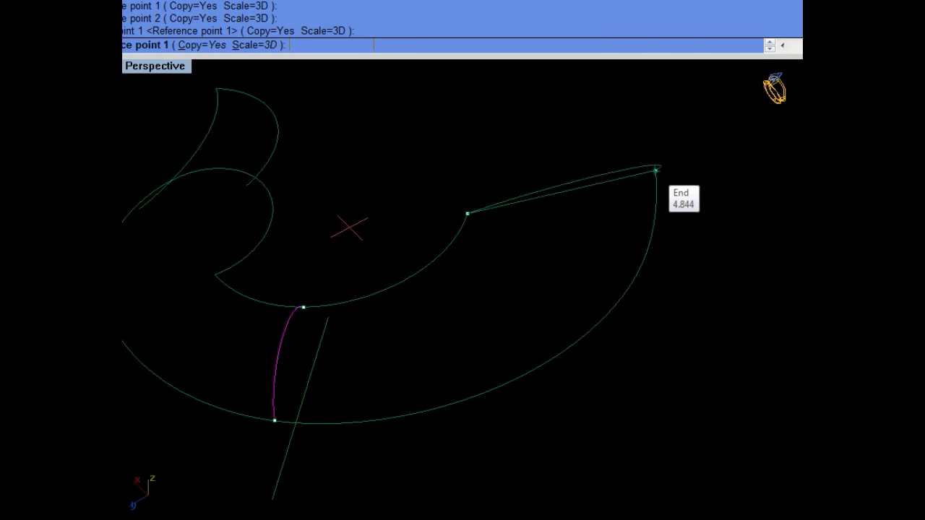
click(655, 170)
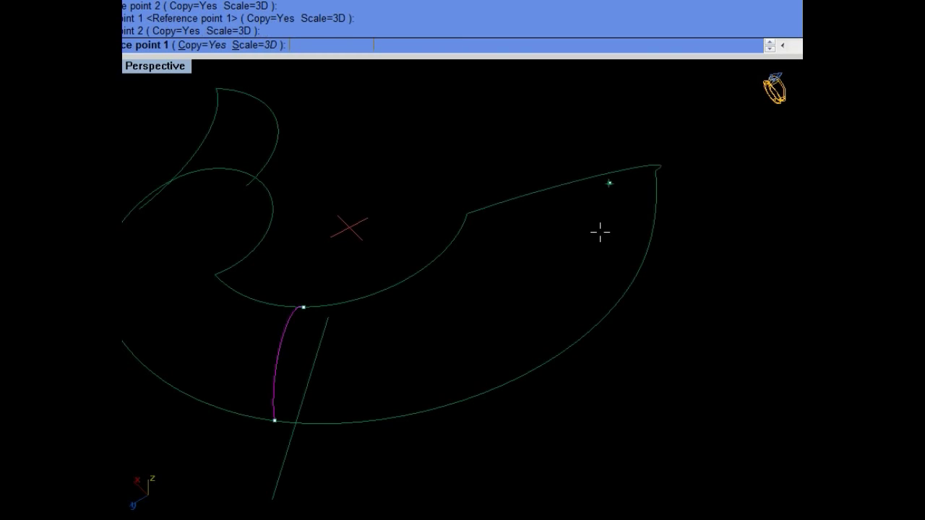
right_drag(600, 231, 546, 212)
right_drag(491, 161, 434, 188)
right_drag(462, 289, 520, 274)
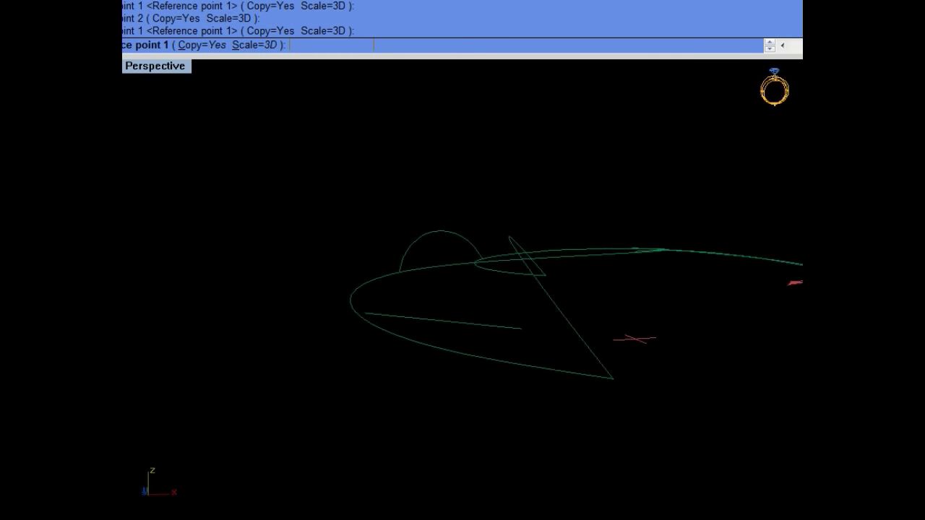
key(Escape)
click(441, 325)
Step: Rotate the copied end curve with Rotate3D about its two endpoints so it lies flat with the body outline
right_drag(332, 318, 360, 305)
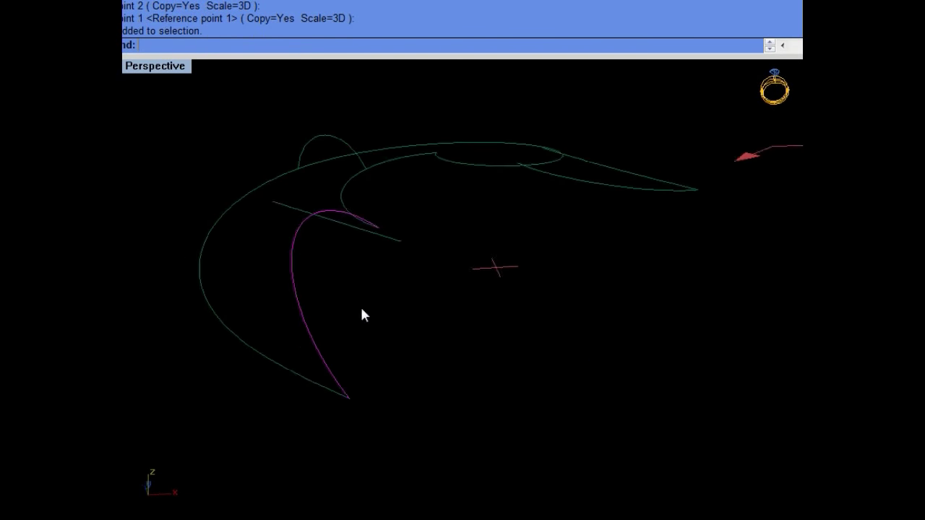
text(rr)
key(Return)
click(381, 225)
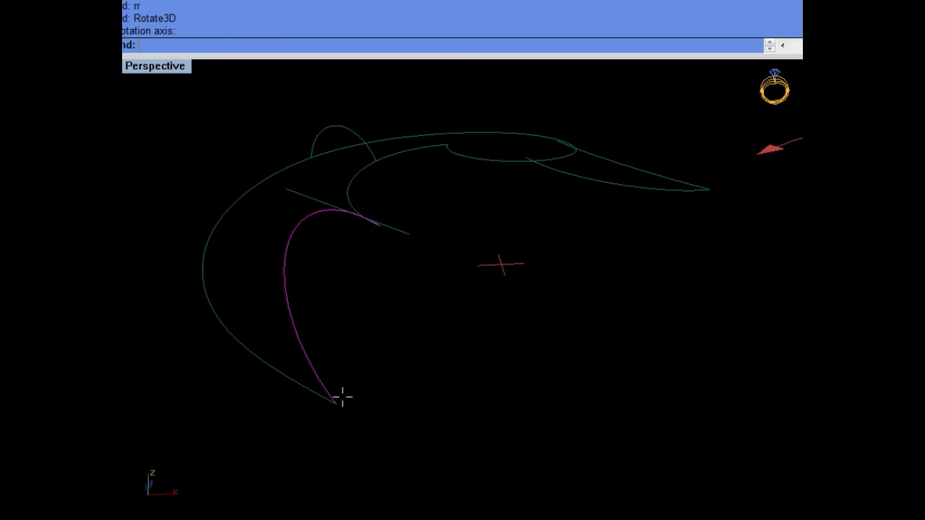
click(336, 403)
click(336, 403)
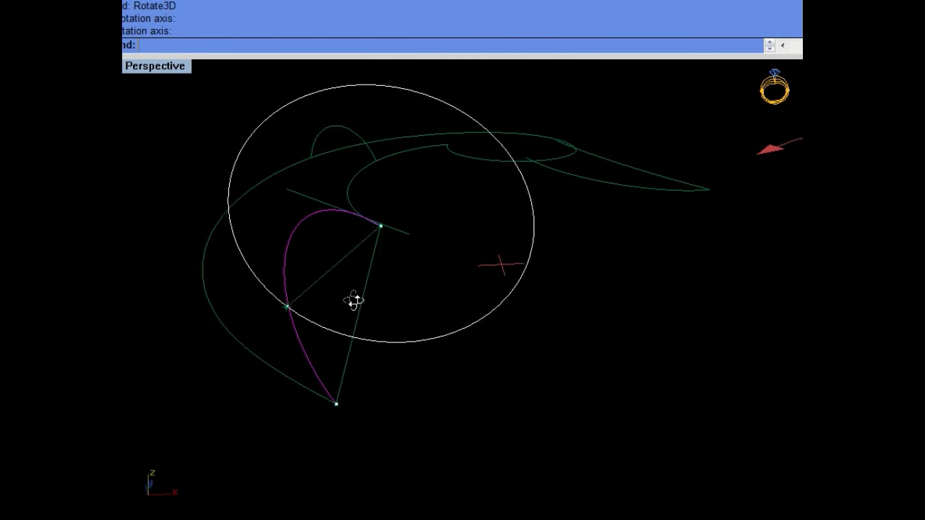
right_drag(355, 302, 368, 275)
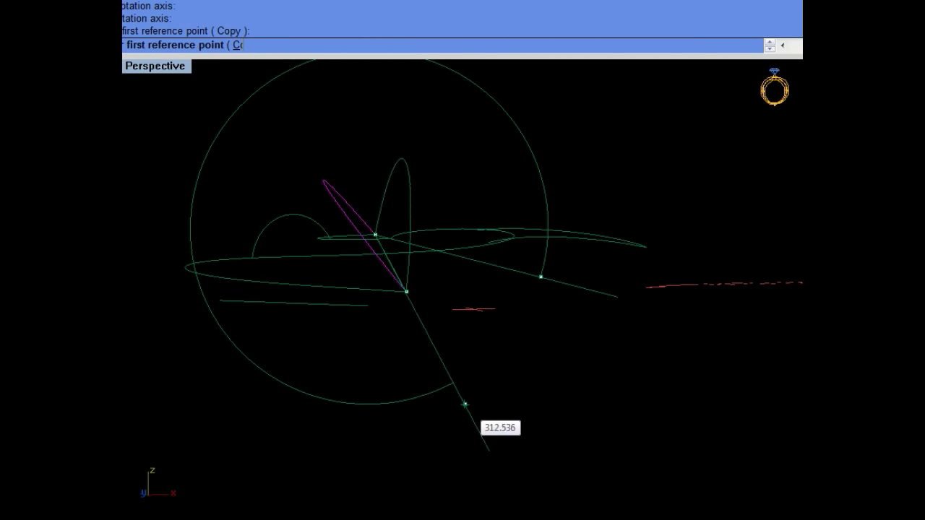
click(457, 409)
right_drag(456, 409, 506, 376)
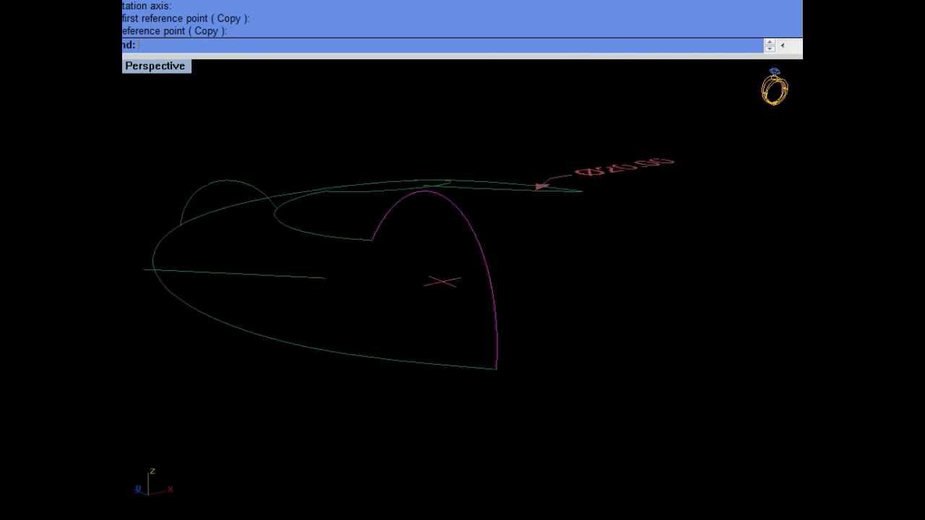
Step: Cancel a second trial rotation about the curve ends and turn on the curve's control points
text(r)
key(Return)
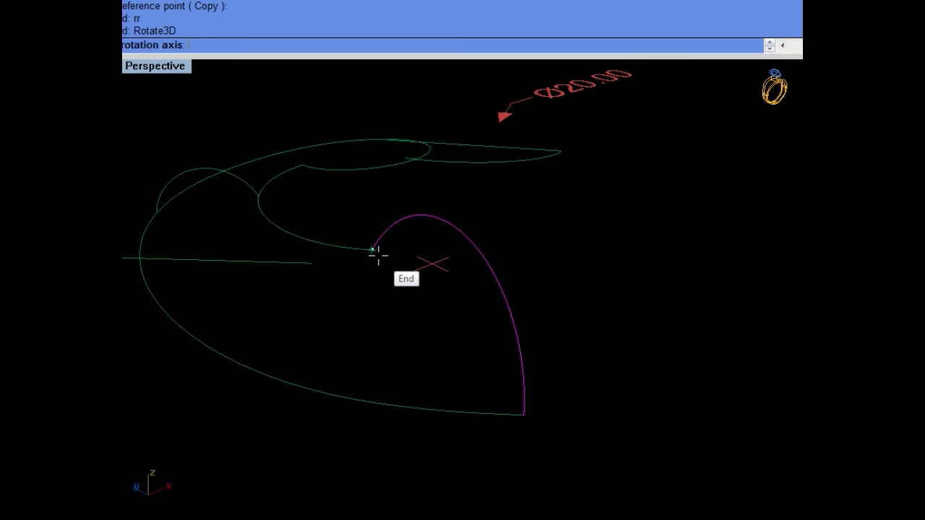
click(375, 251)
click(523, 413)
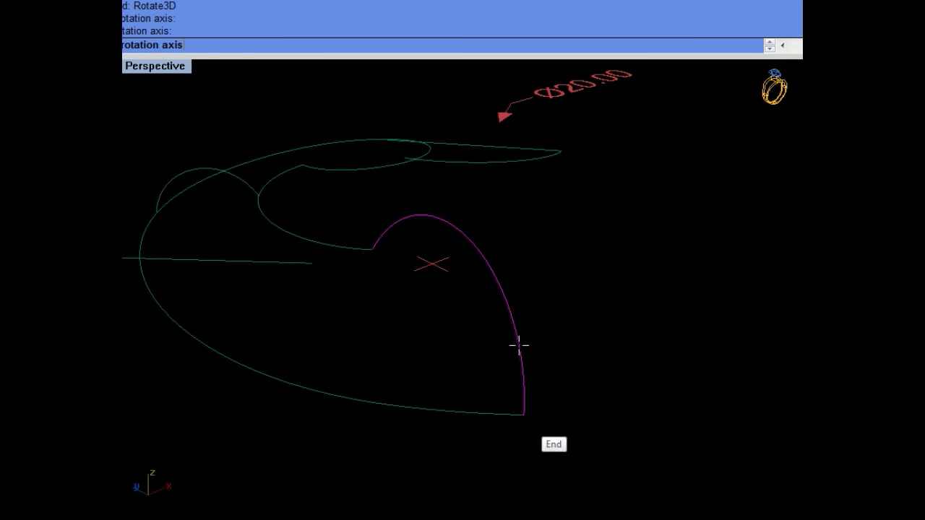
shift+middle_drag(438, 258, 557, 205)
click(557, 206)
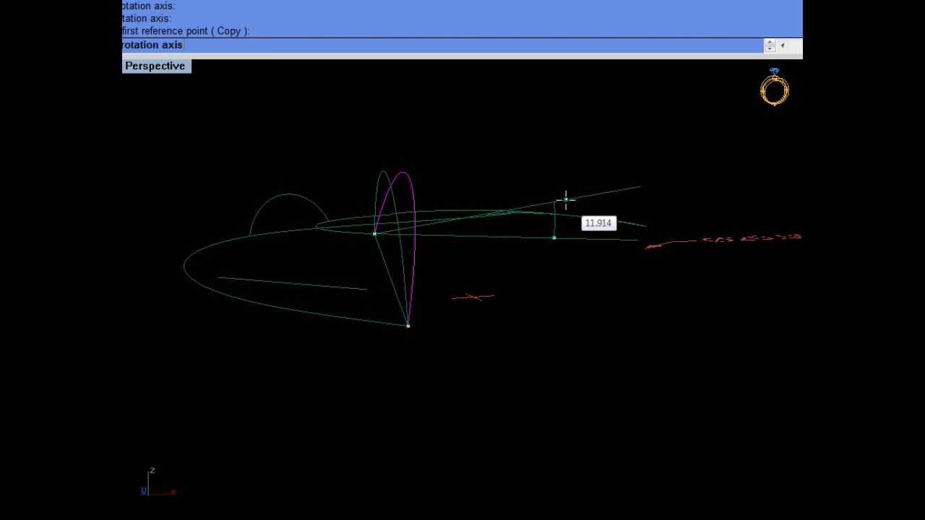
key(Escape)
mouse_move(505, 239)
right_down()
mouse_move(362, 258)
mouse_move(541, 250)
mouse_move(436, 180)
right_up()
key(F10)
Step: Nudge the connector curve's three middle control points slightly down
drag(434, 175, 600, 225)
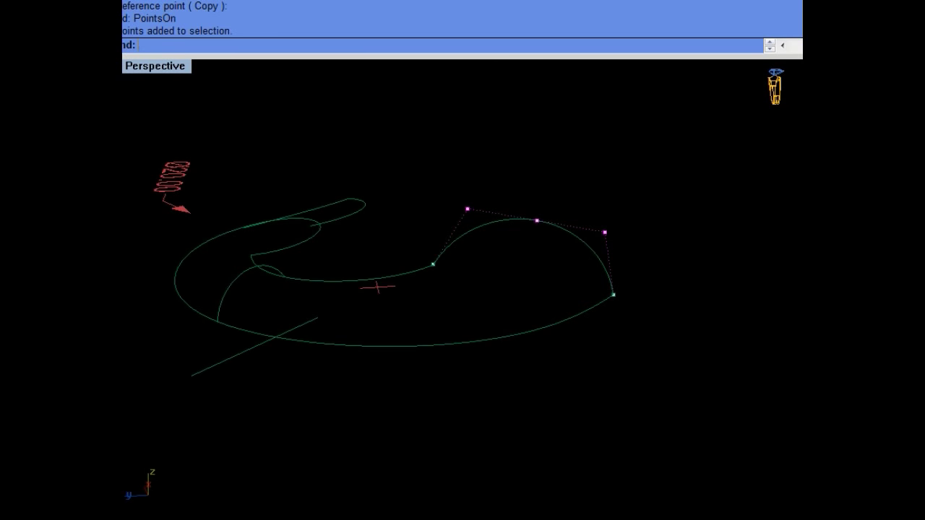
key(alt+Page_Down)
key(alt+Page_Down)
key(alt+Page_Down)
key(alt+Page_Down)
key(alt+Page_Down)
right_drag(382, 289, 576, 258)
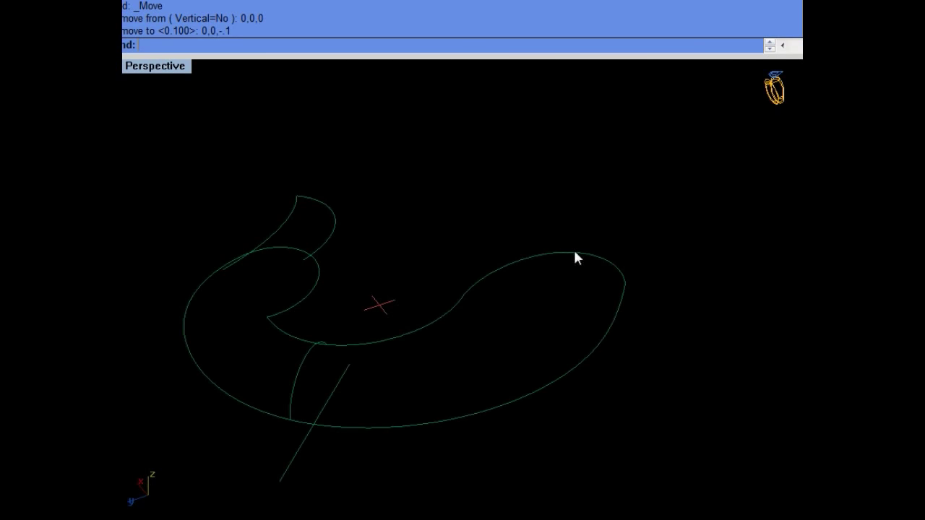
Step: Split the main outline curve where the curves cross and pick the inner split pieces
drag(616, 211, 573, 287)
click(390, 338)
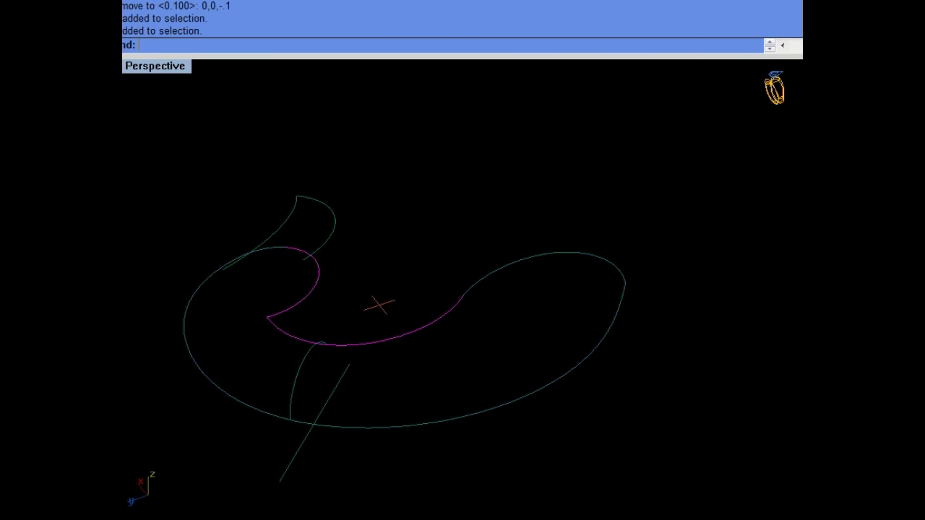
key(Return)
click(390, 337)
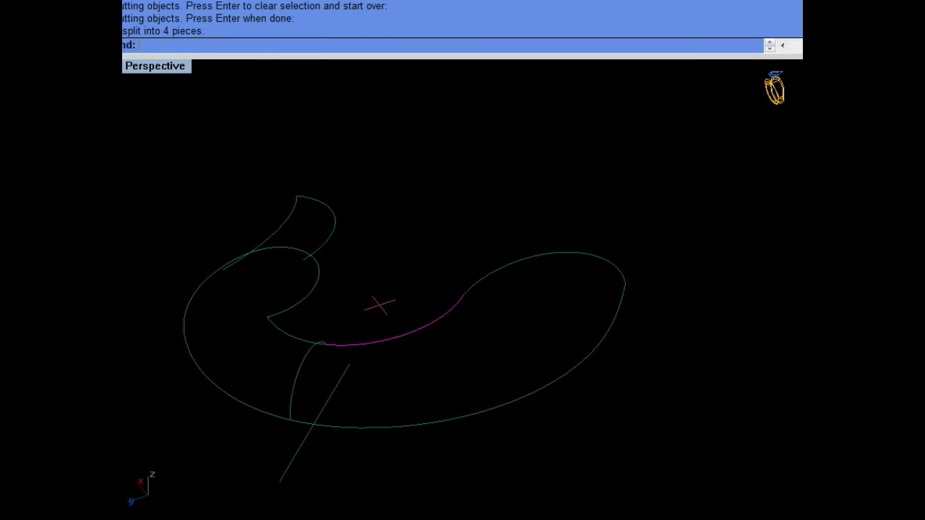
click(549, 383)
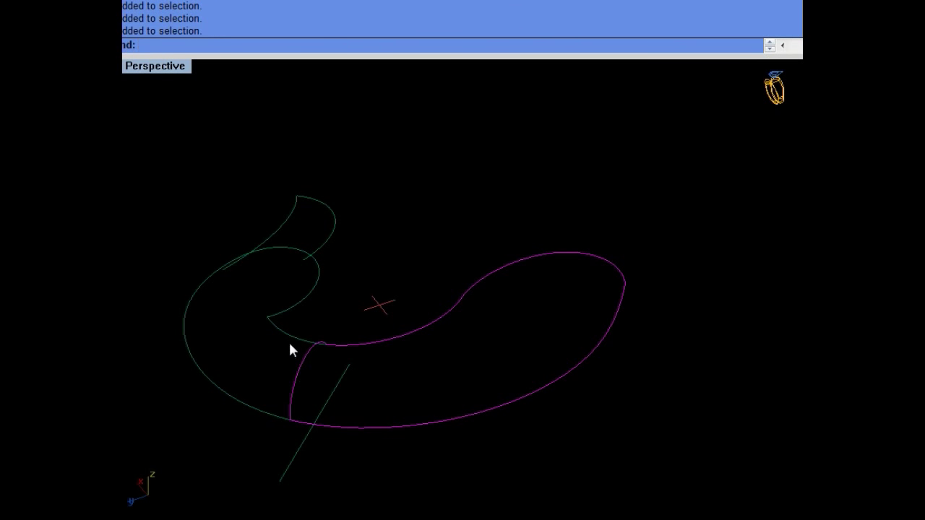
Step: Build a NetworkSrf over the body curves, then hide it and show the hidden solids
text(NetworkSrf)
key(Return)
key(Return)
mouse_move(492, 302)
right_down()
mouse_move(284, 298)
mouse_move(385, 289)
right_up()
key(ctrl+h)
key(ctrl+alt+h)
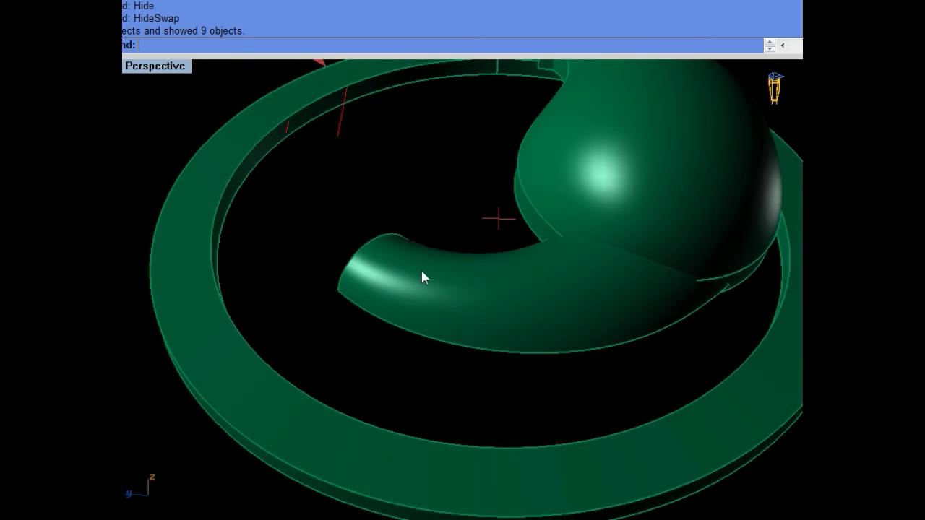
Step: Undo to restore the curves, then Sweep2 the neck profile along the edge curves
key(ctrl+z)
key(ctrl+z)
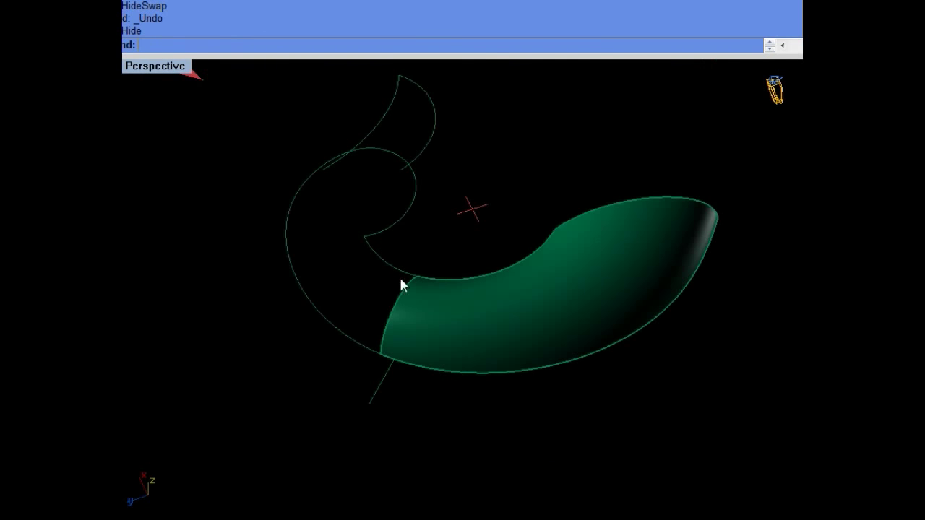
right_drag(399, 275, 388, 253)
click(377, 244)
scroll(387, 256, up, 2)
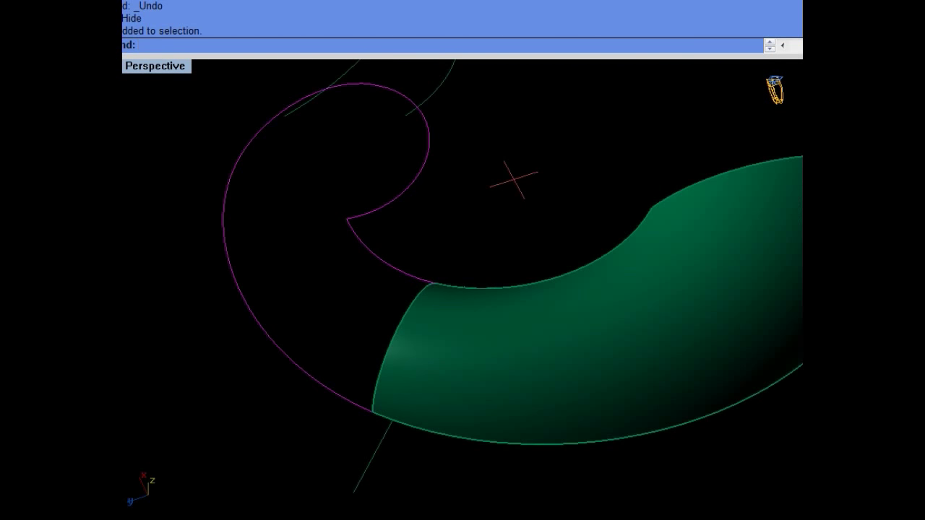
click(408, 312)
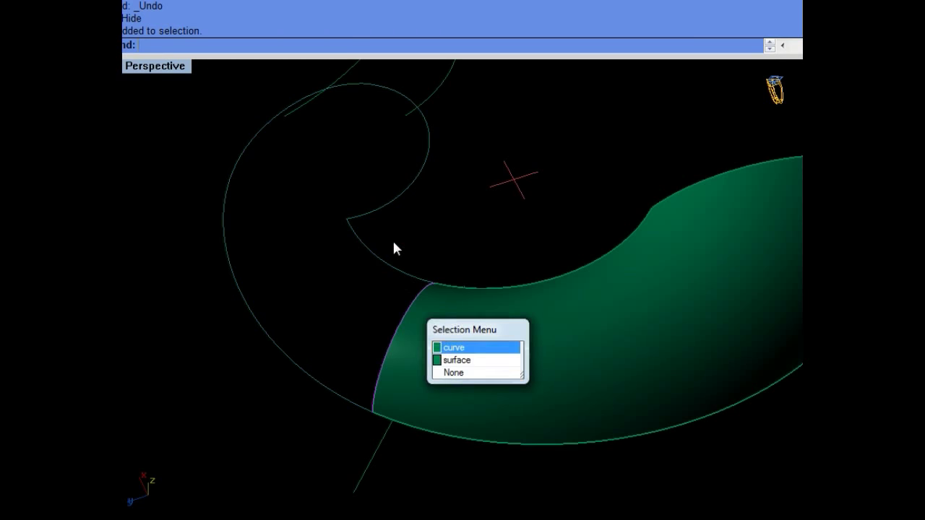
drag(317, 273, 216, 337)
right_click(240, 324)
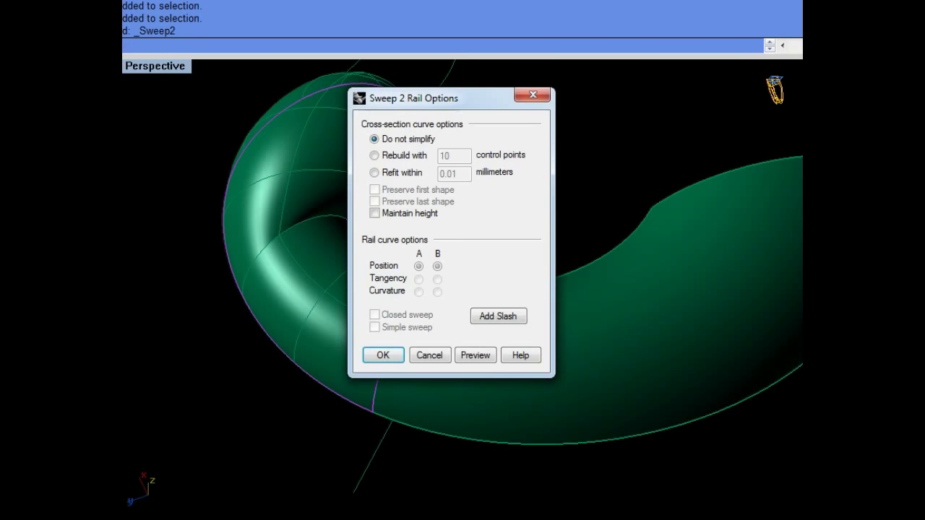
click(380, 355)
Step: Inspect the trial neck sweep in Top and Perspective views, then undo it
mouse_move(404, 310)
right_down()
mouse_move(470, 281)
mouse_move(483, 306)
right_up()
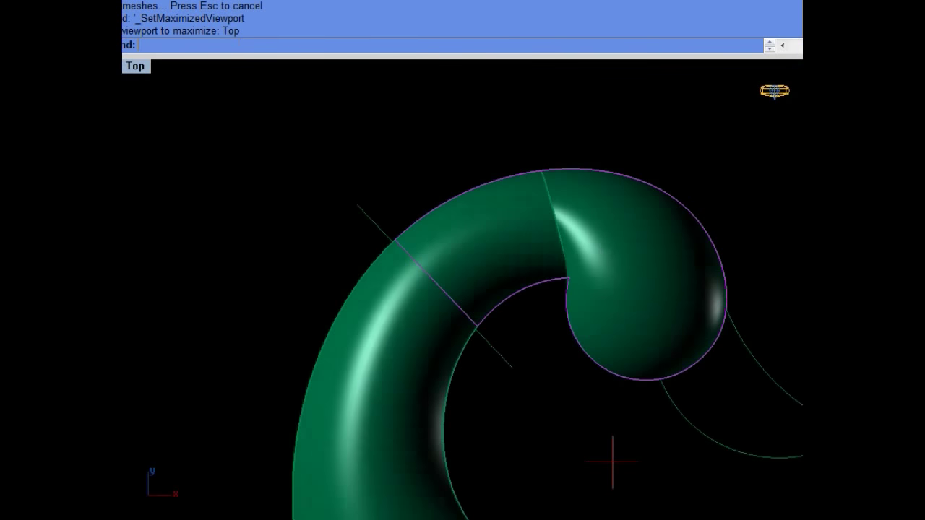
scroll(543, 249, down, 2)
scroll(543, 249, up, 1)
key(ctrl+Tab)
mouse_move(492, 306)
right_down()
mouse_move(429, 265)
mouse_move(272, 216)
mouse_move(454, 169)
mouse_move(128, 140)
mouse_move(291, 124)
right_up()
right_drag(495, 258, 370, 342)
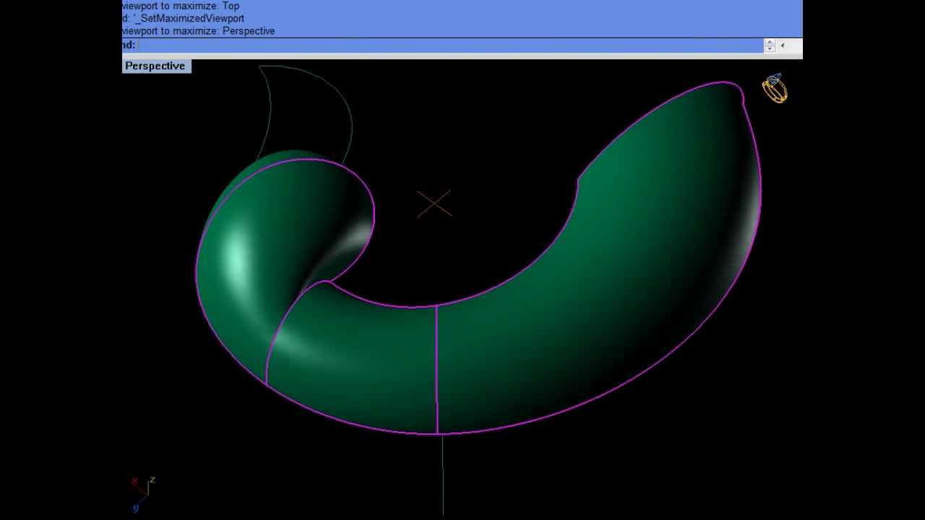
key(ctrl+z)
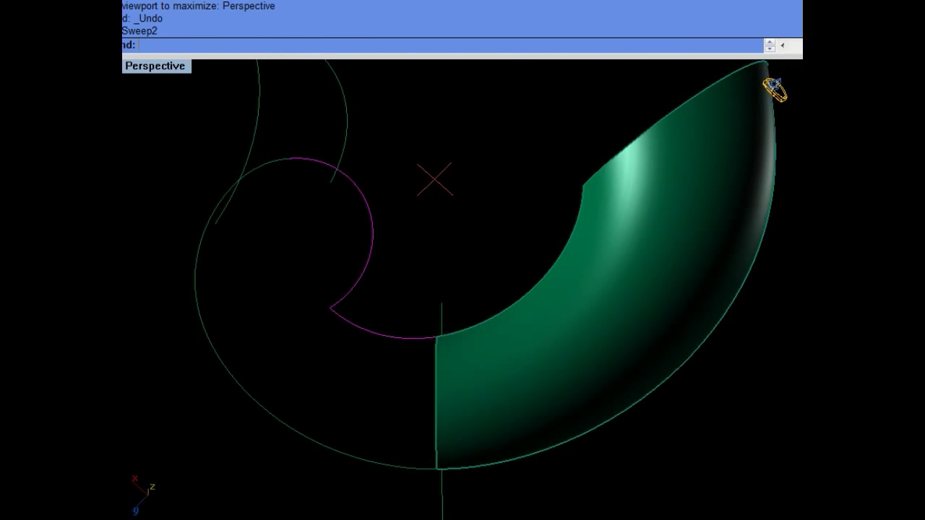
Step: Select the seam curve at the body's open end for Orient with Copy=Yes and Scale=3D
shift+right_drag(432, 373, 483, 356)
click(489, 356)
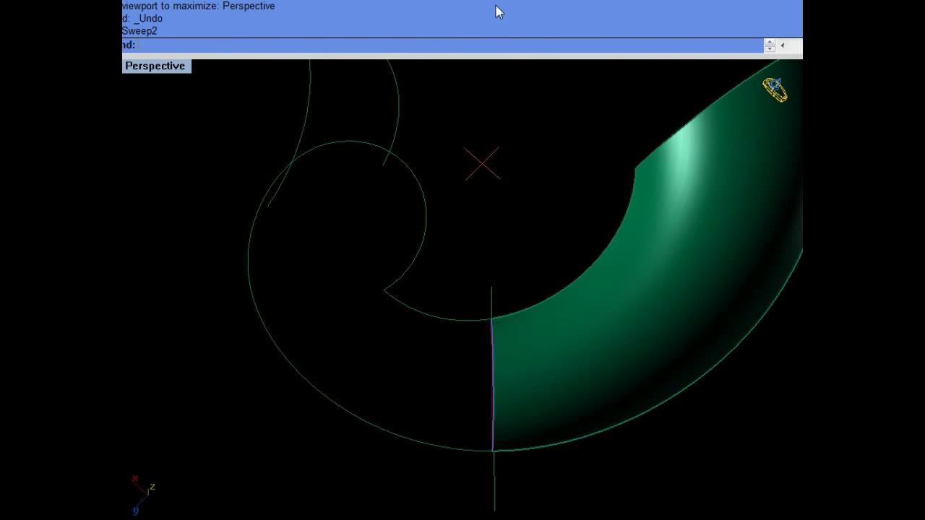
click(228, 1)
click(212, 46)
click(237, 46)
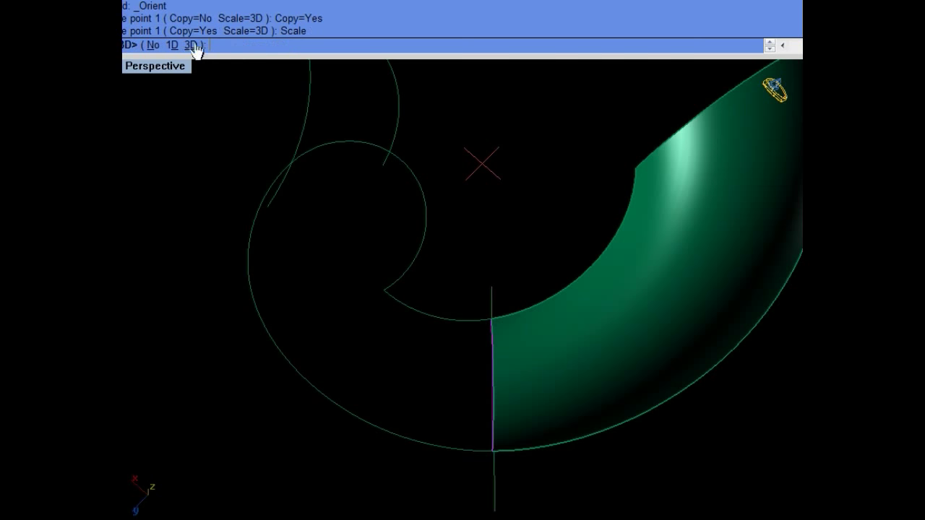
click(190, 46)
Step: Reference the section curve's ends and place scaled copies from the inner to the outer arc
right_drag(457, 297, 433, 303)
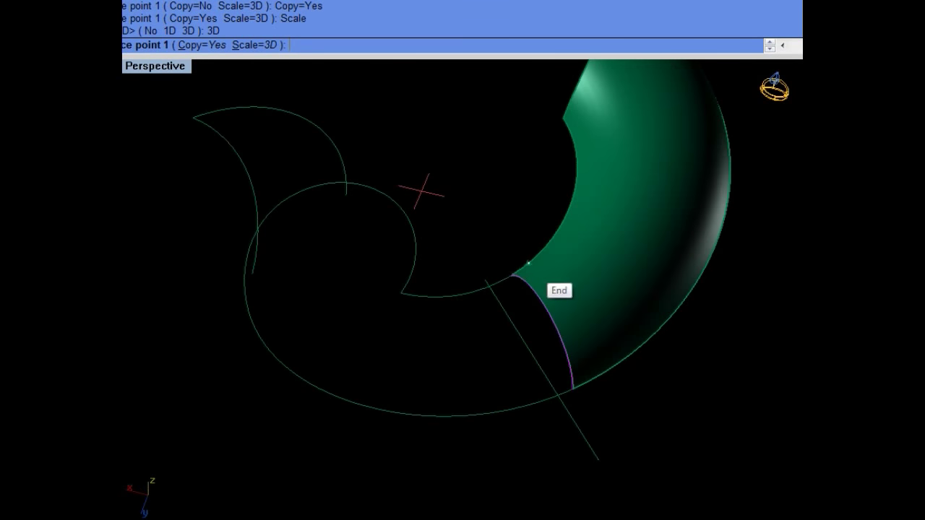
click(568, 390)
key(Left)
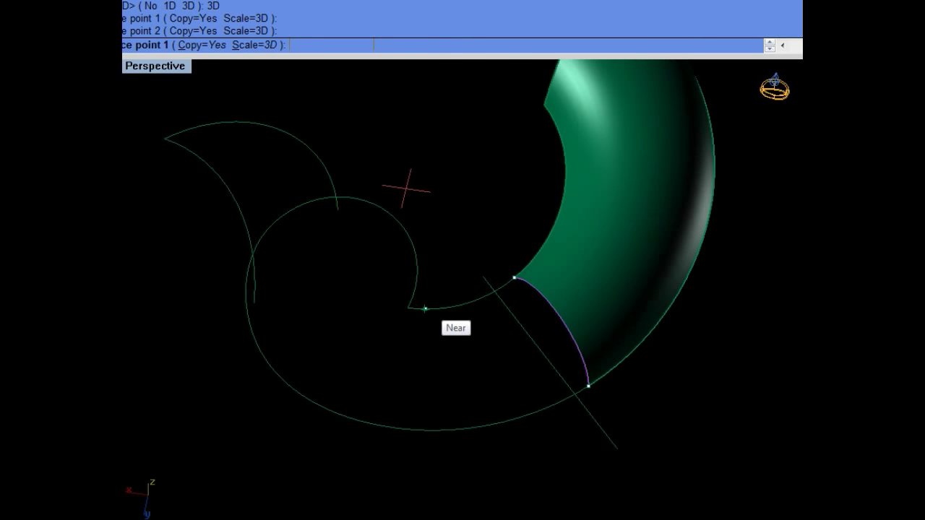
click(425, 308)
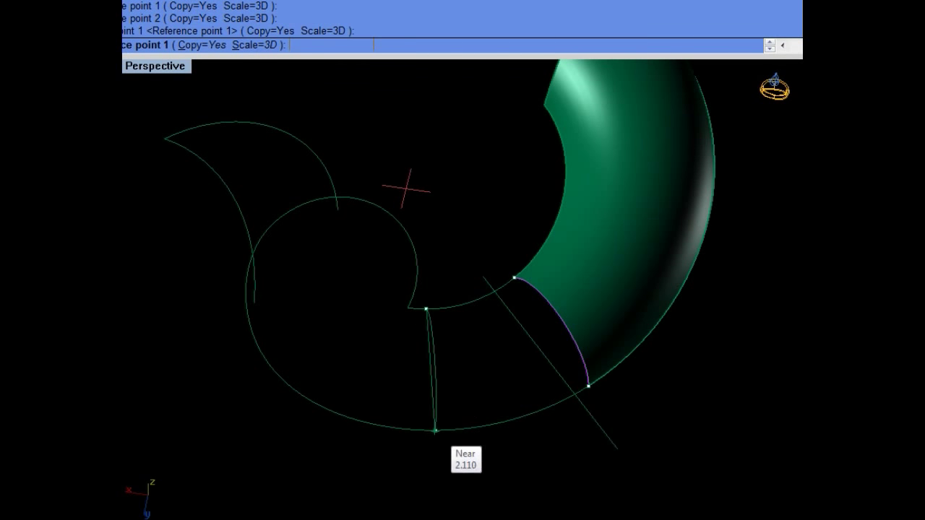
click(436, 432)
key(Left)
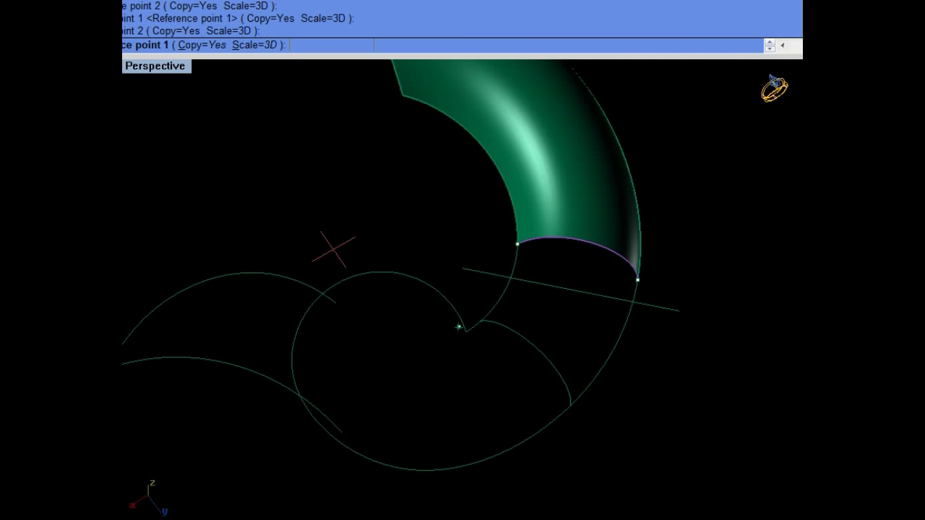
click(448, 301)
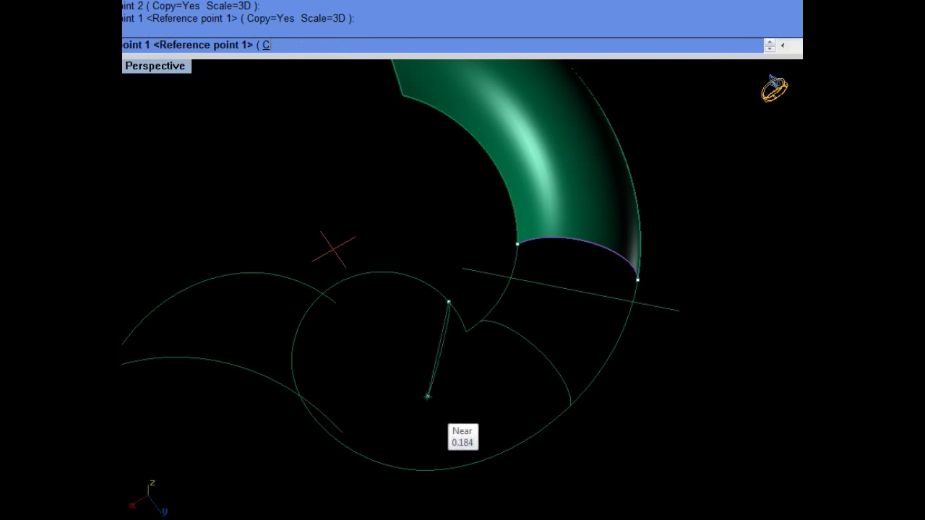
key(Up)
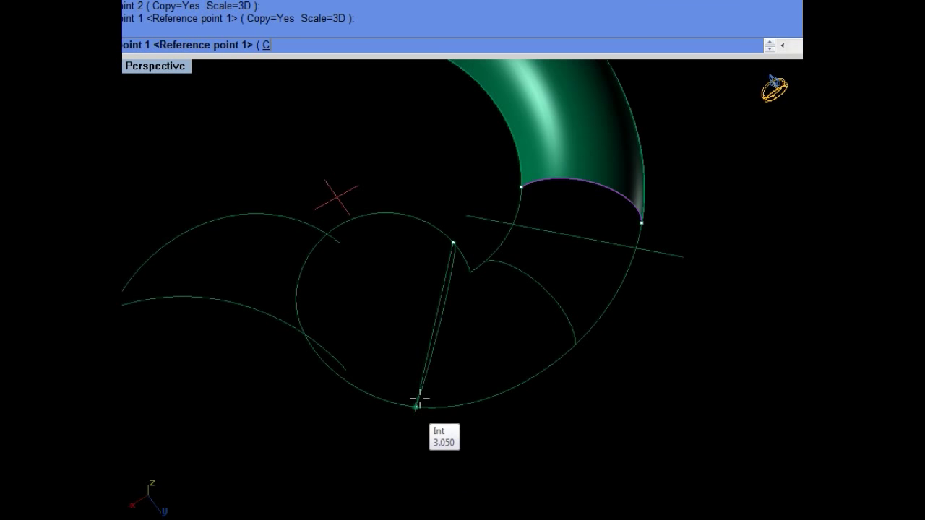
key(Escape)
Step: Place a final 3D-scaled copy spanning the swan head's round loop
key(Right)
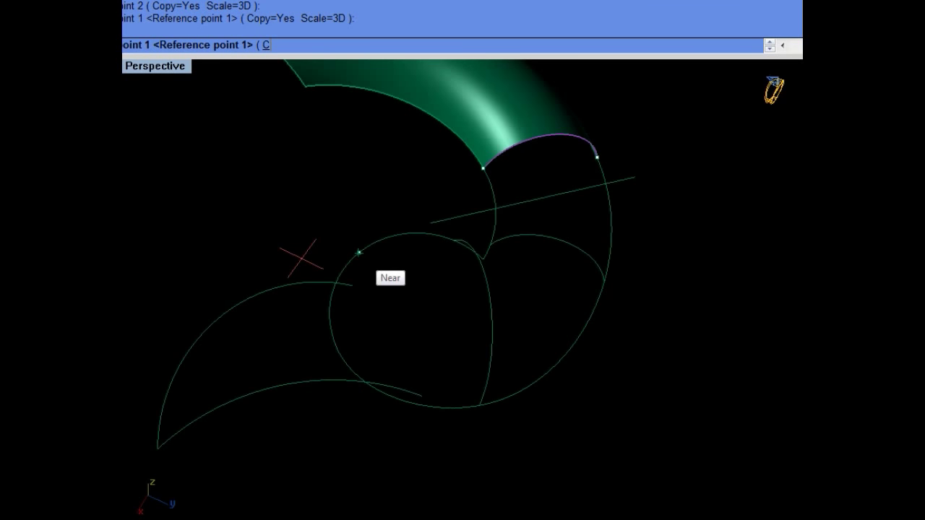
click(363, 246)
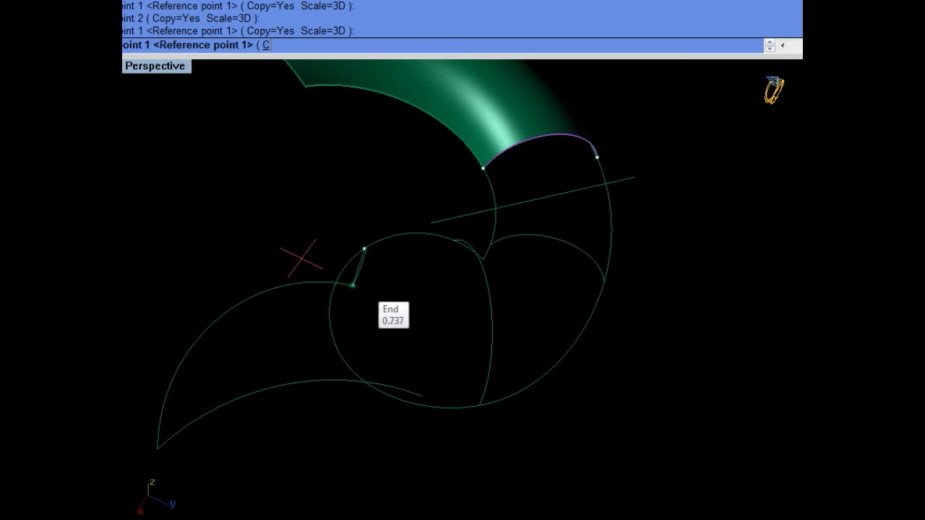
scroll(359, 380, up, 2)
click(359, 380)
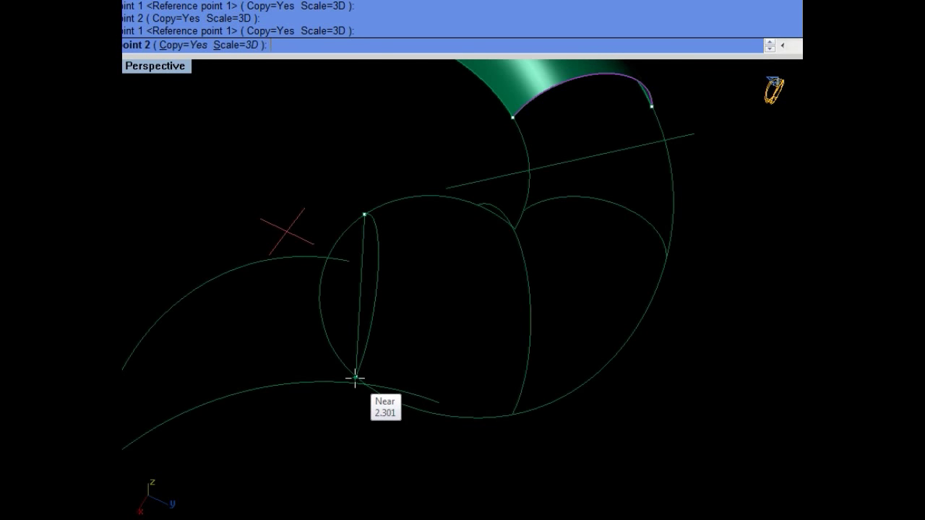
click(376, 270)
key(Return)
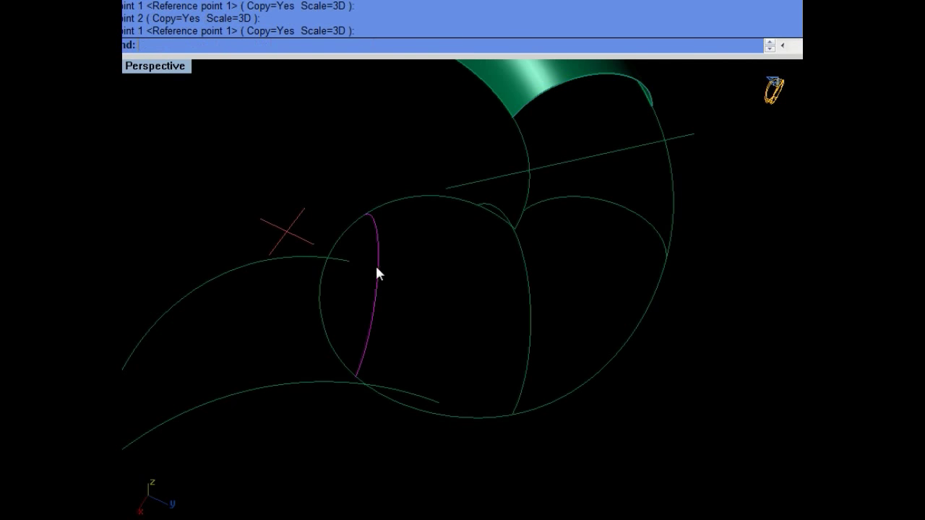
text(rr)
key(Return)
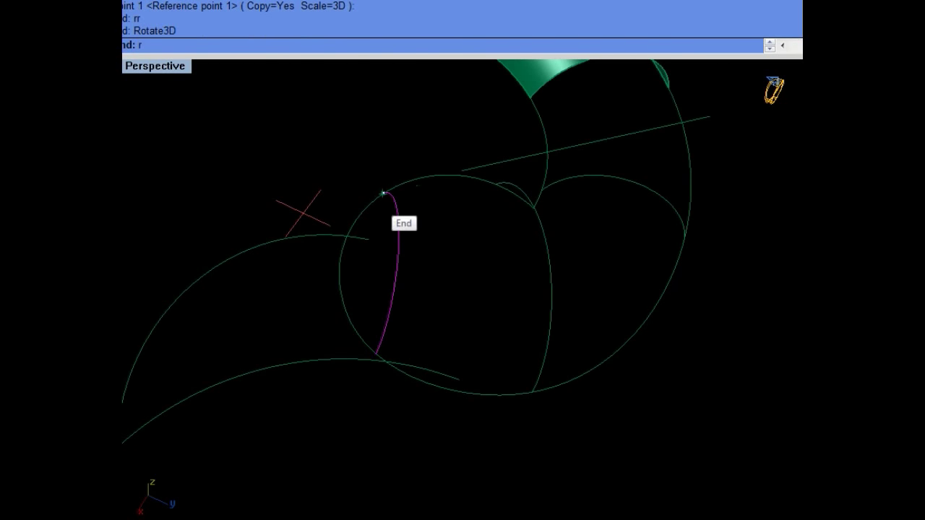
Step: Rotate the first copied section curve about the line through its top and lower ends
click(383, 193)
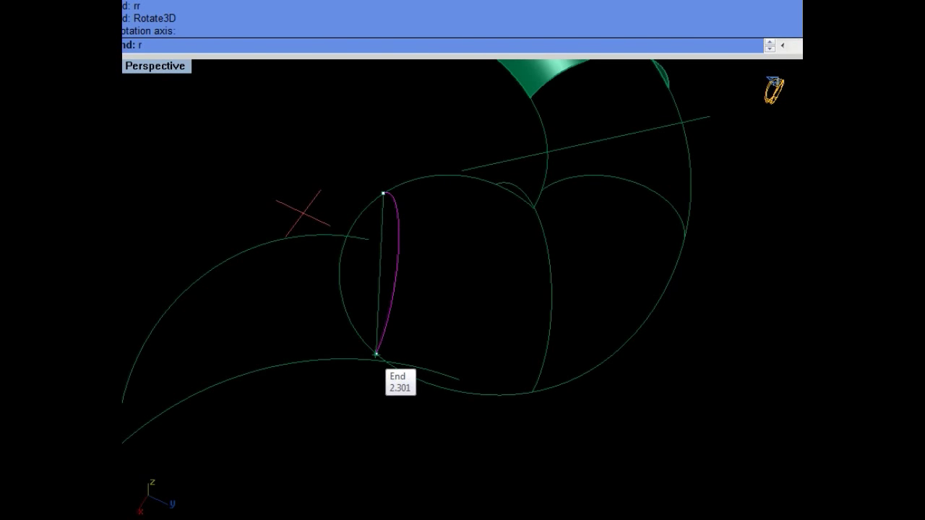
click(399, 355)
scroll(400, 330, down, 3)
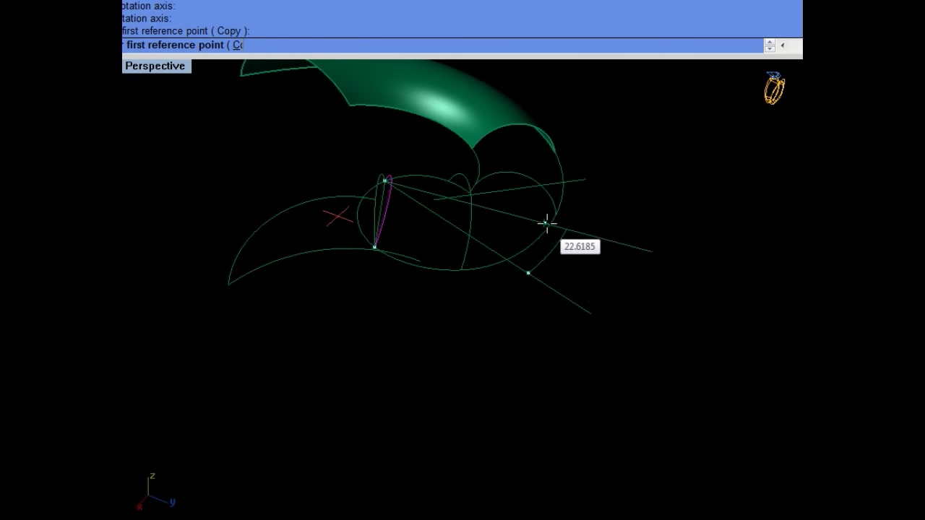
click(557, 239)
click(557, 239)
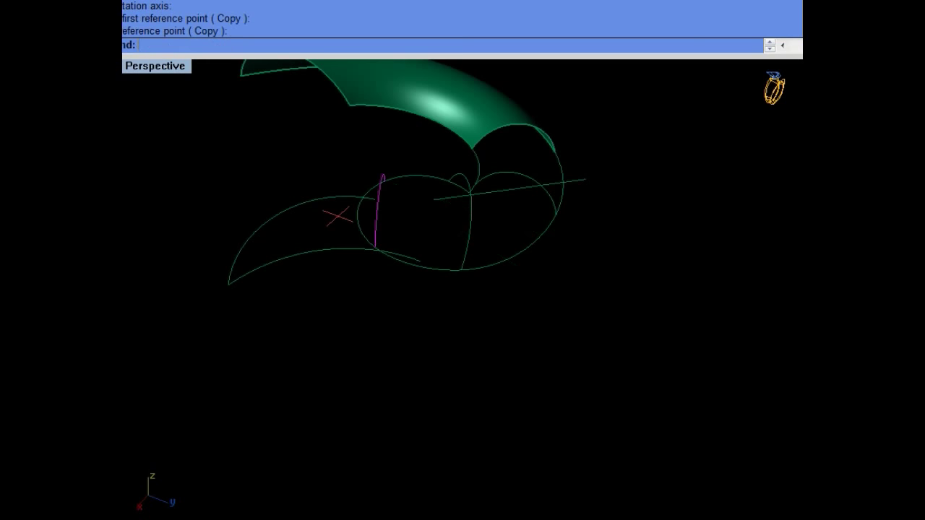
key(Down)
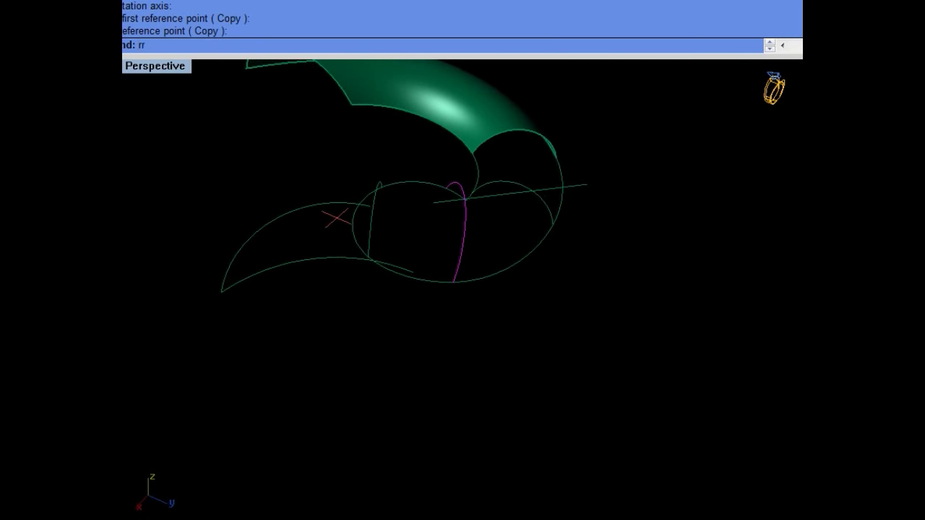
Step: Rotate the second section curve about its end points using two reference points
key(Return)
click(447, 193)
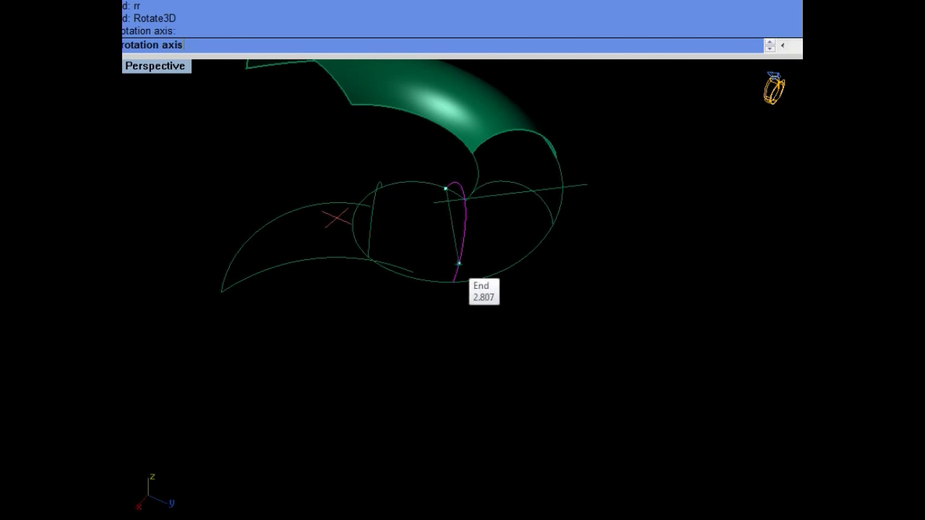
click(465, 323)
key(Up)
click(569, 277)
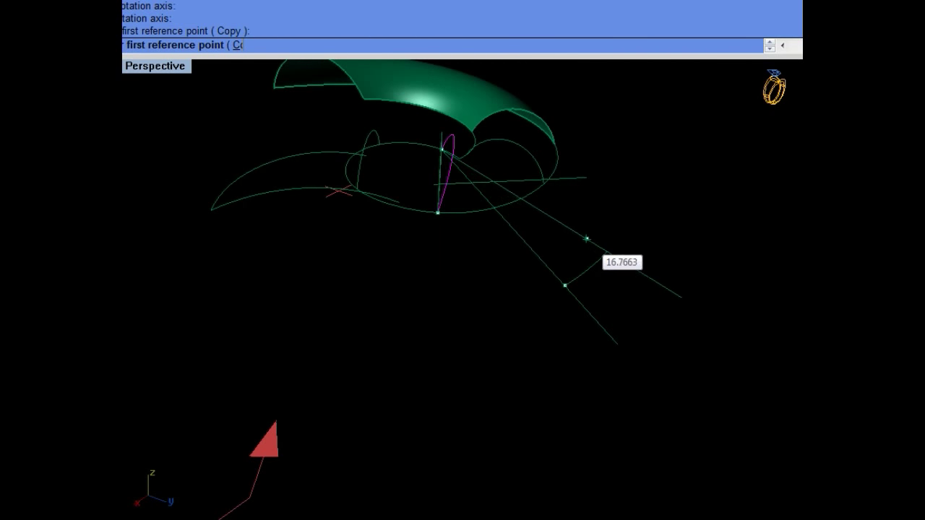
click(587, 238)
Step: Select the neck curl's outer loop, inner curve and section curves
mouse_move(587, 239)
right_down()
mouse_move(405, 168)
mouse_move(390, 239)
right_up()
click(388, 181)
right_drag(347, 219, 328, 210)
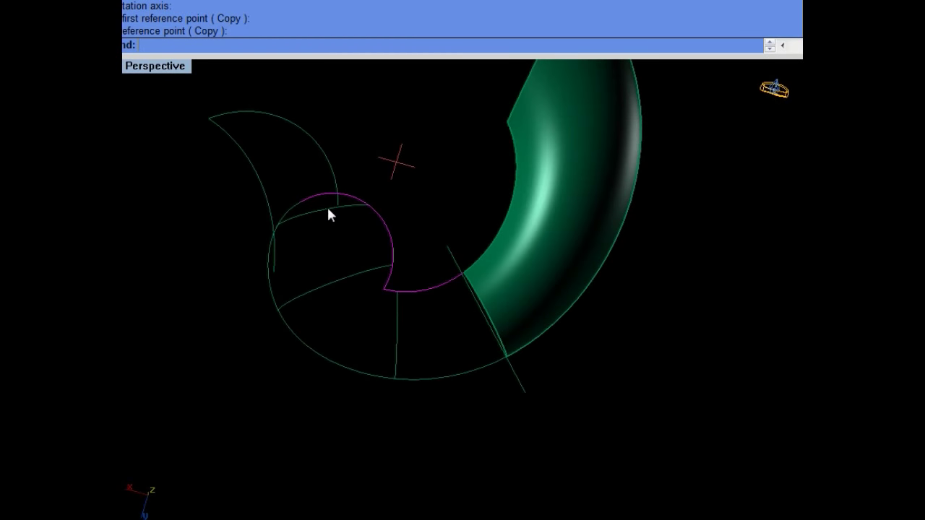
click(297, 206)
drag(336, 243, 312, 310)
click(396, 321)
click(478, 302)
Step: Build a network surface across the neck curl curves and inspect the tube
key(Return)
key(Return)
key(Return)
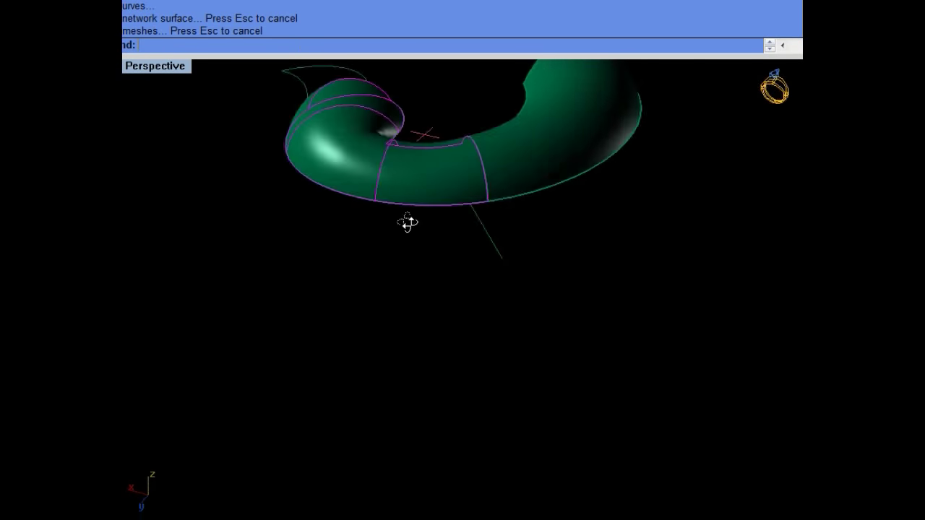
right_drag(407, 222, 392, 324)
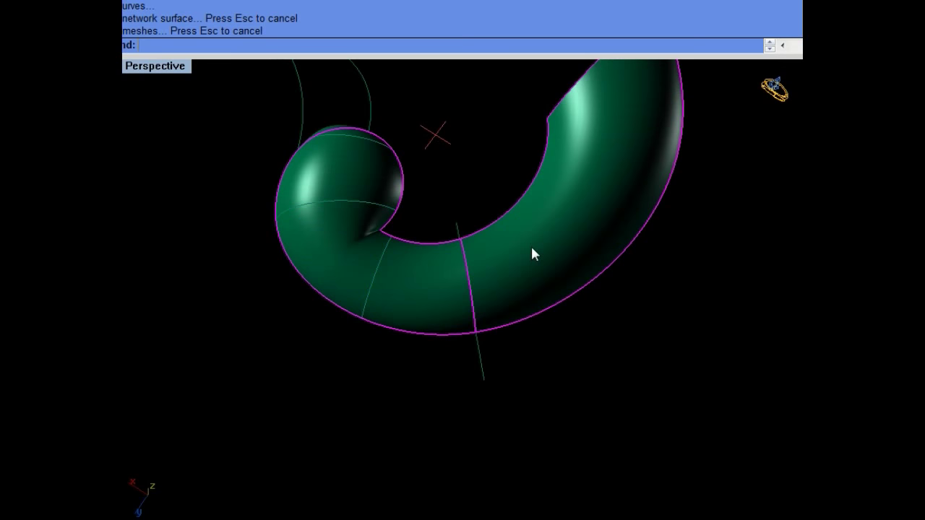
right_drag(530, 245, 499, 289)
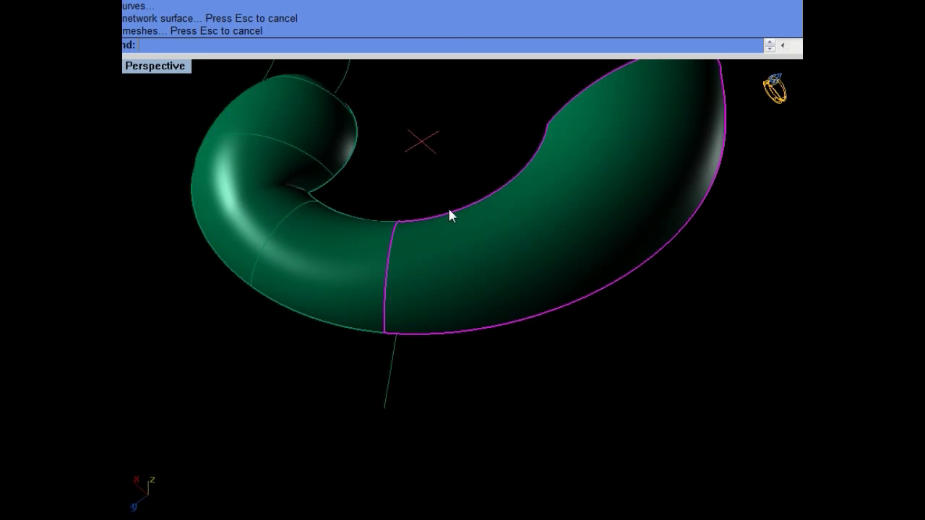
right_drag(433, 304, 357, 286)
click(357, 286)
key(Escape)
Step: Copy the tube's inner and outer edges as curves with DupEdge
text(de)
key(Return)
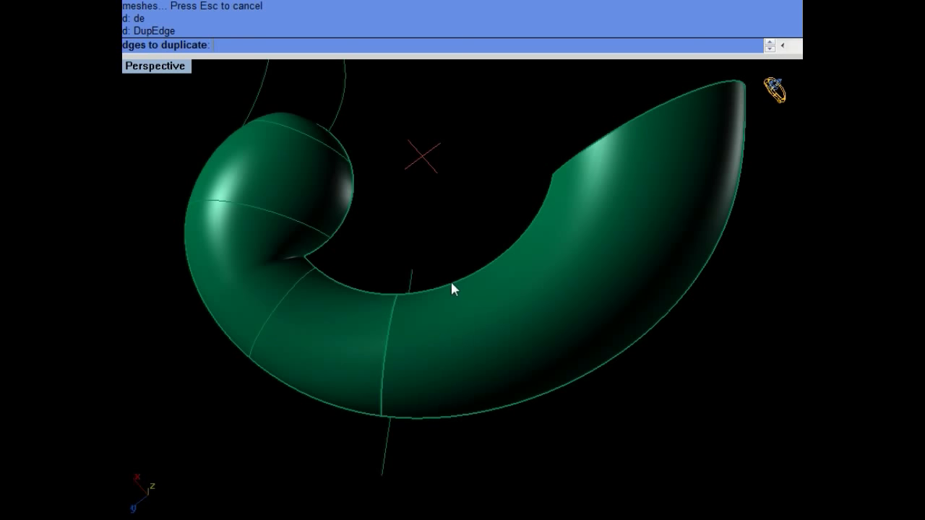
click(451, 283)
click(463, 417)
mouse_move(453, 355)
right_down()
mouse_move(508, 293)
mouse_move(531, 300)
right_up()
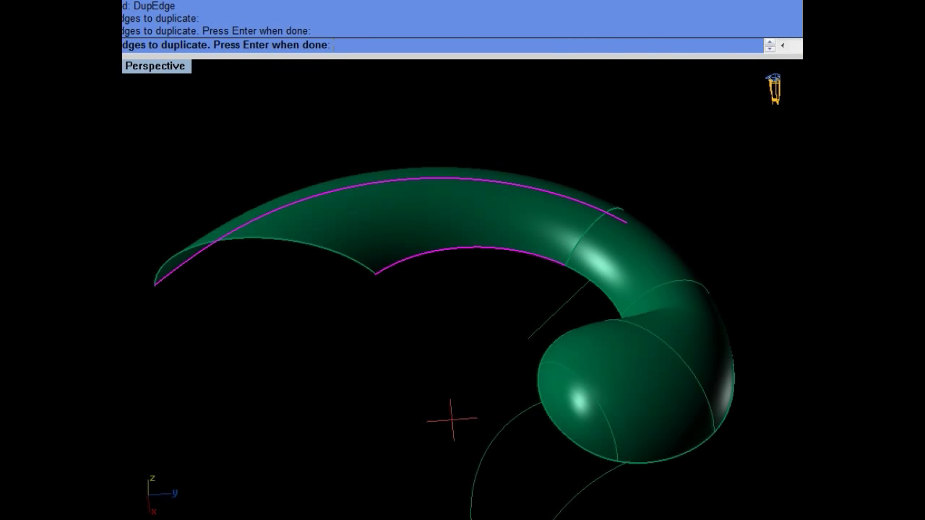
key(Return)
Step: Draw a closing curve from the inner edge's end to the left tip and select it with the edges
click(376, 276)
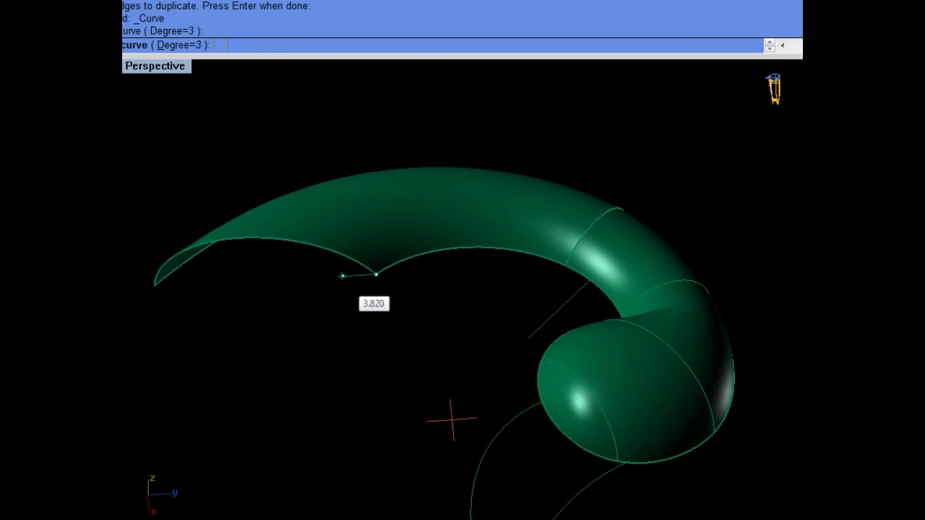
click(157, 284)
key(Return)
click(175, 266)
click(217, 309)
Step: Try a two-rail sweep between the curves, undo it, and select the surface to hide
click(389, 275)
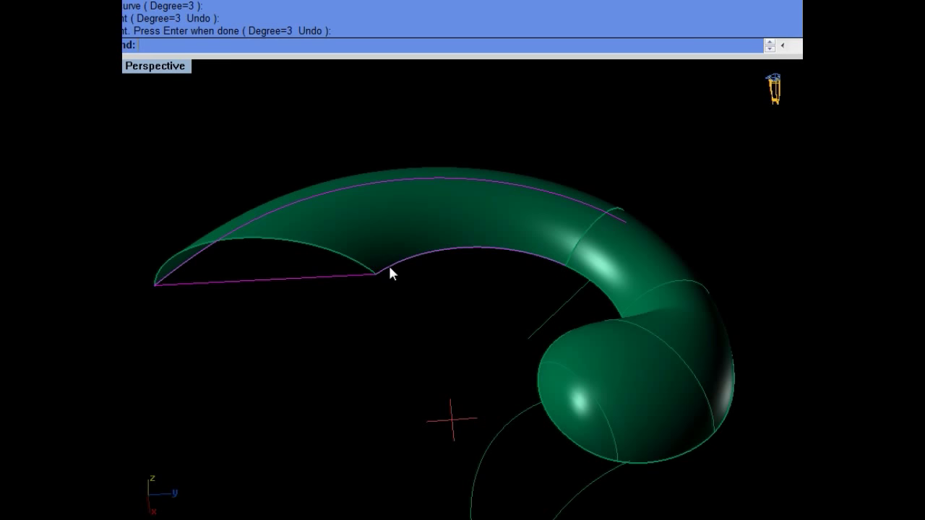
key(Return)
mouse_move(299, 289)
right_down()
mouse_move(510, 262)
mouse_move(470, 301)
mouse_move(425, 309)
right_up()
key(ctrl+z)
click(315, 275)
Step: Move the curled neck piece down by 1 unit in the maximized Top view
key(ctrl+F1)
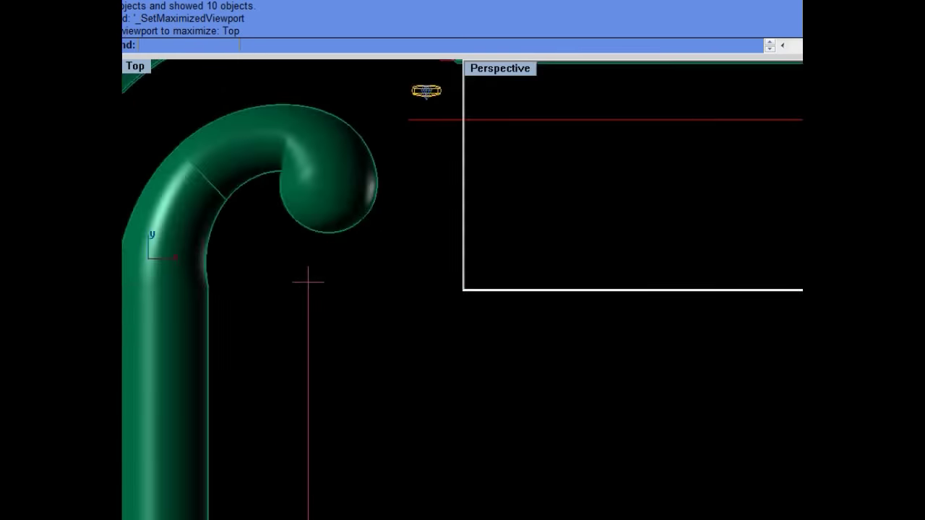
click(491, 416)
right_drag(491, 416, 440, 315)
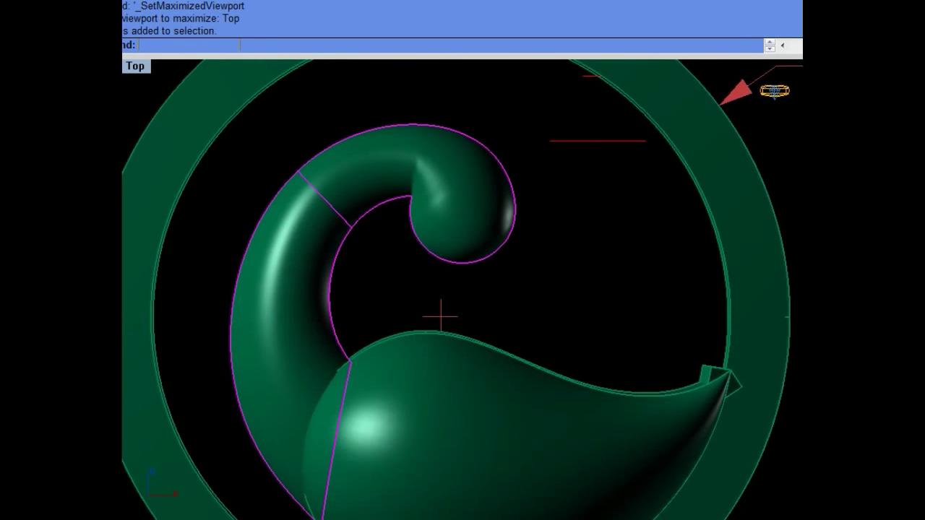
key(alt+Page_Down)
scroll(470, 391, down, 1)
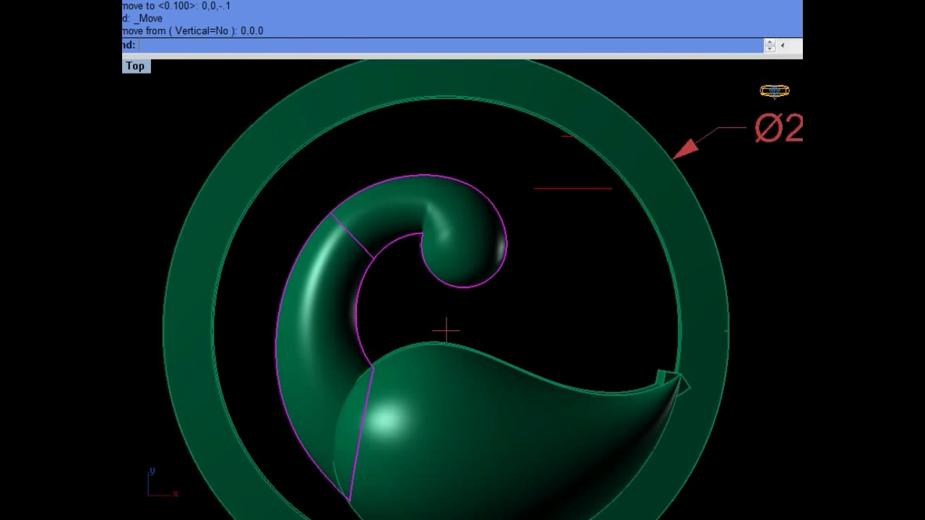
Step: Run HideSwap to show the curves and select the tail outline arcs
text(HideSwap)
key(Return)
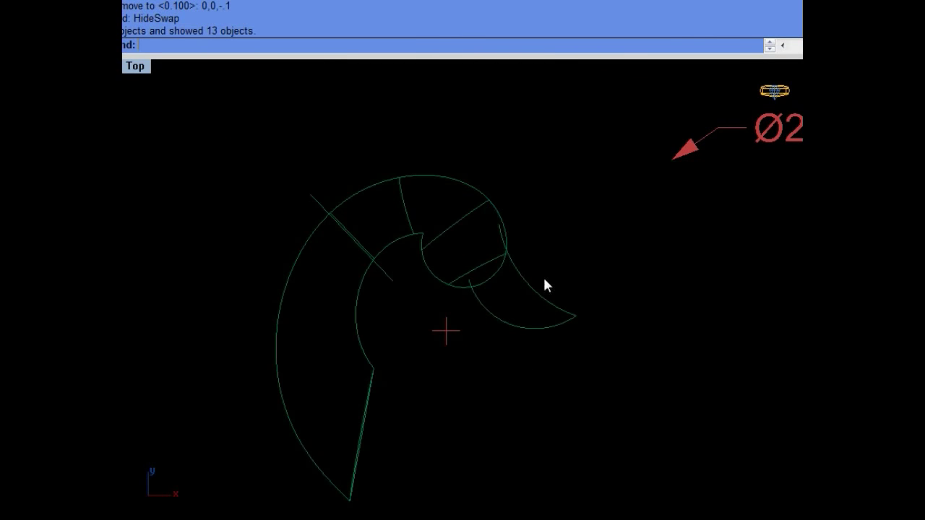
drag(543, 284, 569, 317)
scroll(533, 292, up, 2)
click(516, 336)
scroll(487, 216, up, 1)
scroll(384, 380, up, 1)
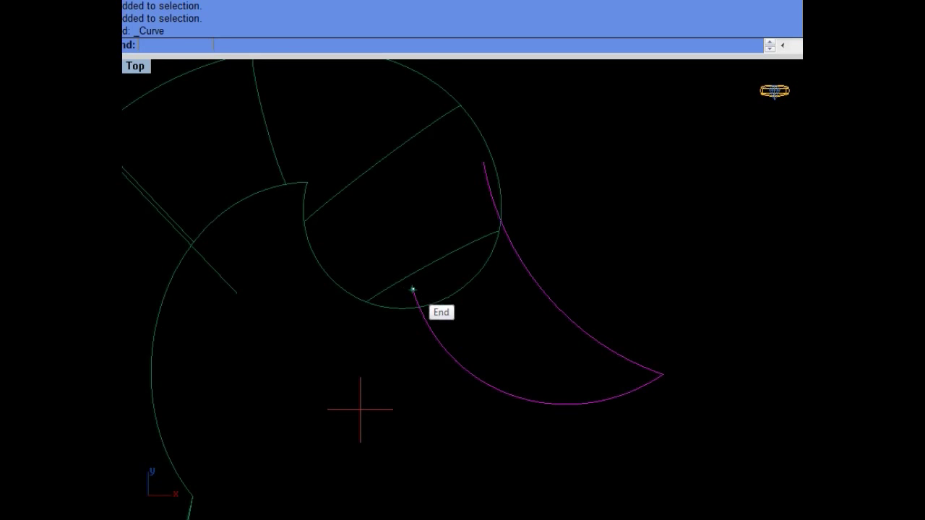
Step: Draw a bridging curve from the head arc's end to the tail arc
click(413, 290)
scroll(505, 232, up, 1)
scroll(509, 234, up, 1)
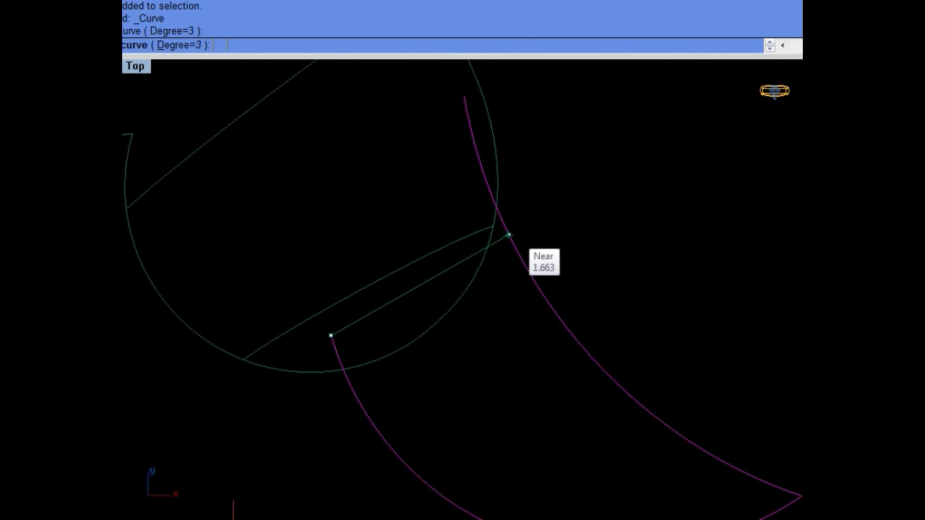
click(515, 231)
click(516, 237)
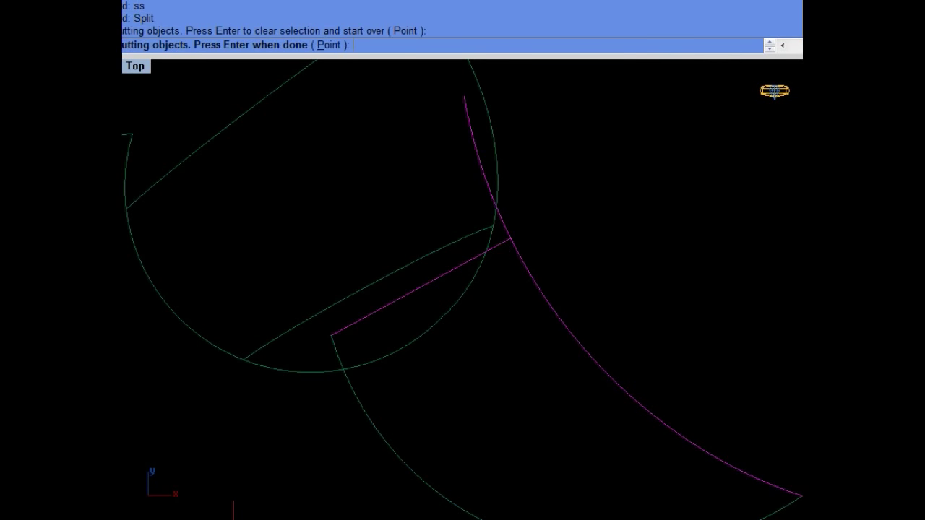
Step: Split the tail arc at the new curve and delete the leftover arc piece
click(510, 233)
key(Return)
key(Delete)
click(501, 244)
scroll(500, 249, down, 1)
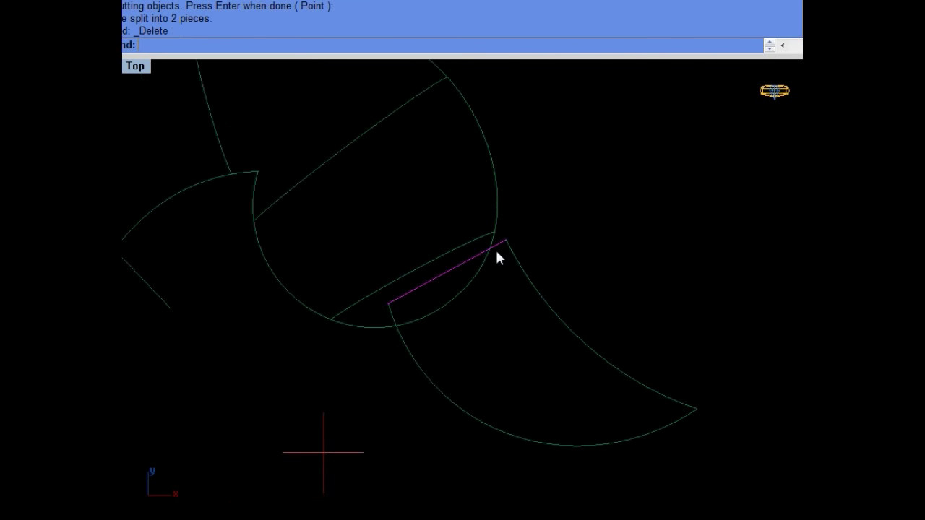
Step: Rebuild the connector curve to 4 points, degree 3, and select its middle control points
key(ctrl+h)
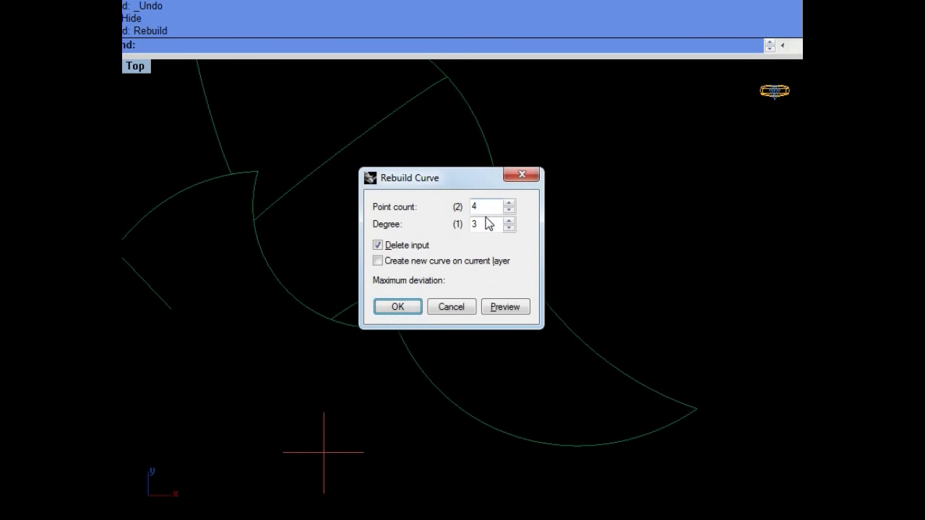
click(496, 312)
key(Return)
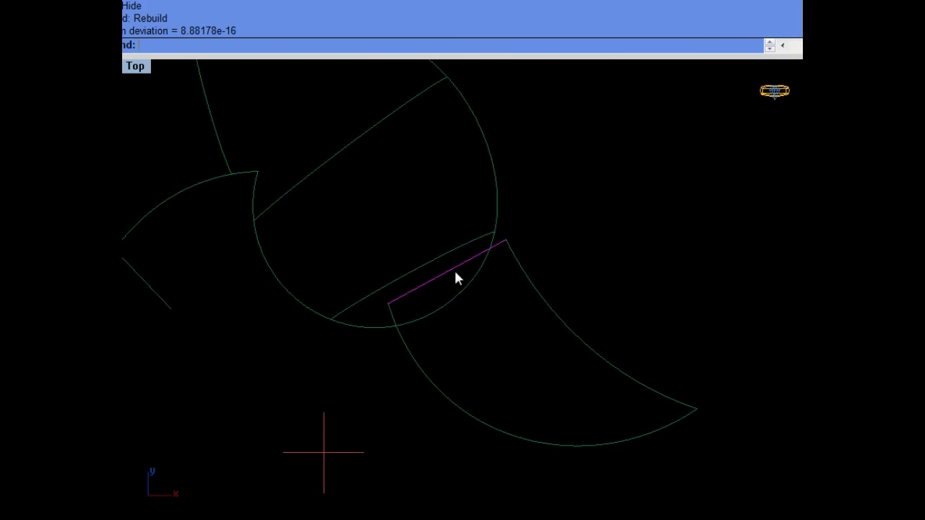
key(F10)
drag(478, 303, 471, 292)
key(ctrl+F4)
mouse_move(437, 293)
right_down()
mouse_move(325, 341)
mouse_move(405, 304)
right_up()
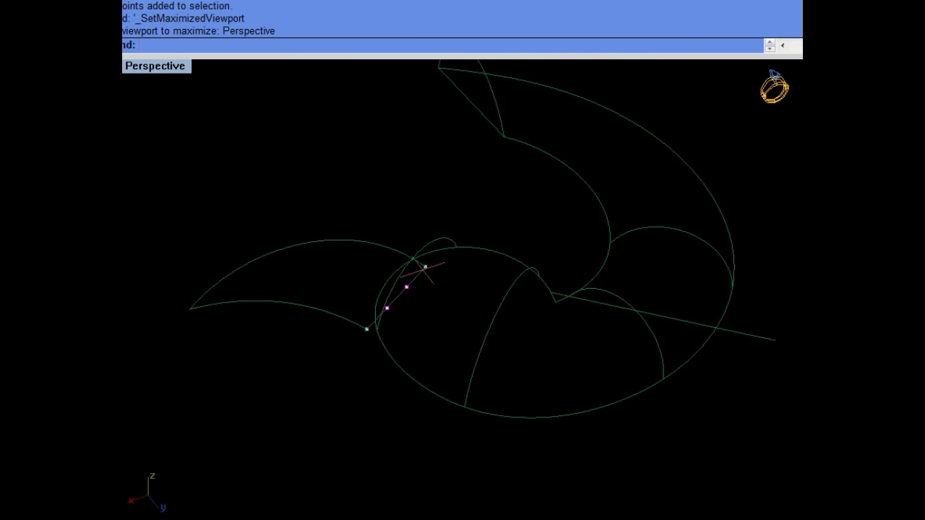
Step: Raise the bridging curve's selected control points by 0.1 twice, orbiting to check the arch
key(alt+Page_Up)
right_drag(468, 253, 356, 201)
scroll(356, 201, up, 2)
scroll(356, 201, up, 2)
key(alt+Page_Up)
right_drag(463, 303, 434, 260)
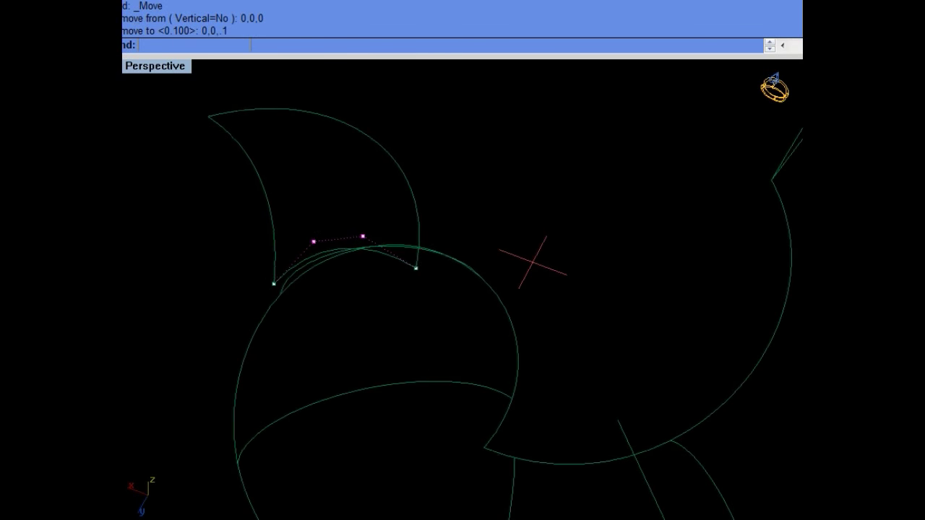
mouse_move(462, 289)
right_down()
mouse_move(448, 188)
mouse_move(329, 350)
right_up()
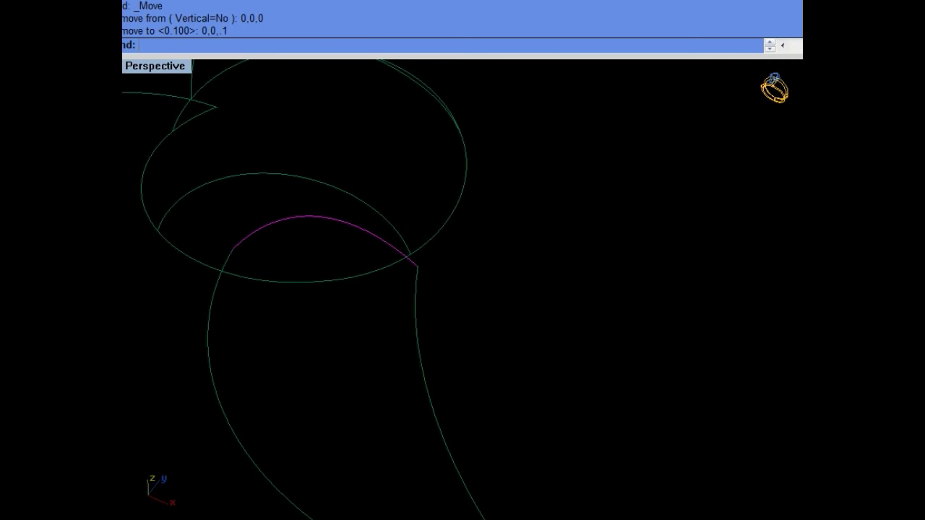
Step: Draw a three-point curve across the top from the arch's left end to its right end
click(122, 104)
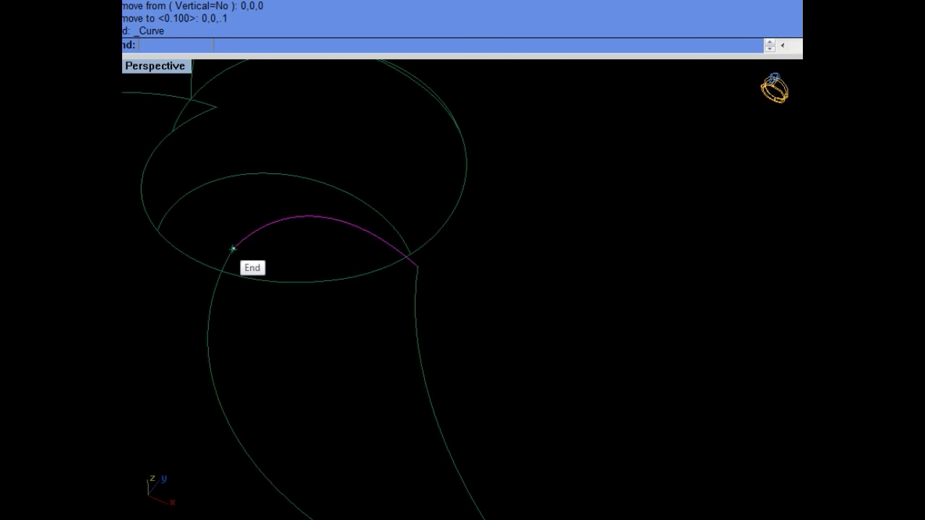
click(233, 248)
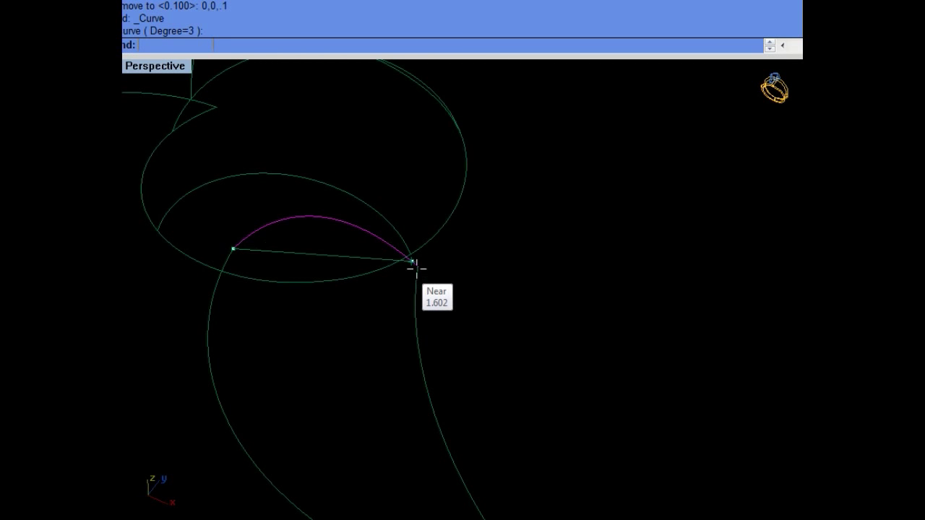
click(419, 266)
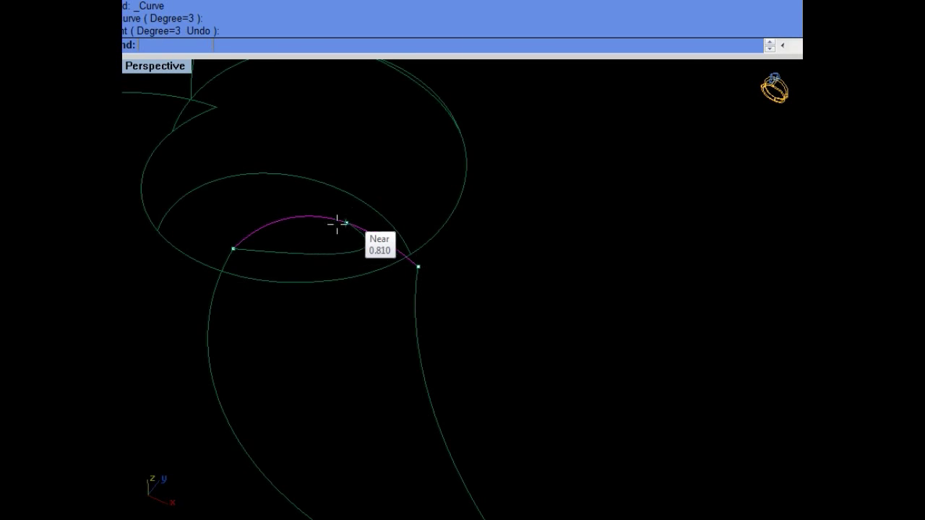
click(337, 258)
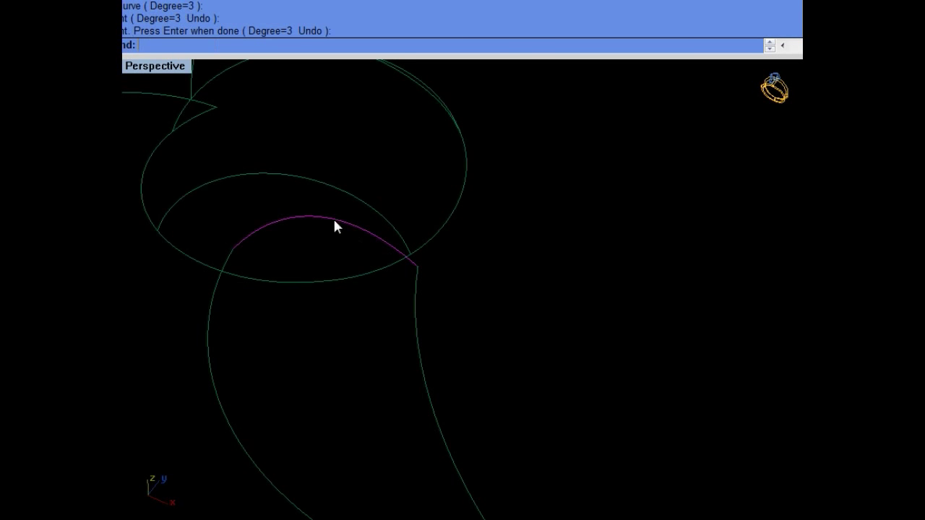
key(Return)
key(Return)
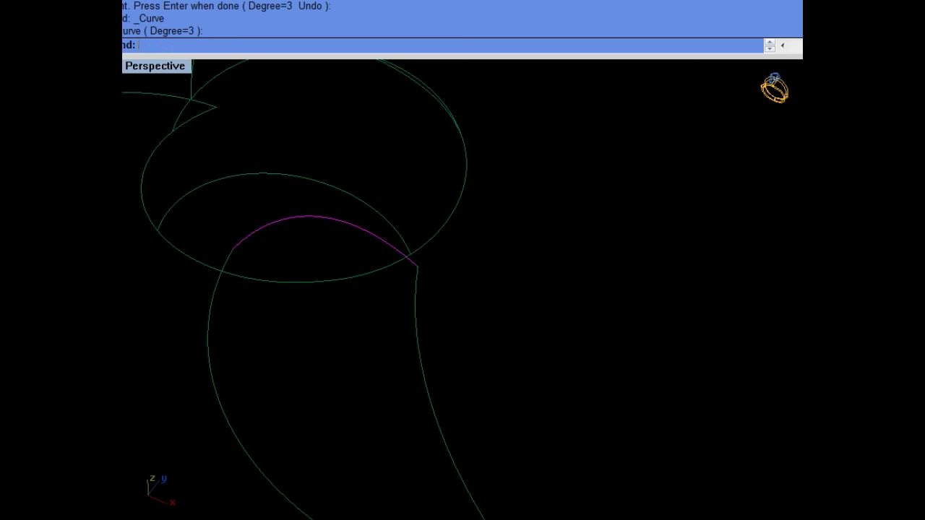
Step: Try an arc between the same ends, delete it, and select the two side curves as sweep rails
click(206, 45)
click(234, 45)
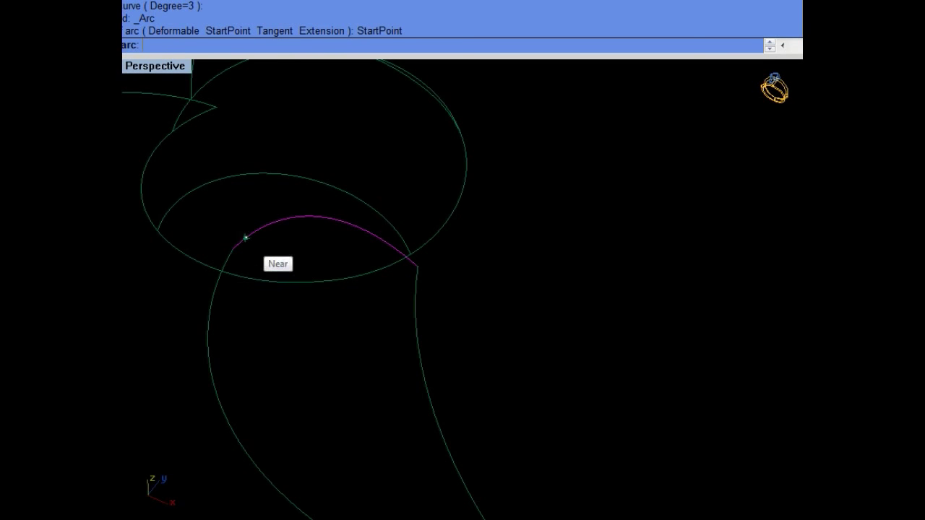
click(245, 237)
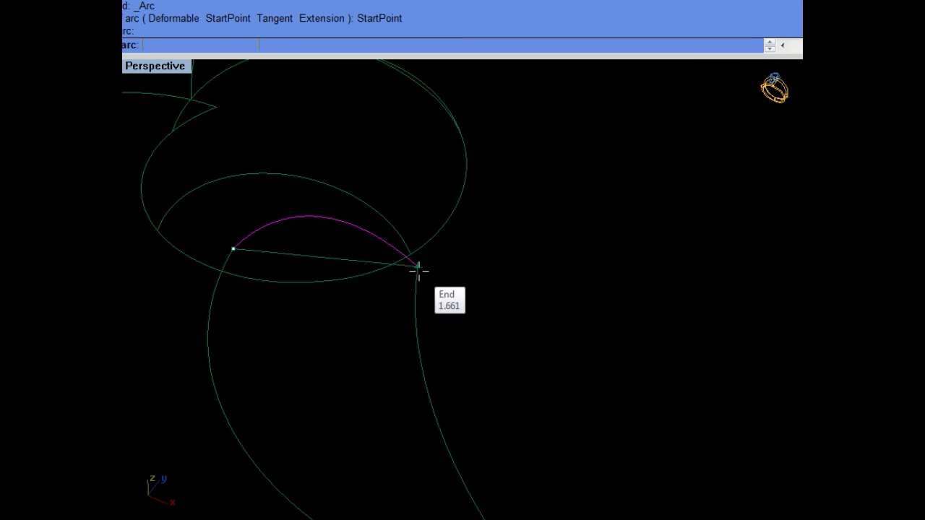
click(418, 269)
click(331, 218)
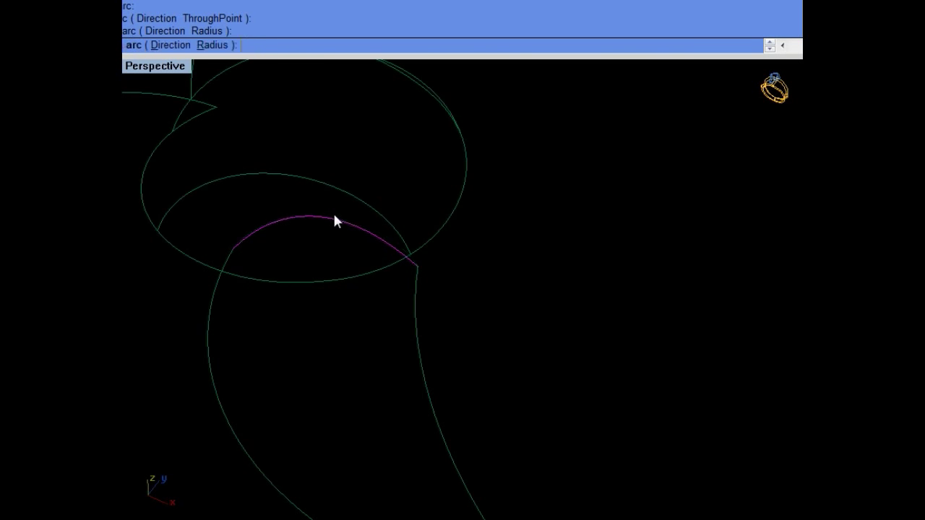
click(349, 250)
key(Delete)
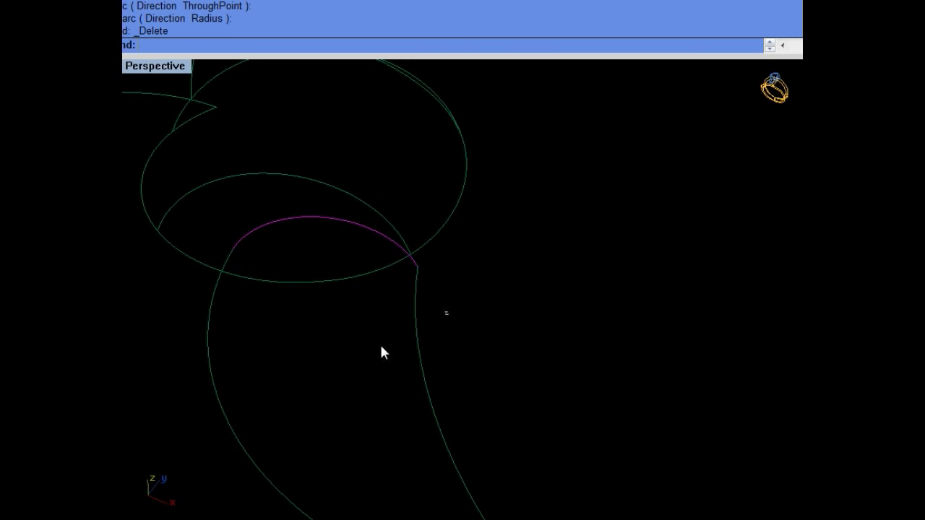
click(417, 351)
drag(328, 344, 185, 400)
Step: Create the swept surface, swap the hidden solids back into view, and extend a surface edge
key(Return)
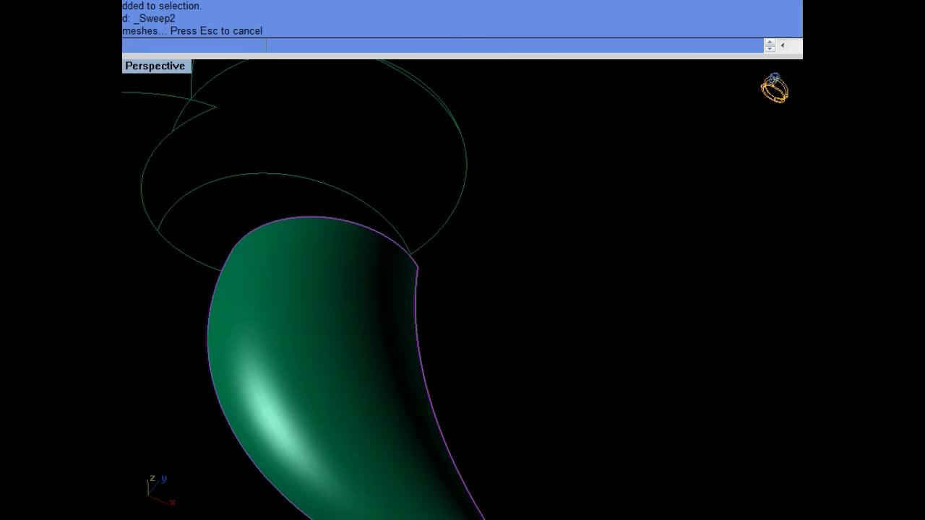
key(ctrl+h)
key(ctrl+shift+h)
text(x)
key(Return)
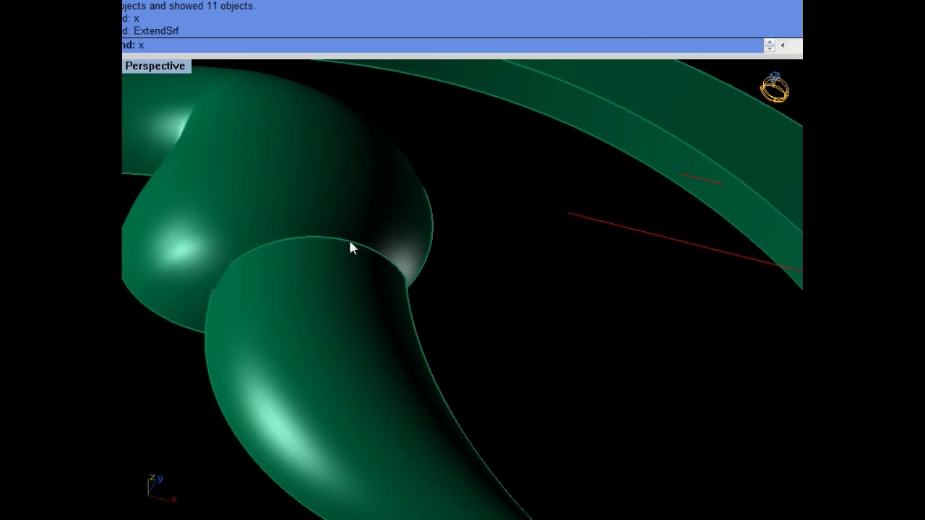
click(348, 238)
key(Return)
key(Return)
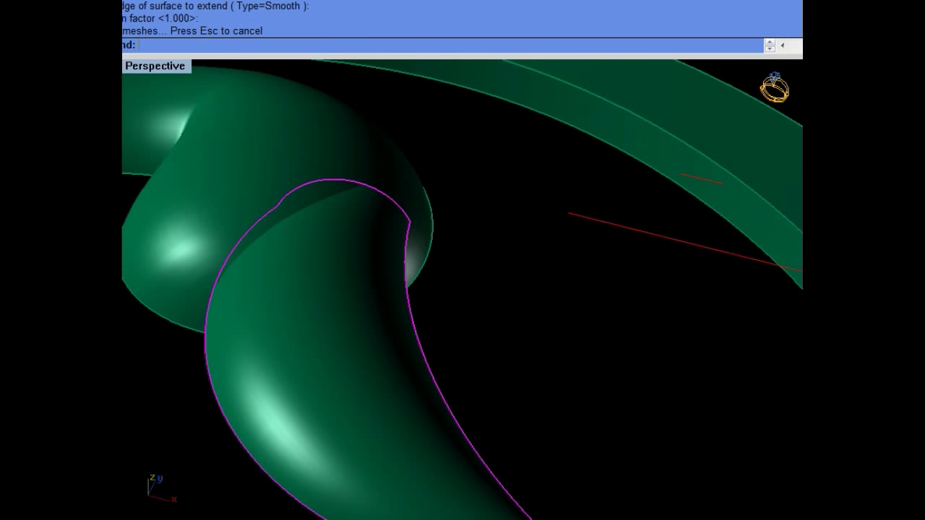
Step: Lower the beak surface by three small 0,0,-0.1 steps
key(alt+Page_Down)
key(alt+Page_Down)
key(alt+Page_Down)
key(alt+Page_Down)
key(alt+Page_Down)
key(alt+Page_Down)
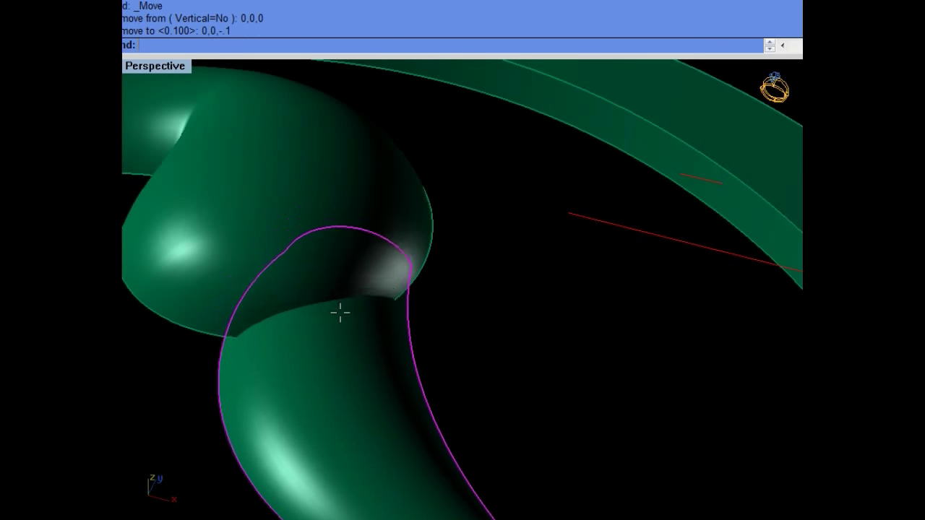
key(alt+Page_Down)
scroll(339, 312, down, 5)
key(alt+Page_Down)
key(alt+Page_Down)
Step: Move the beak surface to a new spot in a maximized wireframe Top view, then restore shaded display
key(ctrl+F1)
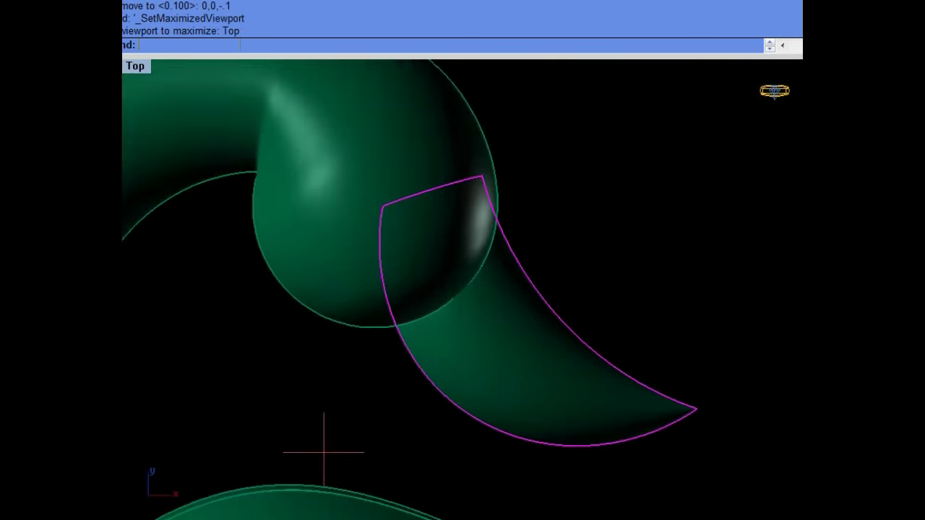
scroll(423, 322, down, 3)
key(ctrl+alt+w)
scroll(545, 351, up, 3)
text(m)
key(Return)
click(560, 350)
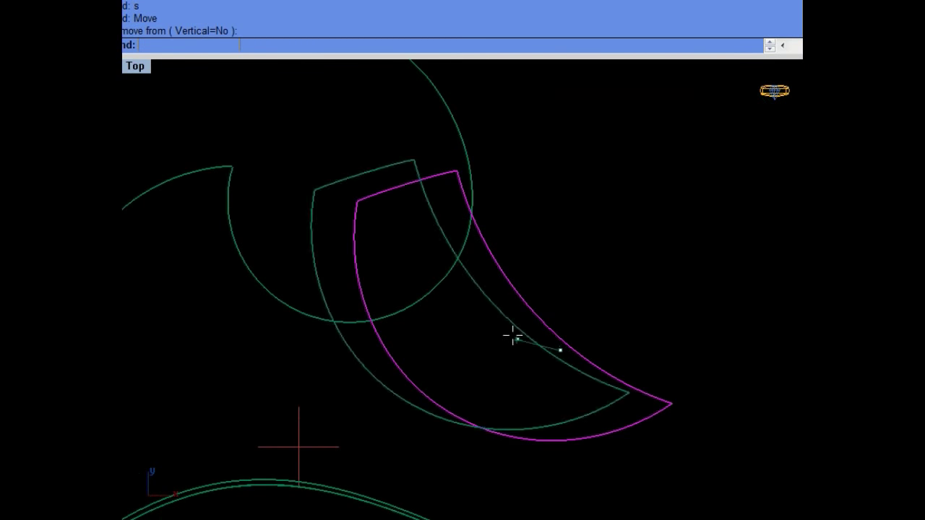
click(499, 333)
text(d)
key(Return)
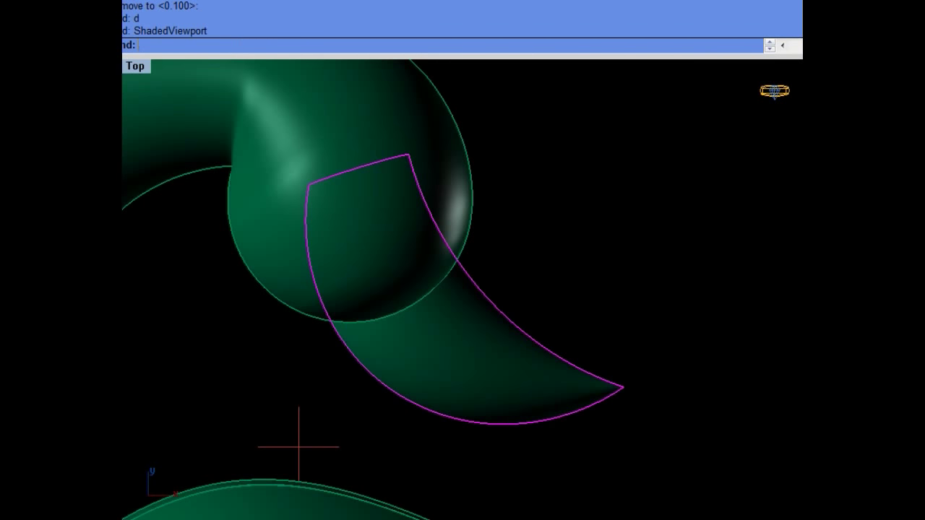
scroll(451, 350, down, 2)
Step: Split the beak along an isocurve at the head's edge and delete the piece buried inside
text(split)
key(Return)
text(i)
key(Return)
scroll(417, 296, up, 2)
key(Return)
text(t)
key(Return)
text(t)
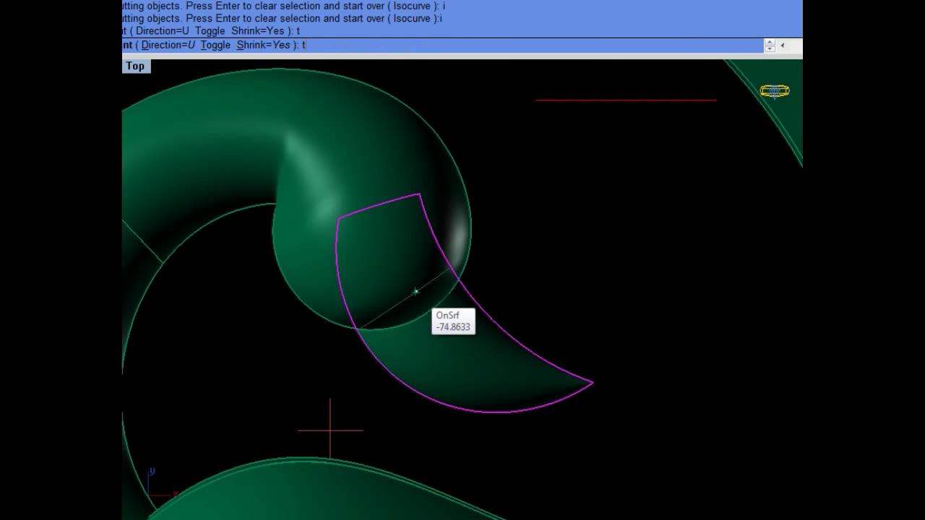
Step: Select the remaining beak piece and start rotating it about a centre at the head
key(Return)
click(405, 277)
key(Return)
click(432, 283)
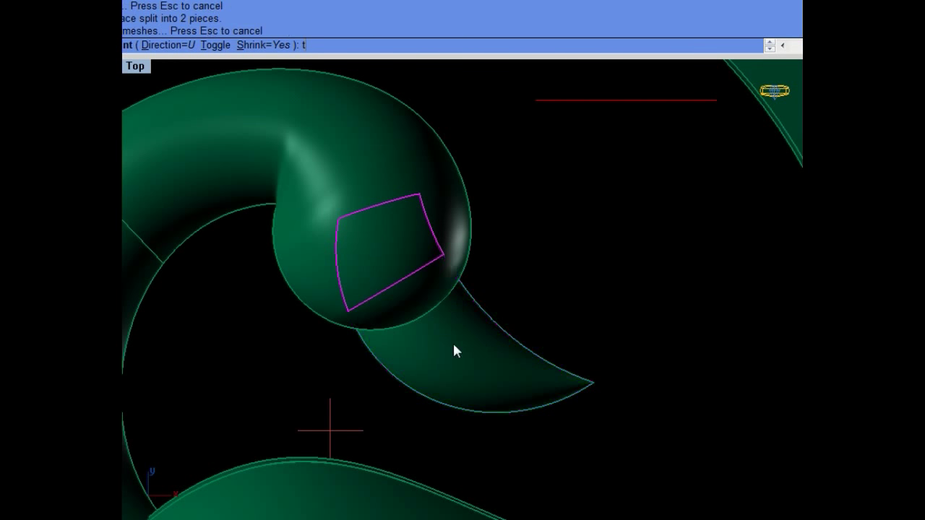
key(Delete)
click(458, 336)
text(r)
key(Return)
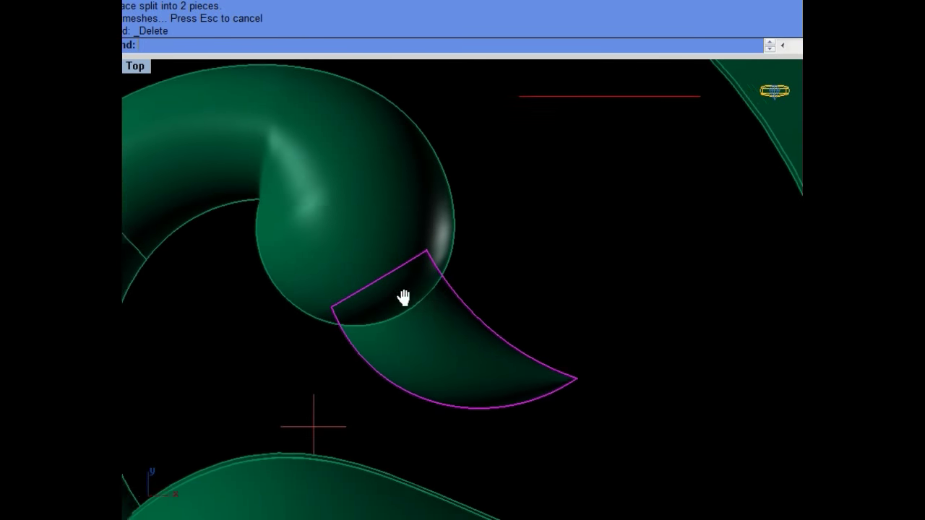
click(342, 230)
Step: Rotate the beak about 12° clockwise and shift it up and to the right
click(532, 295)
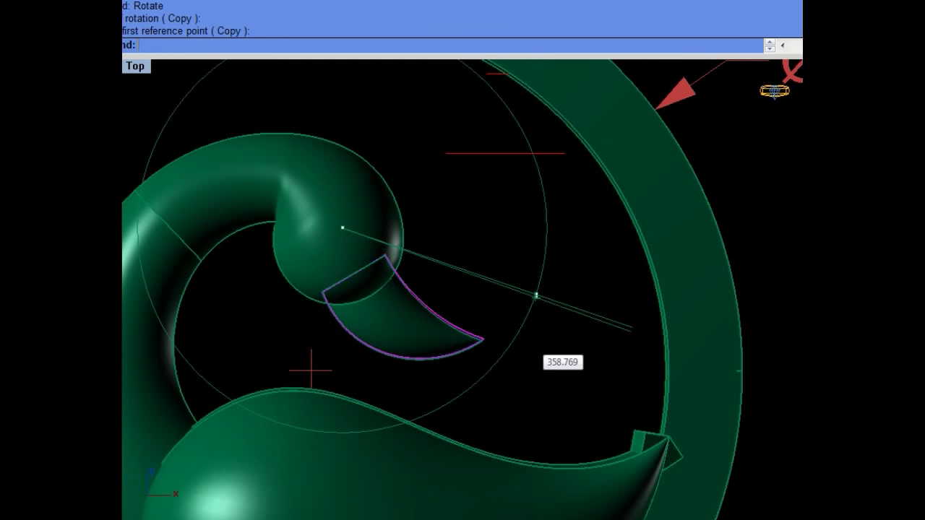
click(533, 333)
scroll(417, 326, up, 2)
text(m)
key(Return)
click(413, 341)
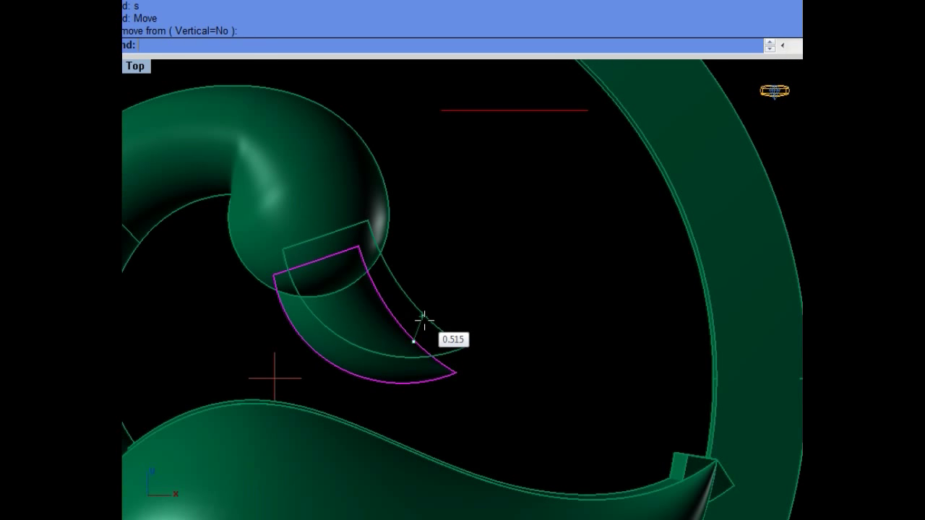
click(427, 319)
key(Escape)
Step: Reselect the beak and nudge it slightly into its final spot under the head
scroll(274, 377, down, 5)
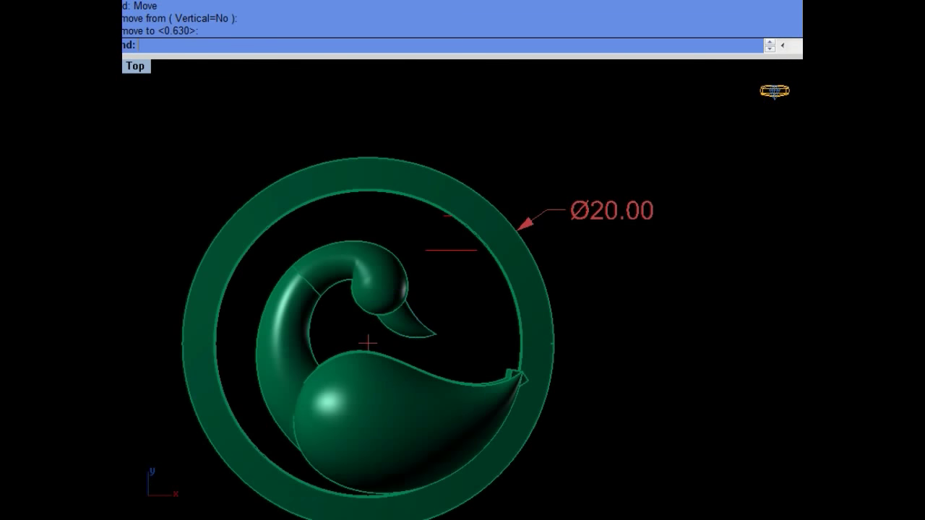
scroll(416, 319, up, 2)
click(390, 318)
scroll(386, 316, up, 2)
key(Return)
click(386, 316)
click(384, 312)
Step: Swap to the hidden curves to check them, then swap back to the shaded surfaces
key(ctrl+h)
scroll(392, 316, down, 2)
scroll(401, 315, down, 1)
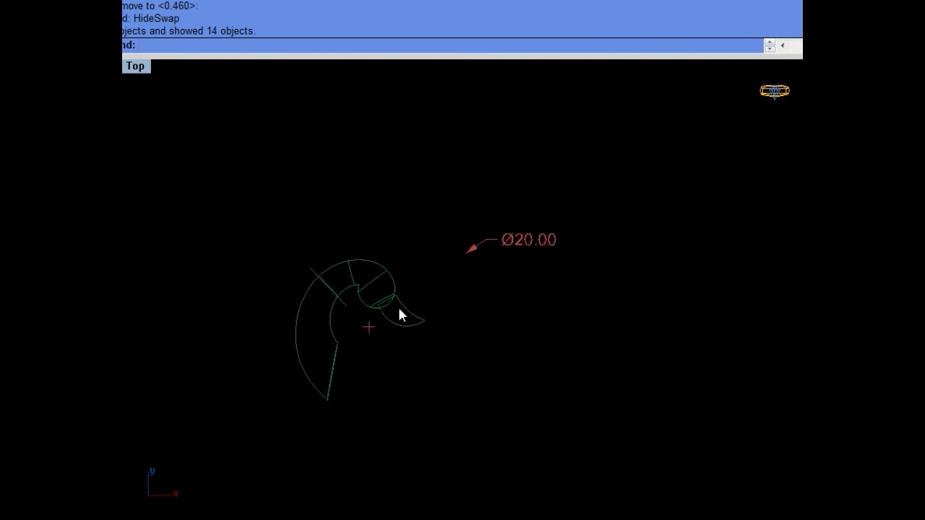
key(ctrl+h)
scroll(401, 312, up, 3)
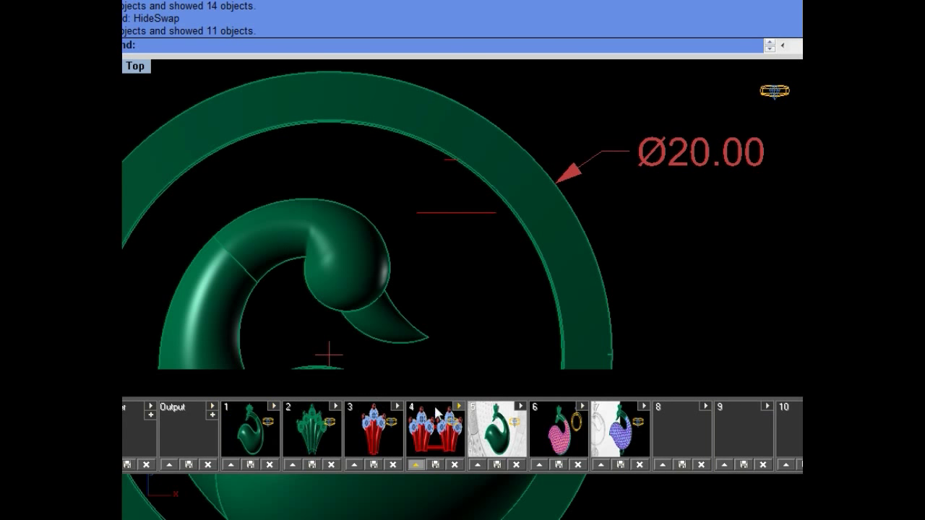
Step: Import the ppPICOK_4.3dm stone crown from slot 4 and move it onto the pendant
click(458, 407)
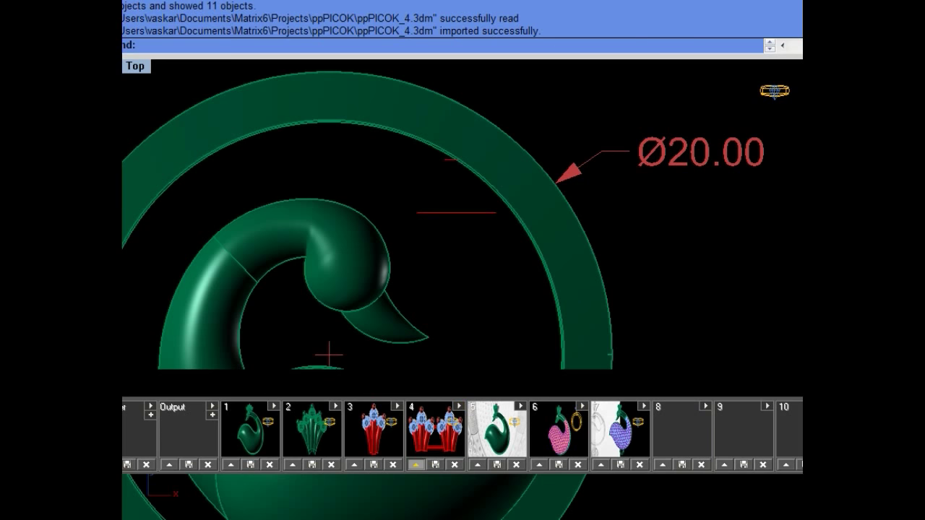
scroll(357, 299, down, 4)
scroll(404, 299, down, 2)
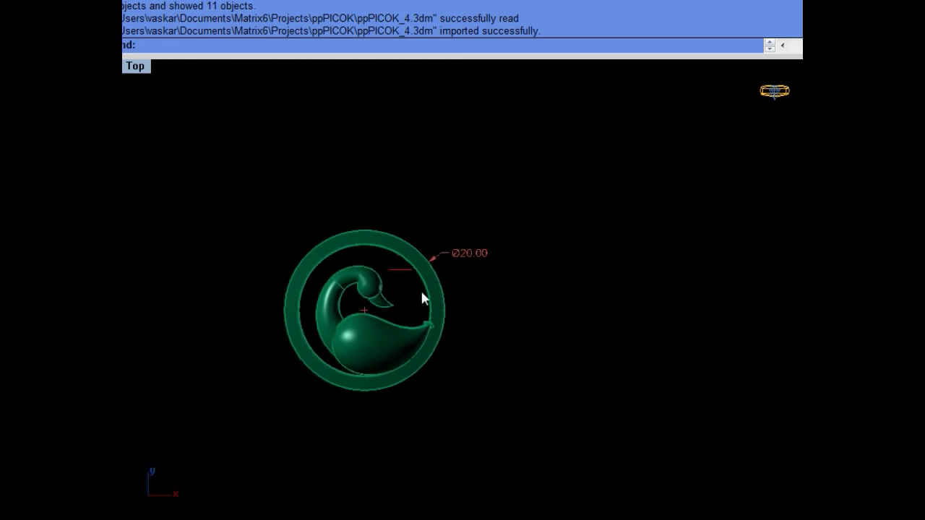
scroll(423, 299, down, 3)
text(s)
key(Return)
scroll(494, 134, up, 1)
click(494, 134)
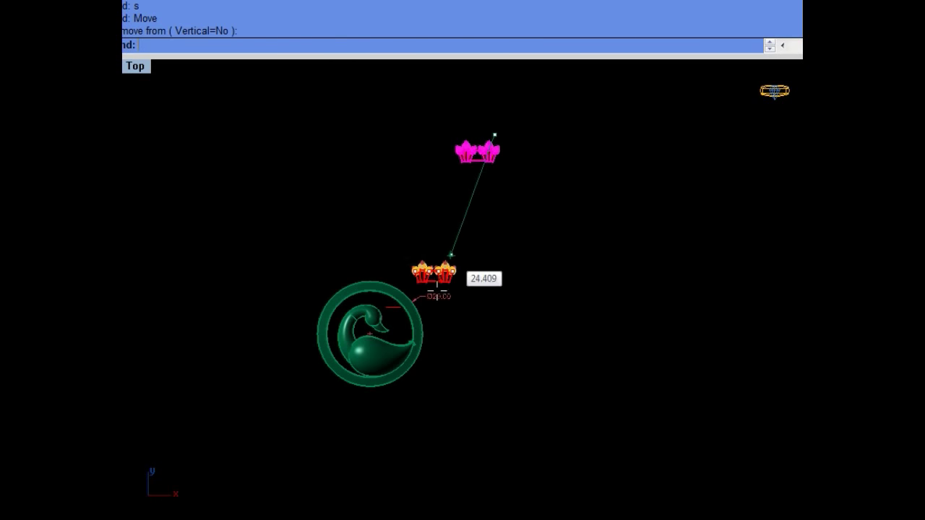
click(426, 297)
scroll(393, 321, up, 2)
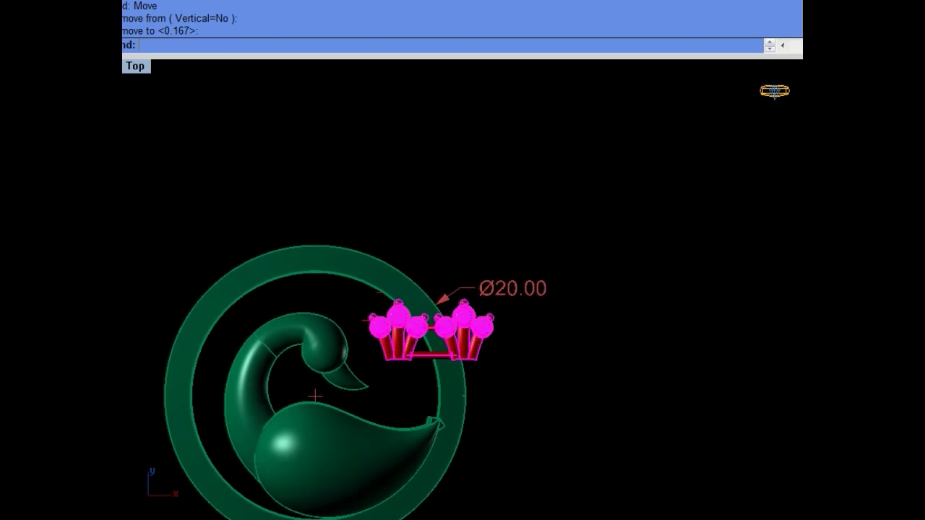
scroll(396, 330, up, 2)
Step: Ungroup the crown, delete its right half, and shift the remaining half up-left onto the head
key(ctrl+shift+g)
ctrl+click(395, 330)
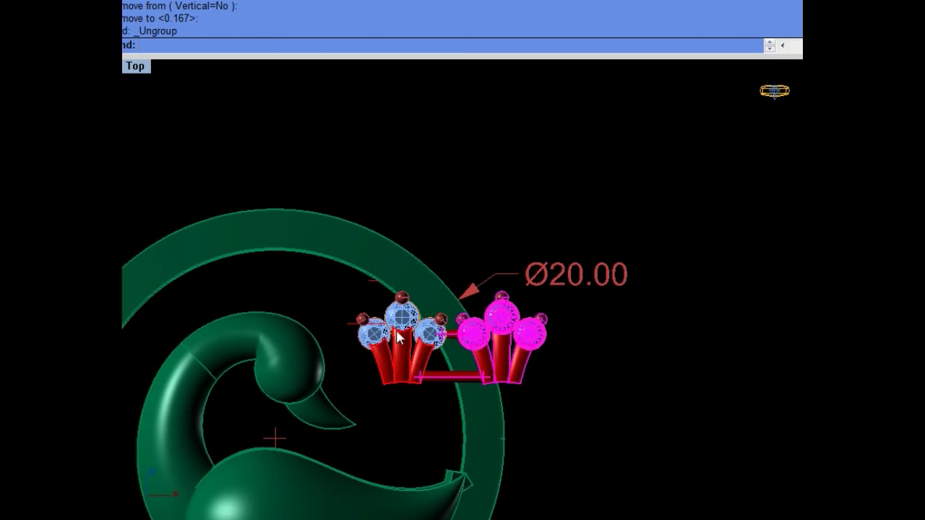
key(Delete)
key(Return)
click(433, 356)
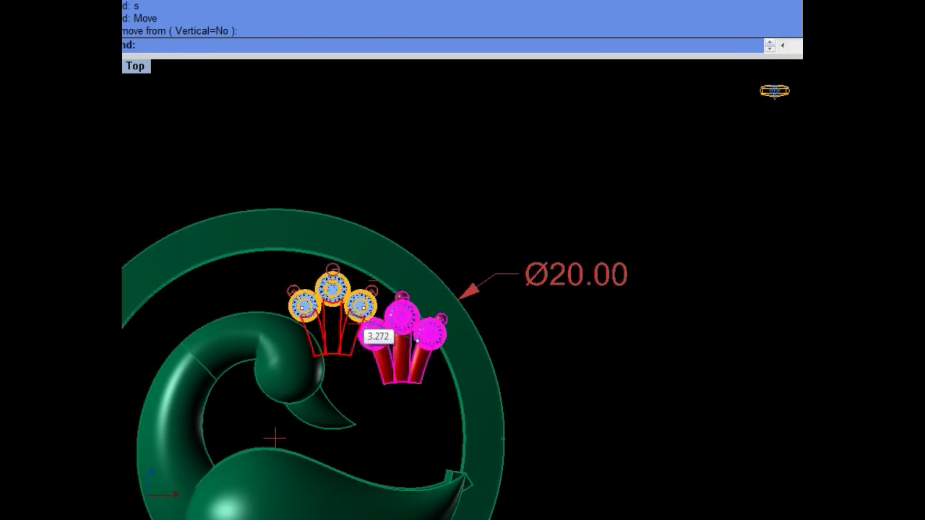
click(358, 315)
Step: Tilt the crown clockwise and move it closer to the swan's head
scroll(330, 306, up, 3)
text(rotate)
key(Return)
click(337, 300)
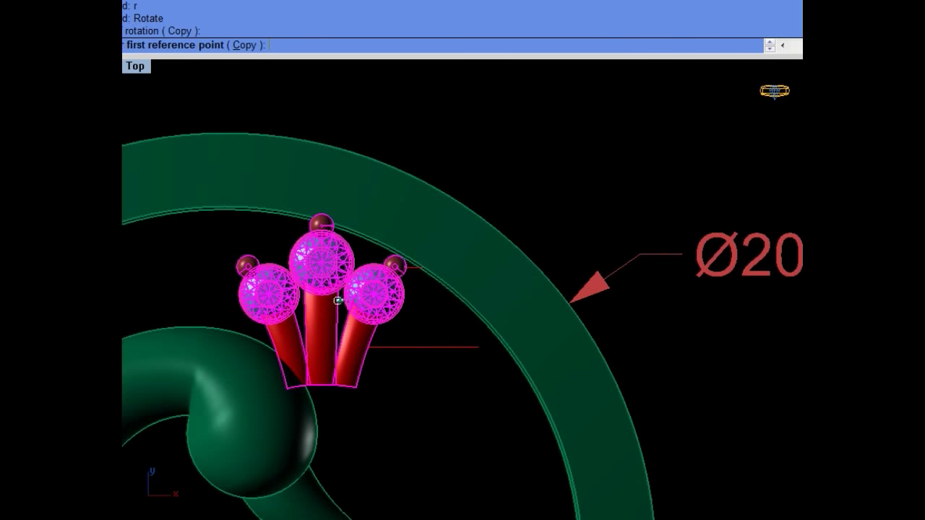
click(419, 394)
scroll(318, 309, up, 1)
click(317, 306)
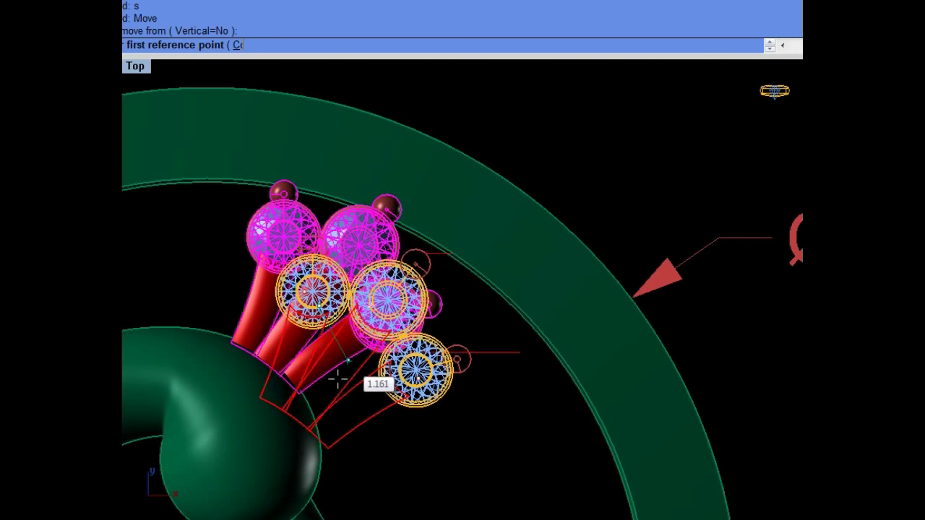
click(333, 374)
Step: Rotate the crown again to a new angle on the head
text(r)
key(Return)
click(332, 358)
click(448, 374)
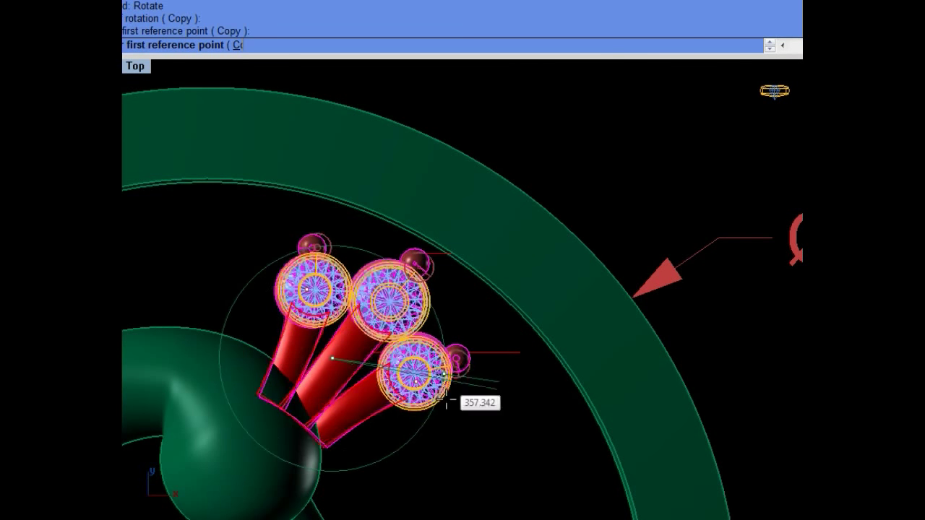
click(390, 354)
Step: Shift the crowns slightly down and left in the maximized Top view
key(ctrl+F4)
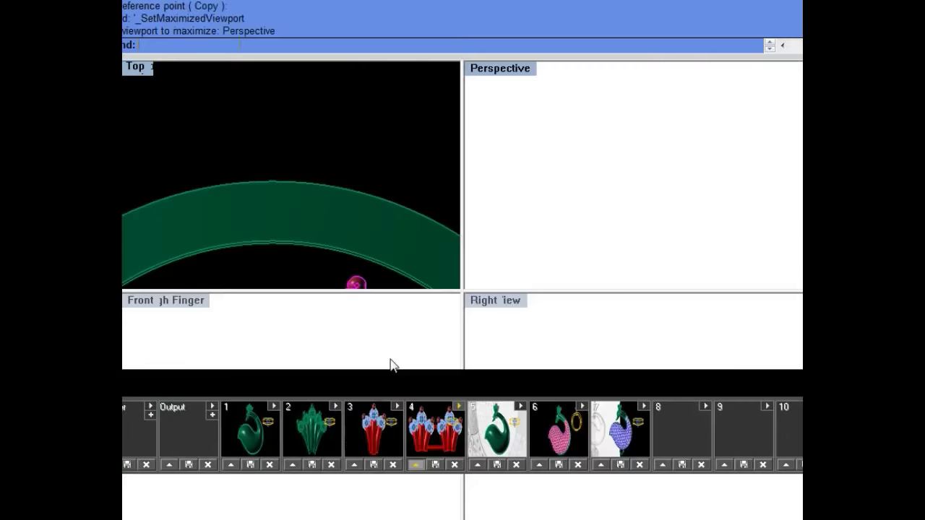
key(ctrl+F1)
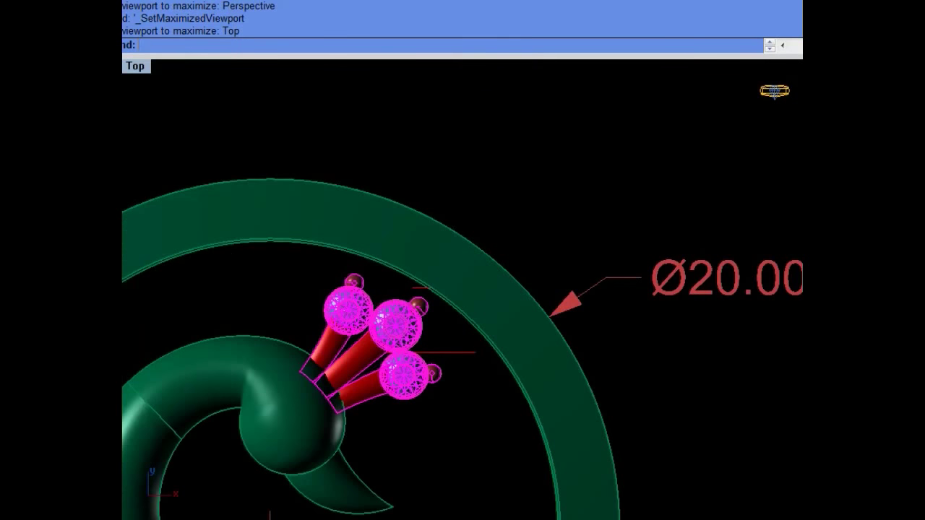
scroll(359, 350, up, 1)
text(s)
key(Return)
drag(357, 351, 355, 355)
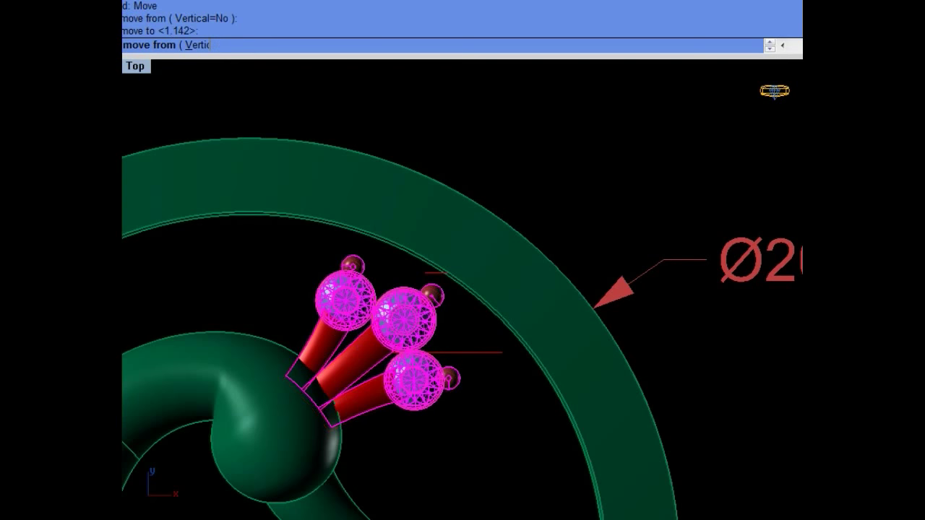
Step: Rotate the crowns about a nearby centre, then inspect them from the side in maximized Perspective
scroll(361, 252, down, 1)
text(rotate)
key(Return)
click(327, 311)
click(485, 313)
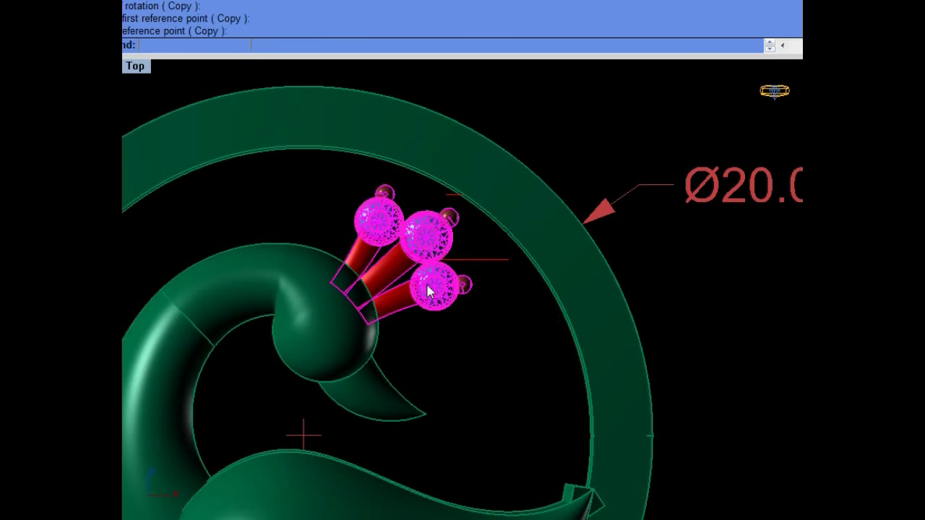
scroll(427, 289, down, 2)
scroll(417, 224, down, 1)
key(ctrl+F4)
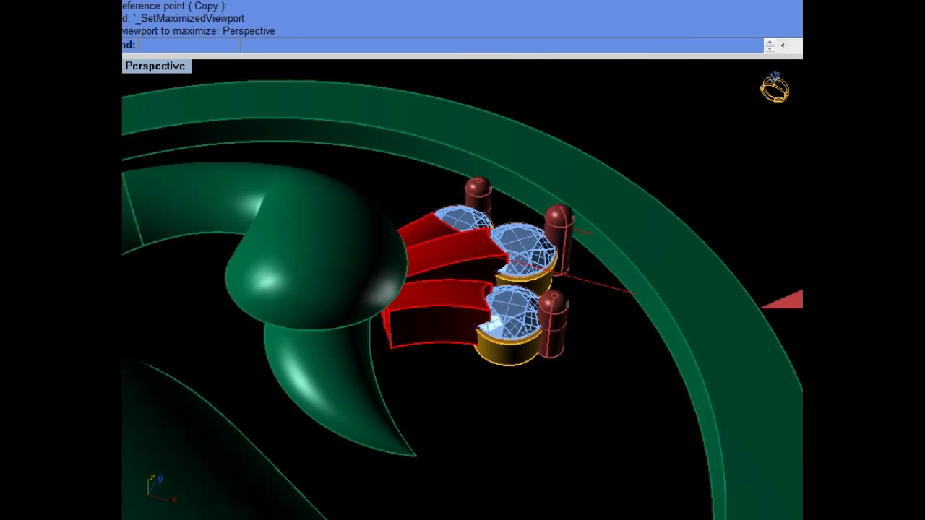
mouse_move(462, 325)
right_down()
mouse_move(549, 331)
mouse_move(541, 299)
mouse_move(565, 261)
right_up()
Step: Draw a curve closing the body's lower arc and skin the body band with a network surface
key(ctrl+shift+h)
key(ctrl+shift+h)
key(ctrl+shift+h)
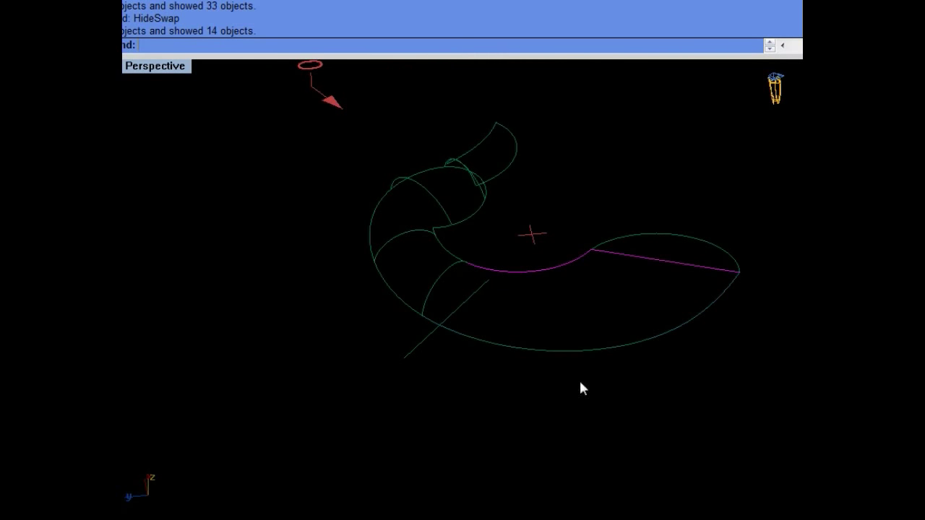
shift+click(531, 349)
key(F2)
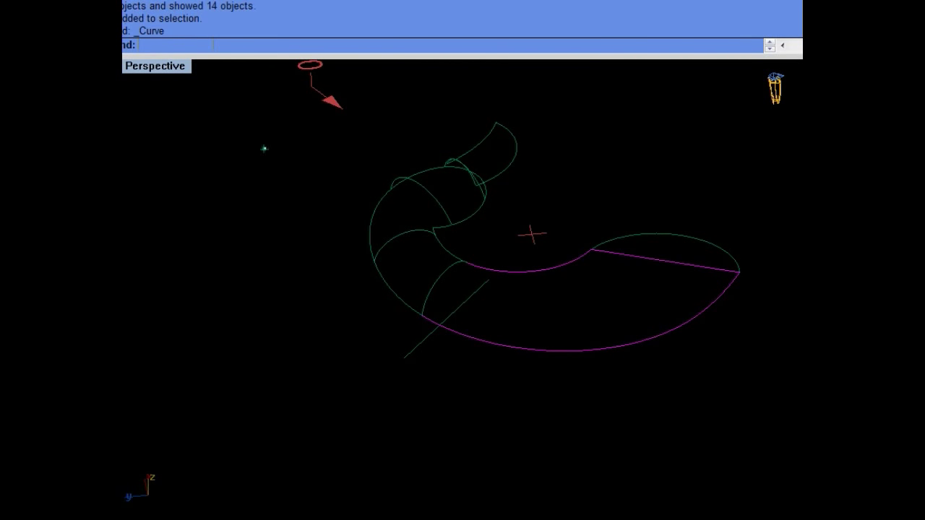
scroll(462, 263, up, 2)
click(470, 268)
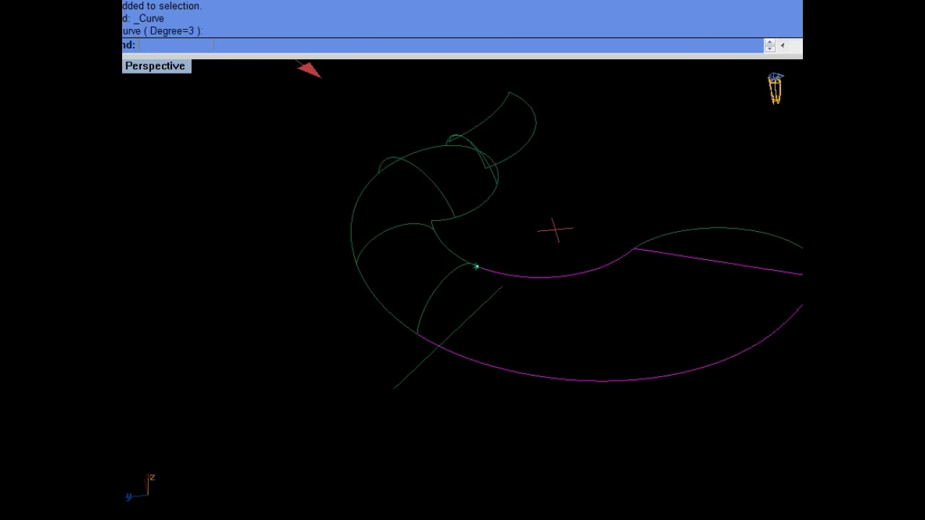
click(417, 333)
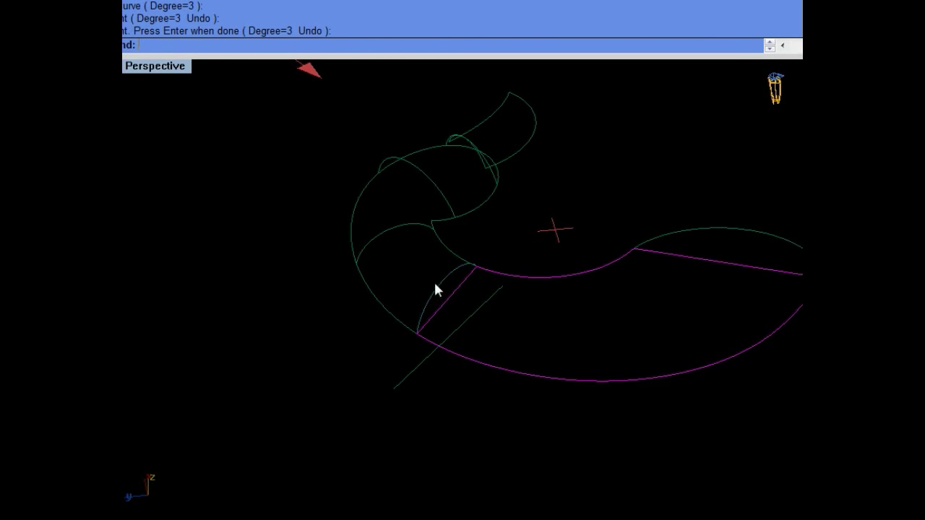
key(Return)
key(Return)
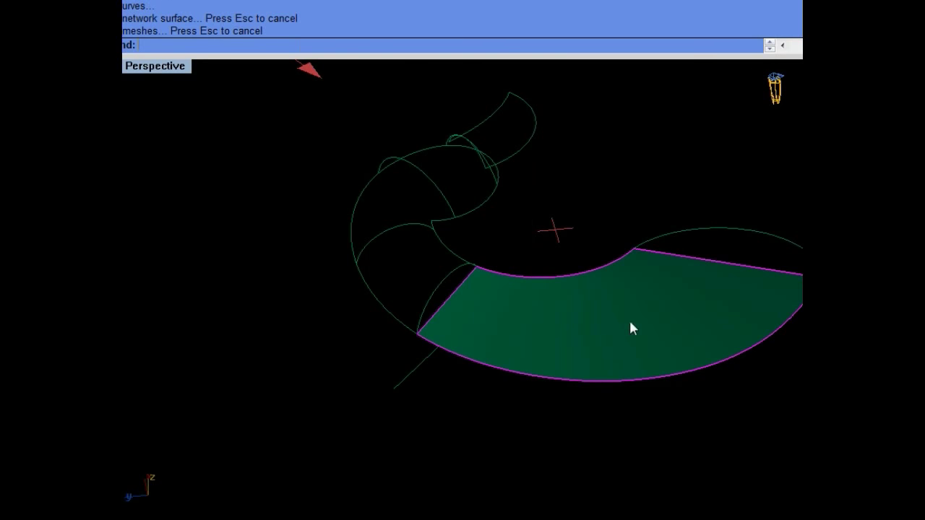
Step: Sweep2 the curled head along its rail curves, then select both body surfaces for OffsetSrf
right_drag(630, 329, 607, 321)
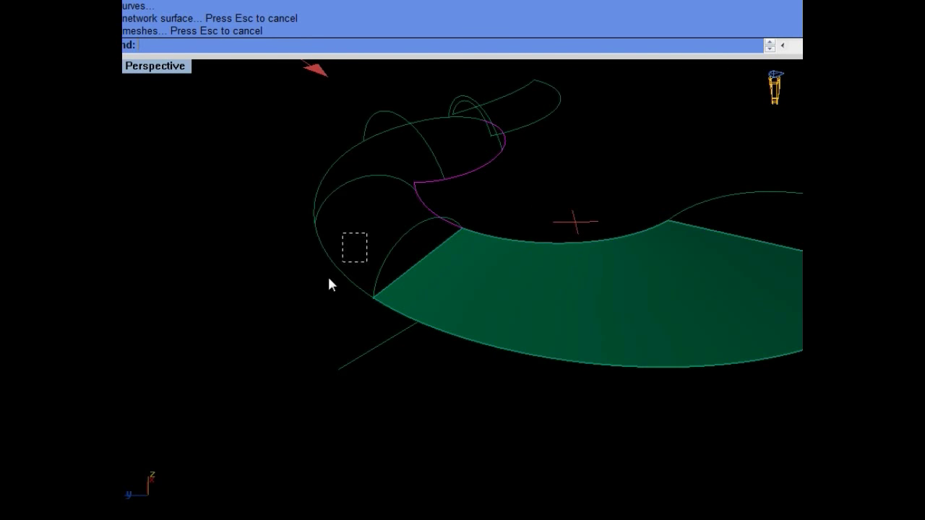
click(329, 284)
right_drag(329, 284, 480, 365)
click(467, 363)
click(506, 397)
key(Return)
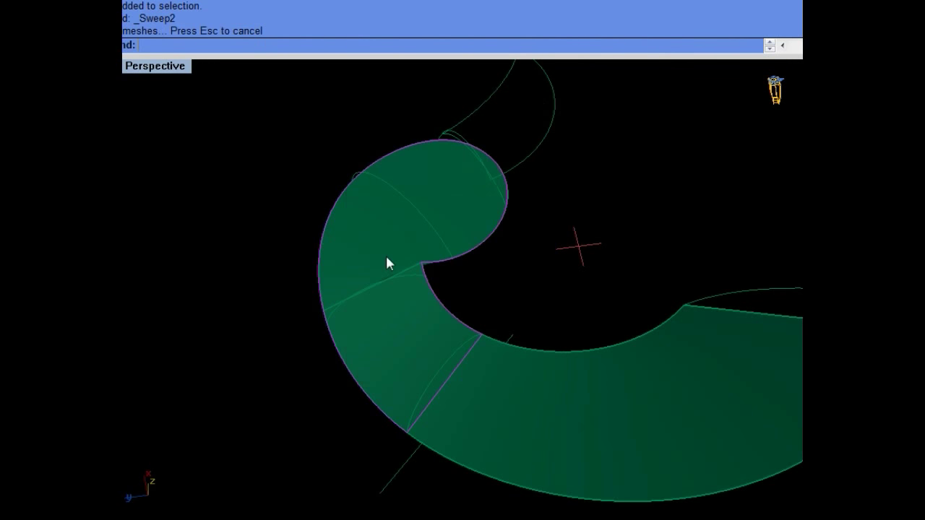
right_drag(513, 379, 522, 344)
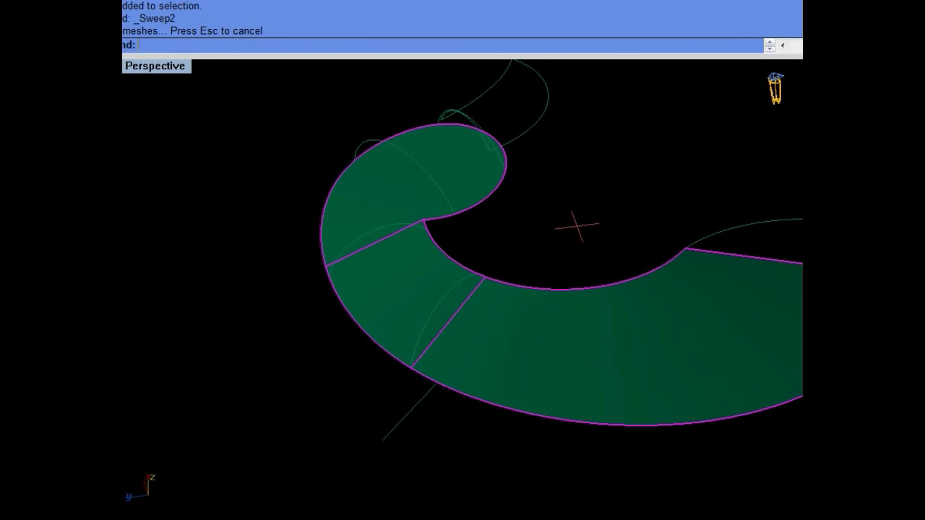
text(os)
key(Return)
Step: Try a 0.6 solid offset of the body surfaces, then undo it
right_drag(498, 383, 500, 329)
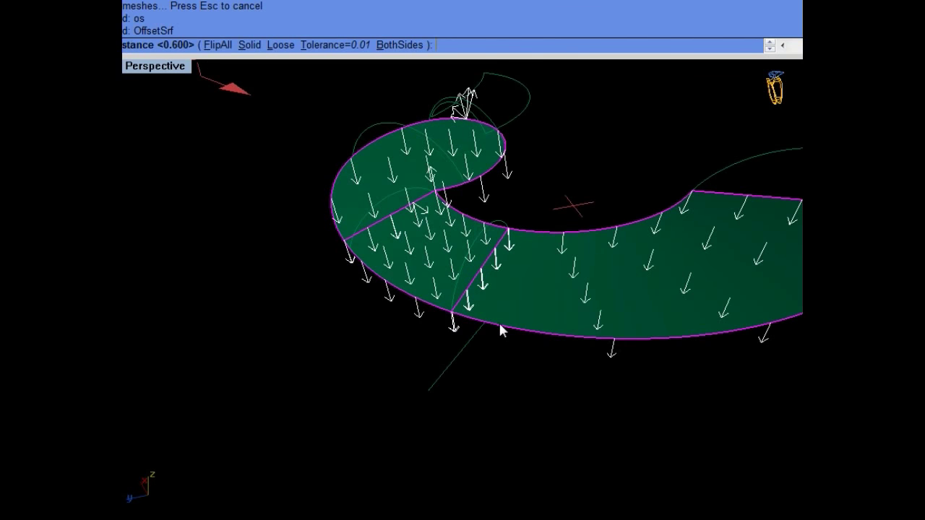
text(s)
key(Return)
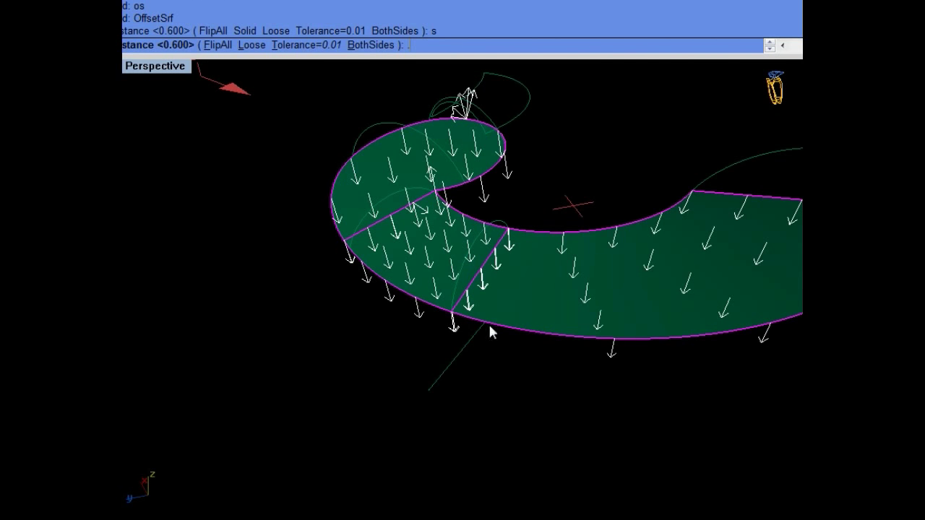
key(Return)
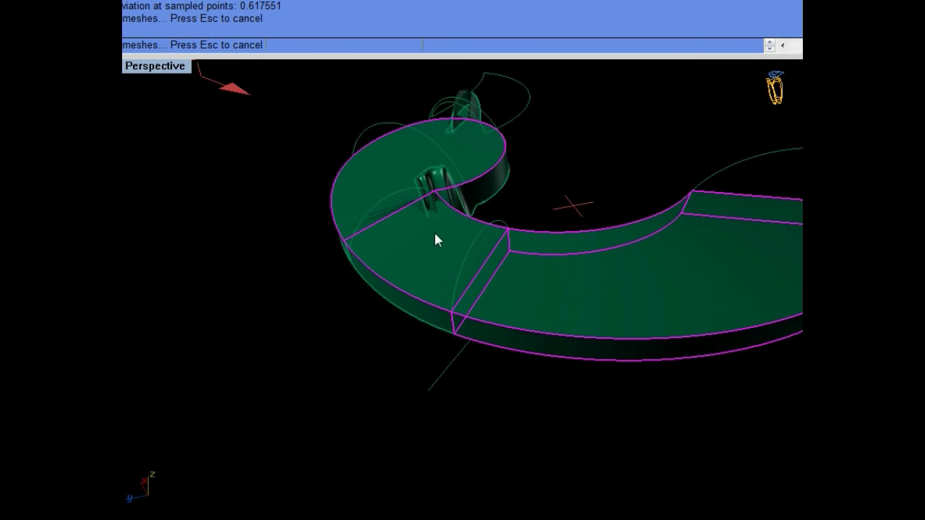
key(ctrl+z)
Step: Select only the rear body section and offset it into a 0.7 solid
right_drag(597, 200, 438, 208)
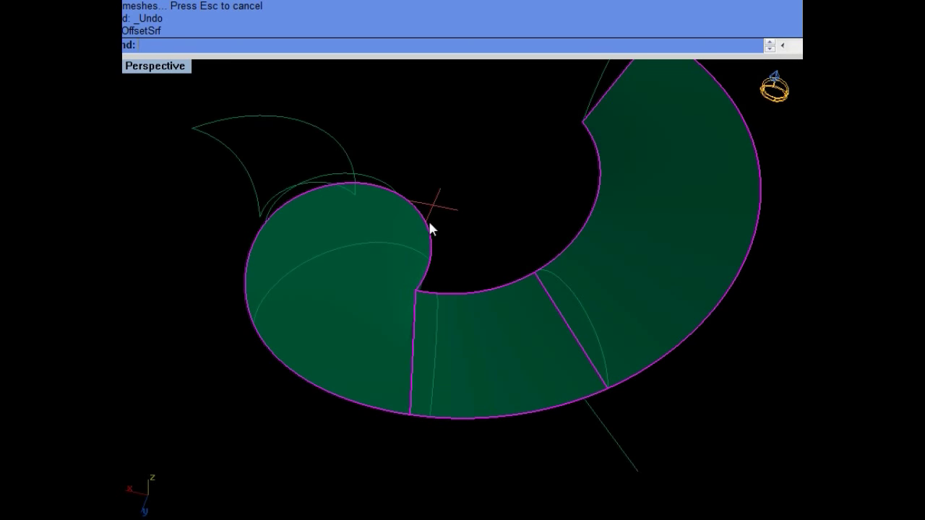
click(428, 219)
click(379, 249)
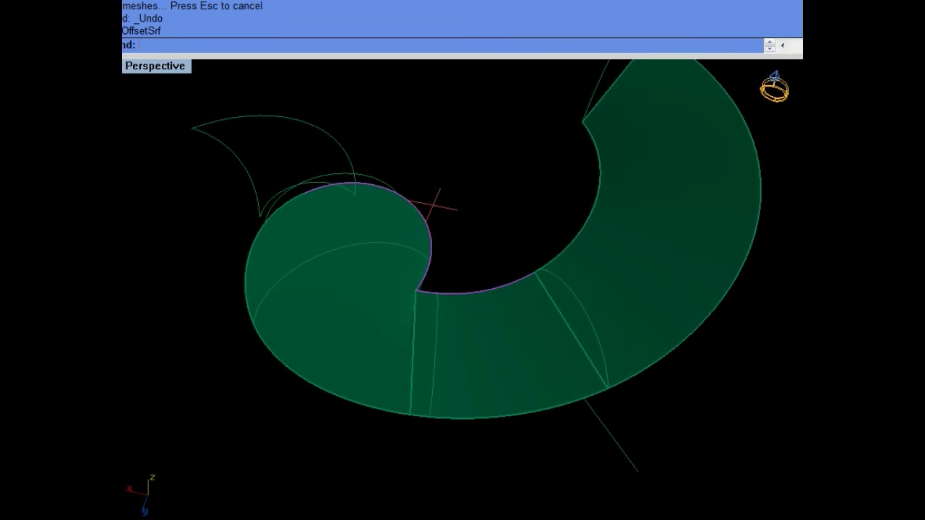
mouse_move(627, 263)
right_down()
mouse_move(557, 303)
mouse_move(559, 270)
right_up()
text(o)
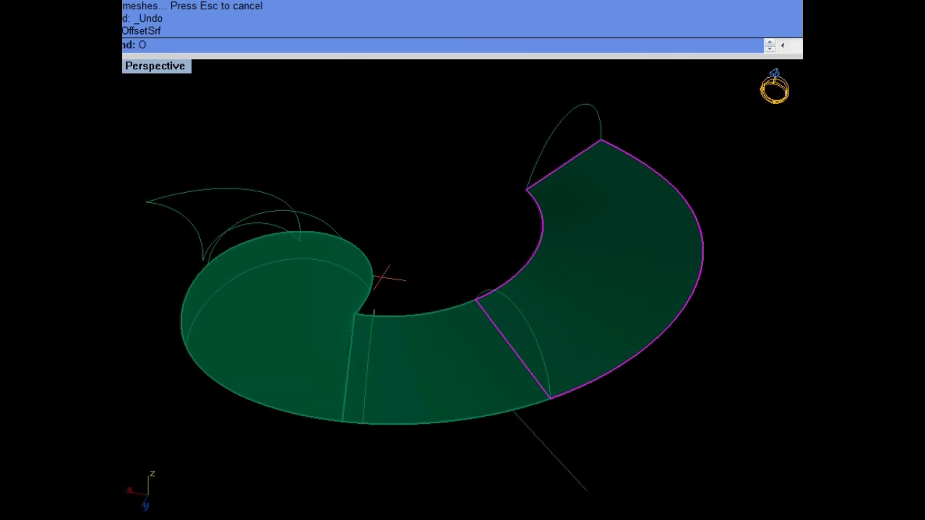
text(s)
key(Return)
key(Return)
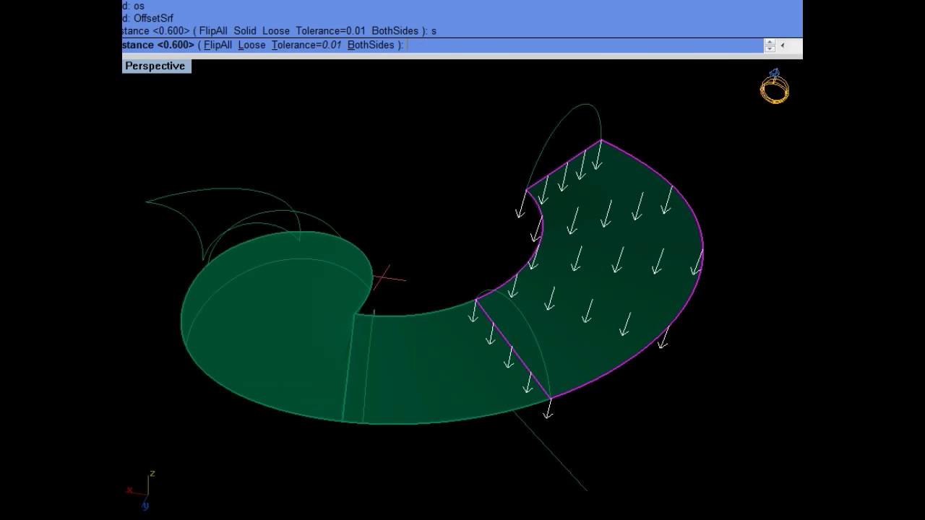
key(Return)
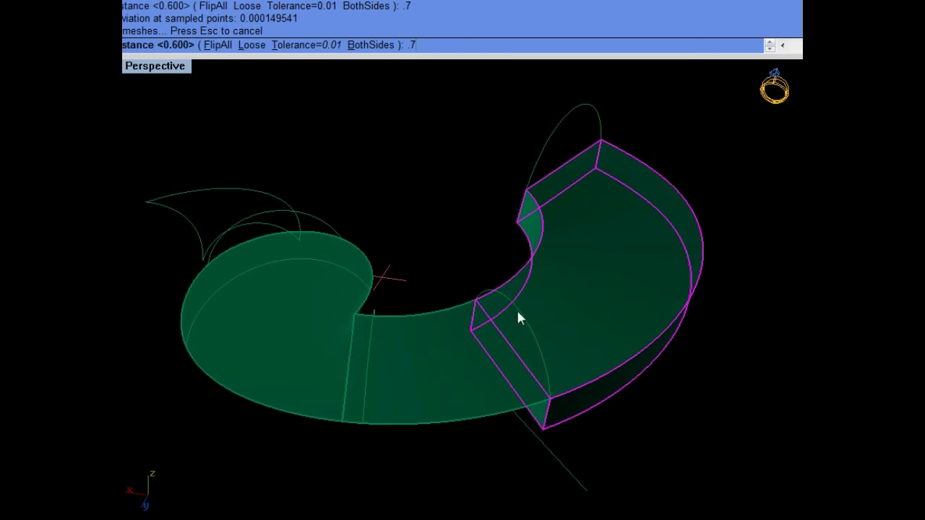
scroll(517, 318, up, 2)
Step: Select the rear section's inner and outer edge loops and start copying them
click(412, 304)
click(448, 351)
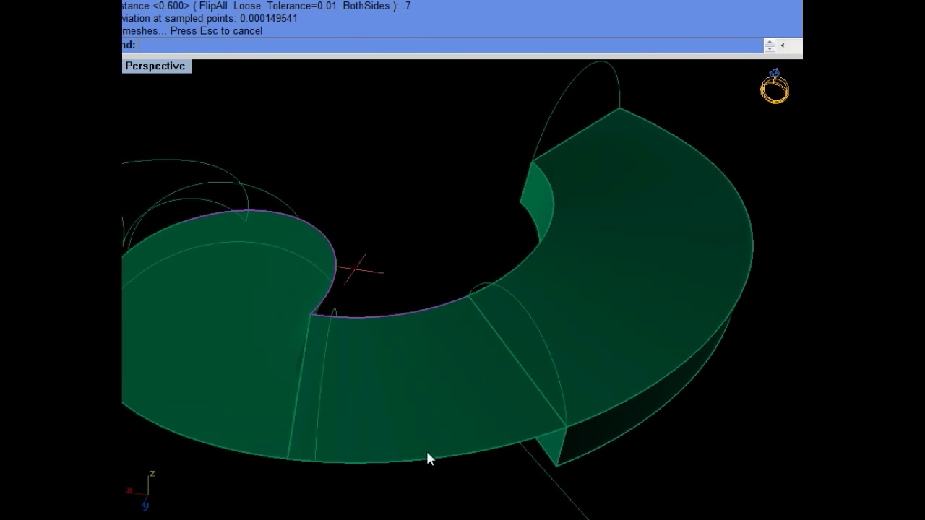
click(427, 457)
click(477, 477)
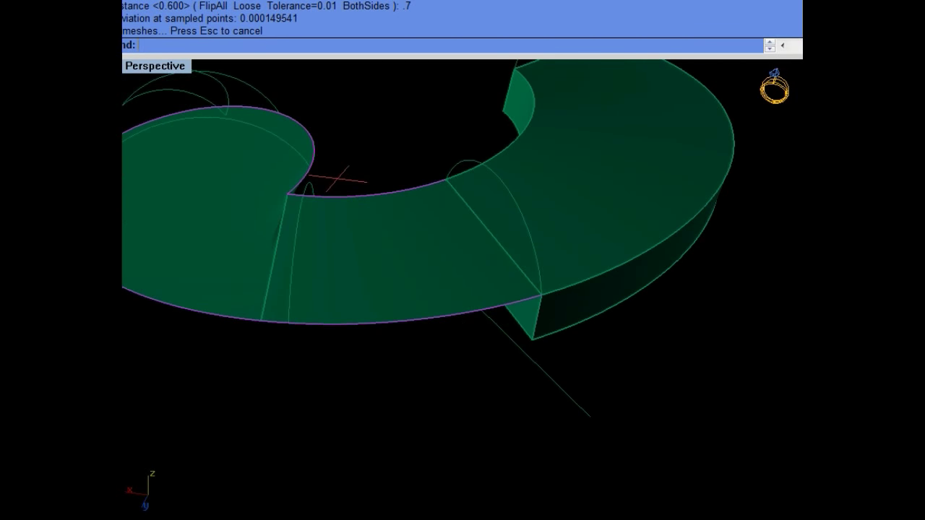
text(c)
key(Return)
Step: Copy the edge loops from the edge midpoint down to the solid's lower corner, removing the selected surfaces
click(542, 295)
click(532, 339)
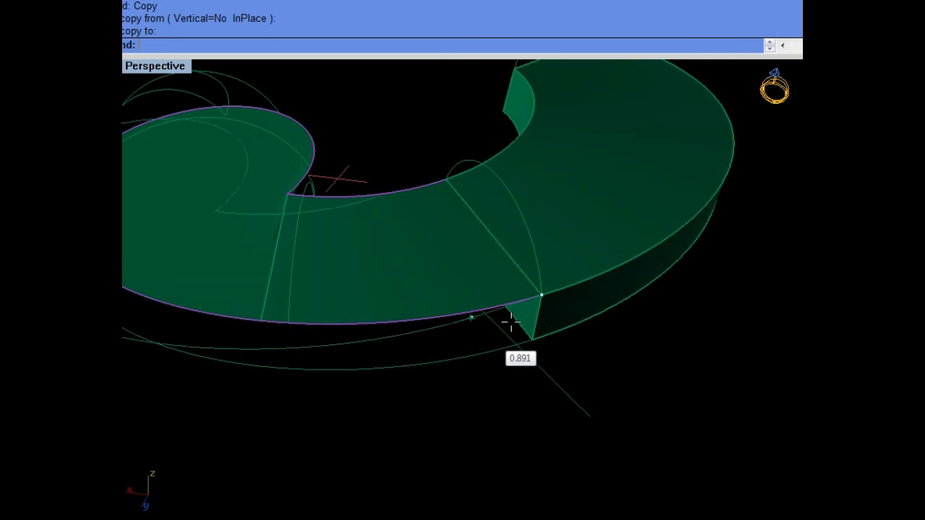
key(Delete)
key(Delete)
Step: Explode the 0.7 rear solid and delete its top, bottom and both end-cap faces
click(565, 239)
text(explode)
key(Return)
click(592, 214)
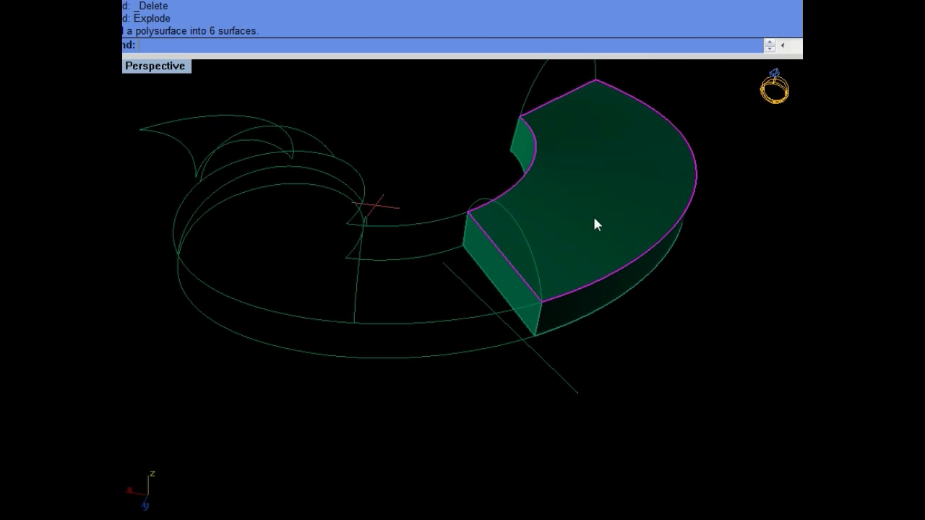
key(Delete)
click(596, 215)
key(Delete)
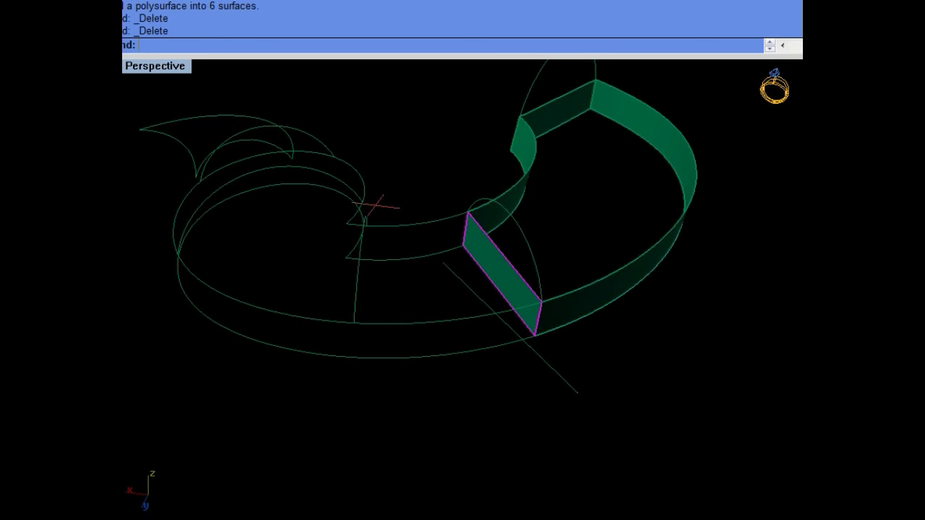
key(Delete)
click(560, 108)
key(Delete)
Step: Offset the curved wall bands with FlipAll and Solid to thicken them inward
scroll(534, 144, up, 3)
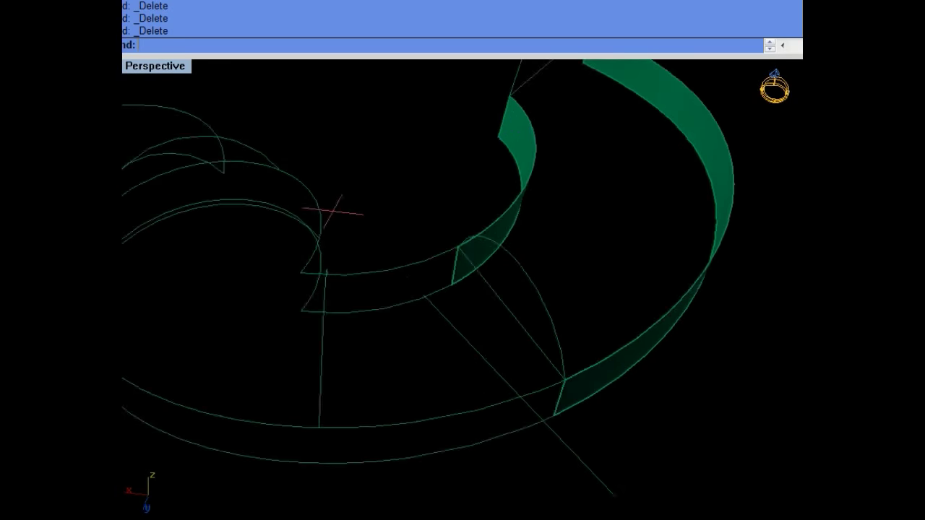
scroll(519, 168, up, 3)
right_drag(376, 304, 377, 206)
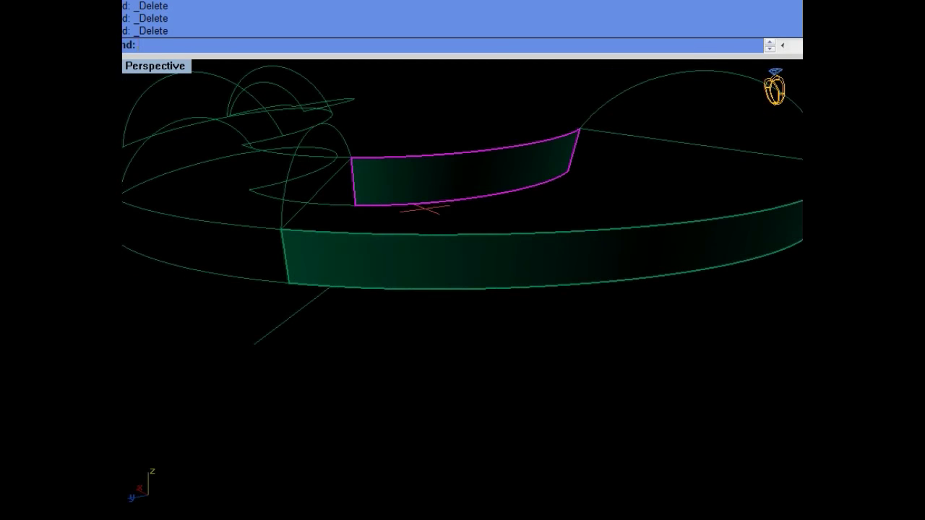
click(433, 234)
right_drag(516, 298, 518, 347)
text(os)
key(Return)
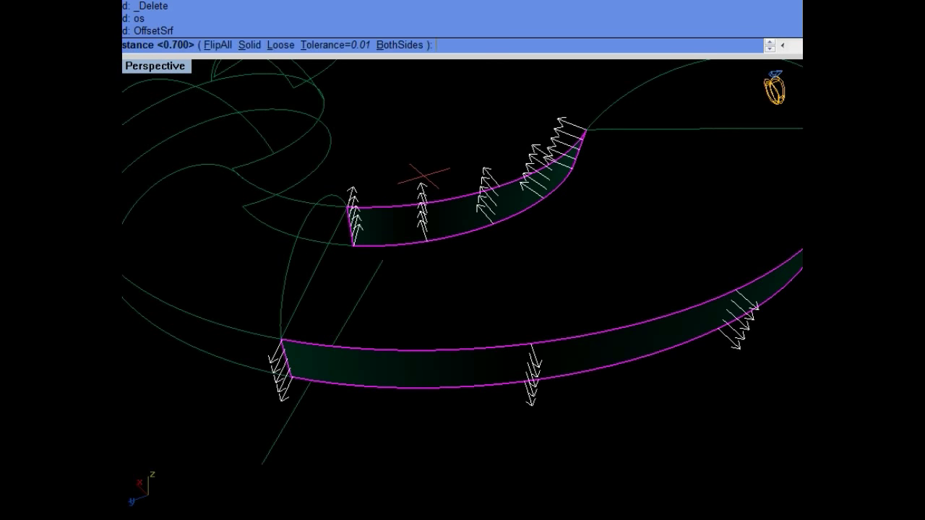
text(f)
key(Return)
scroll(516, 289, down, 2)
text(f)
key(Return)
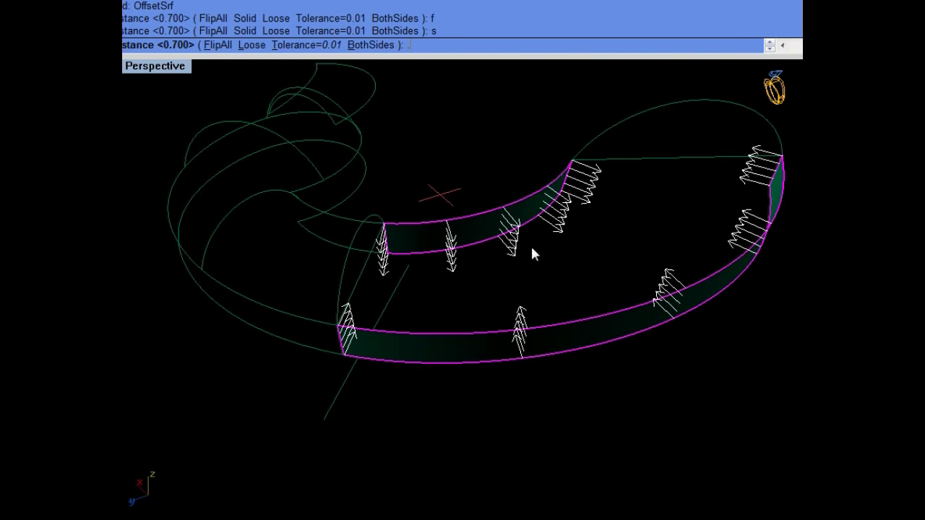
right_drag(557, 217, 558, 253)
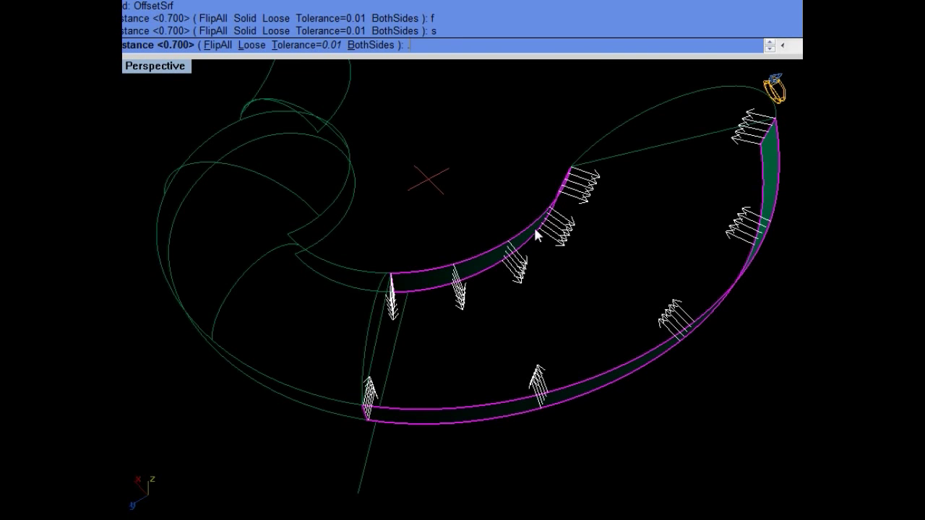
Step: Thicken the outer strip with an offset of 4 and hide the resulting solid
text(4)
key(Return)
right_drag(467, 271, 426, 289)
key(ctrl+h)
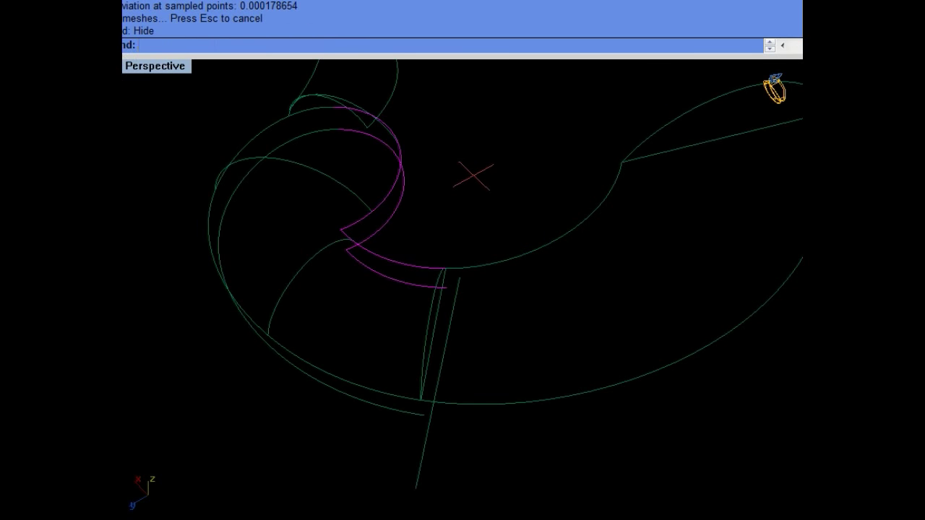
Step: Draw a curve joining the arc ends, Sweep2 a band surface along it, and hide it
scroll(406, 261, up, 2)
scroll(468, 307, up, 2)
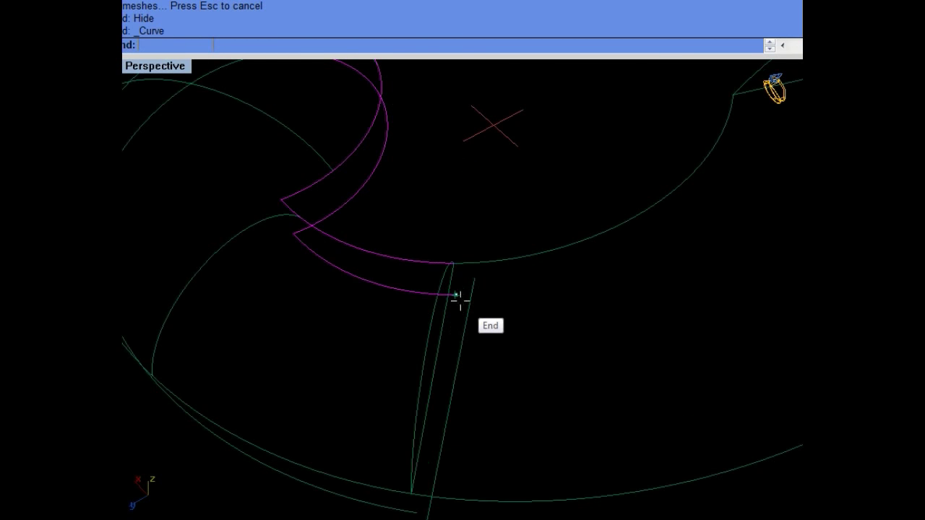
click(456, 296)
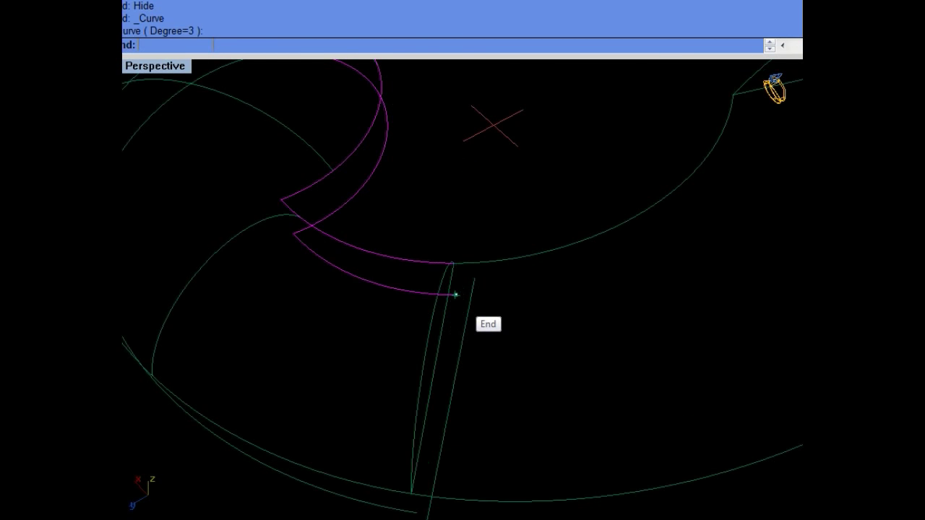
click(453, 258)
key(Return)
key(Return)
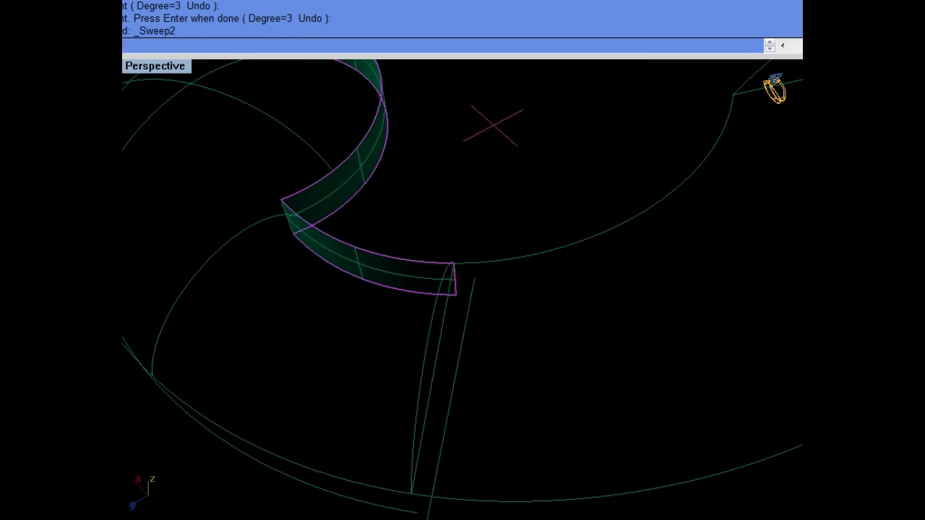
right_drag(493, 125, 501, 209)
key(ctrl+h)
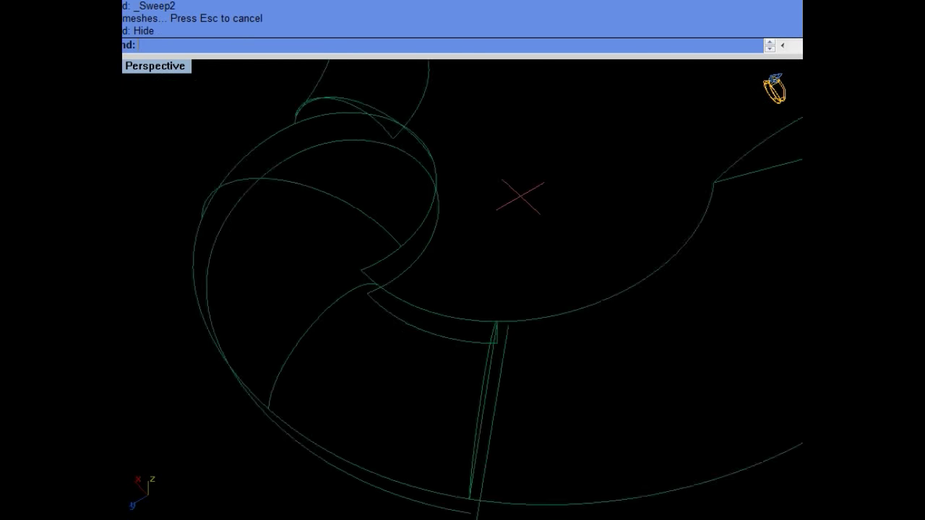
Step: Loft a band between the two outer arcs, then hide it to restore the full model
drag(401, 396, 378, 466)
right_drag(379, 466, 444, 279)
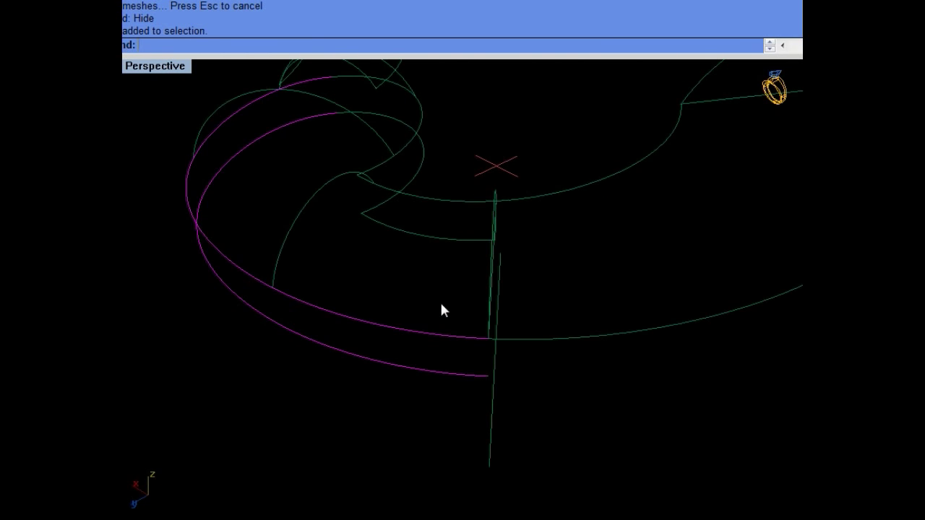
text(loft)
key(Return)
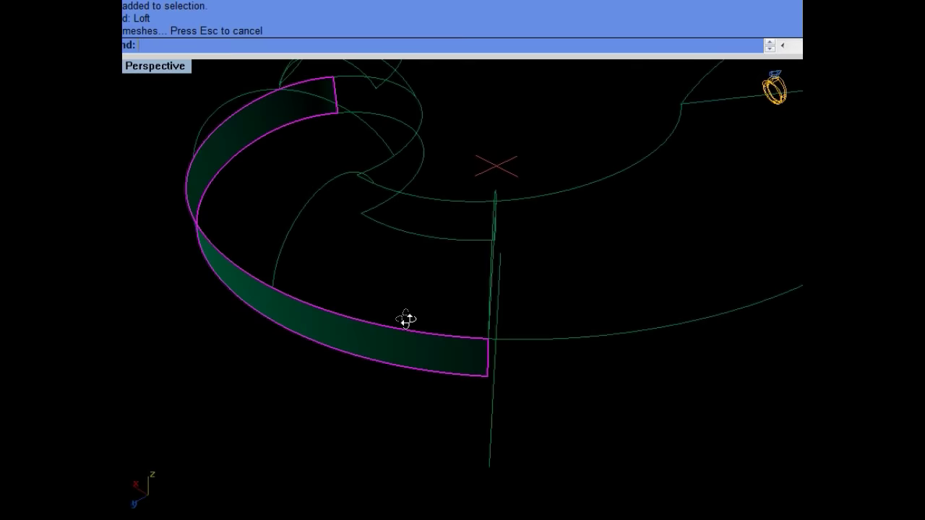
key(ctrl+h)
mouse_move(421, 324)
right_down()
mouse_move(462, 289)
mouse_move(378, 228)
mouse_move(450, 299)
right_up()
click(379, 168)
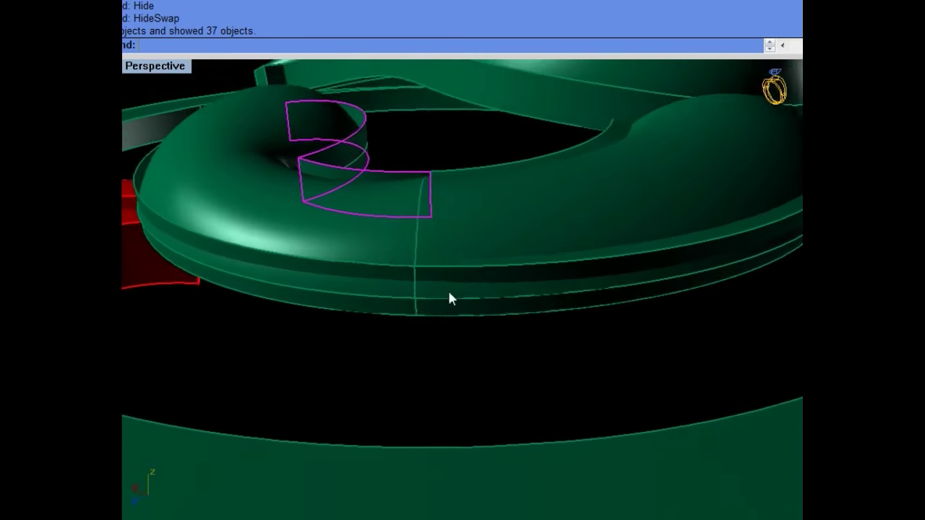
Step: Delete the extra band surfaces on the swan's body, the ring and the right side
click(557, 141)
click(567, 153)
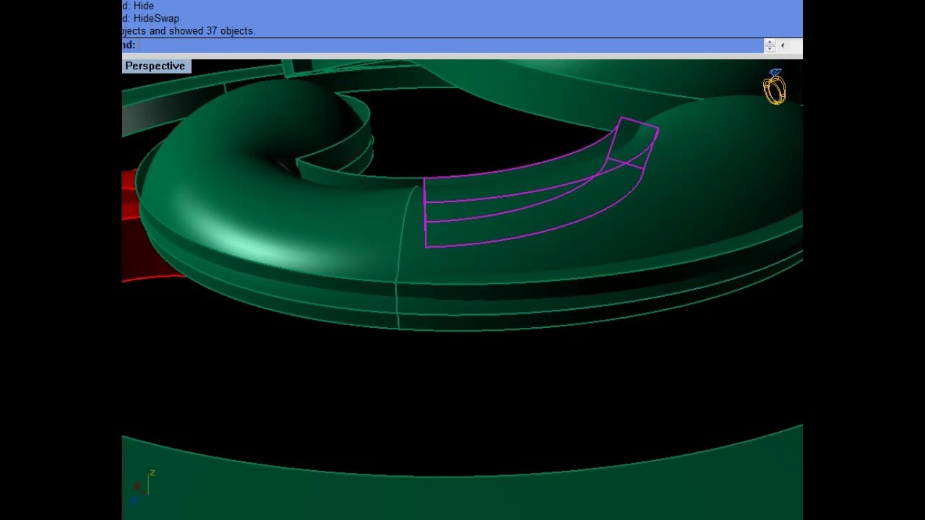
shift+click(333, 177)
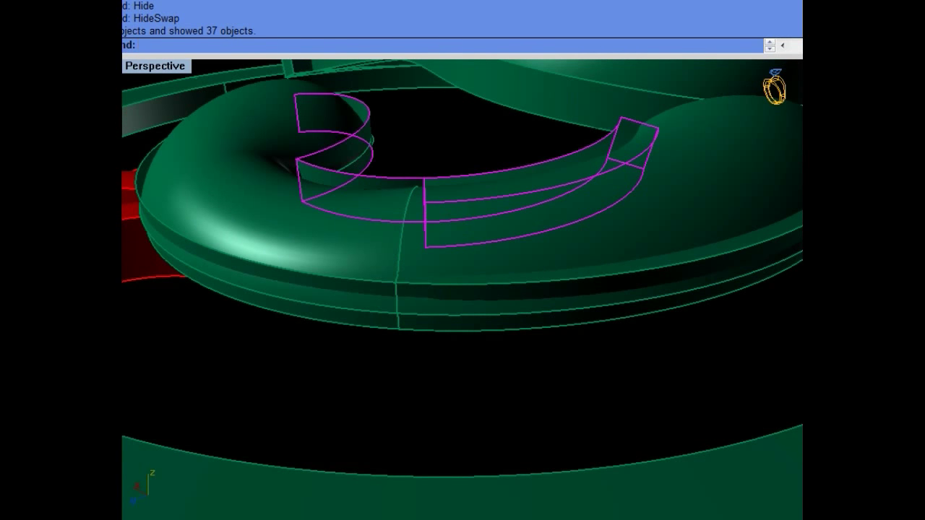
key(Delete)
right_drag(419, 307, 483, 168)
click(224, 296)
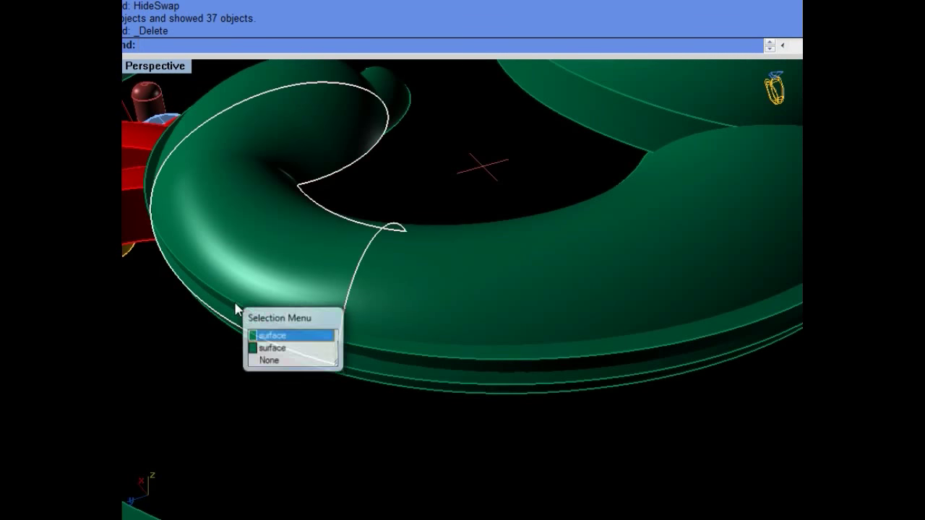
key(Delete)
right_drag(451, 362, 405, 289)
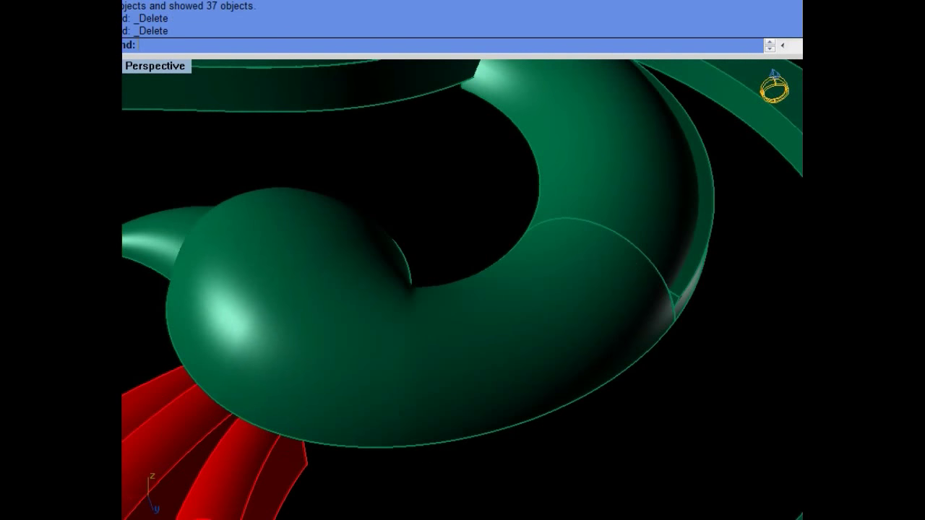
click(715, 184)
key(Delete)
right_drag(700, 227, 477, 277)
Step: Use HideSwap to reach the leftover hidden curves, delete them, and swap back
text(HideSwap)
key(Return)
drag(296, 412, 296, 412)
key(Delete)
text(HideSwap)
key(Return)
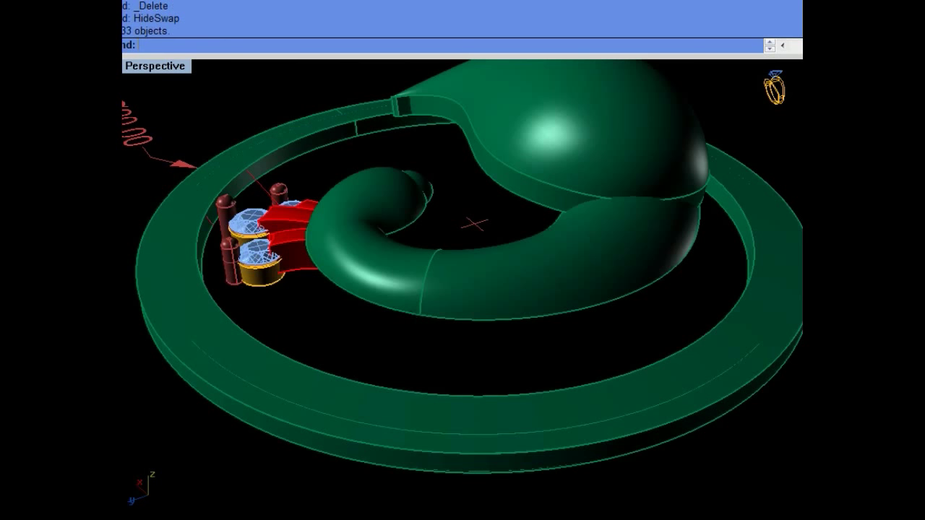
scroll(402, 327, up, 3)
Step: Duplicate the swan body's inner and outer edges as curves and isolate them
text(upEdge)
key(Return)
click(448, 304)
click(268, 265)
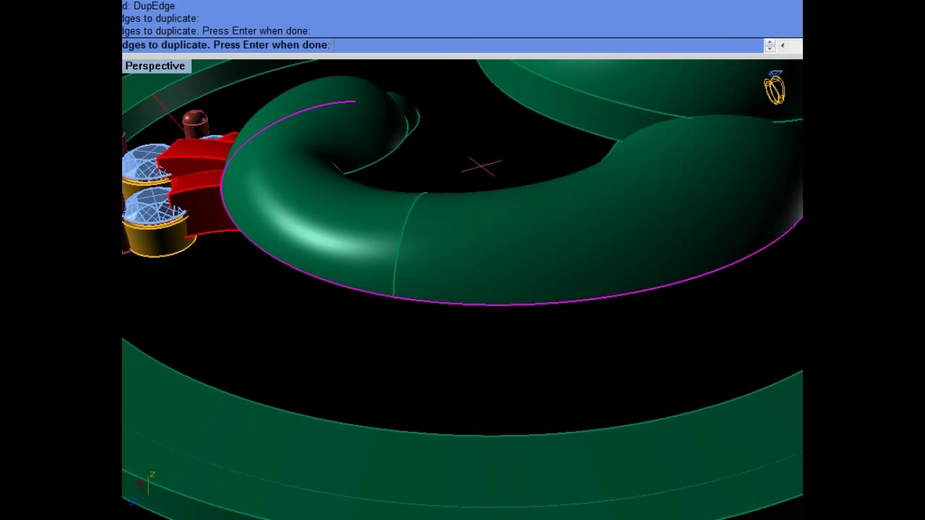
right_drag(268, 265, 374, 173)
click(374, 173)
right_drag(450, 239, 470, 260)
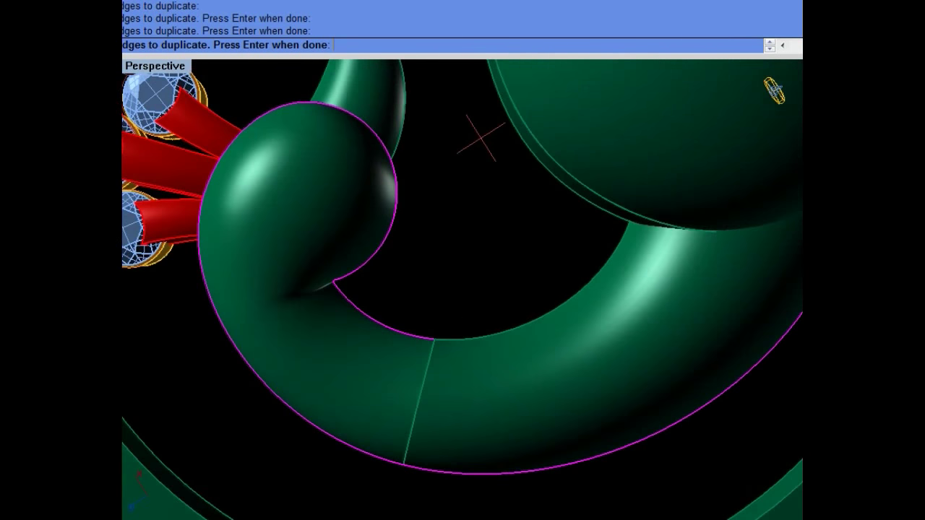
key(Return)
key(ctrl+h)
text(HideSwap)
key(Return)
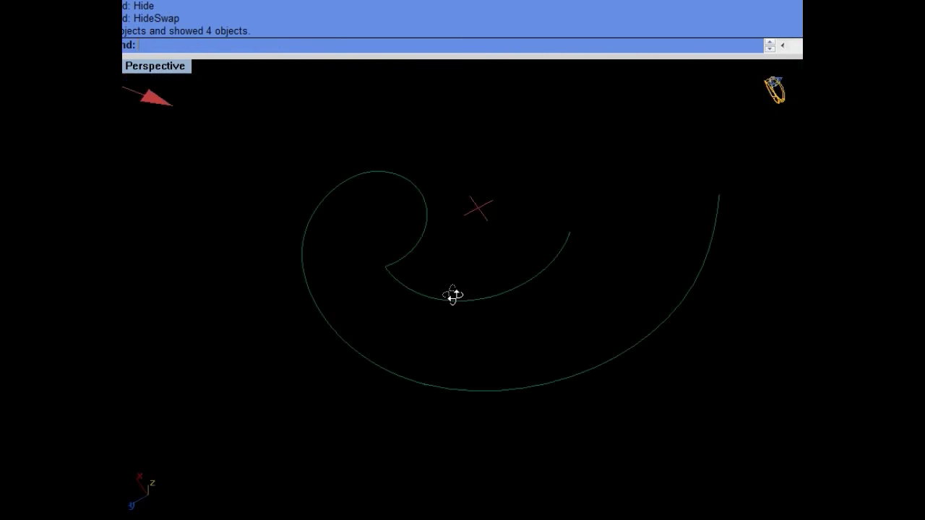
Step: Draw two curves connecting the ends of the inner and outer arcs
click(505, 258)
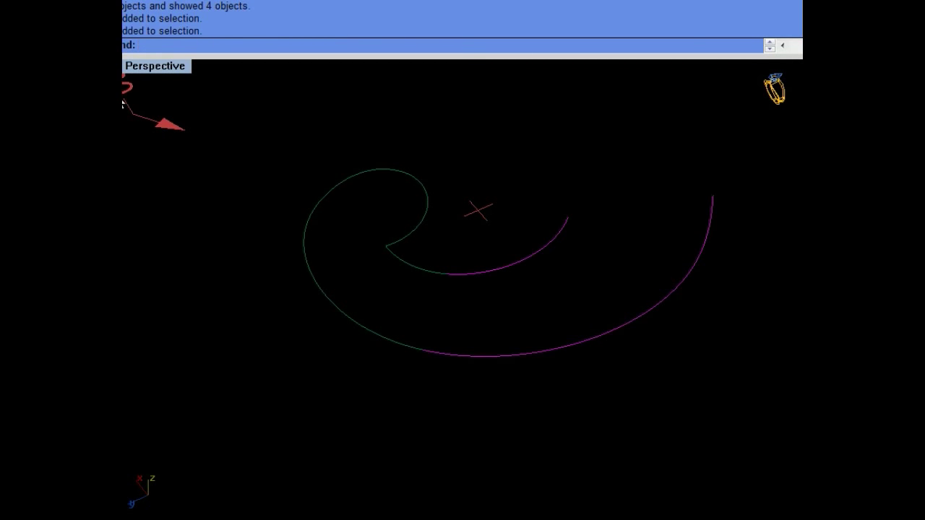
click(454, 276)
click(425, 350)
key(Return)
key(Return)
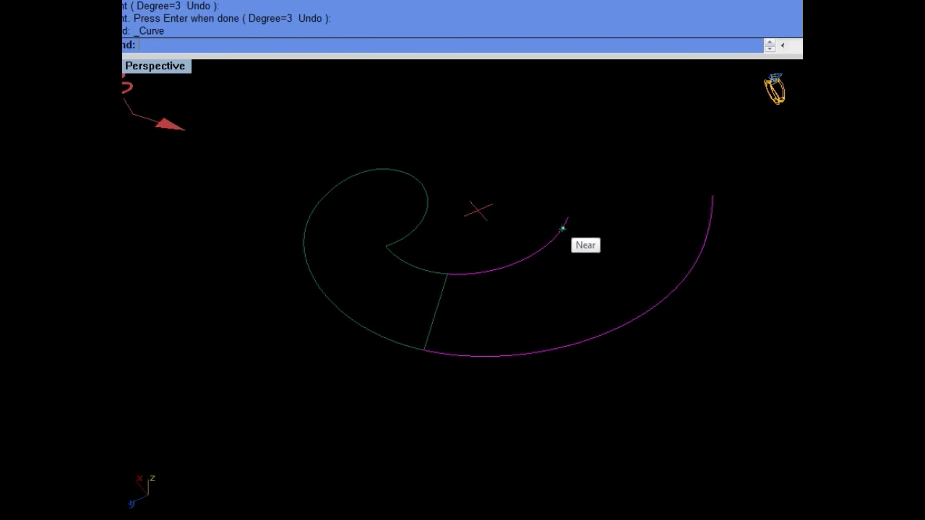
click(712, 195)
key(Return)
drag(613, 231, 614, 232)
drag(508, 307, 423, 327)
Step: Build a NetworkSrf patch from the four boundary curves
text(NetworkSrf)
key(Return)
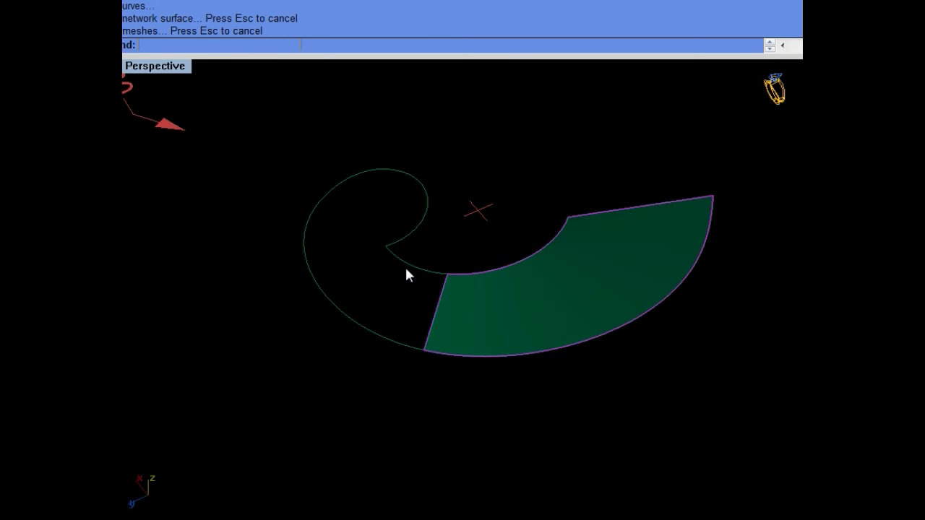
shift+click(406, 273)
shift+click(340, 310)
mouse_move(340, 310)
right_down()
mouse_move(375, 289)
mouse_move(376, 278)
right_up()
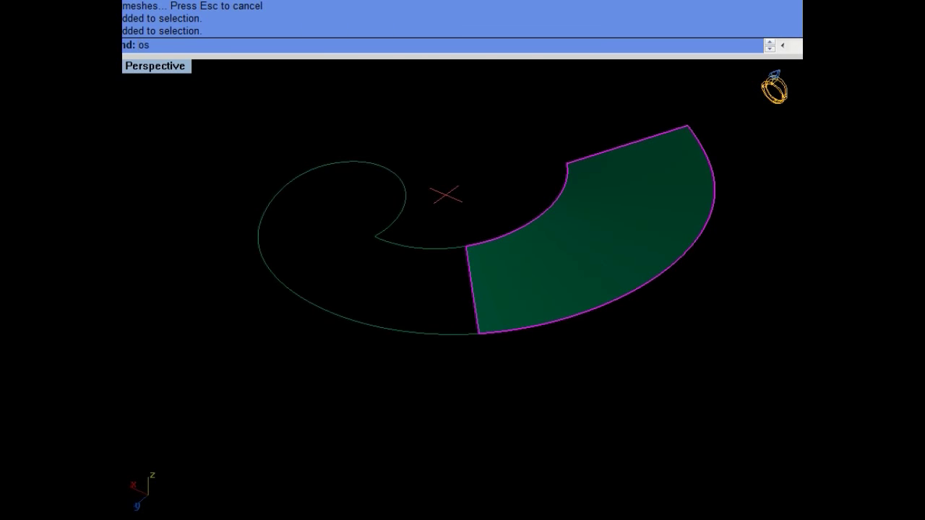
Step: Offset the patch downward into a 0.6 solid and inspect it
key(Return)
text(f)
key(Return)
text(s)
key(Return)
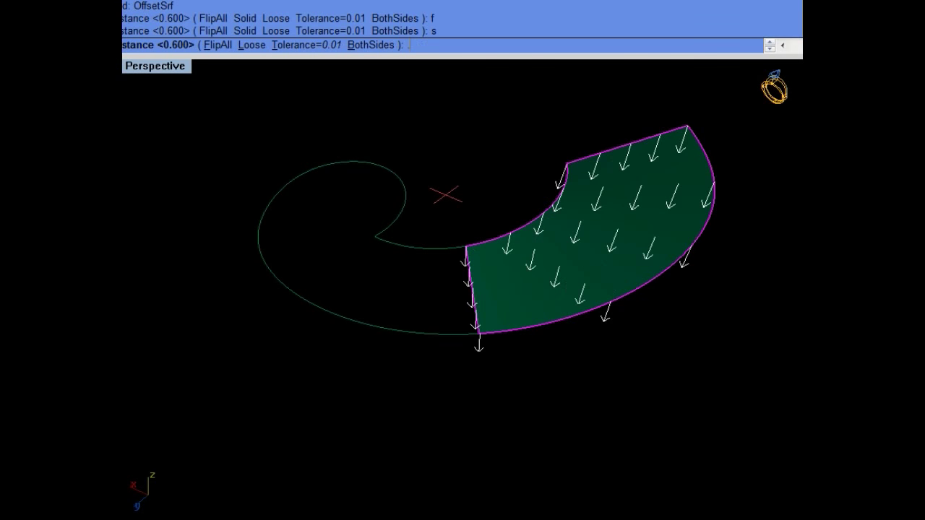
text(.6)
key(Return)
right_drag(553, 277, 554, 296)
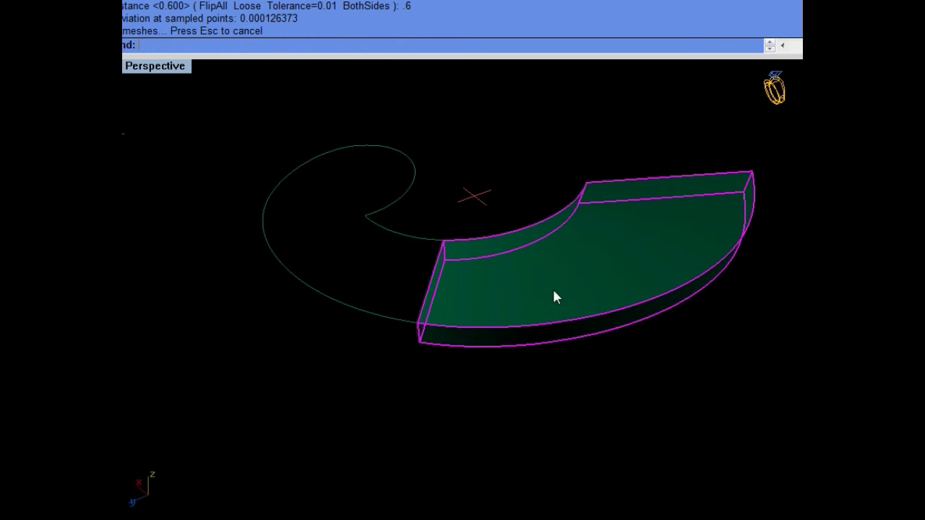
Step: Undo that offset and redo it as a flipped solid at 0.6 thickness
key(ctrl+z)
key(Return)
text(f)
key(Return)
text(s)
key(Return)
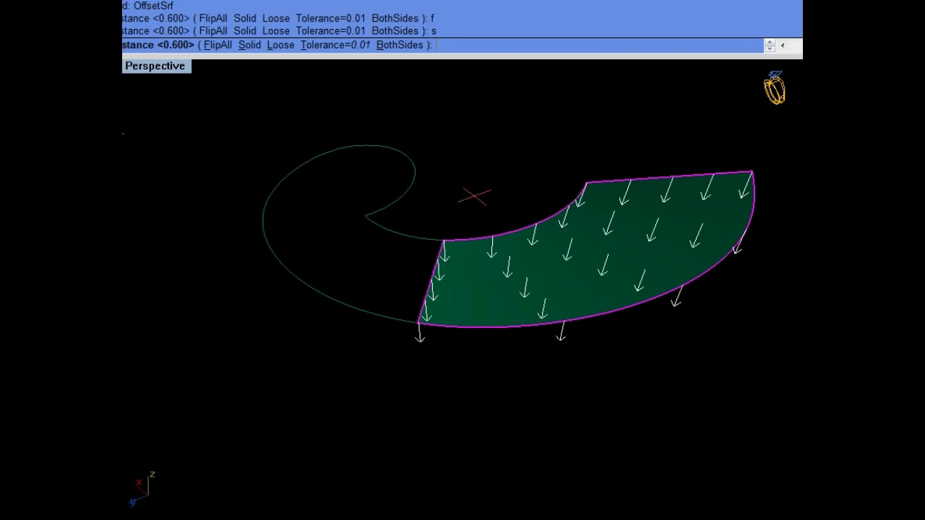
text(.6)
key(Return)
Step: Explode the slab and delete its top and bottom faces, leaving only side walls
text(explode)
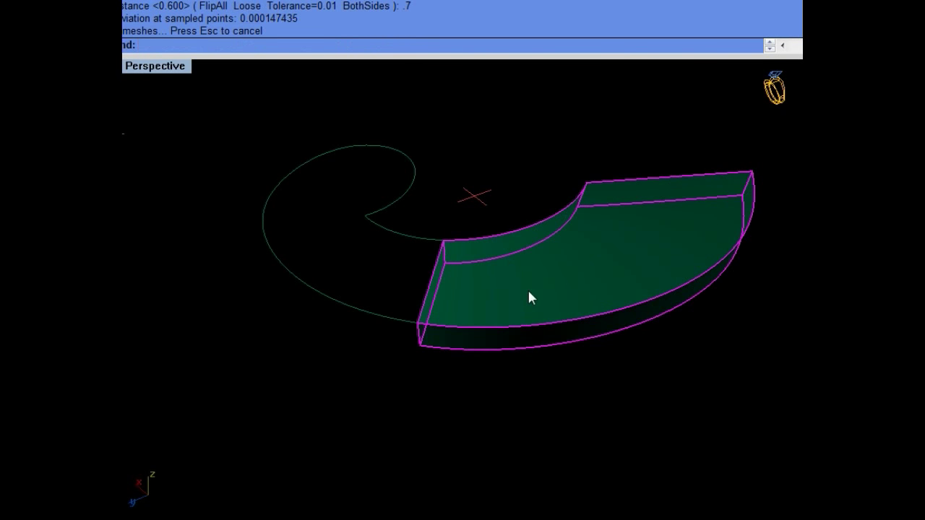
key(Return)
click(578, 274)
key(Delete)
key(Delete)
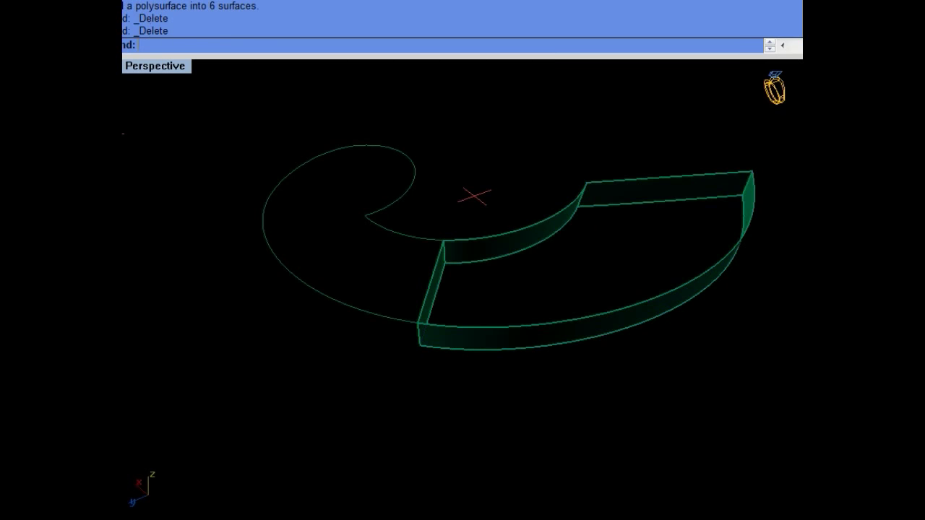
key(Delete)
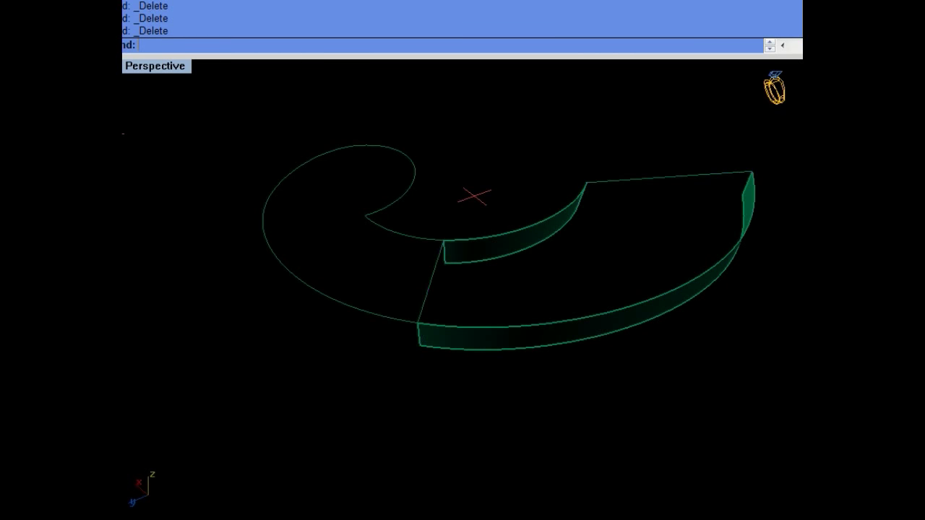
click(406, 231)
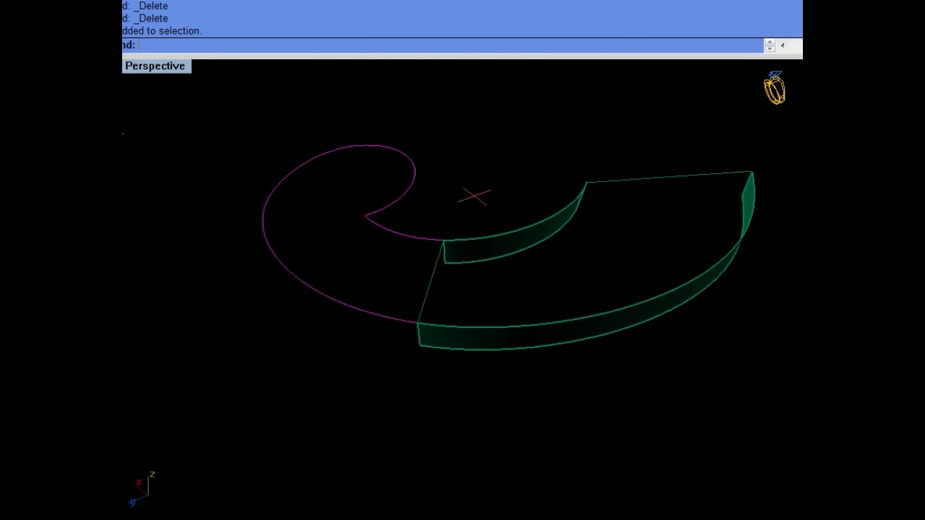
Step: Copy the selected curves down to the wall's bottom corner
right_drag(347, 340, 503, 268)
text(C)
key(Return)
click(478, 270)
click(473, 297)
key(Return)
Step: Loft the upper curves to create the last swirl wall
text(loft)
key(Return)
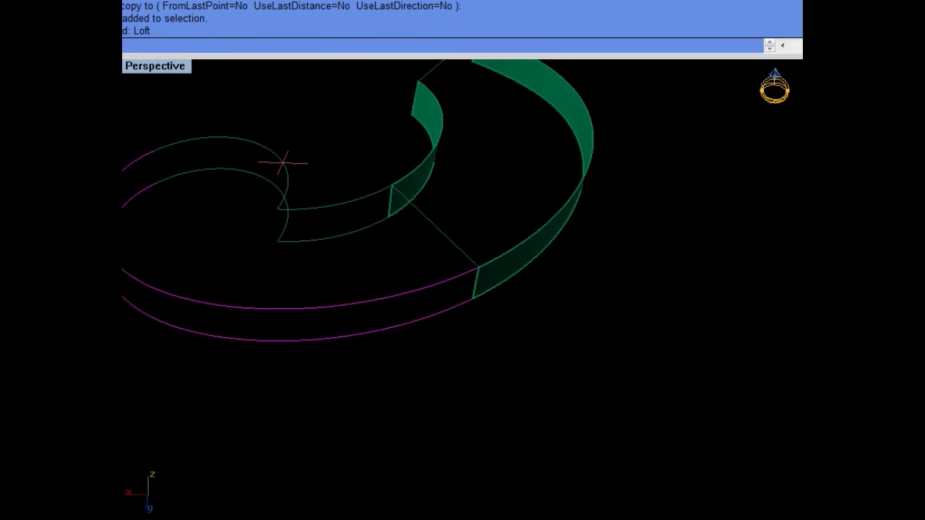
click(315, 241)
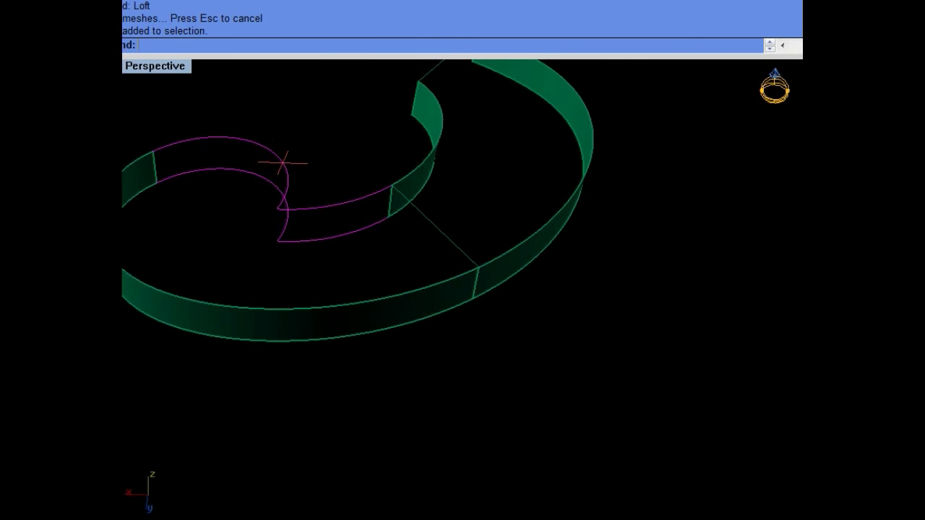
key(Return)
key(Return)
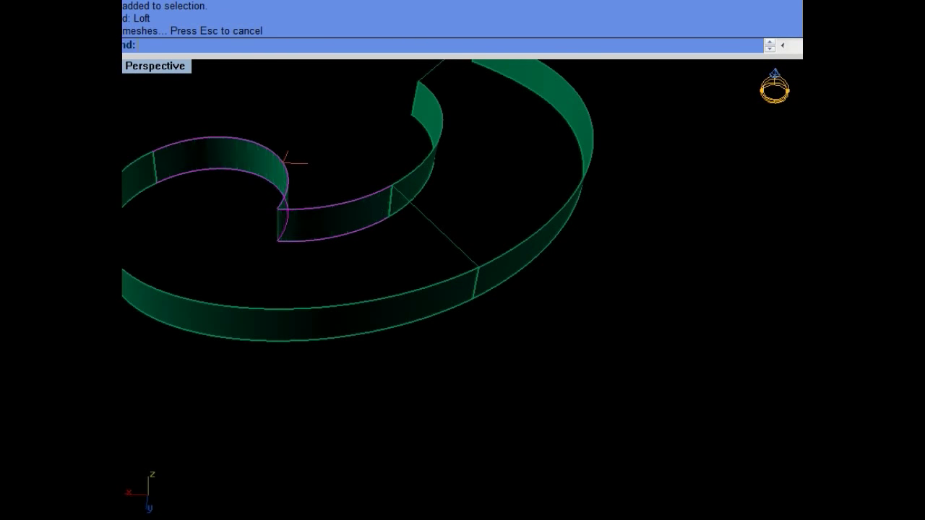
scroll(330, 210, up, 2)
text(os)
Step: Offset the swirl walls into flipped solids 0.6 thick
key(Return)
scroll(325, 352, down, 3)
text(f)
key(Return)
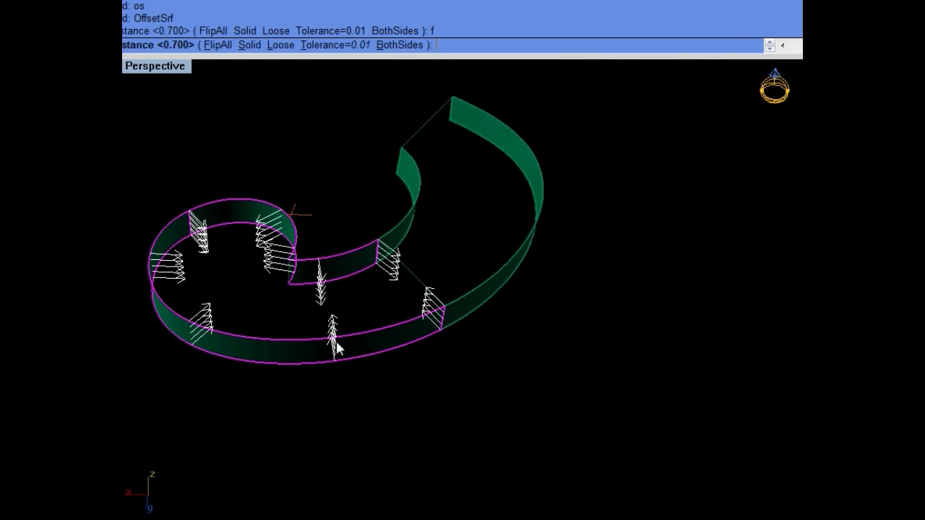
text(s)
key(Return)
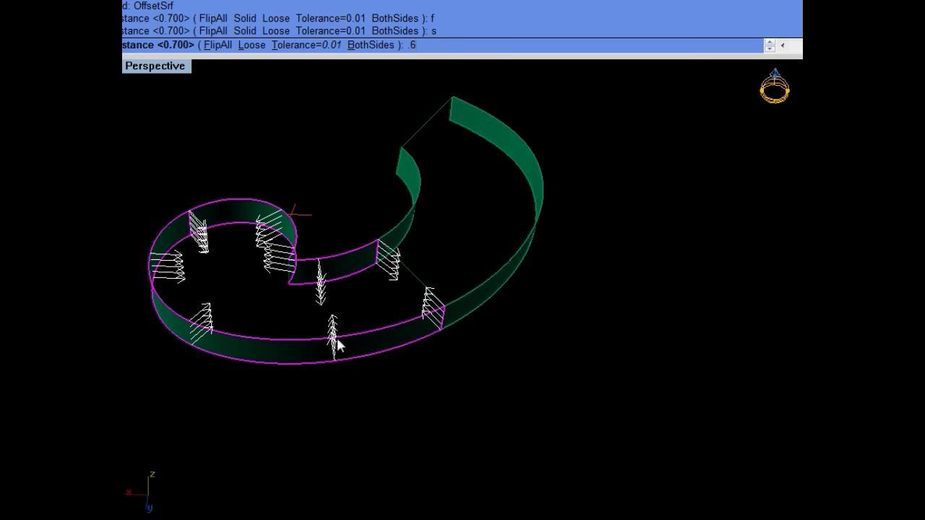
key(Return)
right_drag(456, 260, 400, 241)
Step: Thicken the inner and outer swirl walls into solids, then hide them and show the rest
click(423, 186)
shift+click(463, 289)
text(os)
key(Return)
right_drag(463, 289, 432, 298)
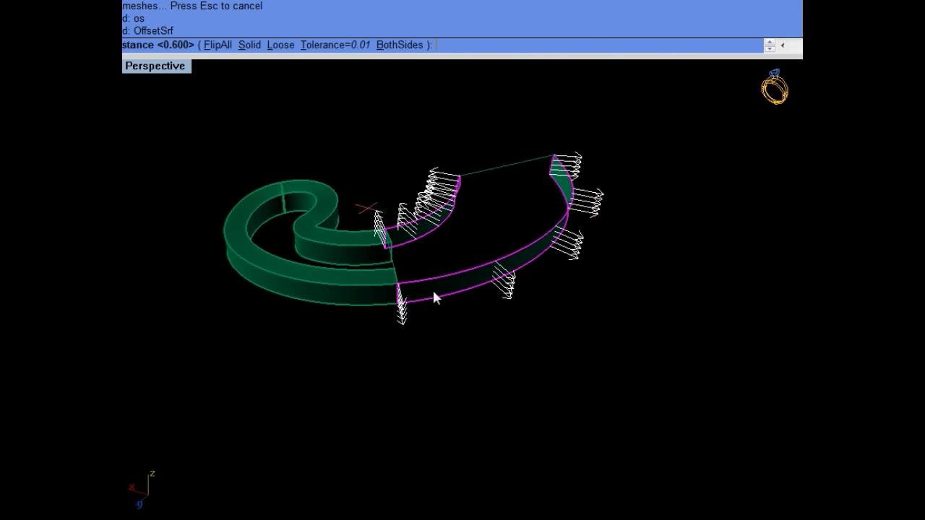
text(s)
key(Return)
key(Return)
scroll(309, 228, up, 3)
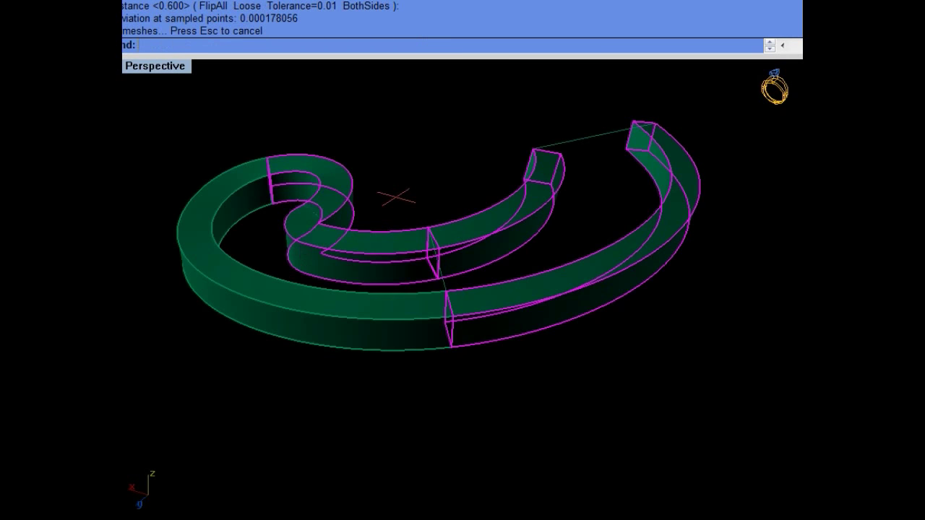
key(ctrl+h)
key(ctrl+shift+h)
right_drag(293, 235, 537, 274)
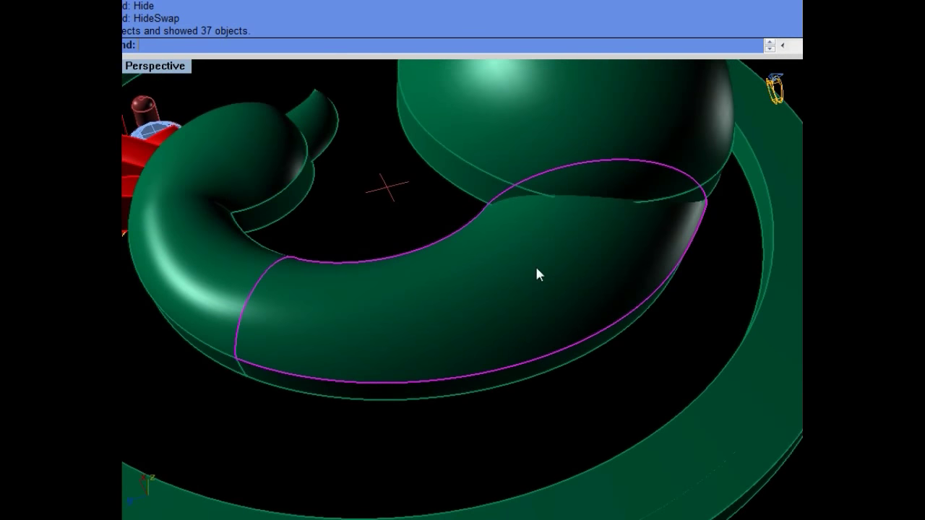
Step: Offset the swan body surface into a flipped solid, then undo the result
text(offsetsrf)
key(Return)
text(f)
key(Return)
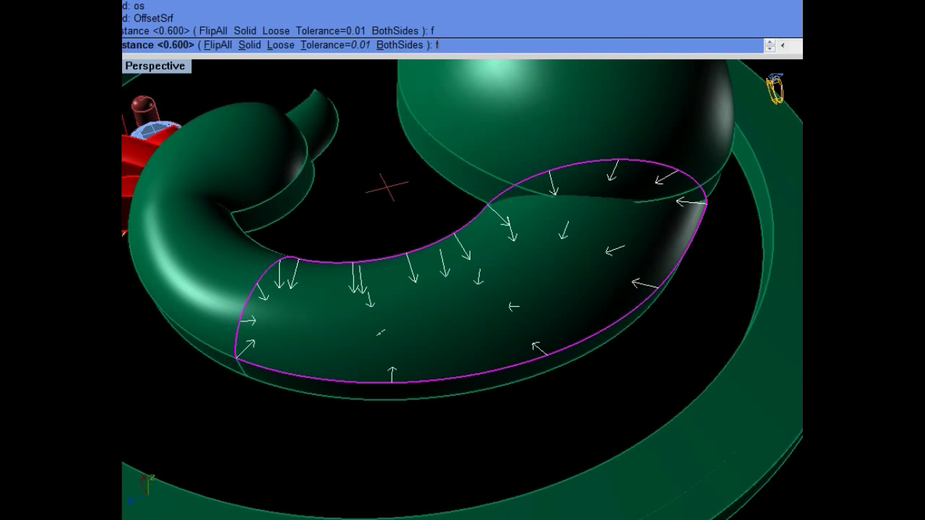
text(s)
key(Return)
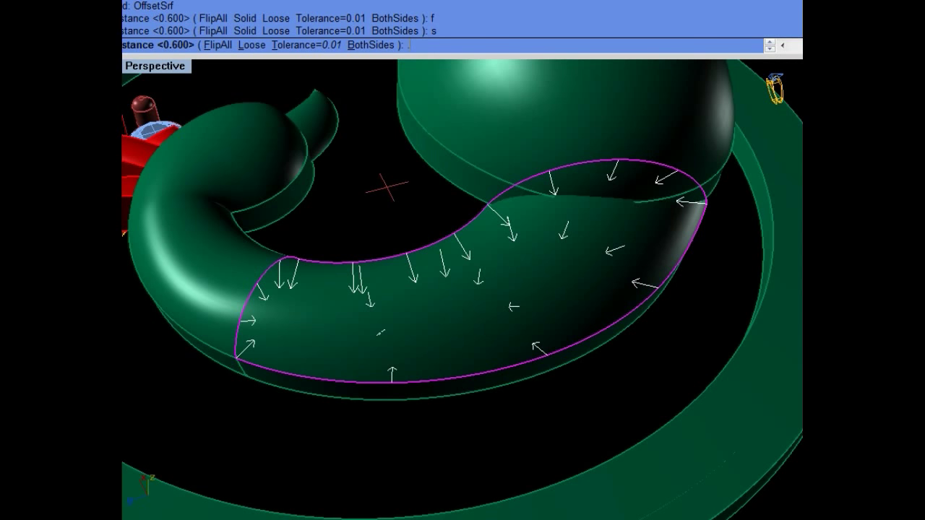
key(Return)
key(ctrl+z)
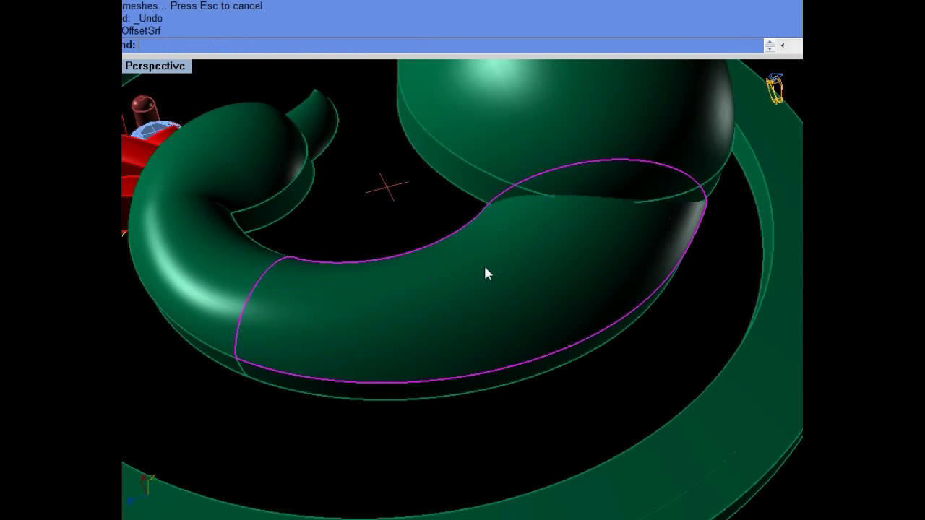
Step: Redo the body offset inward as a solid of thickness 1
key(Return)
key(Return)
text(s)
key(Return)
text(1)
key(Return)
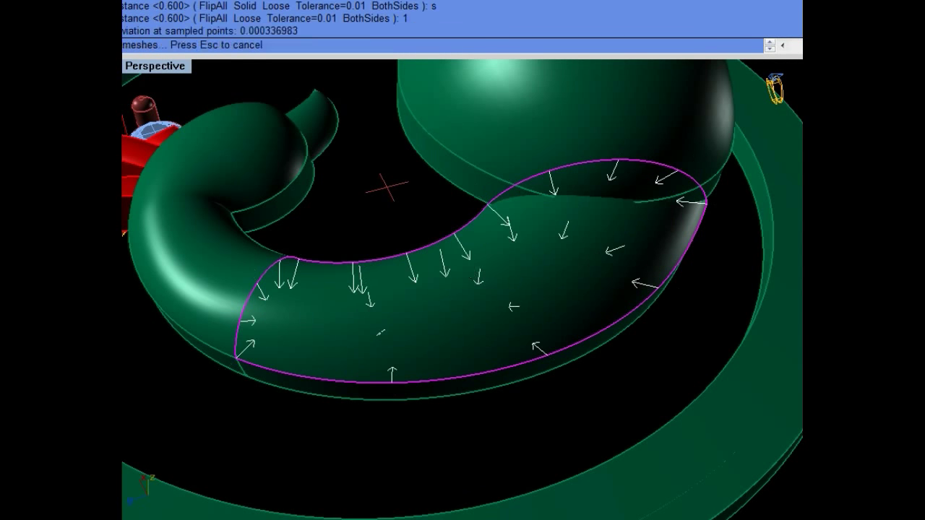
Step: Thicken the coiled neck surface into a solid of thickness 0.6
key(Return)
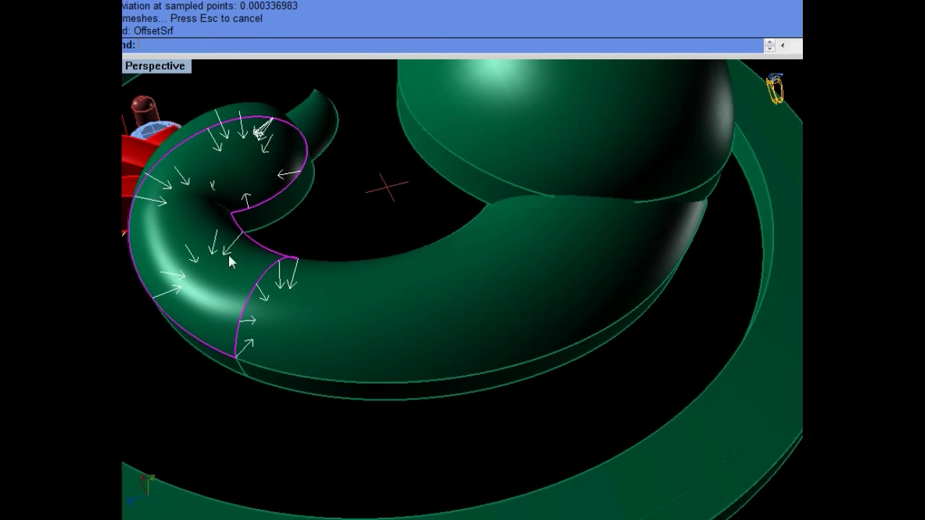
text(s)
key(Return)
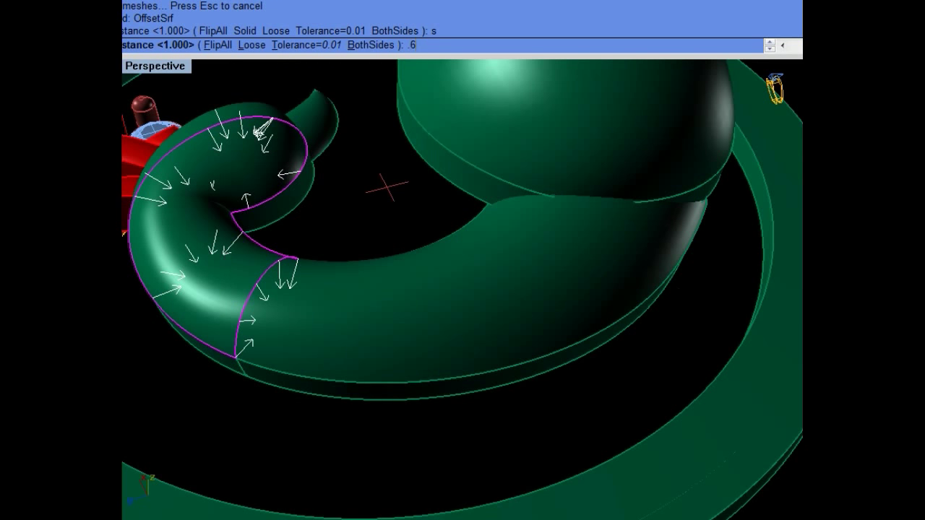
key(Return)
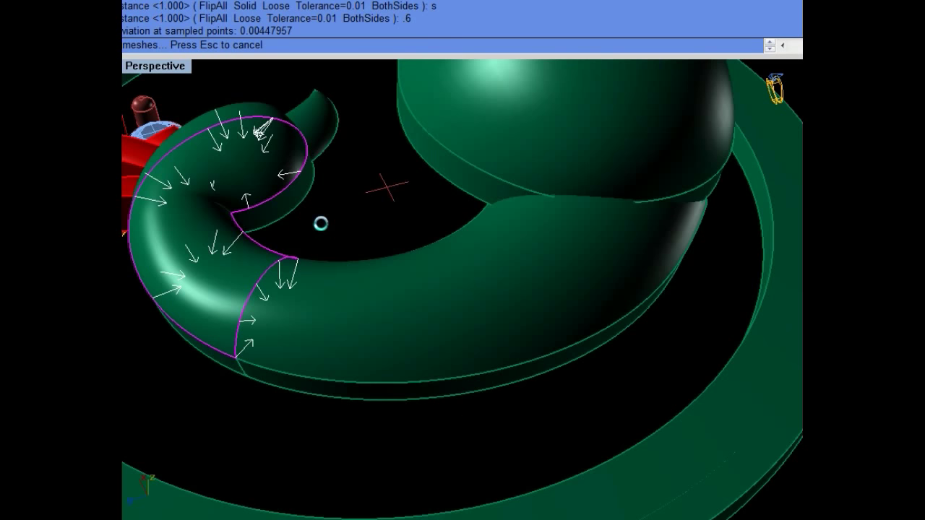
right_drag(320, 219, 390, 238)
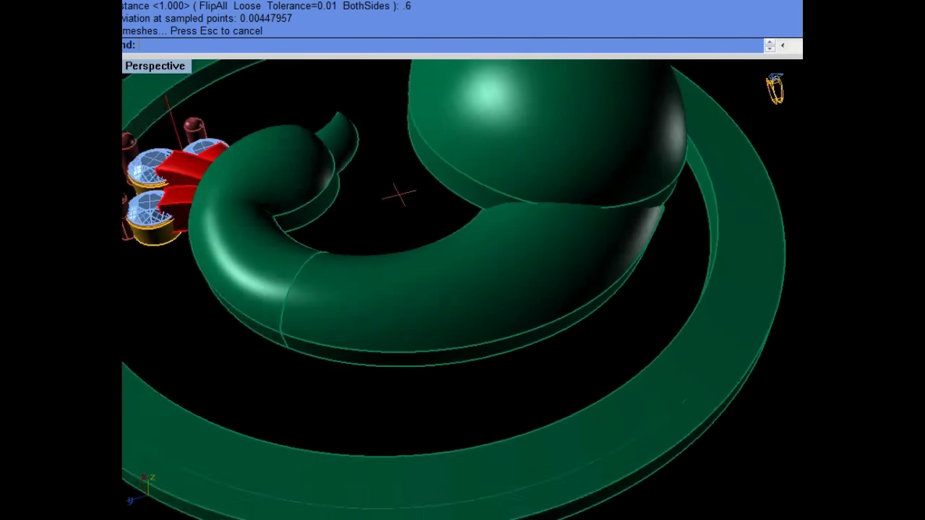
right_drag(304, 286, 390, 281)
Step: Thicken the back dome surface inward into a solid of thickness 1
text(os)
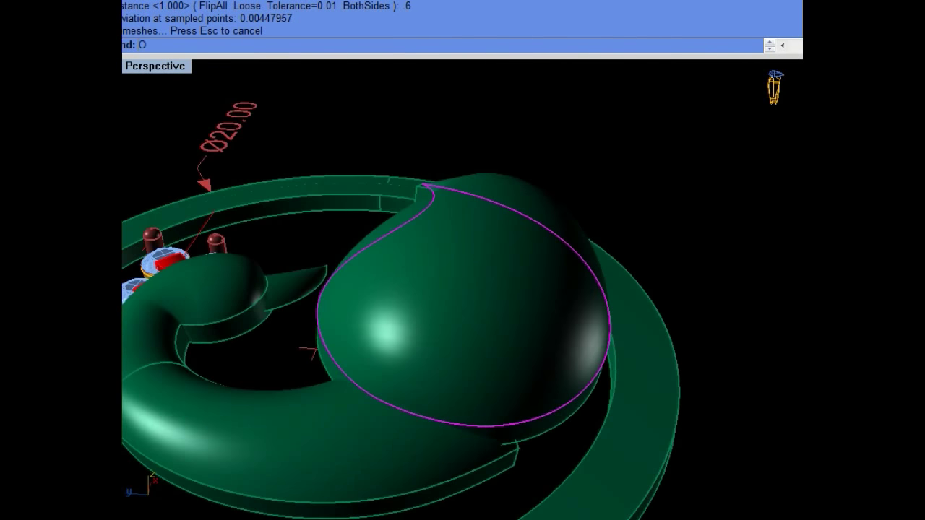
key(Return)
text(f)
key(Return)
text(s)
key(Return)
text(1)
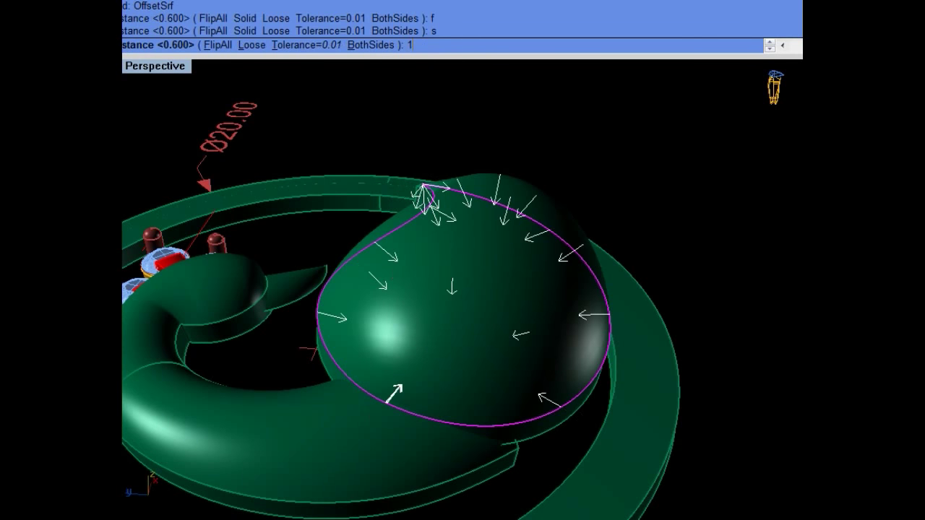
key(Return)
mouse_move(392, 273)
right_down()
mouse_move(347, 238)
mouse_move(339, 253)
right_up()
Step: In the maximized Top view, draw a vertical BothSides line through the pendant's centre
key(ctrl+F1)
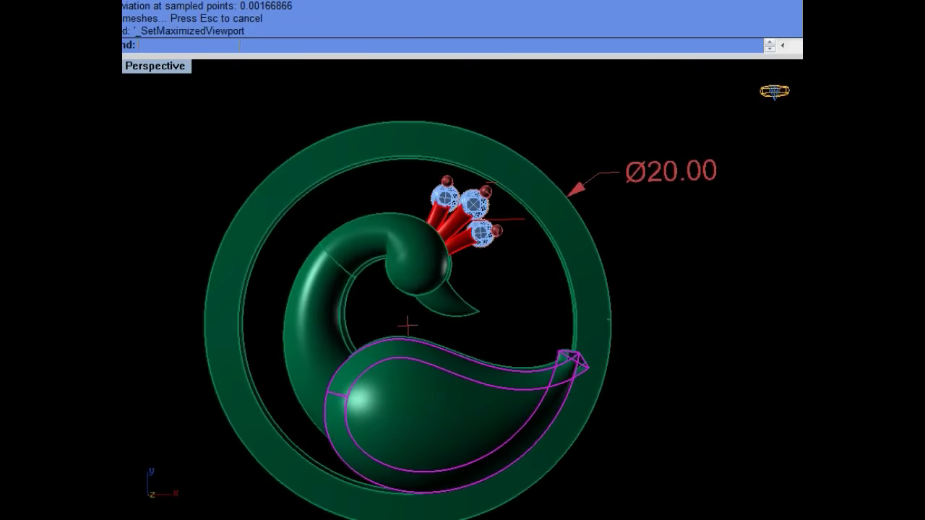
scroll(419, 282, up, 2)
mouse_move(485, 269)
right_down()
mouse_move(463, 280)
mouse_move(535, 295)
mouse_move(529, 342)
mouse_move(524, 306)
right_up()
key(Escape)
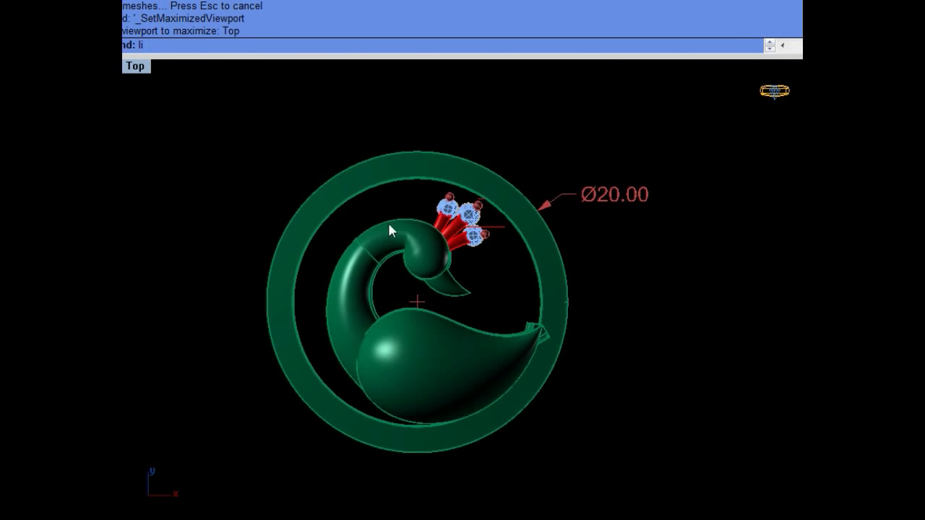
key(Return)
text(b)
key(Return)
scroll(413, 299, down, 1)
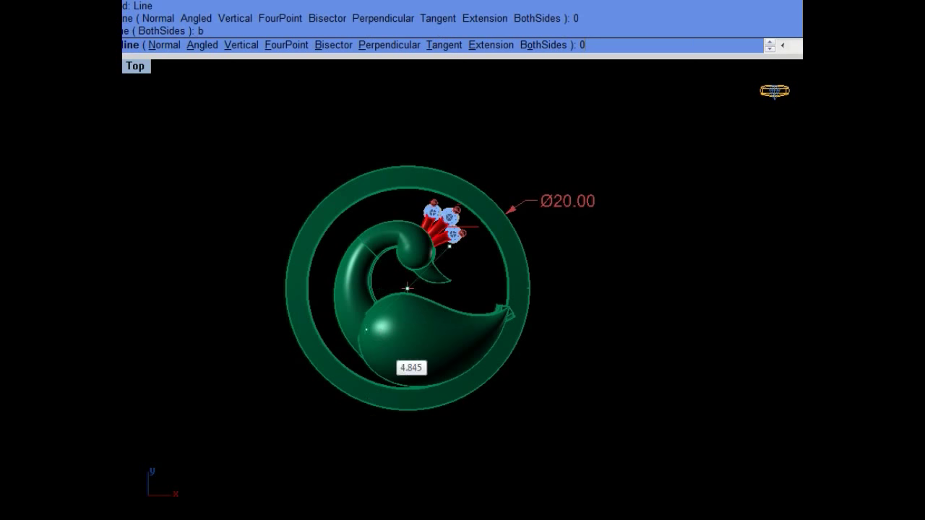
click(405, 474)
scroll(465, 366, up, 1)
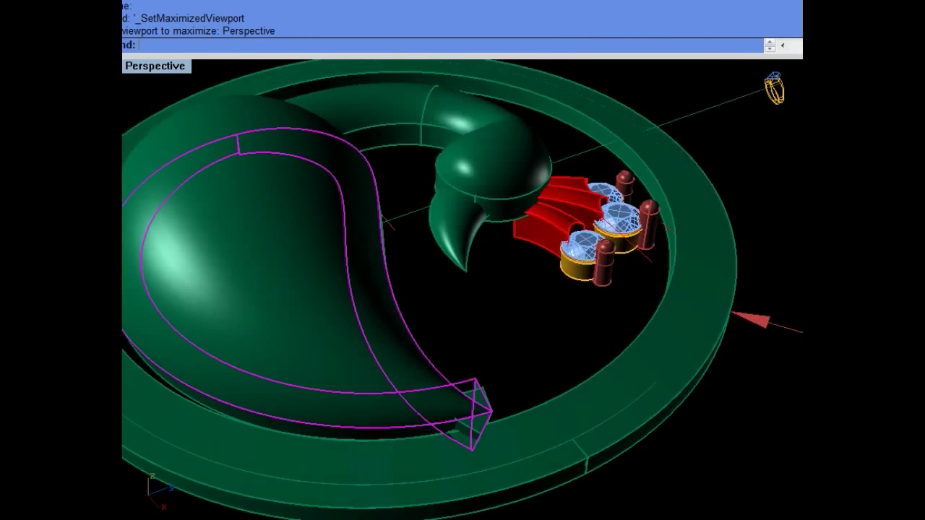
Step: Isolate the teardrop piece with Hide and HideSwap, then explode it into separate surfaces
key(ctrl+h)
text(HideSwap)
key(Return)
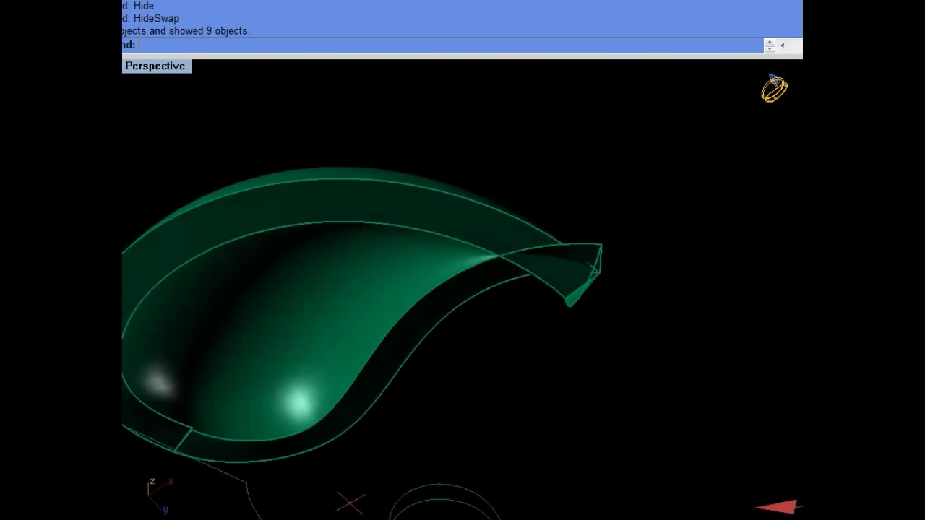
click(447, 275)
text(Explode)
key(Return)
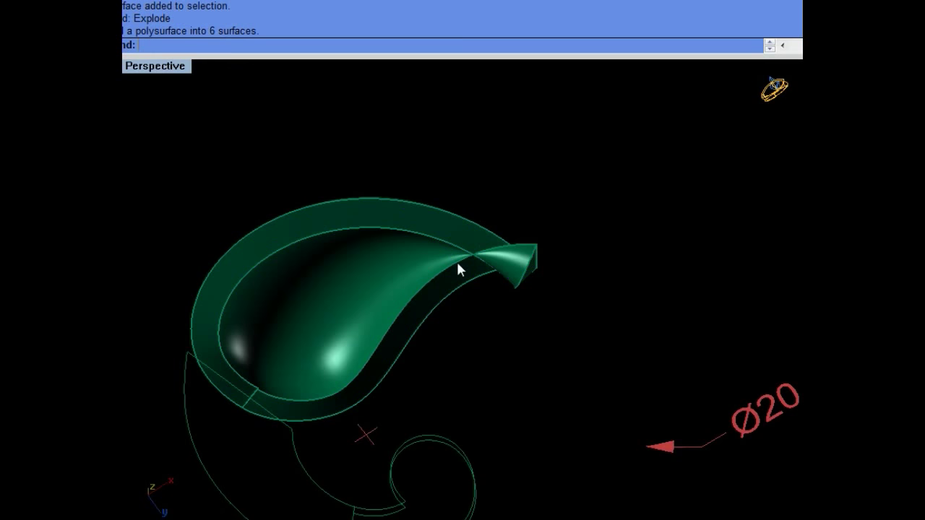
Step: Delete the spiral and other unwanted surfaces, hide the rest, and delete the leftover arc curves
key(Delete)
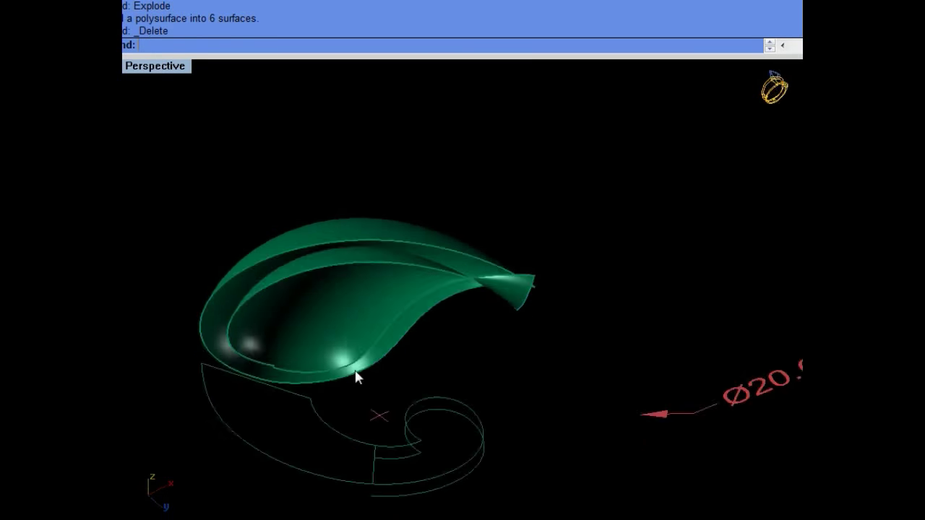
right_drag(355, 378, 433, 375)
click(405, 184)
mouse_move(318, 278)
right_down()
mouse_move(348, 277)
mouse_move(296, 271)
right_up()
key(Delete)
click(348, 277)
key(ctrl+h)
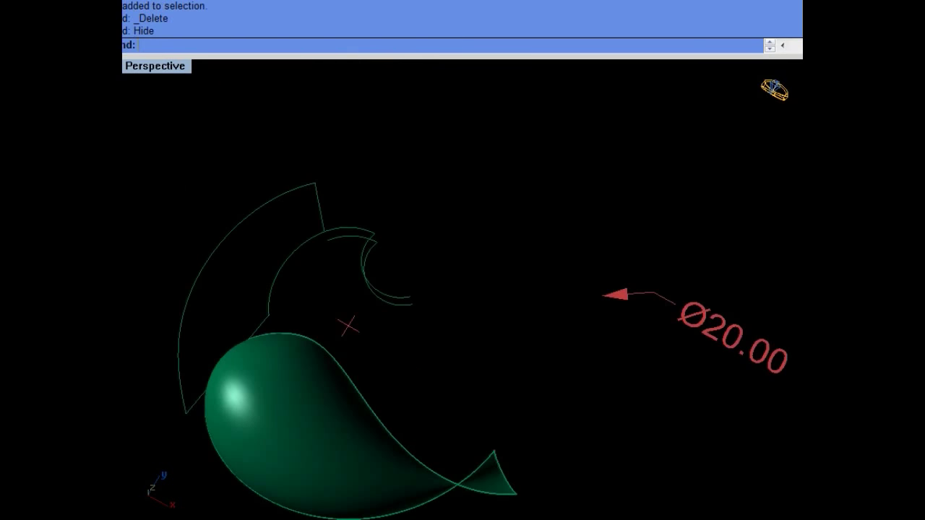
click(294, 269)
key(Delete)
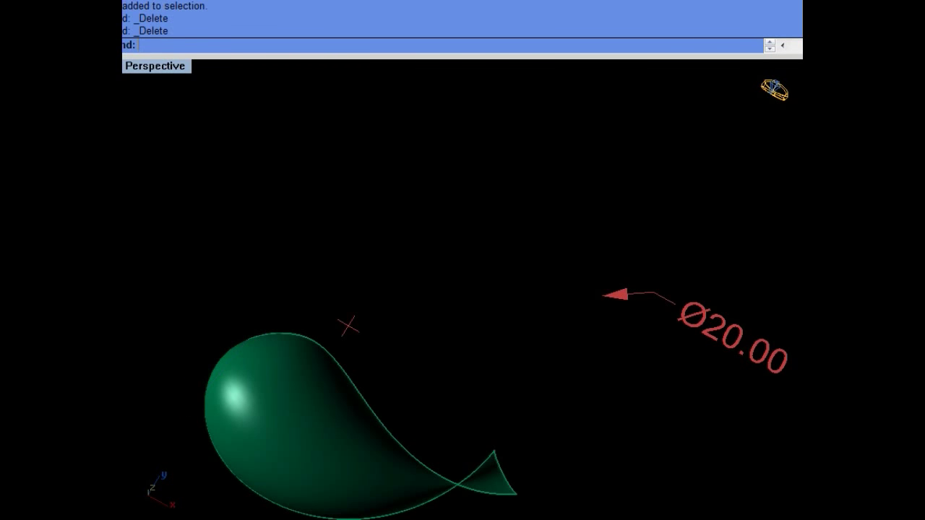
Step: Duplicate the teardrop surface's upper and lower edges as curves
click(354, 371)
shift+right_drag(354, 370, 389, 305)
text(de)
key(Return)
click(385, 303)
click(271, 401)
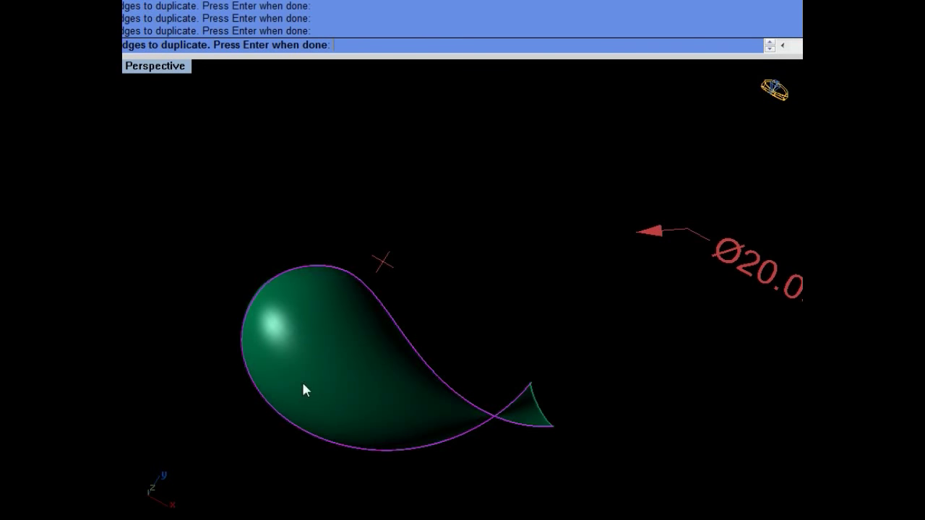
key(Return)
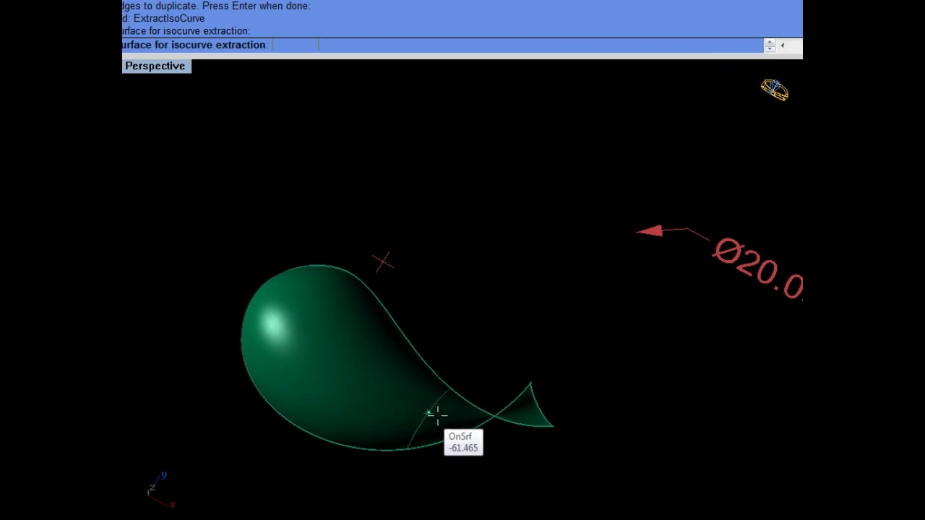
Step: Extract a row of isocurves across the surface from head to tail, then delete the surface
click(433, 411)
click(396, 391)
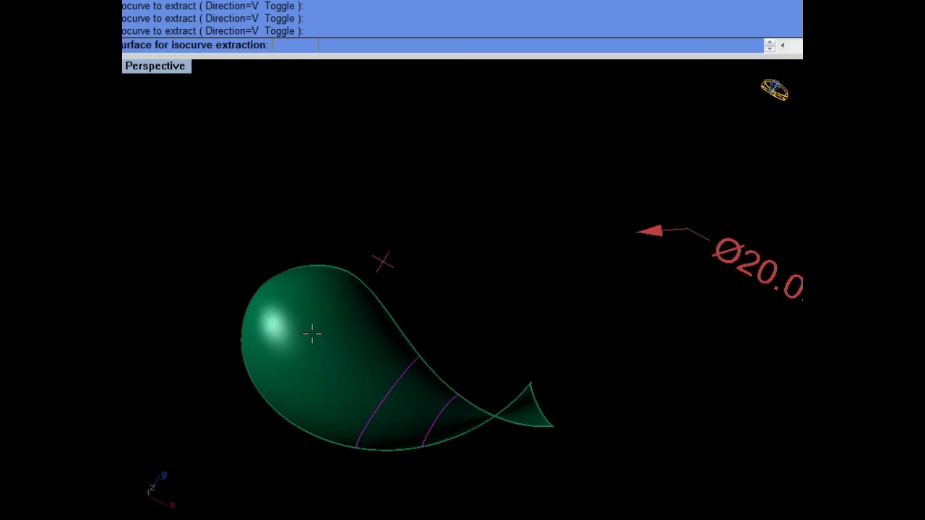
click(339, 365)
click(308, 330)
click(291, 309)
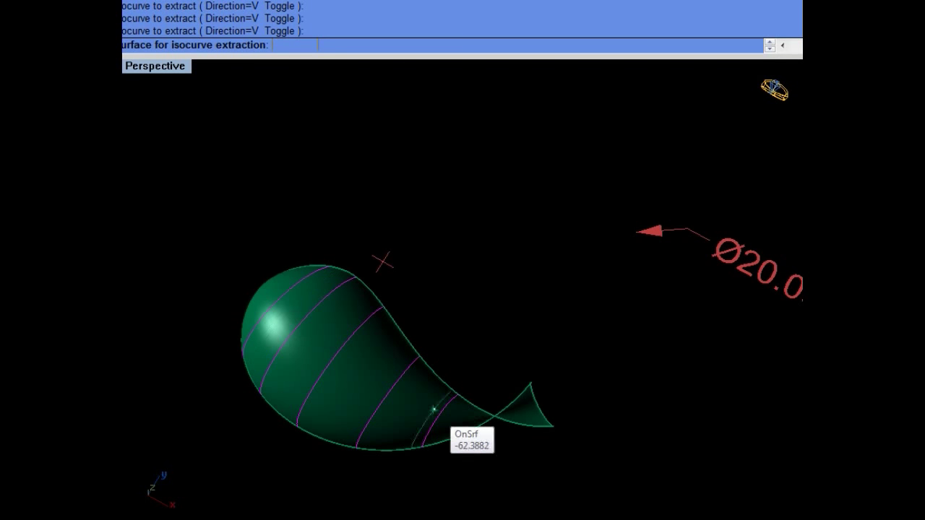
click(454, 430)
click(412, 411)
click(362, 384)
click(324, 354)
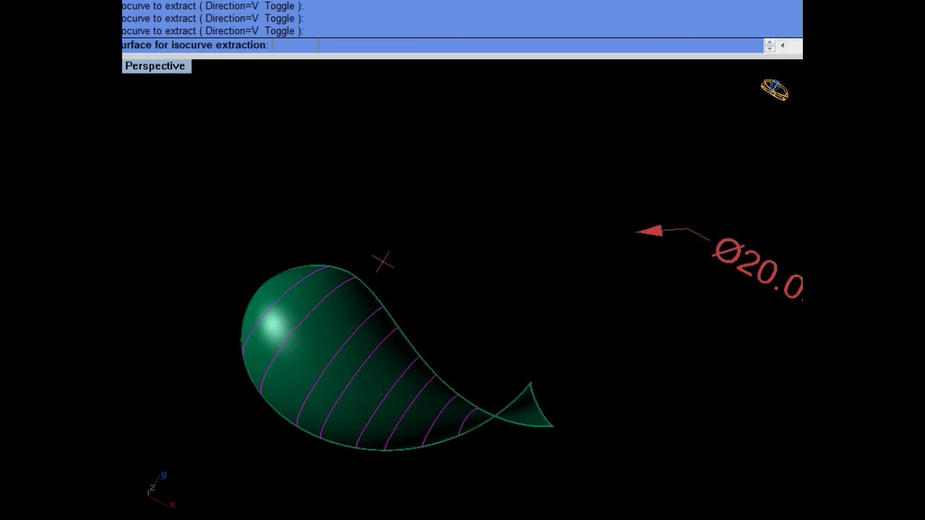
click(269, 314)
right_drag(384, 361, 365, 433)
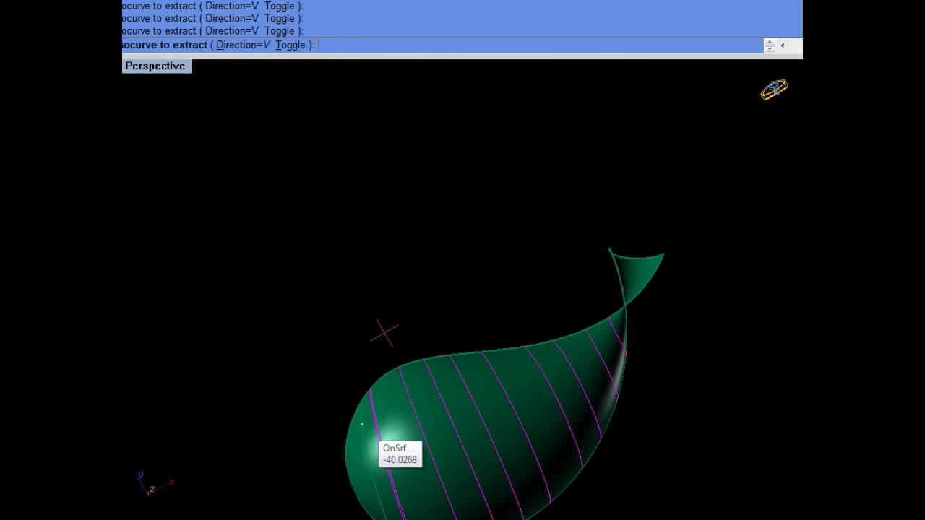
key(Return)
click(407, 458)
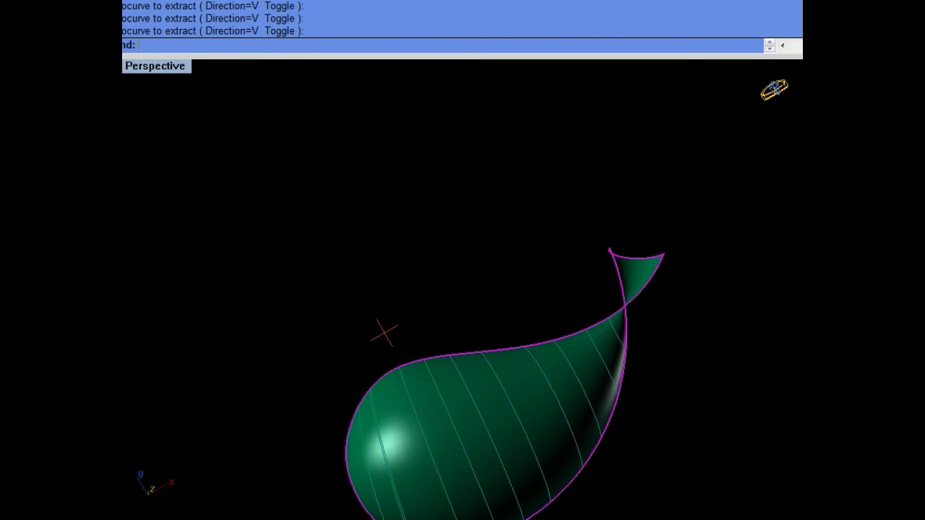
key(Delete)
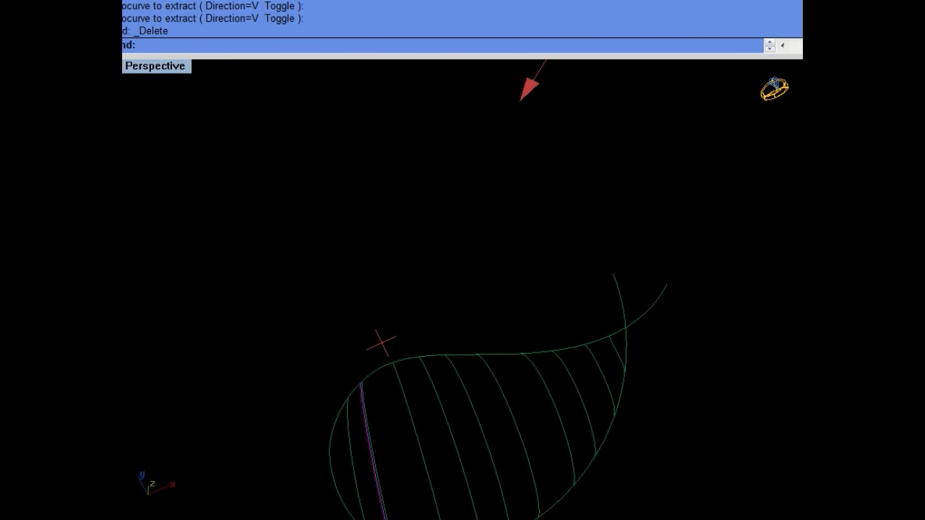
Step: Delete a stray doubled isocurve and trim the outline curve pieces at the tail
key(Delete)
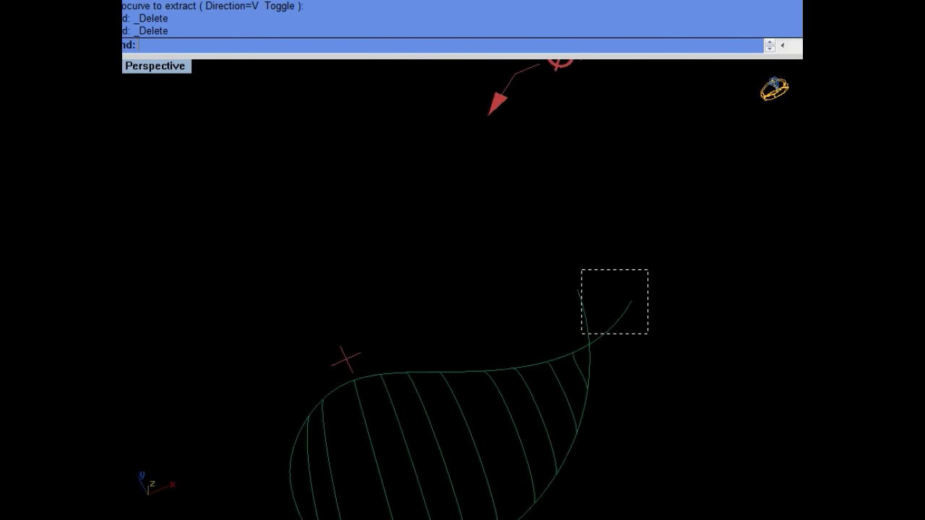
drag(581, 270, 581, 270)
click(473, 329)
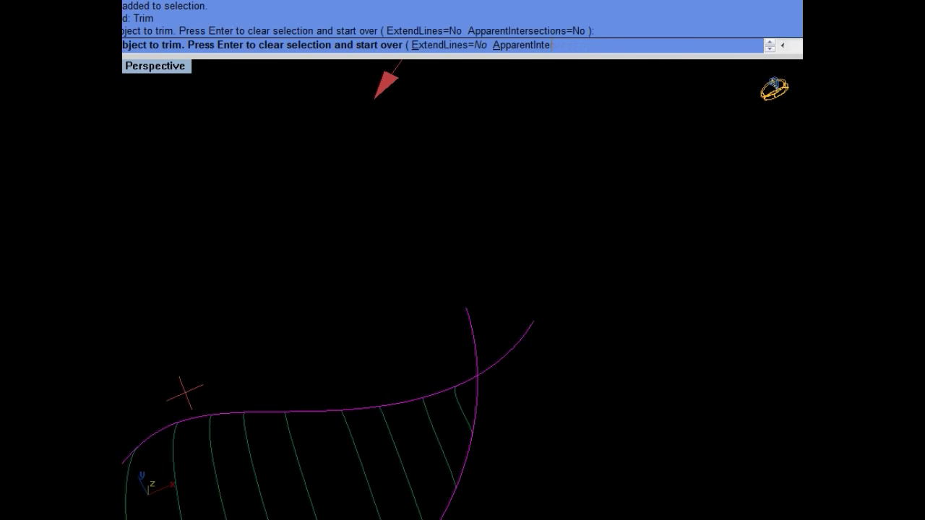
click(474, 328)
scroll(434, 362, up, 2)
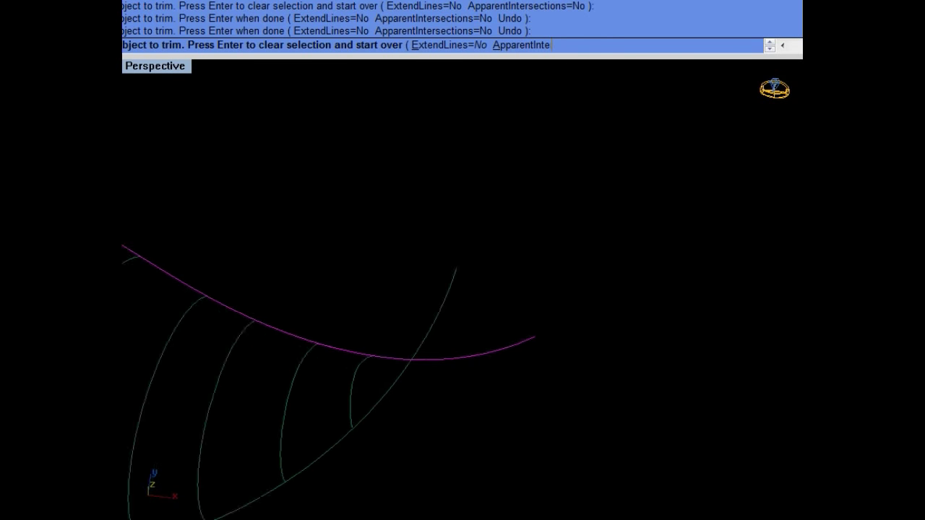
key(Return)
Step: Split one outline curve at a picked point and delete its leftover right piece
text(split)
key(Return)
text(p)
scroll(406, 374, up, 1)
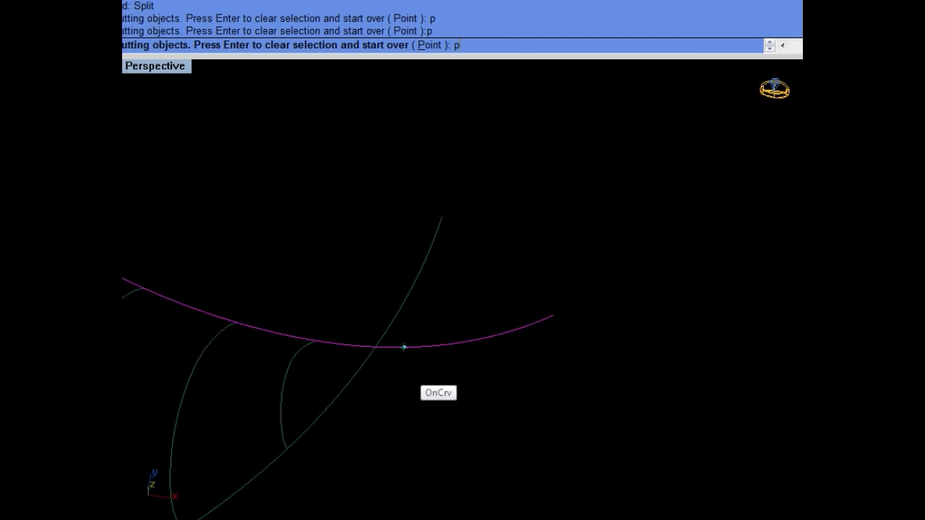
key(Return)
click(383, 347)
key(Return)
click(458, 338)
shift+right_drag(458, 347, 432, 419)
key(Delete)
Step: Split the other outline curve at the intersection and delete its upper leftover piece
click(387, 339)
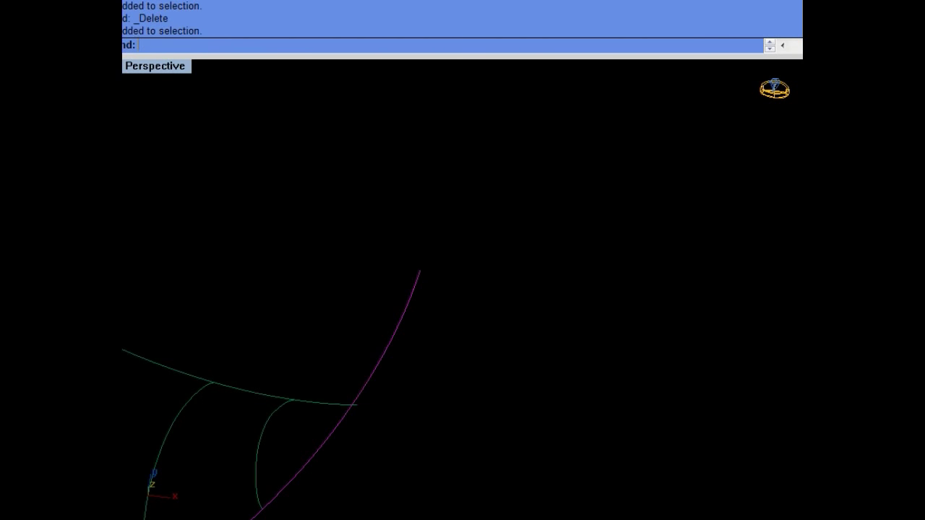
text(s)
key(Return)
text(p)
key(Return)
scroll(352, 406, up, 1)
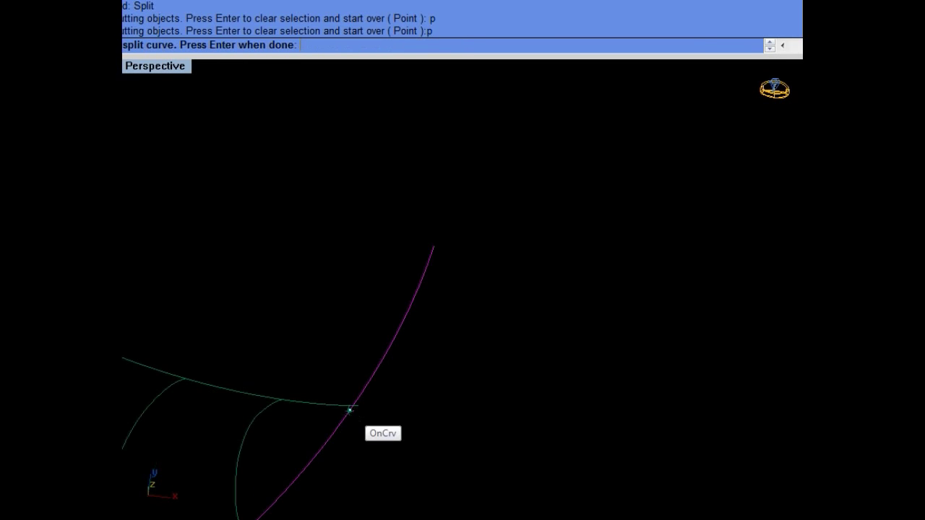
click(352, 406)
key(Return)
click(393, 336)
scroll(351, 354, up, 1)
key(Delete)
Step: Move the lower curve's end control point onto the other curve's end and delete an extra point
click(338, 416)
key(F10)
click(345, 397)
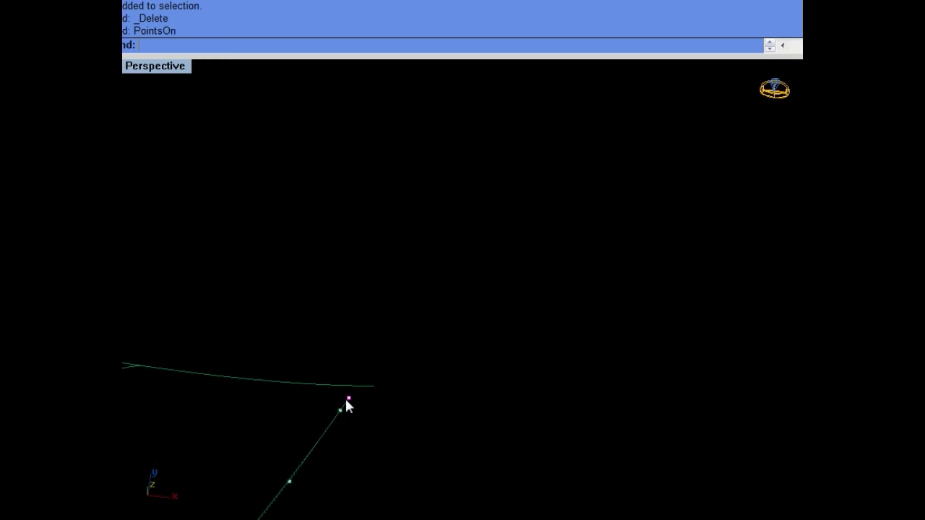
text(s)
key(Return)
click(350, 397)
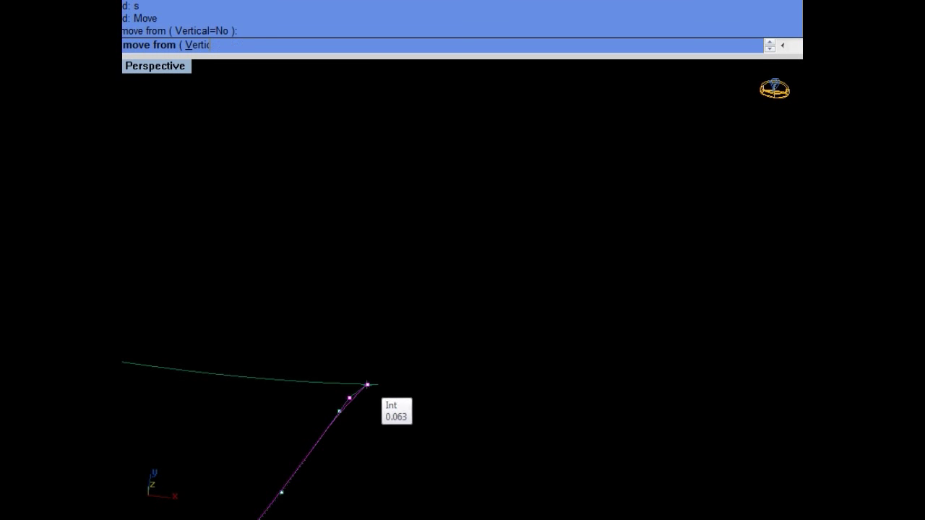
click(379, 384)
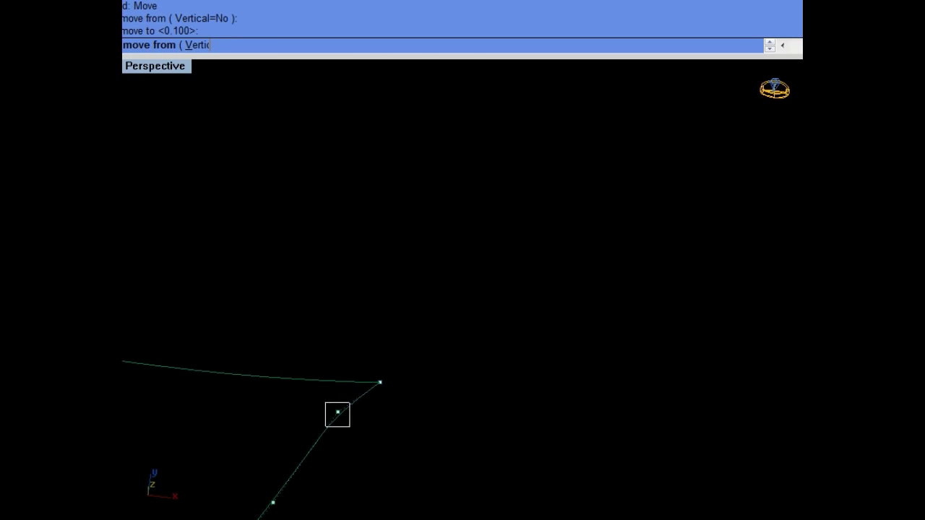
click(337, 411)
key(Delete)
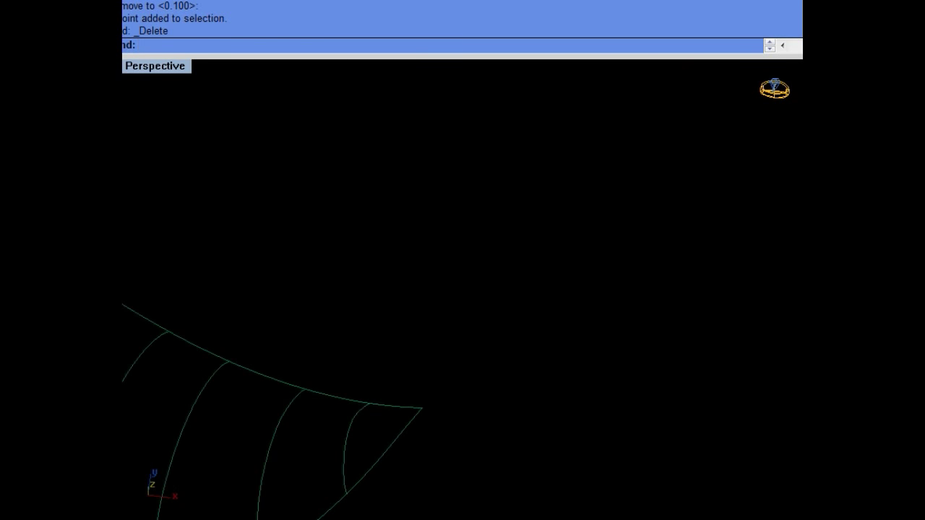
Step: Try a network surface, undo it, and snap a tip control point onto the curve end
drag(625, 492, 270, 264)
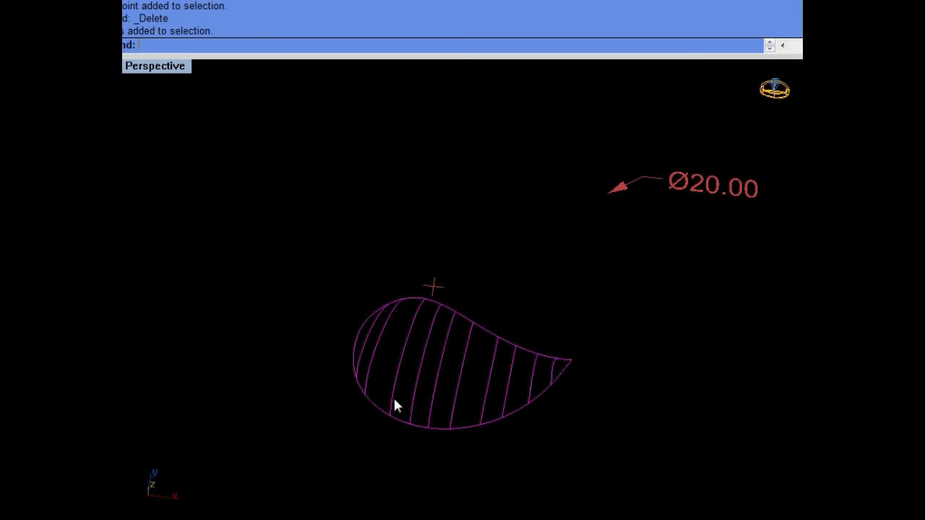
click(456, 320)
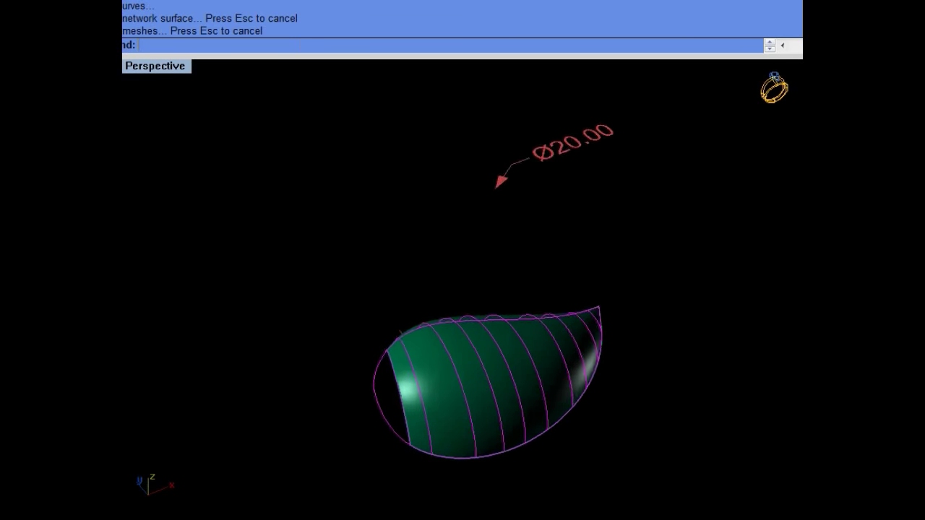
key(ctrl+z)
key(F10)
scroll(463, 427, up, 3)
drag(513, 451, 515, 451)
key(Delete)
drag(396, 336, 472, 442)
click(436, 414)
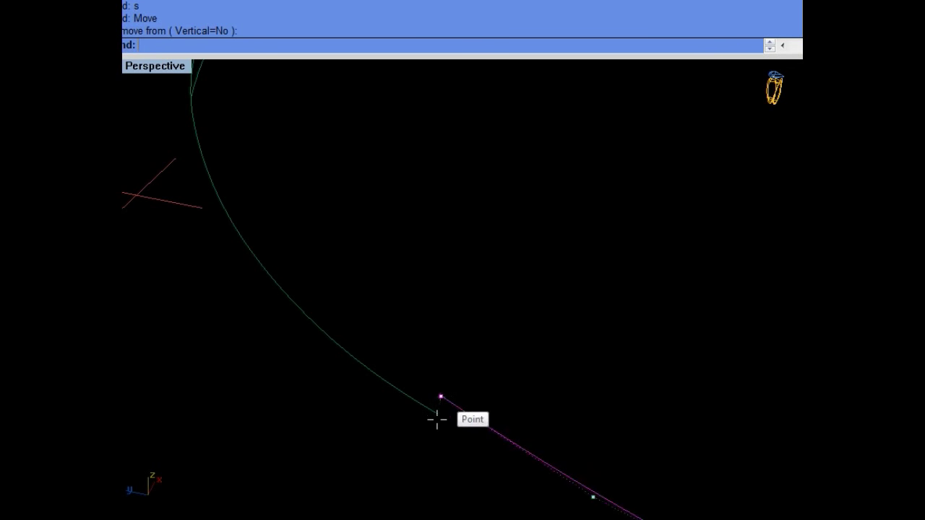
click(392, 390)
Step: Test Loft and NetworkSrf on the teardrop curves, undoing each result
scroll(372, 380, down, 5)
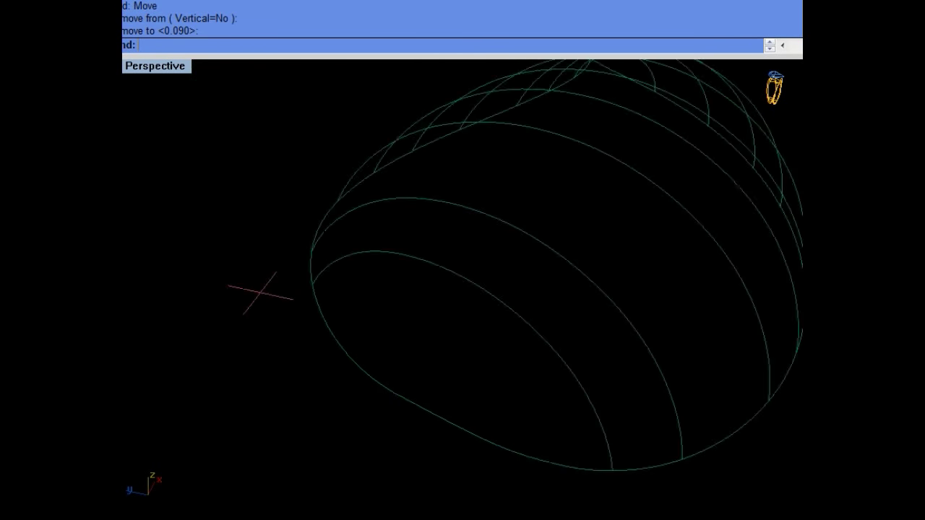
text(Loft)
key(Return)
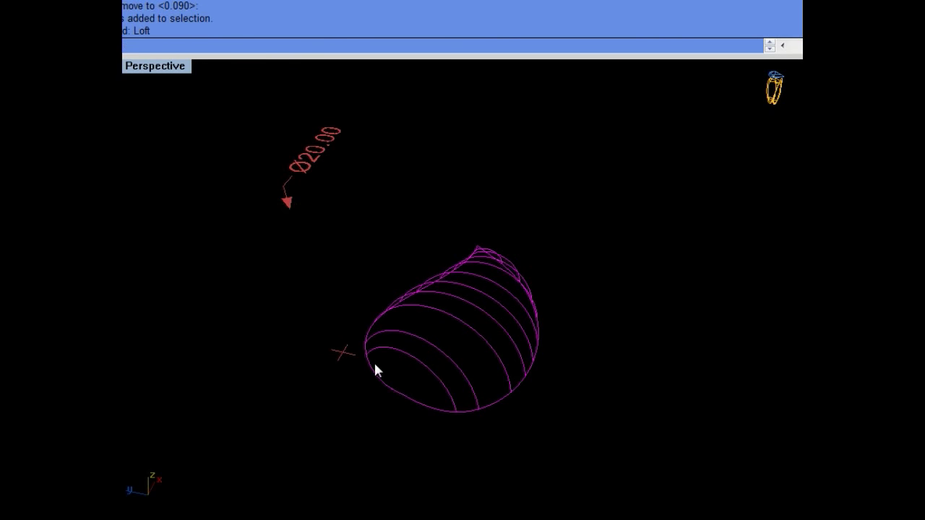
key(ctrl+z)
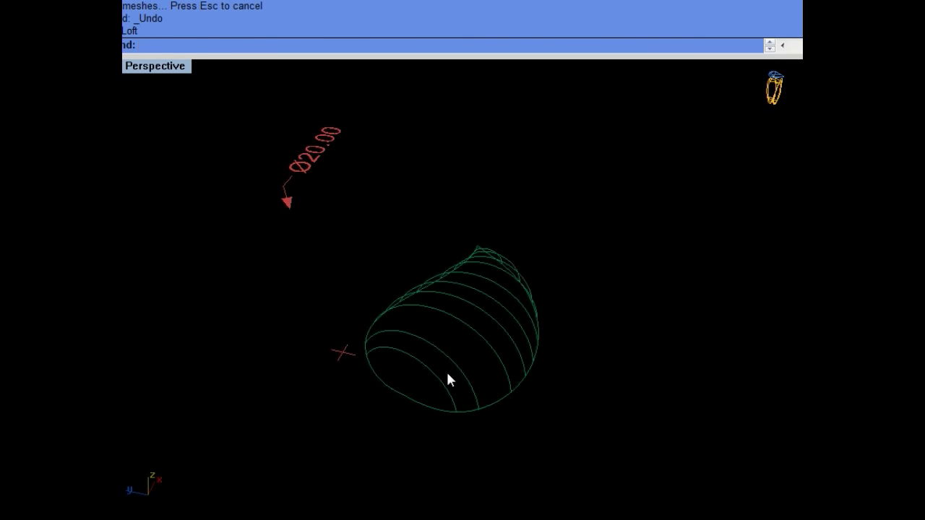
text(NetworkSrf)
key(Return)
drag(556, 239, 380, 376)
key(Return)
key(Return)
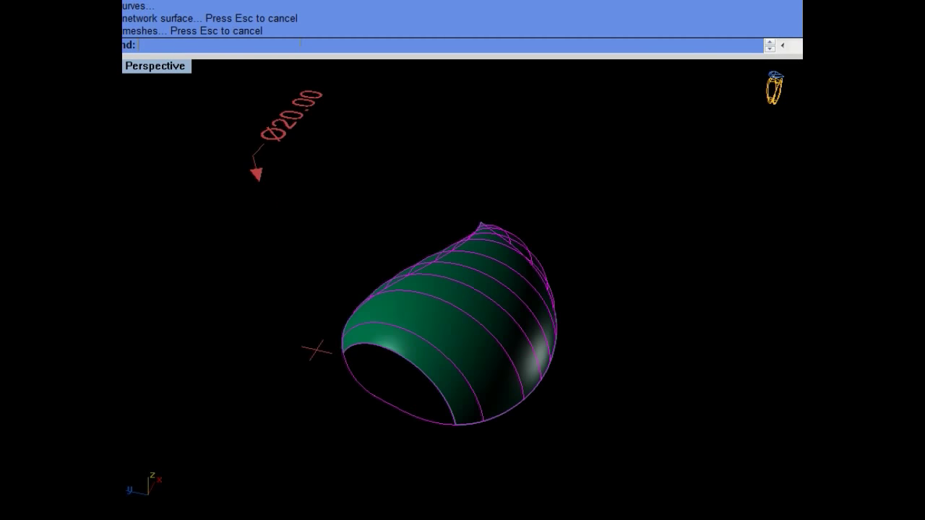
key(ctrl+z)
Step: Move the adjusted curve's end control point onto the other curve's end
scroll(457, 371, up, 5)
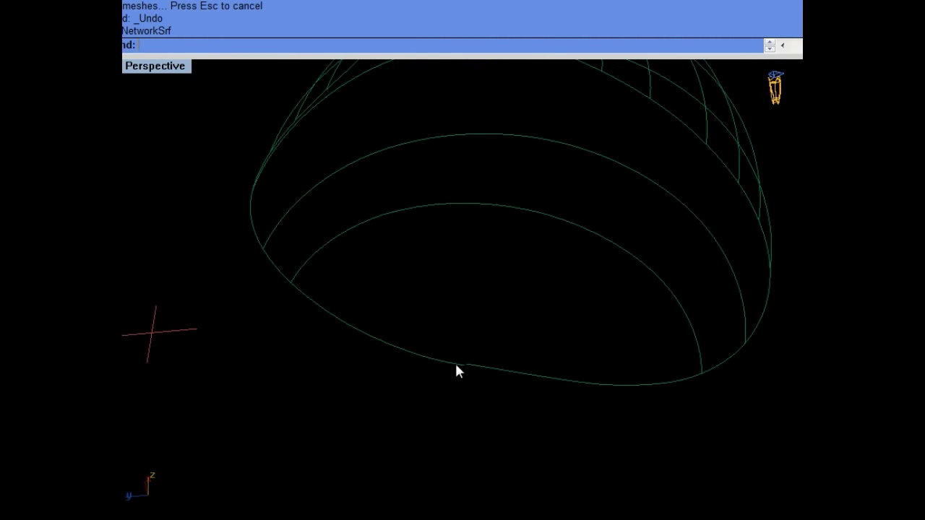
text(Loft)
key(Return)
scroll(495, 362, up, 5)
click(495, 368)
key(F10)
drag(406, 287, 488, 397)
text(s)
key(Return)
click(457, 325)
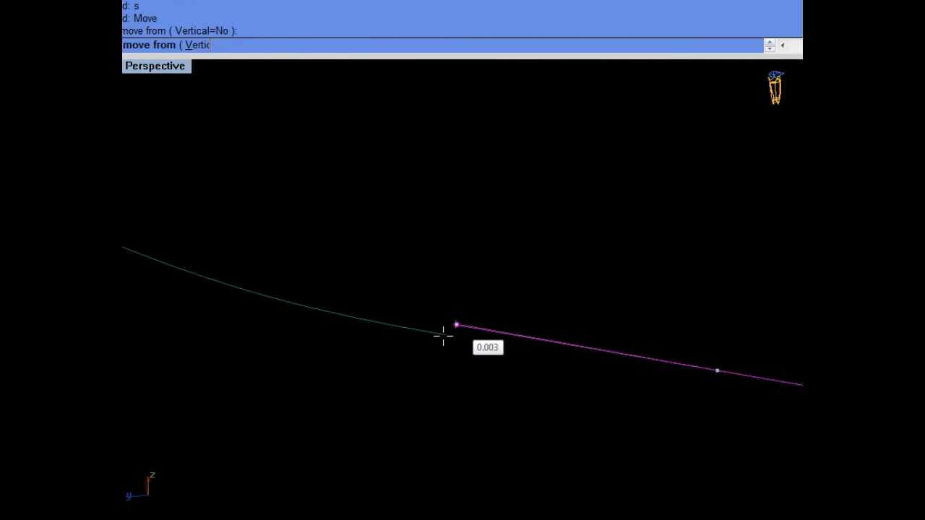
click(445, 335)
Step: Build the final smooth teardrop network surface from all the curves
scroll(398, 357, down, 2)
scroll(410, 359, down, 3)
scroll(409, 359, down, 2)
drag(592, 140, 295, 443)
text(networksrf)
key(Return)
key(Return)
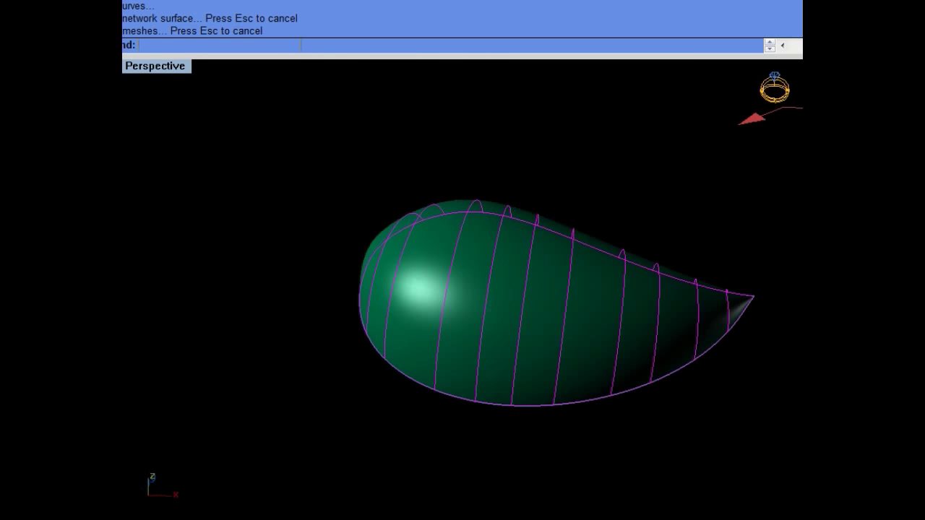
Step: Delete leftover network curves, bring back the ring and pendant, and hide the leaf surfaces
key(Delete)
text(hideswap)
key(Return)
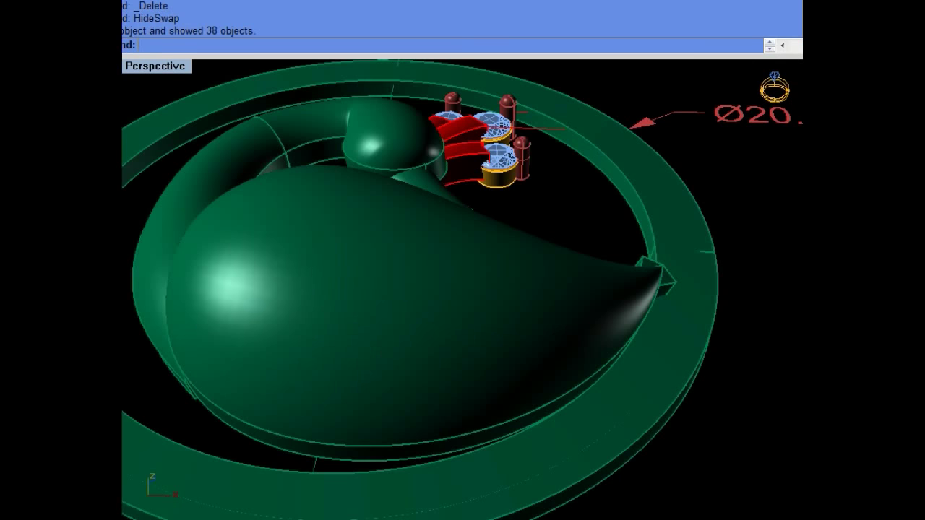
text(hide)
key(Return)
right_drag(415, 379, 426, 282)
click(426, 281)
scroll(426, 278, up, 3)
text(b)
key(Return)
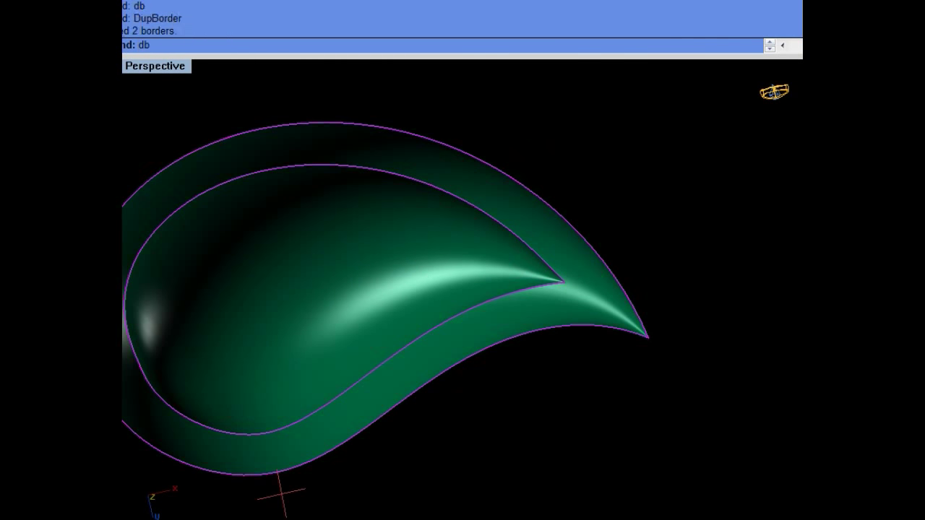
Step: Draw a curve linking the inner leaf tip to the outer leaf tip
scroll(550, 282, up, 2)
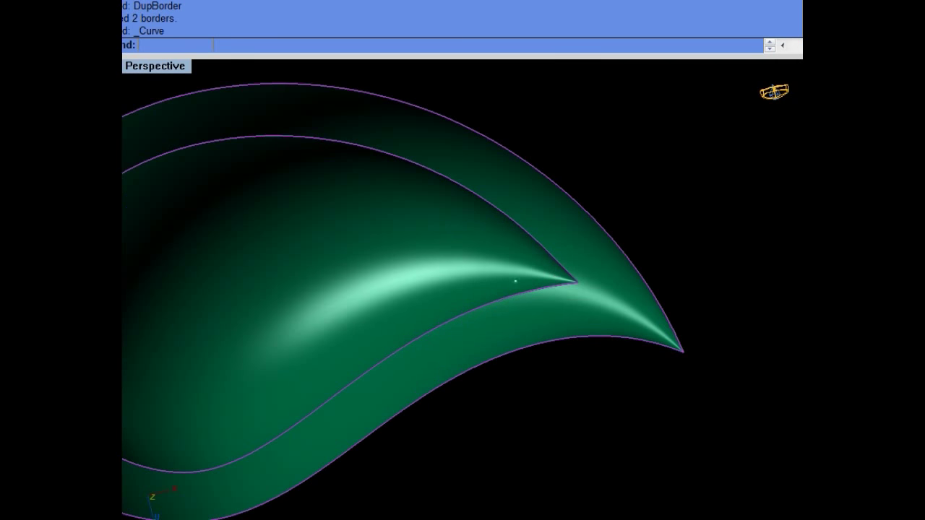
click(575, 284)
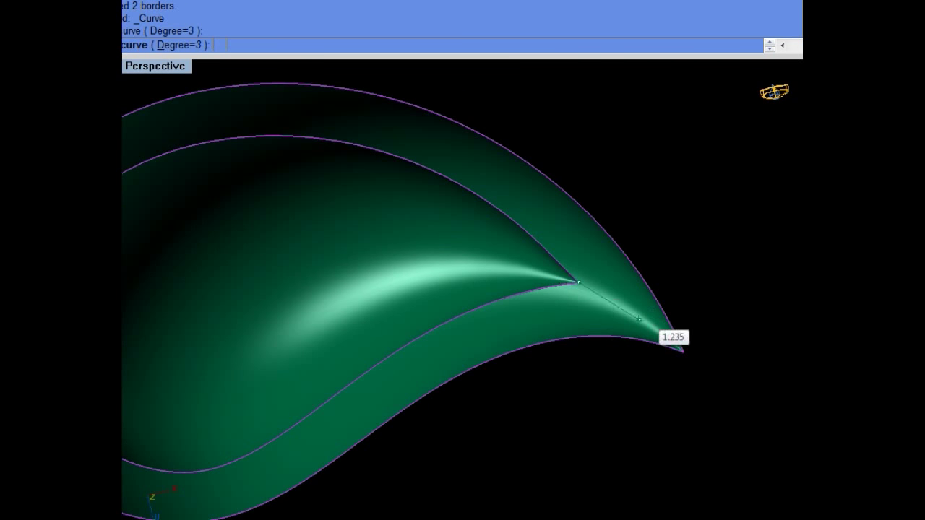
click(681, 350)
key(Return)
Step: Fill the inner wing curve network with a NetworkSrf surface
text(NetworkSrf)
key(Return)
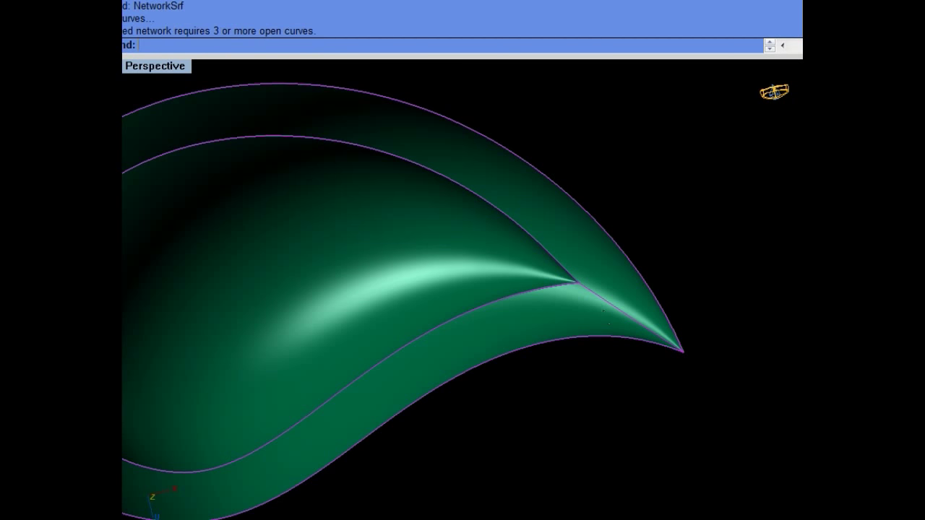
scroll(526, 316, down, 5)
scroll(526, 315, down, 2)
scroll(525, 316, up, 1)
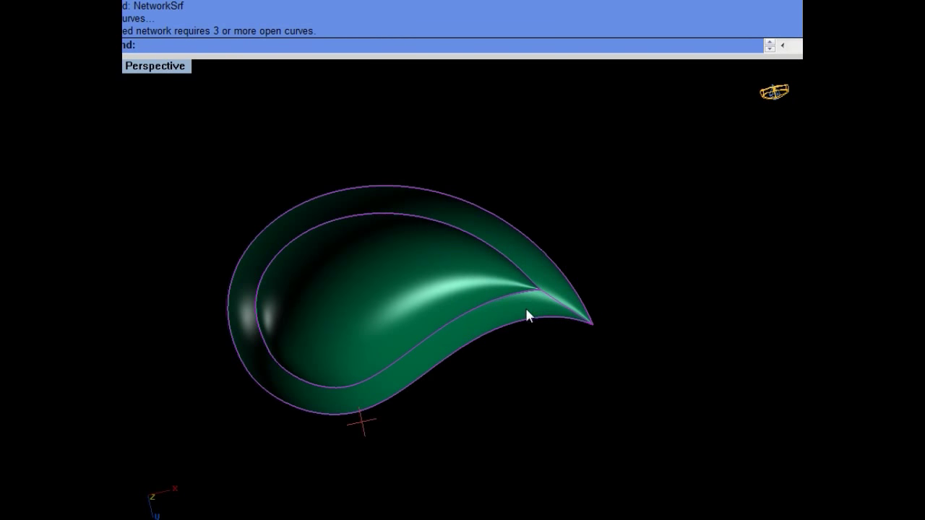
Step: Sweep a flat border surface between the two teardrop wing outlines with Sweep2
text(Sweep2)
key(Return)
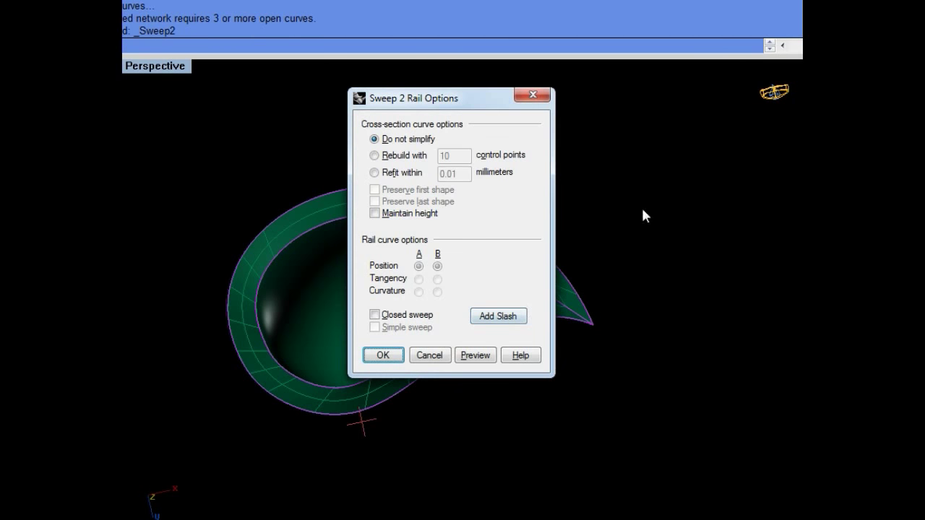
click(400, 353)
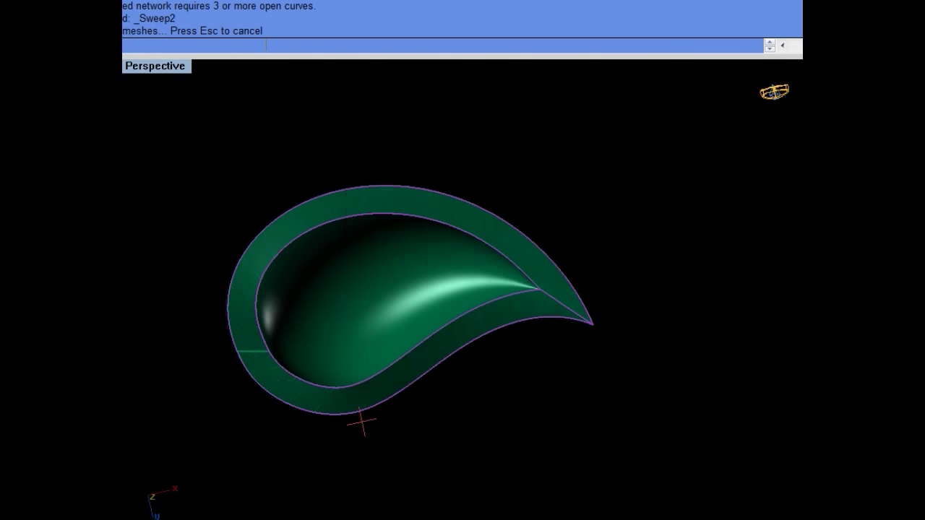
Step: Join the border and wing surfaces into one closed piece and hide it
scroll(419, 311, down, 2)
drag(614, 183, 302, 390)
key(ctrl+j)
key(Return)
click(378, 303)
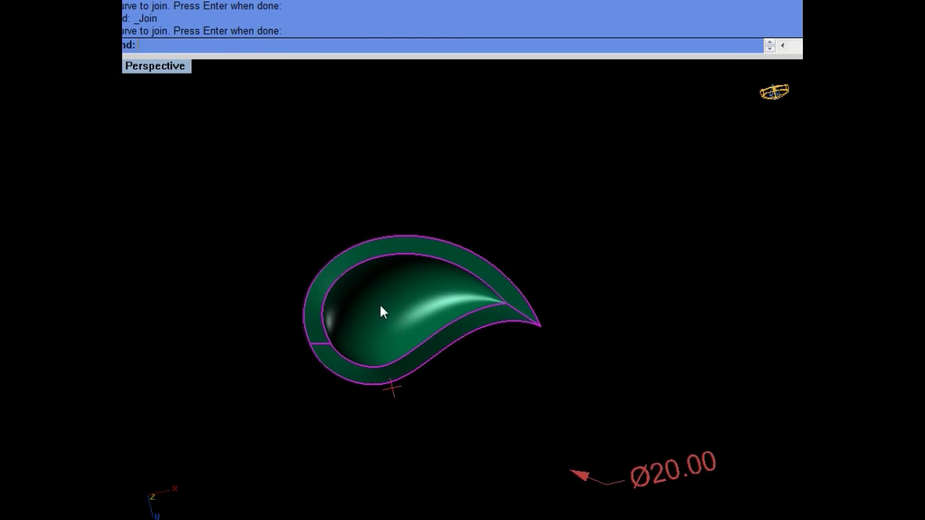
key(Return)
click(379, 299)
text(Hide)
key(Return)
Step: Delete the leftover construction curves and swap back to show the full pendant face-on
drag(530, 217, 341, 359)
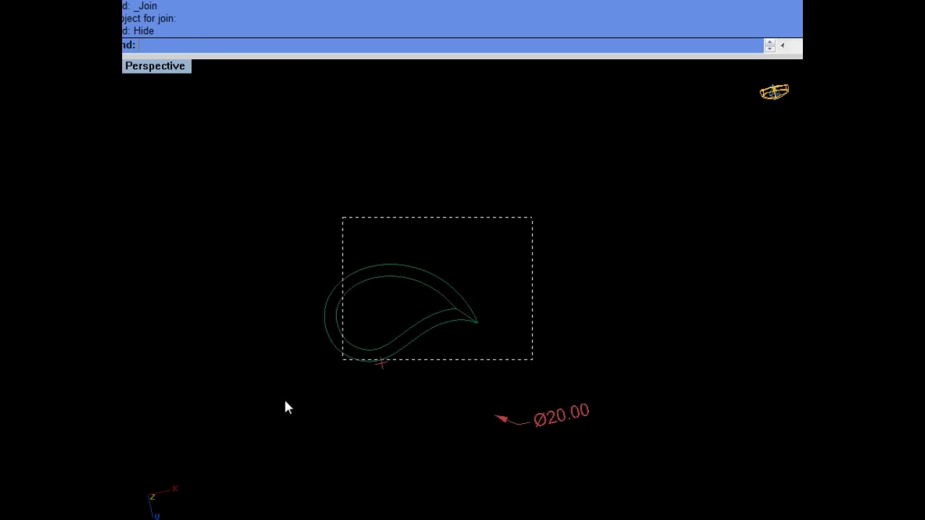
key(Delete)
text(HideSwap)
key(Return)
right_drag(383, 431, 416, 415)
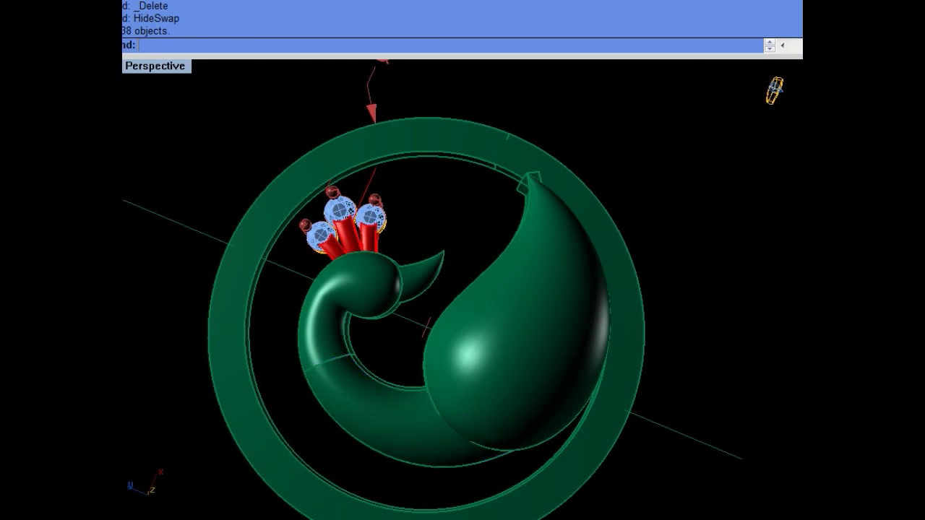
Step: Extrude the wing surface to a thickness of -1 and delete the leftover surface
mouse_move(401, 349)
right_down()
mouse_move(450, 295)
mouse_move(426, 303)
mouse_move(433, 289)
mouse_move(469, 271)
mouse_move(398, 283)
mouse_move(399, 339)
right_up()
text(es)
key(Return)
text(-1)
key(Return)
key(Delete)
Step: Extract the inner ring band face as a separate surface
scroll(388, 349, down, 5)
scroll(328, 377, down, 2)
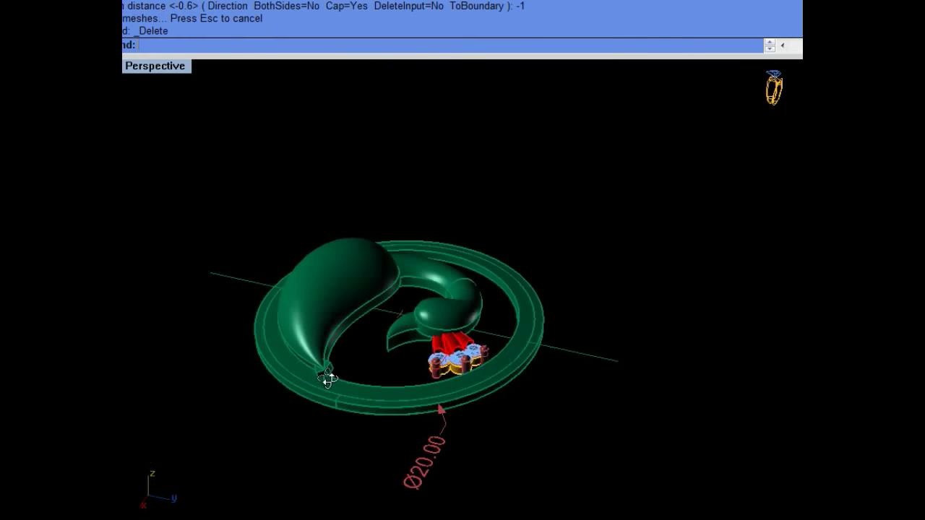
scroll(327, 378, up, 2)
scroll(354, 434, up, 2)
scroll(354, 434, up, 1)
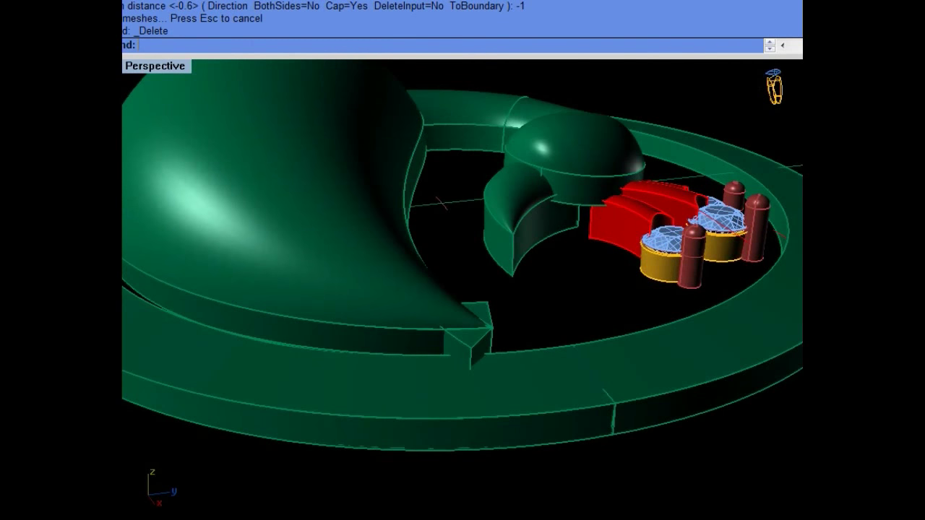
text(extractsrf)
key(Return)
scroll(520, 332, up, 2)
click(547, 336)
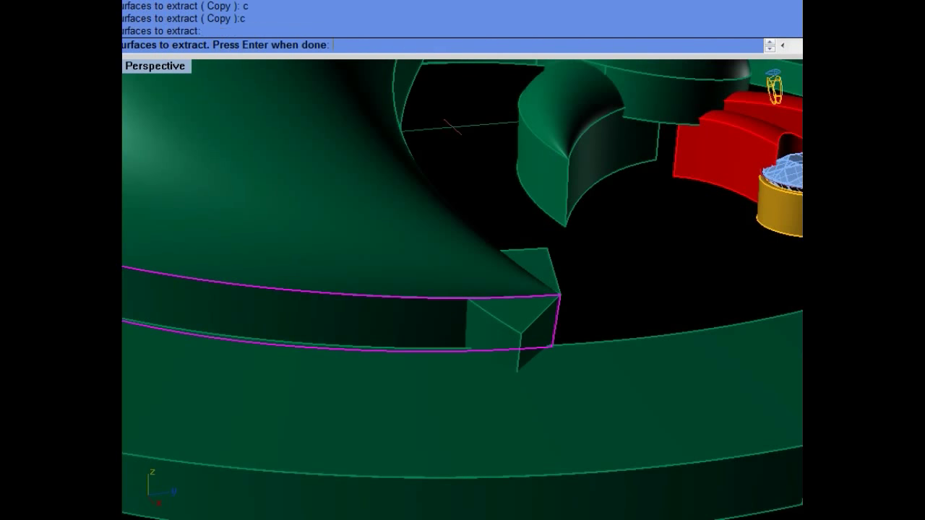
text(x)
key(Return)
Step: Extend the extracted band surface past the wing tip at its upper and lower edges
click(554, 322)
text(x)
key(Return)
click(560, 311)
click(597, 291)
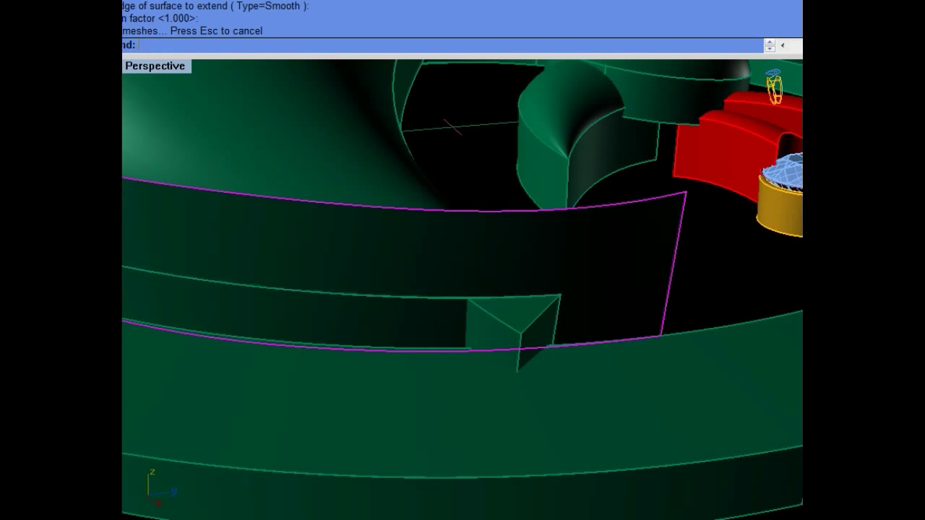
key(Return)
click(549, 345)
click(582, 293)
Step: Split the extended band along an isocurve and delete the cut-off extension
text(ss)
key(Return)
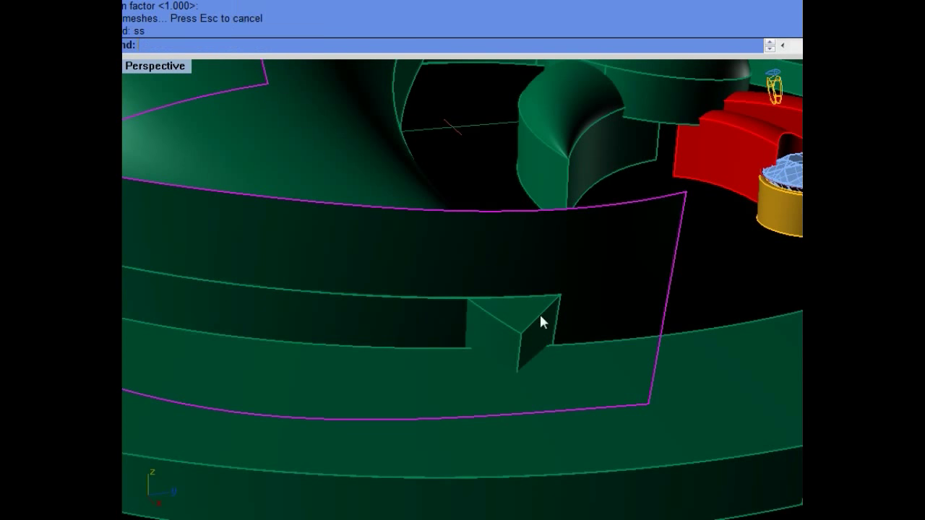
text(i)
key(Return)
key(Return)
text(i)
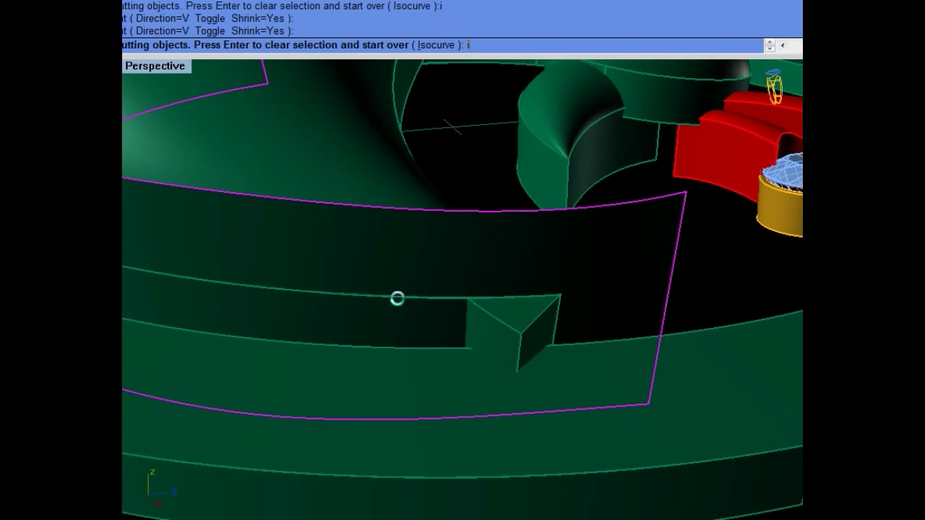
key(Return)
click(396, 297)
key(Delete)
scroll(452, 316, down, 3)
Step: BooleanSplit the curved wing tip with the band and delete the leftover triangular pieces
right_drag(452, 316, 483, 396)
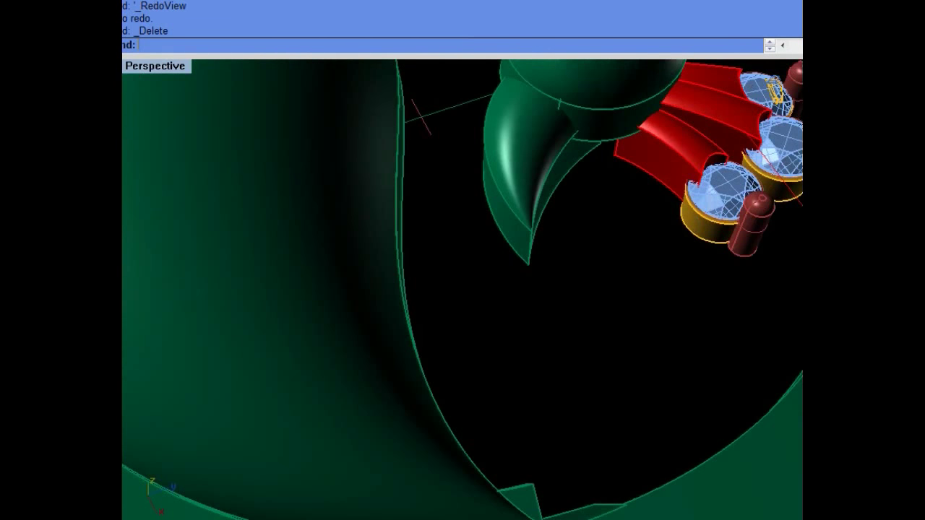
right_drag(481, 306, 496, 369)
click(496, 369)
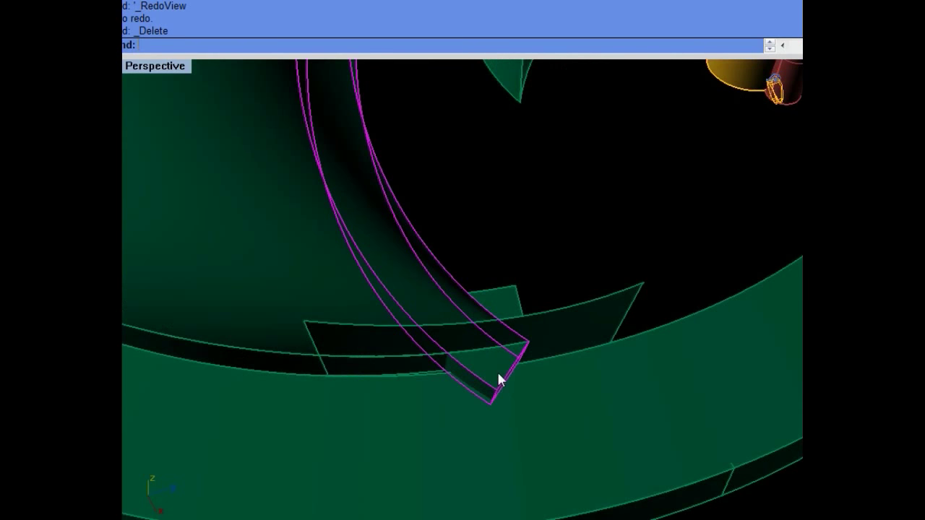
text(booleansplit)
key(Return)
click(523, 340)
key(Return)
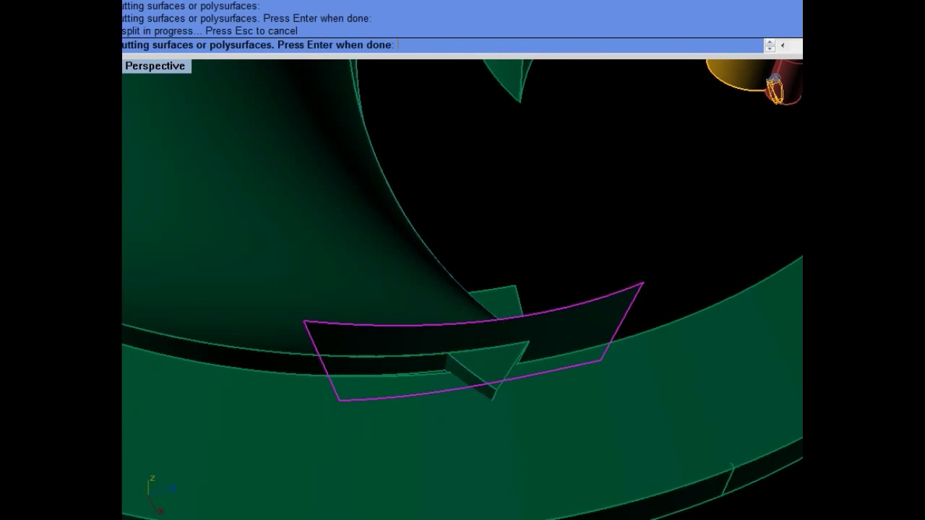
click(493, 371)
key(Delete)
click(505, 318)
key(Delete)
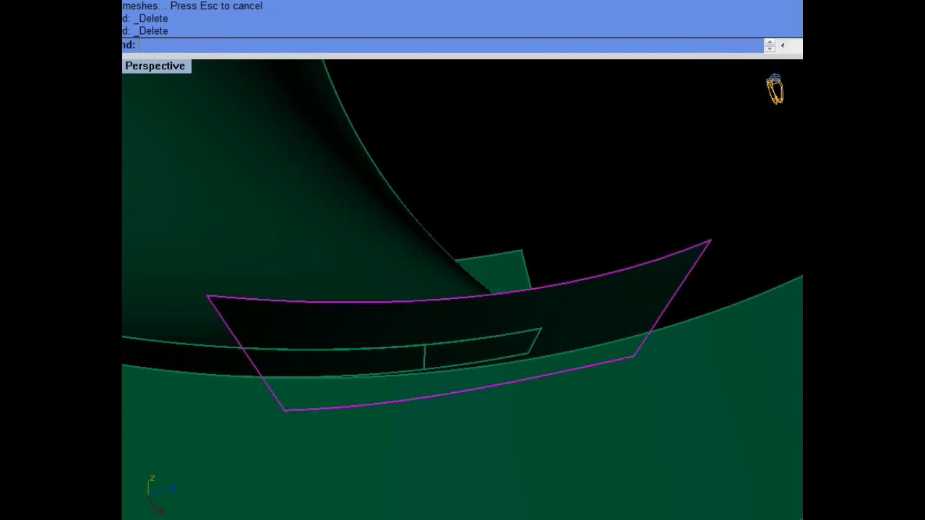
scroll(463, 289, down, 5)
scroll(334, 298, up, 2)
Step: Extract a copy of the notch face at the wing tip
text(extractsrf)
key(Return)
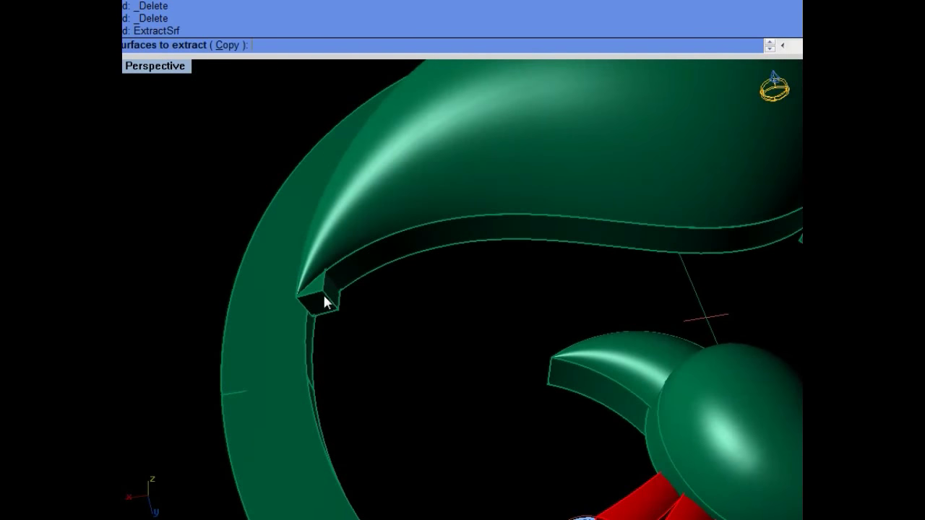
scroll(315, 288, up, 3)
text(c)
key(Return)
key(Return)
click(348, 267)
Step: Extend the copied notch surface at two of its edges
key(Return)
text(extendsrf)
key(Return)
click(365, 285)
key(Return)
key(Return)
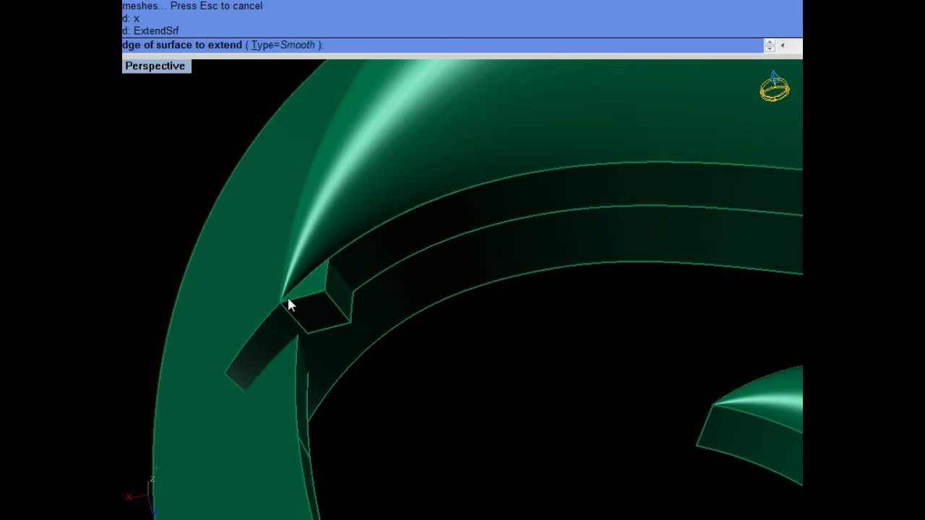
click(289, 303)
Step: Split the extended notch surface along an isocurve and delete the cut-off piece
key(Return)
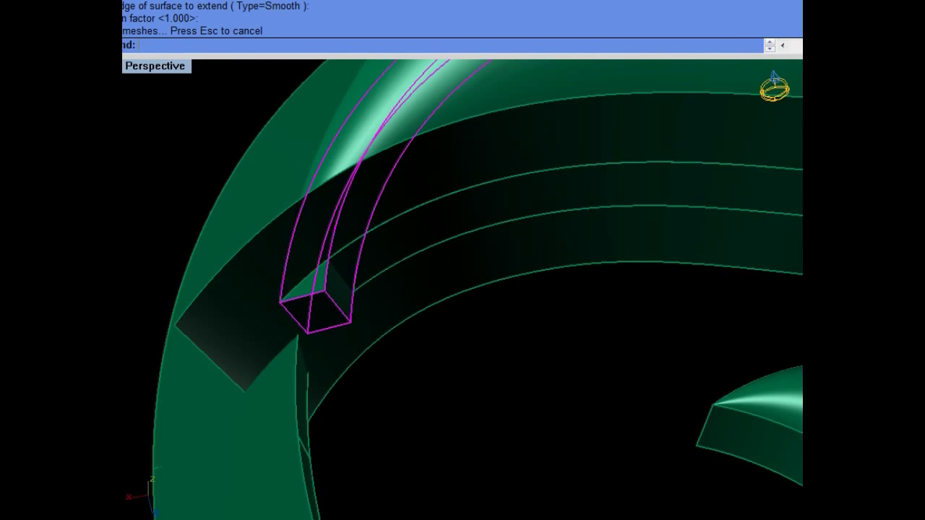
click(359, 317)
text(split)
key(Return)
text(i)
key(Return)
text(i)
key(Return)
click(448, 278)
key(Delete)
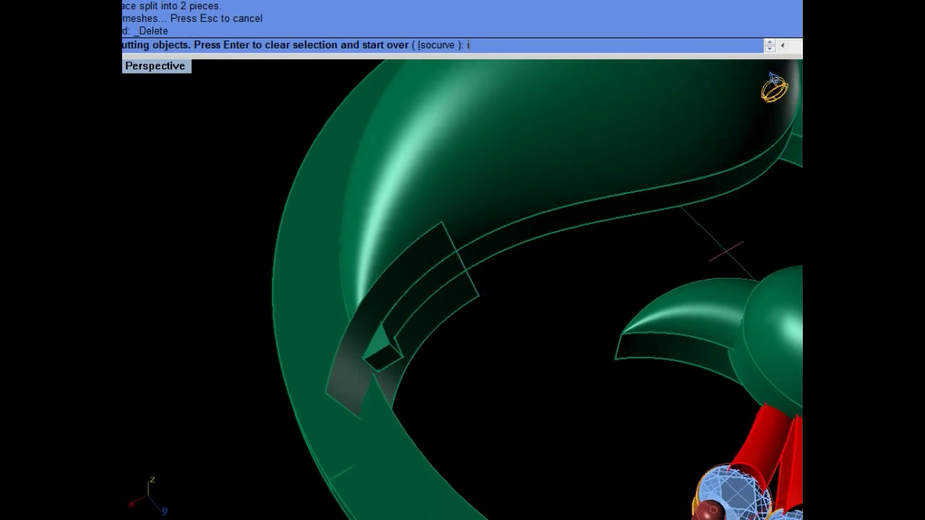
key(Escape)
key(Left)
key(Left)
key(Left)
Step: BooleanSplit the tip with the panel and delete the protruding leftover pieces
text(booleansplit)
key(Return)
click(404, 346)
key(Return)
key(Left)
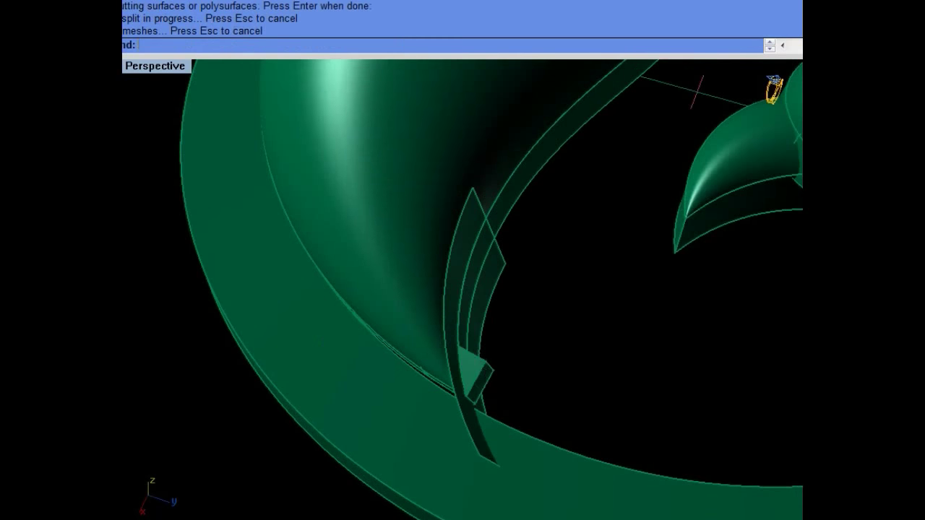
key(Delete)
key(Delete)
scroll(410, 337, down, 5)
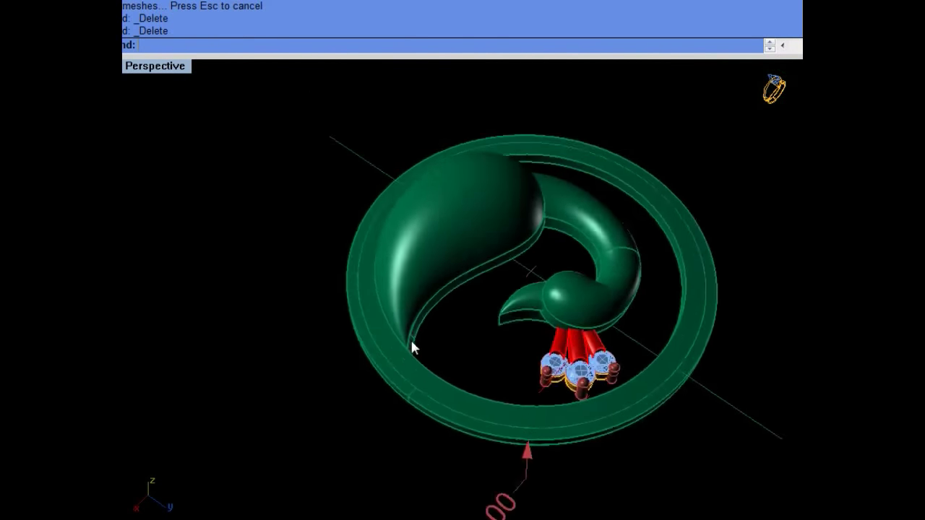
key(Left)
key(Left)
key(Left)
Step: Create a torus bail above the ring with radius 2.5 and tube radius 0.6
key(ctrl+F1)
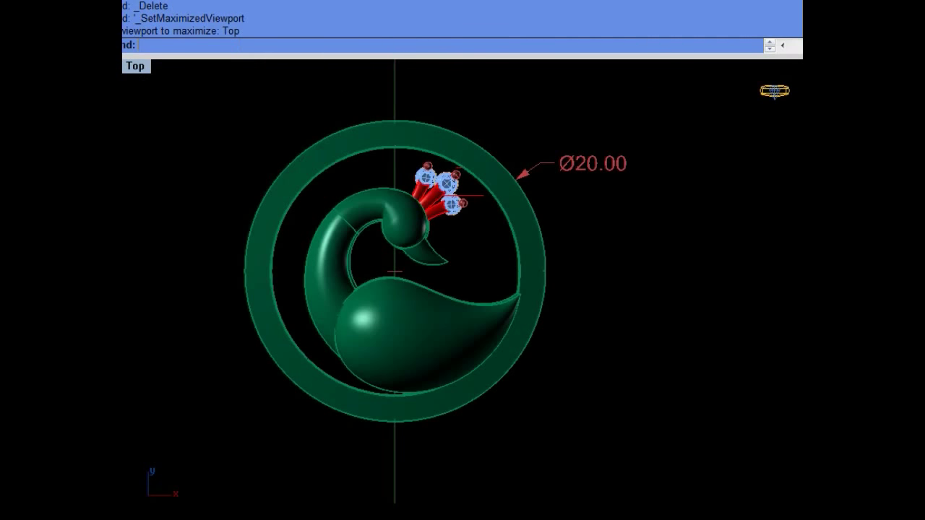
middle_click(178, 270)
click(155, 248)
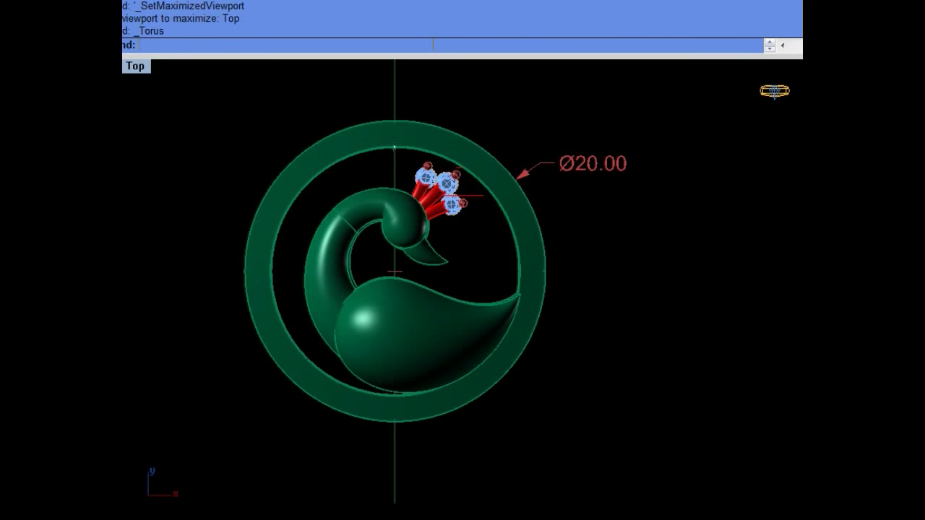
click(394, 105)
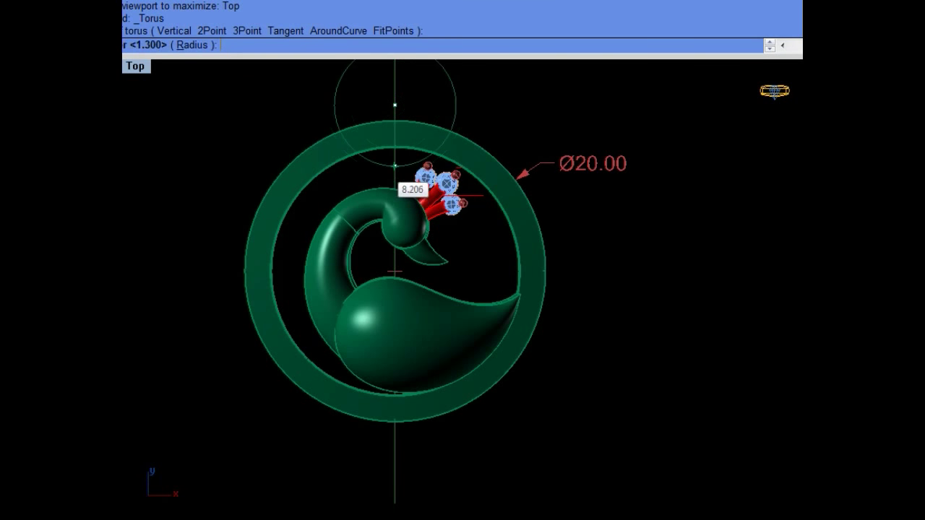
text(2.5)
key(Return)
text(.6)
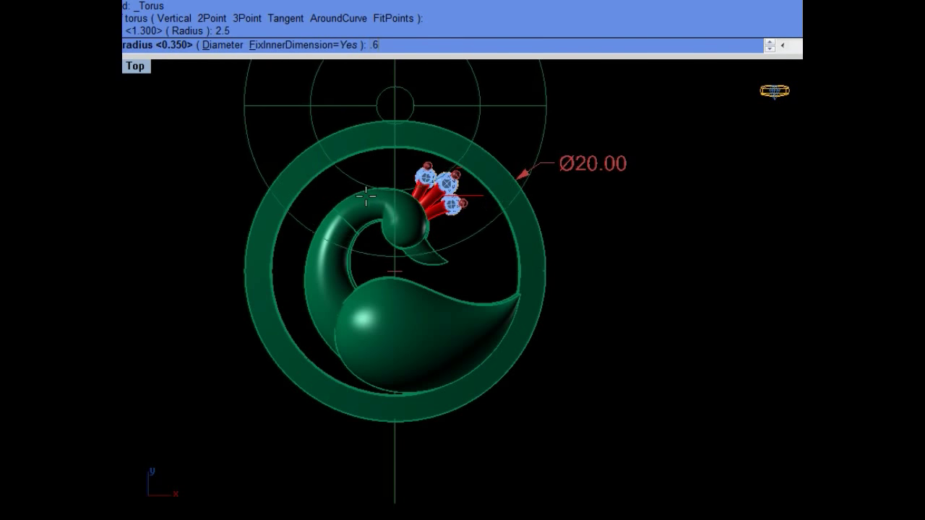
key(Return)
Step: Move the torus onto the ring, then shift it from 0,0,0 to 0,0,-1
text(move)
key(Return)
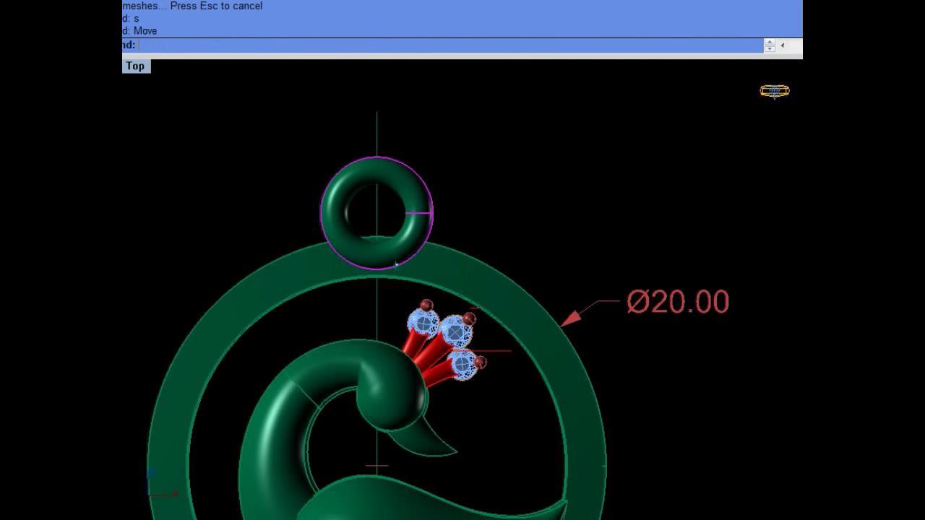
scroll(396, 268, up, 3)
click(396, 269)
click(395, 244)
key(Return)
text(0,0,0)
key(Return)
text(0,0,-1)
key(Return)
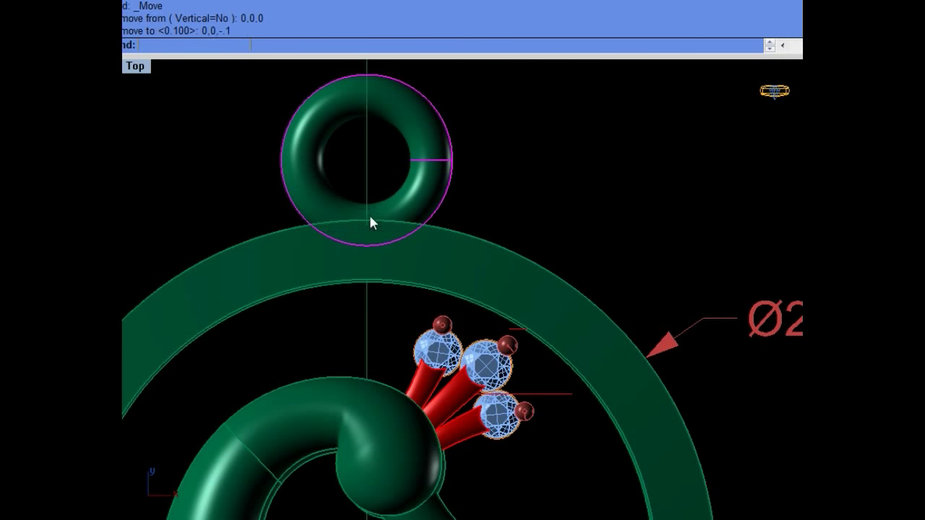
Step: Nudge the bail loop twice so it sits snugly on the ring's top edge
scroll(370, 223, up, 5)
text(s)
key(Return)
click(430, 212)
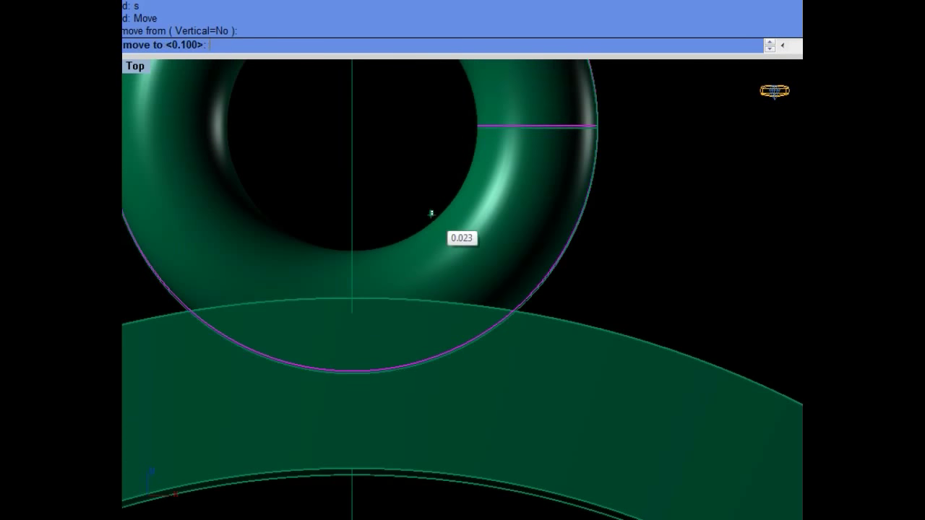
click(431, 211)
key(Return)
click(436, 199)
text(mo)
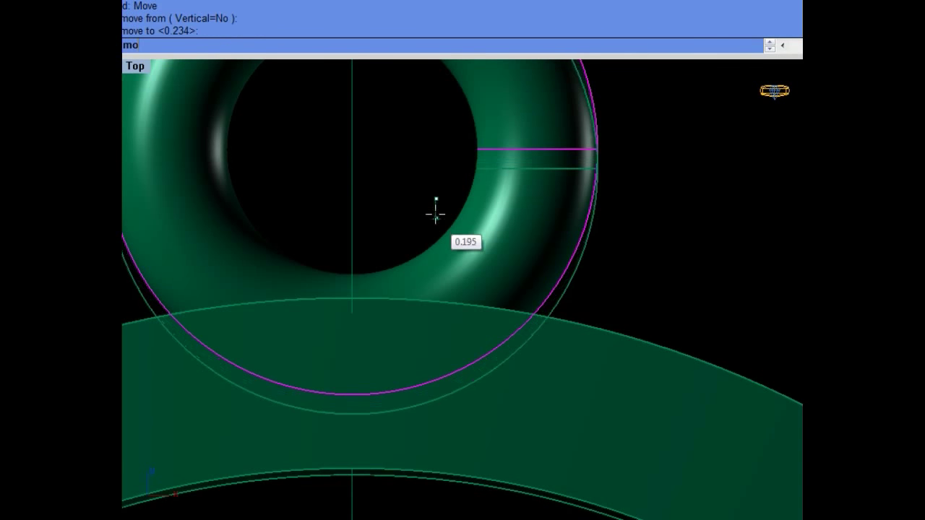
click(436, 213)
Step: Maximize the Perspective view, orbit to the side, and hide the axis line
key(ctrl+F4)
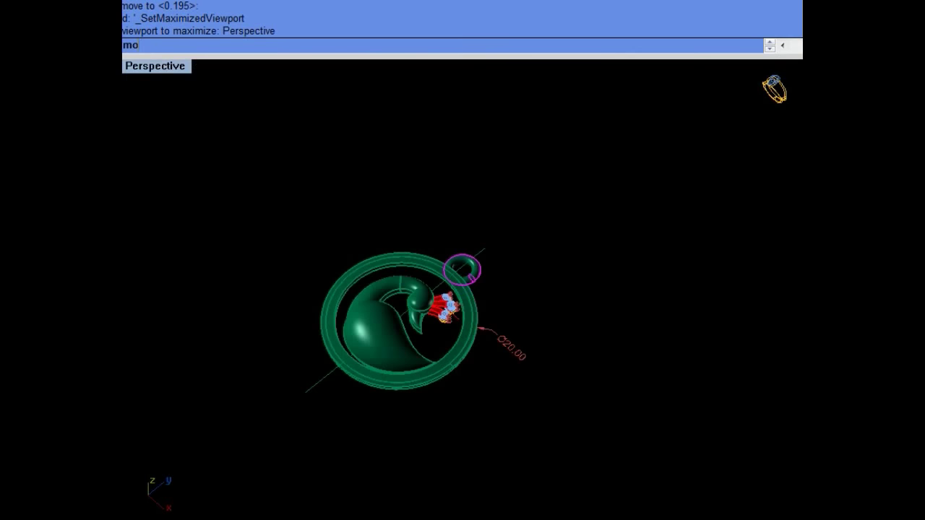
right_drag(389, 238, 389, 284)
click(390, 318)
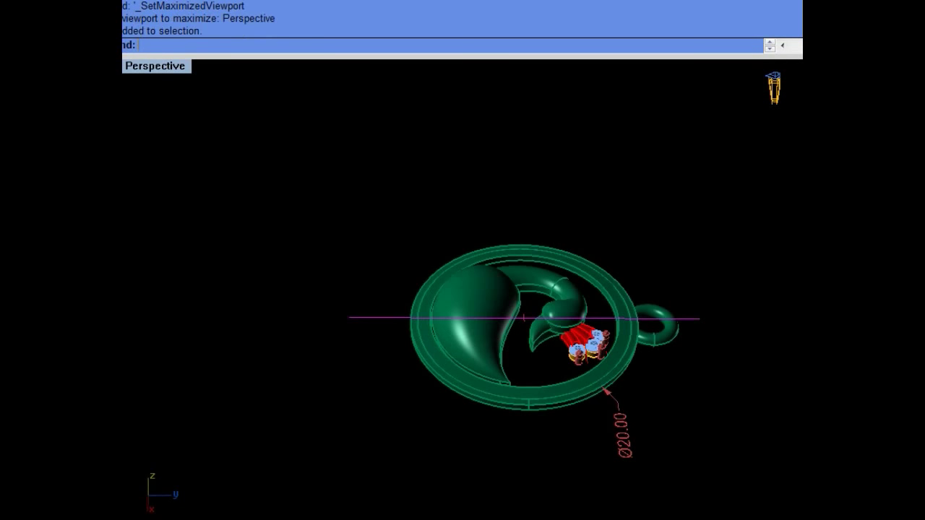
key(ctrl+h)
Step: Maximize the Top viewport to see the bail full size
key(ctrl+F1)
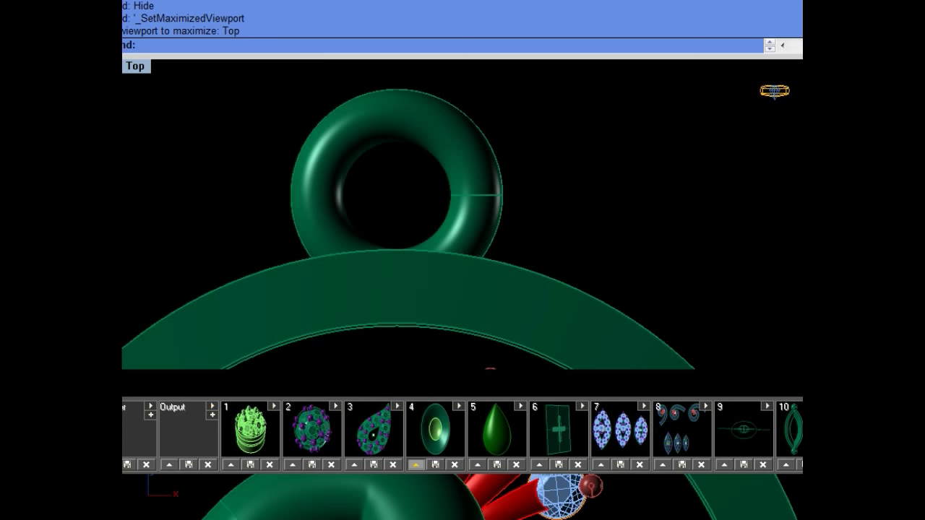
Step: Zoom and pan the Top view onto the swan head and gems, clearing the stray neck-curve selection
scroll(463, 434, right, 5)
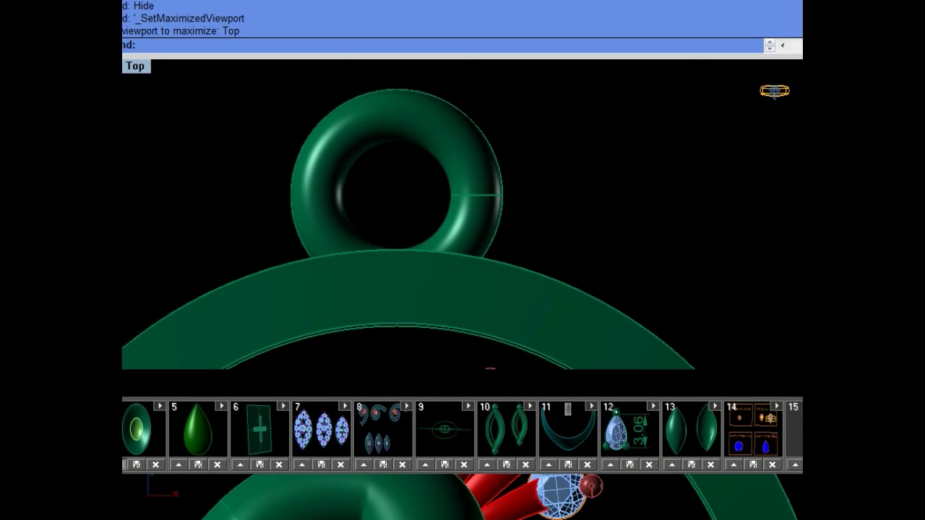
scroll(452, 280, down, 2)
scroll(452, 279, down, 2)
scroll(452, 280, down, 1)
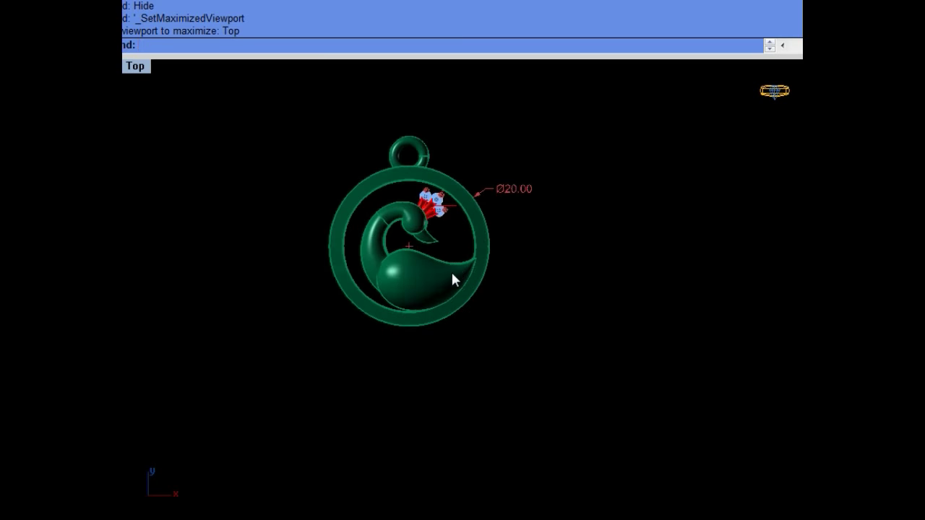
scroll(452, 279, up, 2)
scroll(442, 335, up, 1)
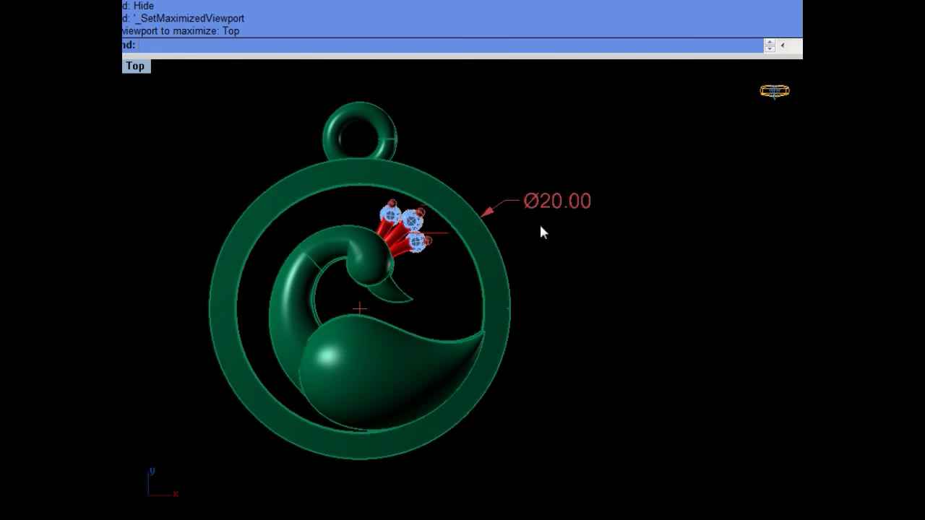
right_drag(542, 232, 552, 244)
scroll(440, 273, down, 1)
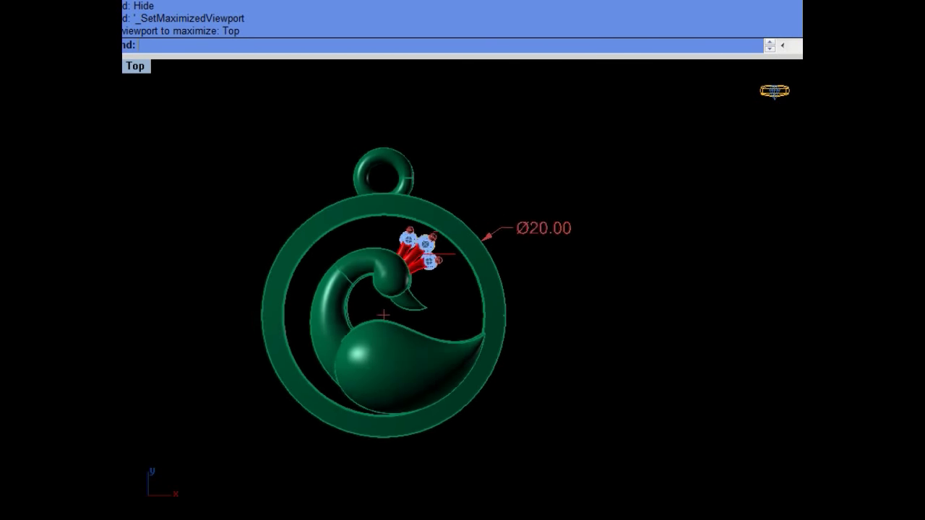
drag(527, 320, 499, 328)
scroll(381, 310, up, 3)
key(Escape)
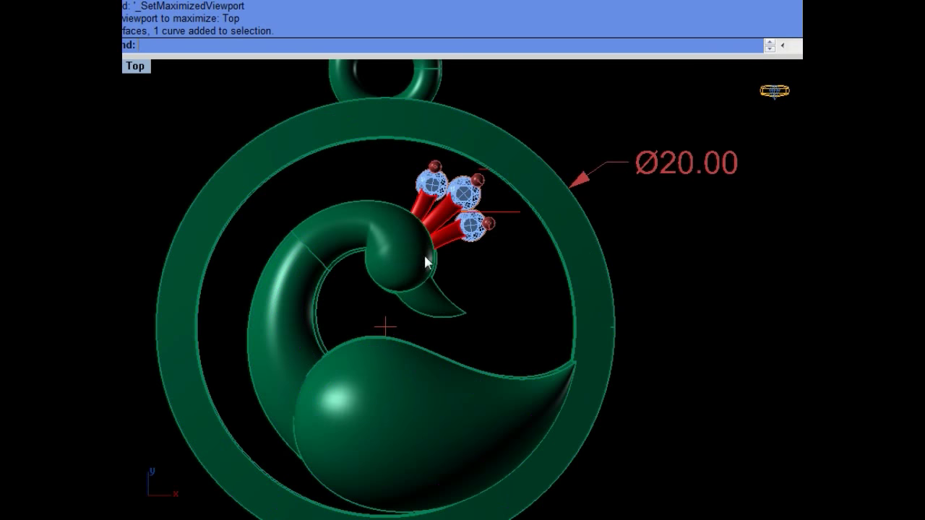
key(Escape)
Step: Zoom in closer on the head and gems and switch the Top viewport to Wireframe
scroll(385, 327, up, 1)
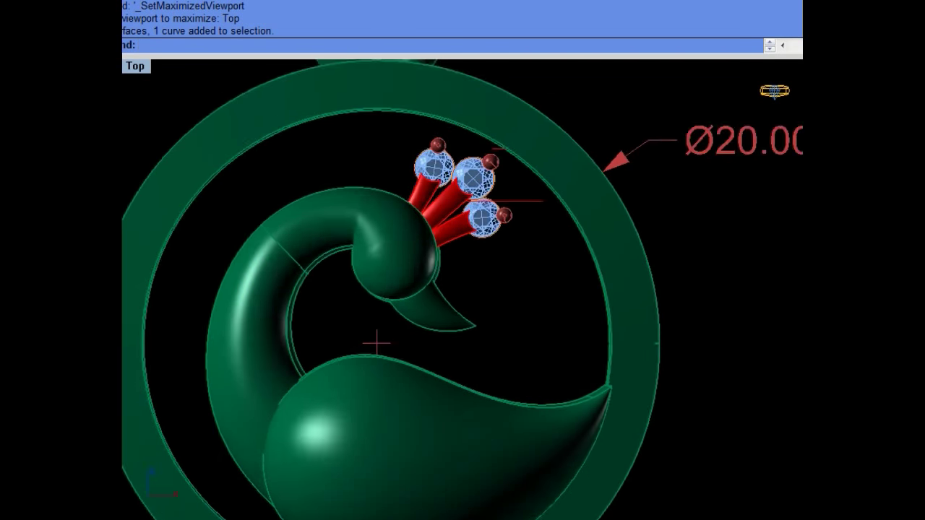
scroll(374, 340, up, 2)
scroll(423, 325, up, 1)
text(q)
key(Return)
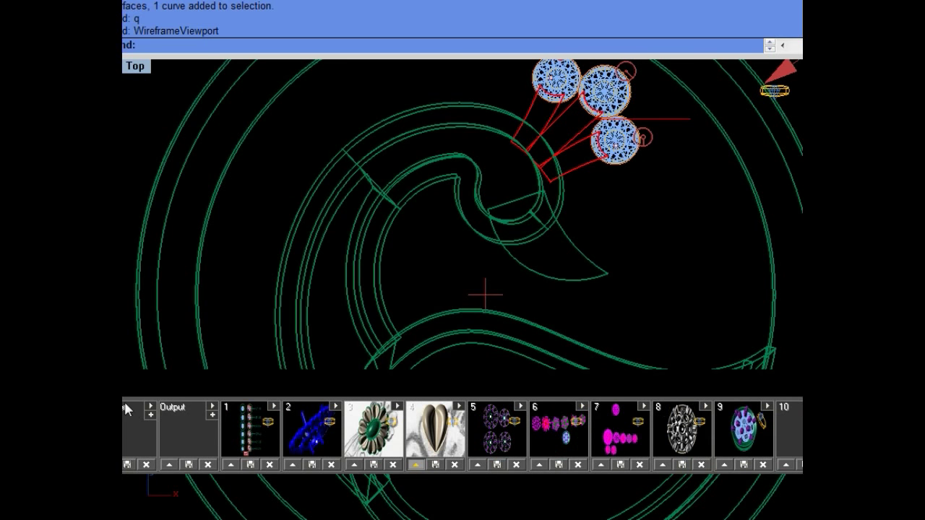
Step: Draw a circle of radius 2 centred inside the swan's head
right_drag(549, 227, 495, 324)
scroll(514, 231, up, 3)
right_drag(428, 469, 430, 470)
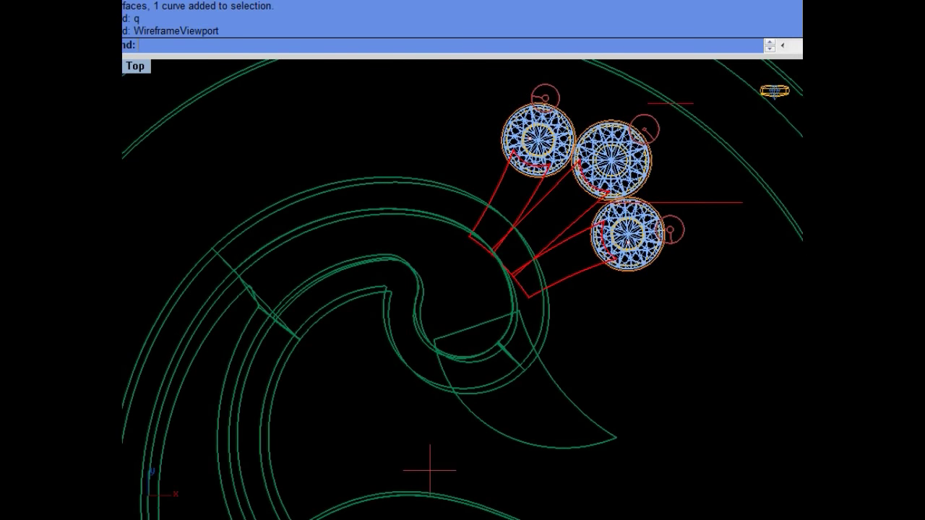
key(c)
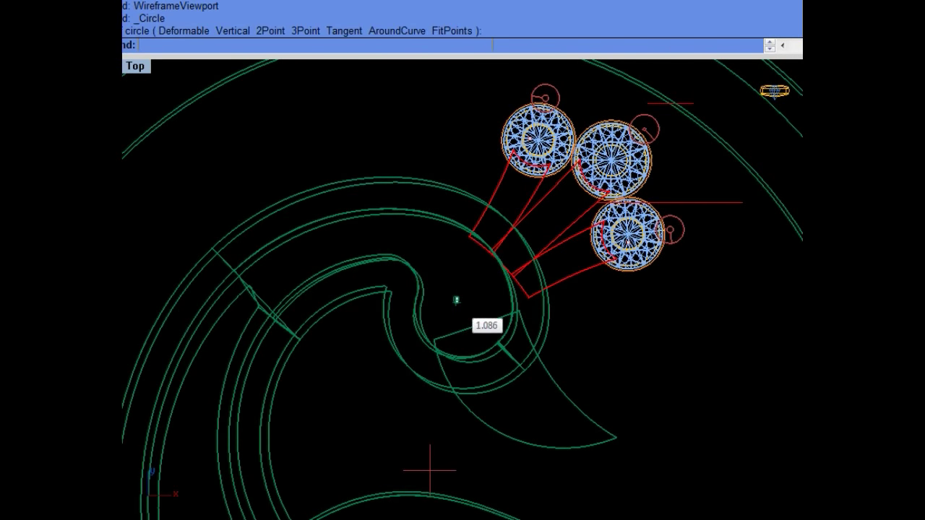
click(456, 298)
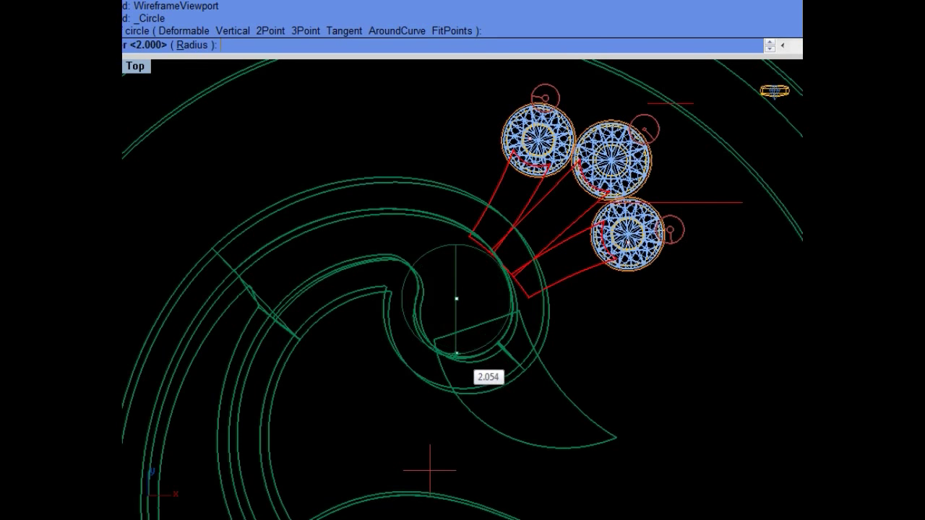
text(2)
key(Return)
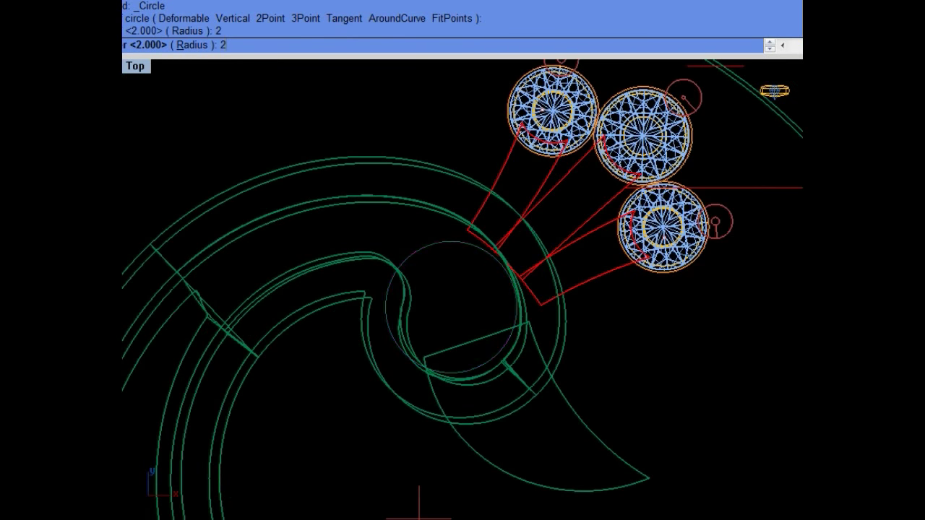
Step: Move the circle into place, checking it in shaded view, and show its control points
scroll(477, 257, up, 1)
scroll(477, 264, up, 1)
text(m)
key(Return)
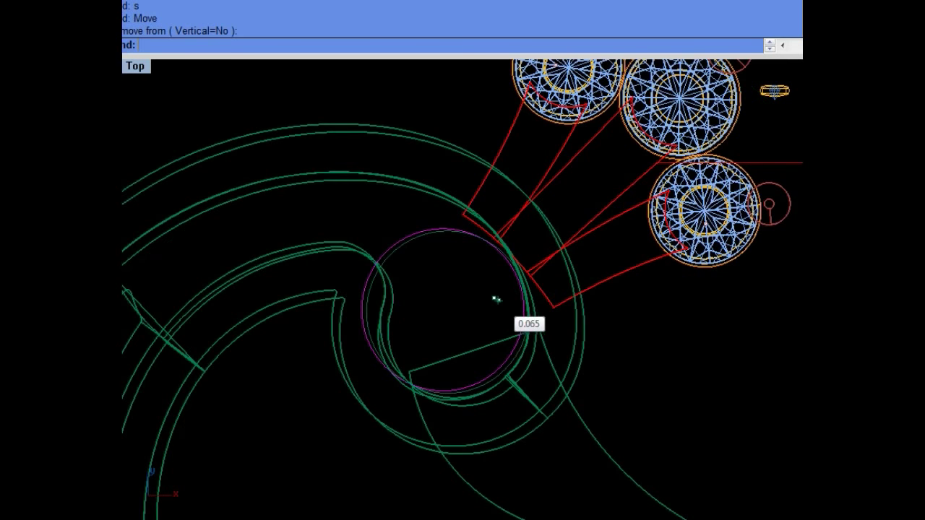
click(498, 301)
text(s)
key(Return)
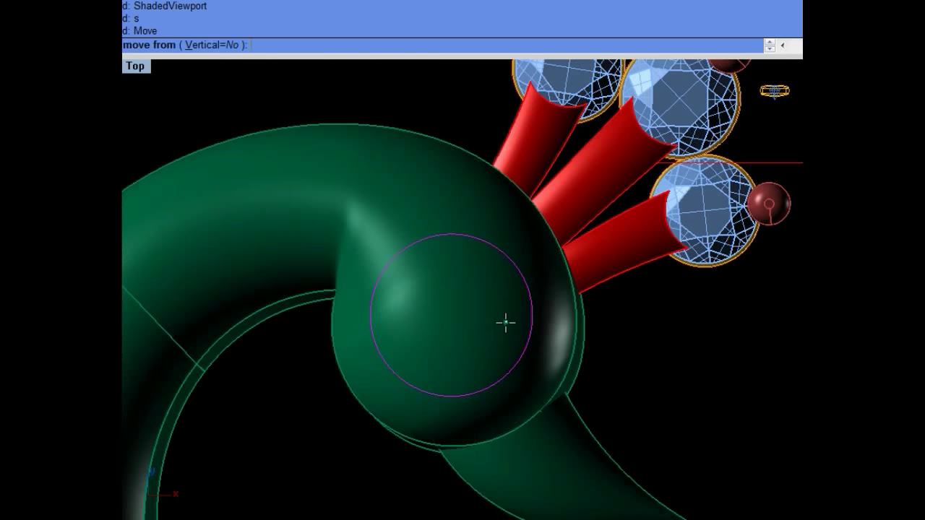
text(s)
key(Return)
text(q)
key(Return)
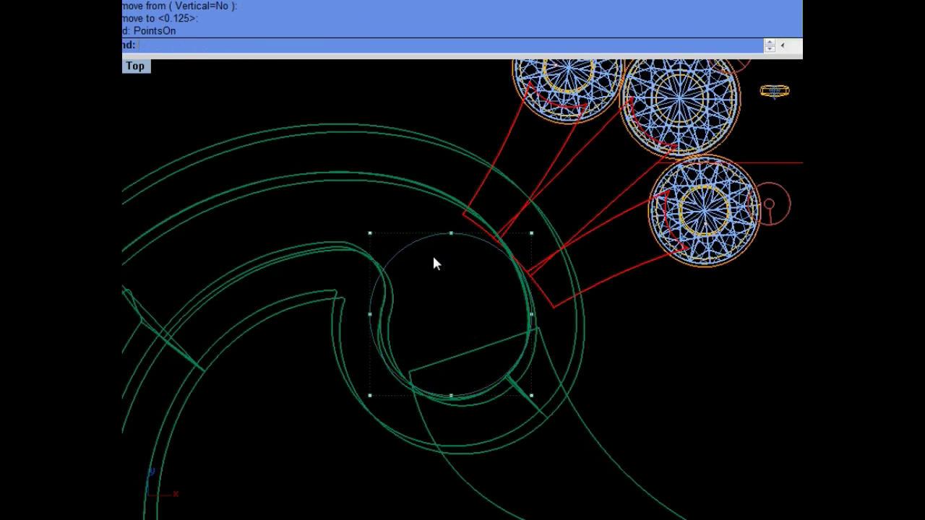
Step: Pull the circle's top control point upward to form a teardrop tip
drag(401, 211, 484, 268)
text(s)
key(Return)
click(495, 306)
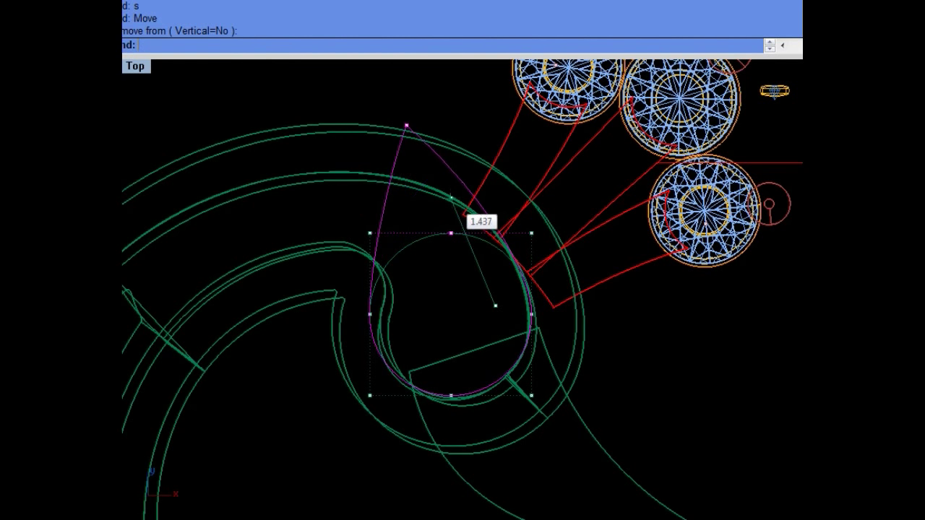
click(457, 191)
Step: Place a rotated copy of the teardrop curve beside the gems
right_drag(459, 286, 467, 322)
click(467, 322)
click(586, 399)
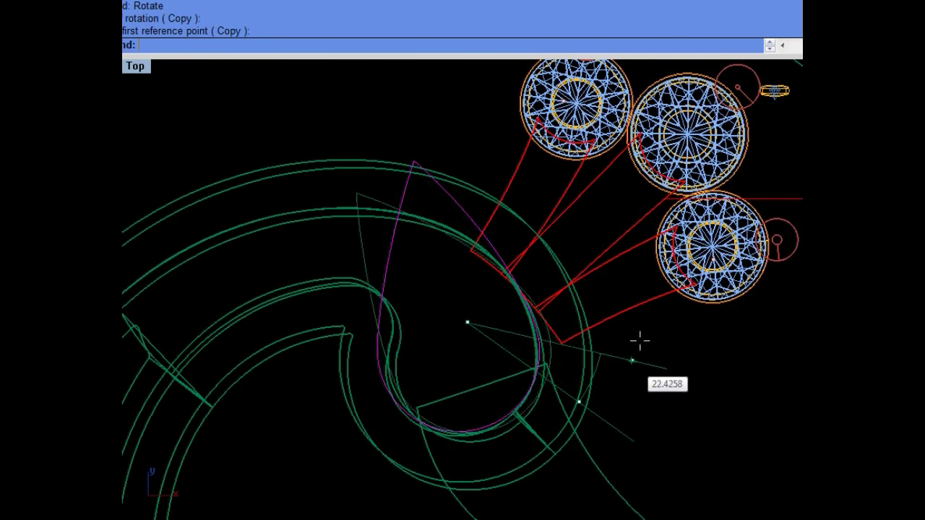
click(640, 338)
Step: Reshape the rotated teardrop by dragging one of its control points
scroll(462, 289, up, 2)
key(F10)
click(367, 210)
mouse_move(367, 210)
mouse_down()
mouse_move(374, 219)
mouse_move(343, 244)
mouse_up()
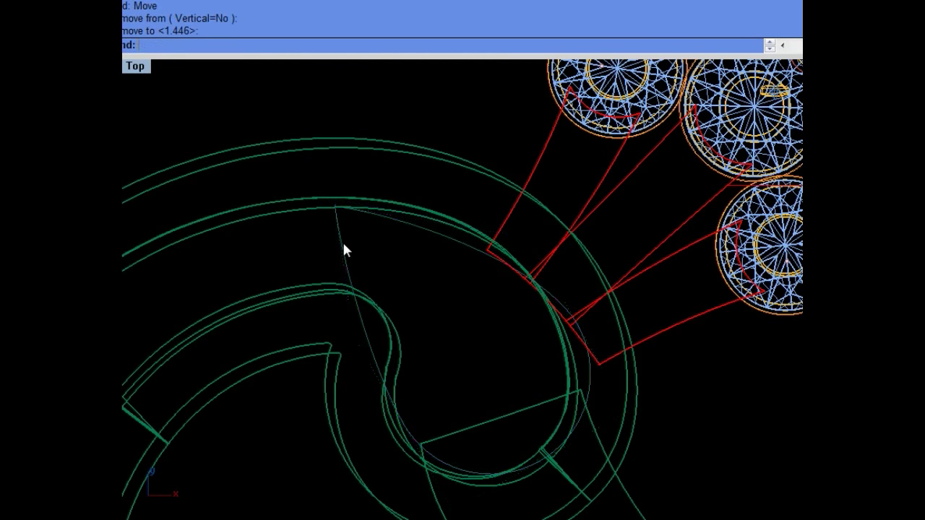
Step: Split the curve into two pieces at two picked points, then run Rebuild on it
text(split)
key(Return)
text(p)
key(Return)
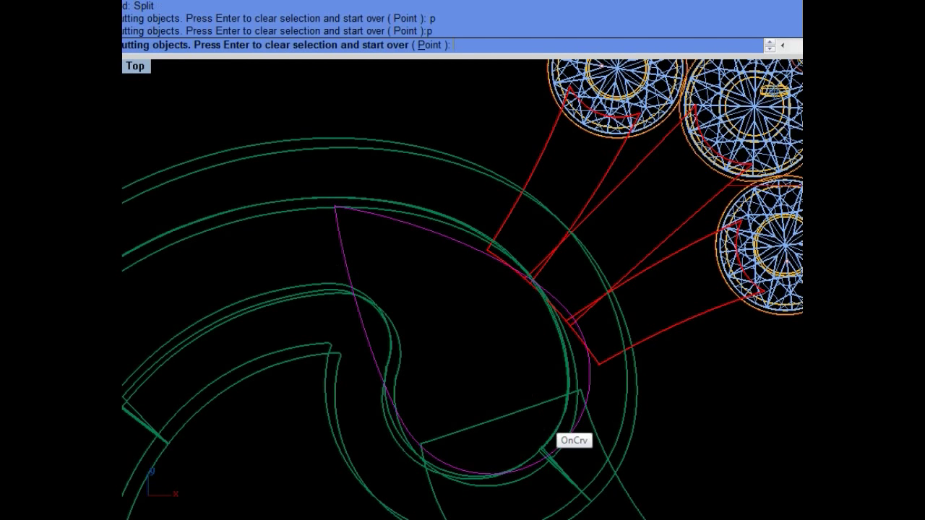
click(564, 447)
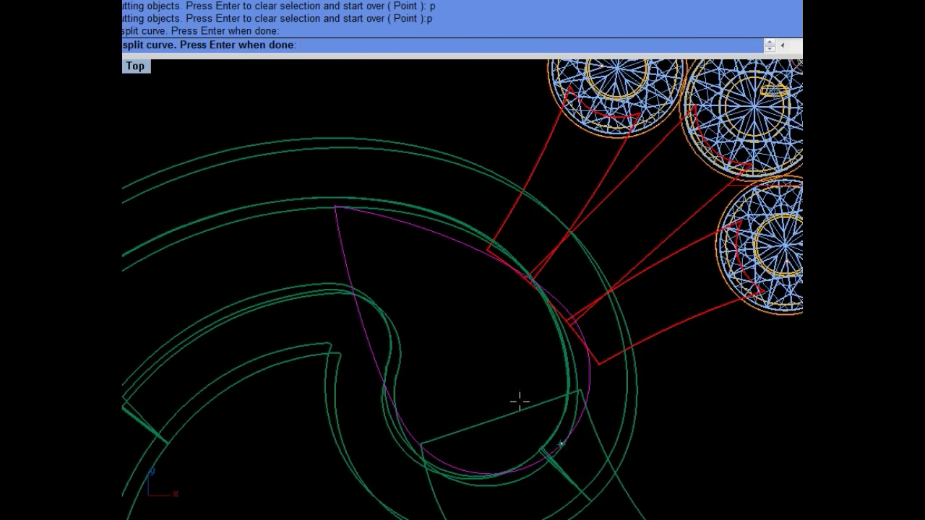
click(335, 208)
key(Return)
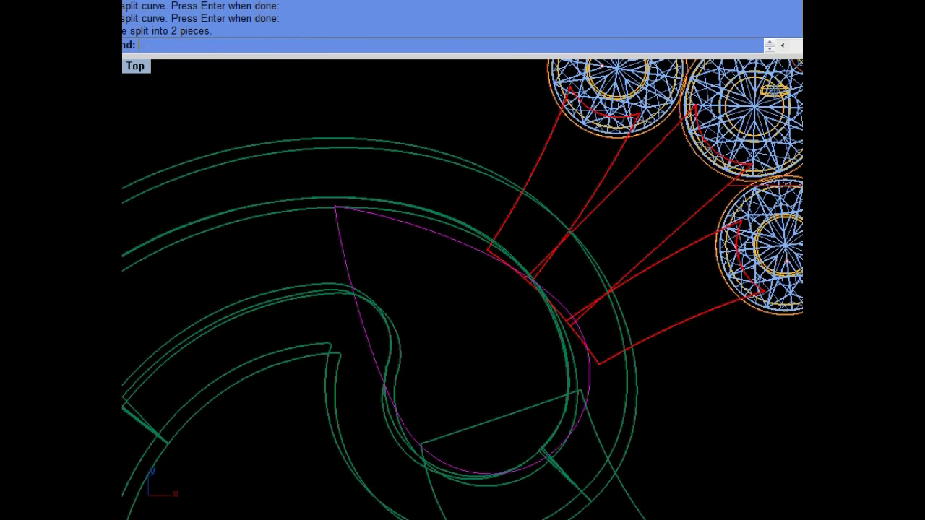
text(Rebuild)
key(Return)
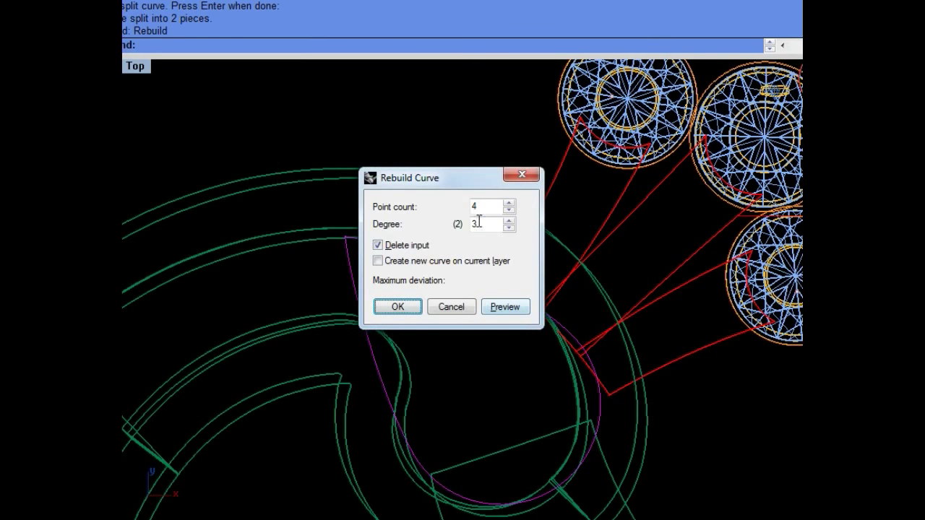
Step: Accept the rebuilt teardrop curve and shift its top control point left
click(506, 307)
click(408, 310)
key(F10)
drag(330, 283, 359, 217)
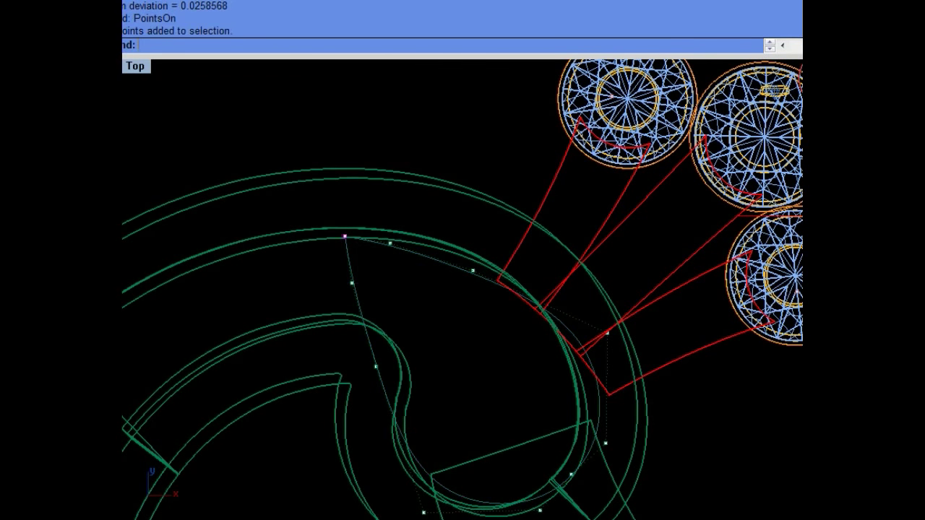
scroll(351, 248, up, 2)
text(m)
key(Return)
click(344, 233)
click(318, 243)
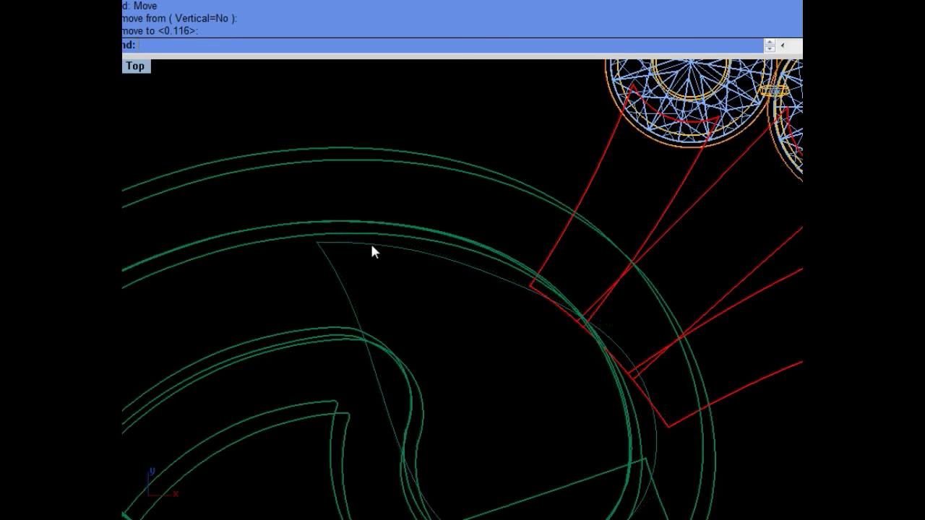
Step: Rebuild the teardrop curve with 8 control points
click(327, 284)
text(rebuild)
key(Return)
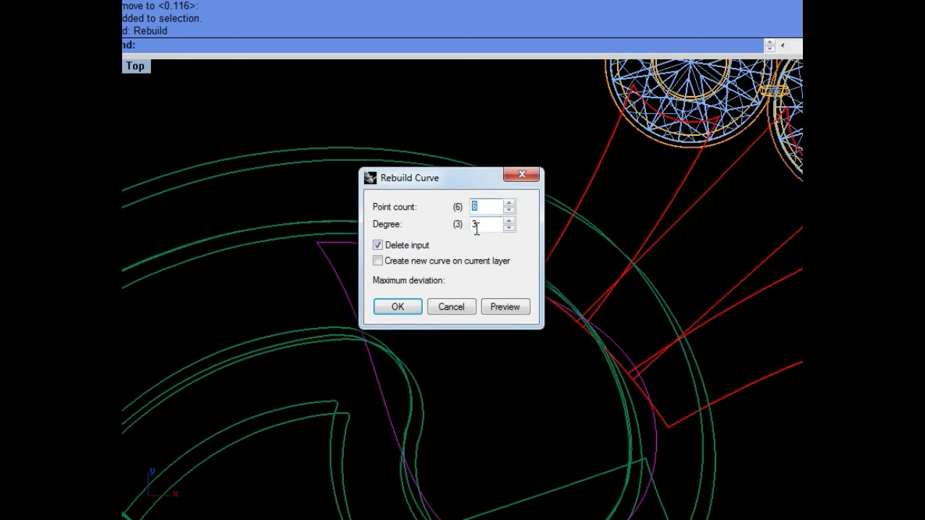
text(8)
click(510, 307)
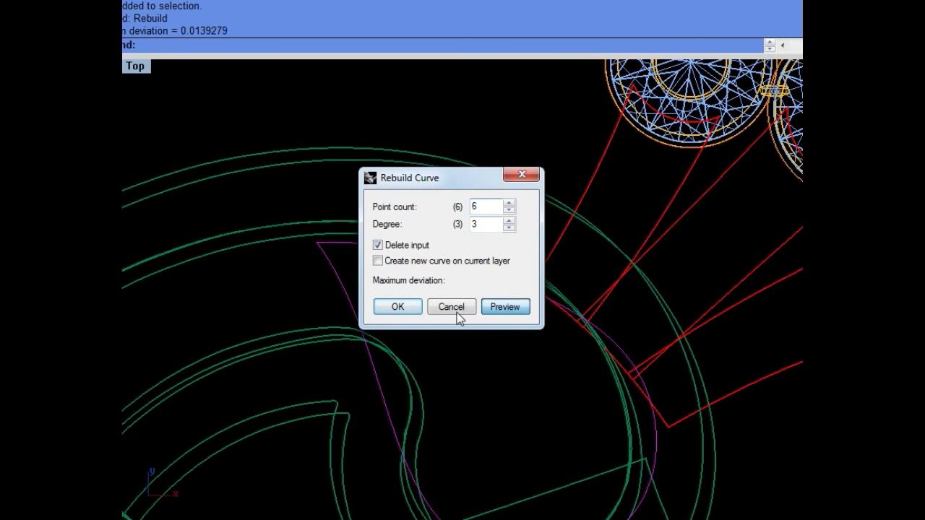
key(Return)
key(F10)
Step: Drag groups of control points down and left, and pull the right-side point outward
drag(284, 226, 359, 309)
mouse_move(317, 242)
mouse_down()
mouse_move(308, 270)
mouse_move(389, 221)
mouse_up()
drag(423, 289, 466, 306)
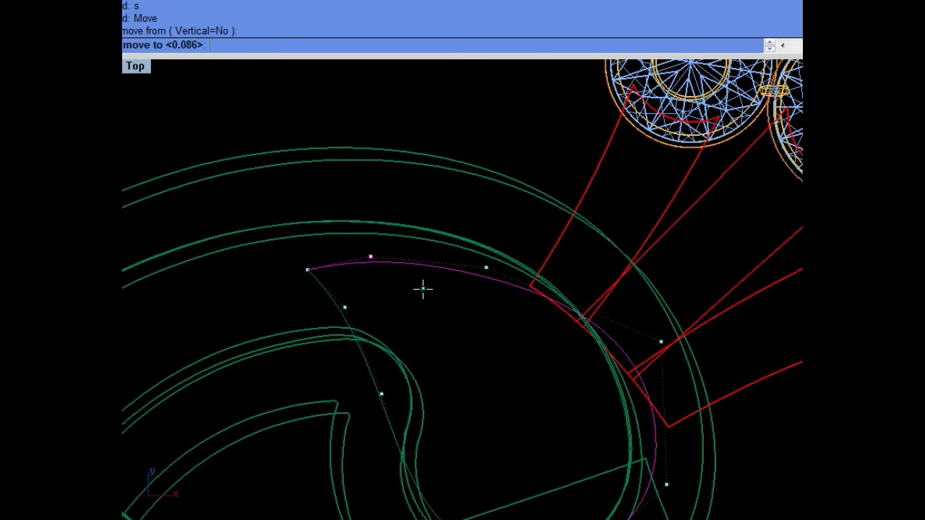
click(485, 267)
drag(486, 267, 513, 279)
text(mo)
click(343, 319)
right_drag(343, 318, 286, 208)
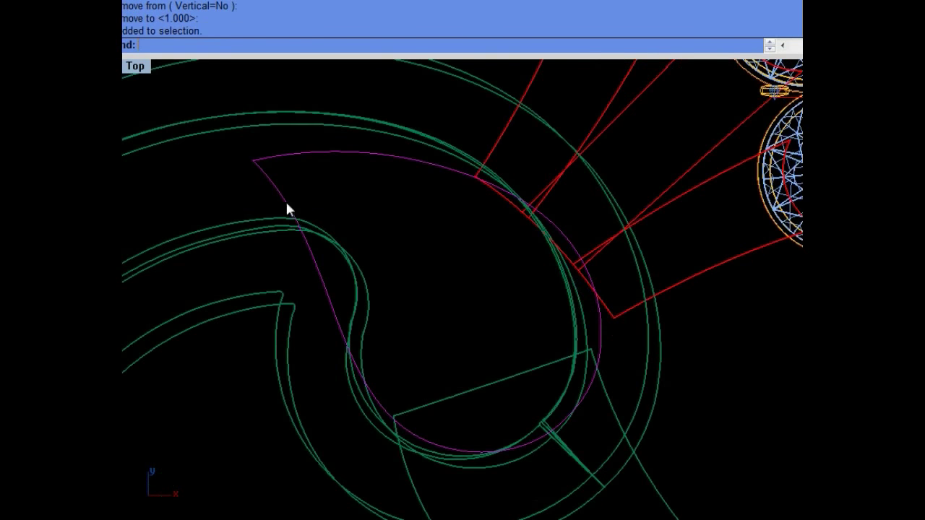
Step: Check the curve shaded, nudge it slightly up and left, then return to wireframe
text(d)
key(Return)
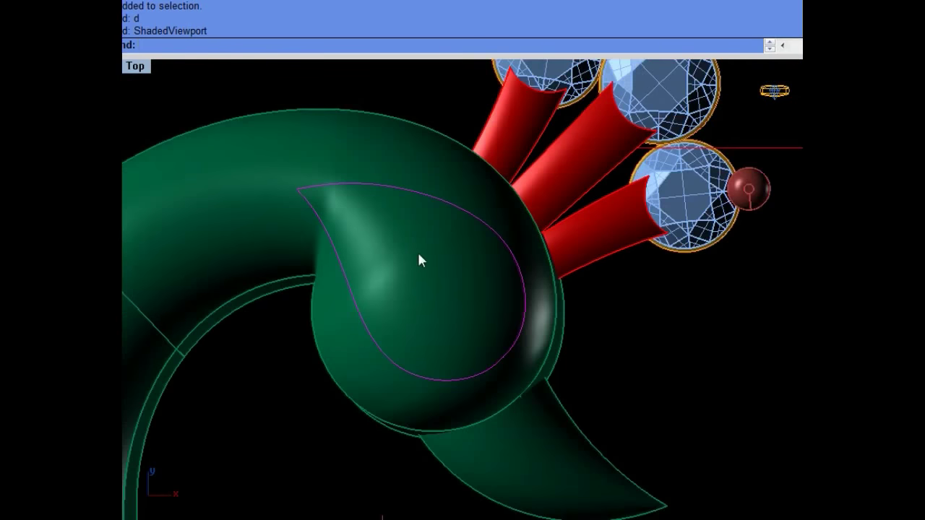
right_drag(417, 260, 411, 263)
drag(454, 286, 444, 283)
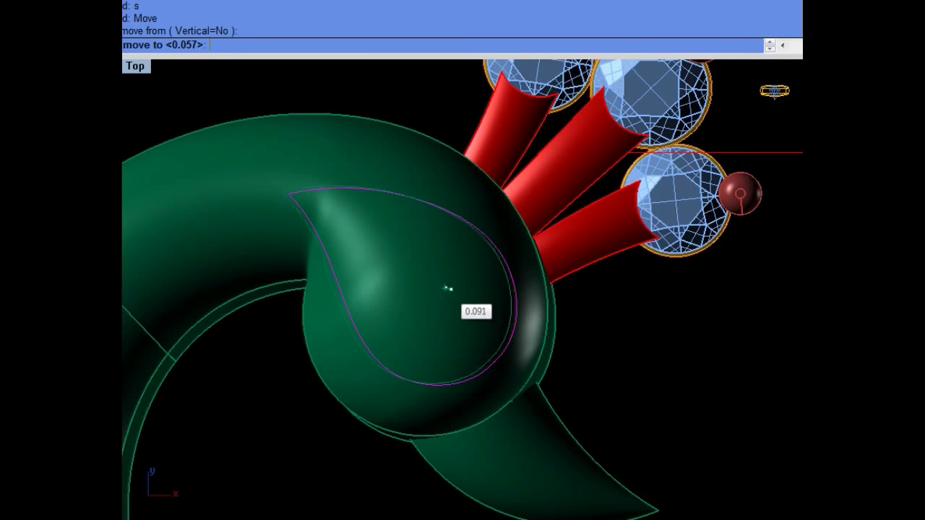
text(d)
key(Return)
Step: Start and cancel a rotation, then recheck the curve in shaded and wireframe modes
text(r)
key(Return)
click(407, 273)
key(Escape)
text(d)
key(Return)
text(q)
key(Return)
Step: Move three control points near the curve's top slightly to the right
scroll(303, 210, up, 2)
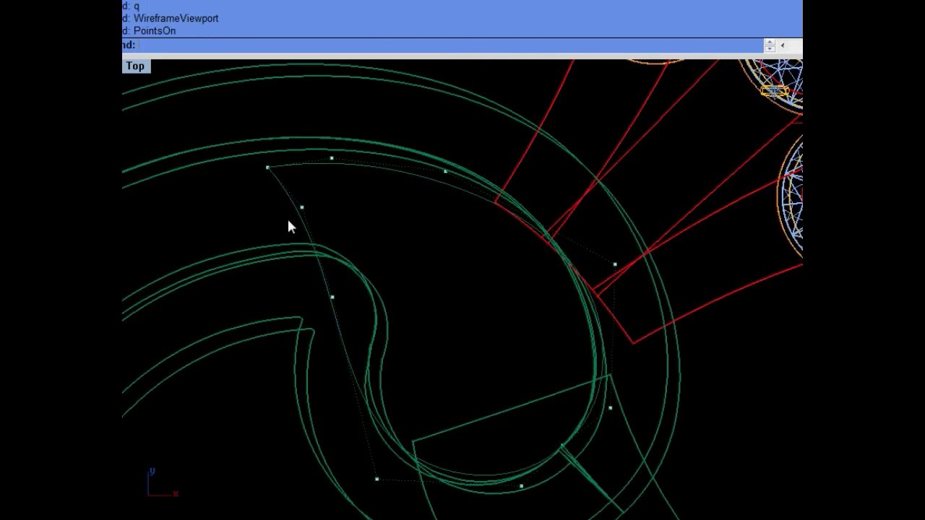
key(Return)
drag(246, 123, 354, 208)
text(s)
key(Return)
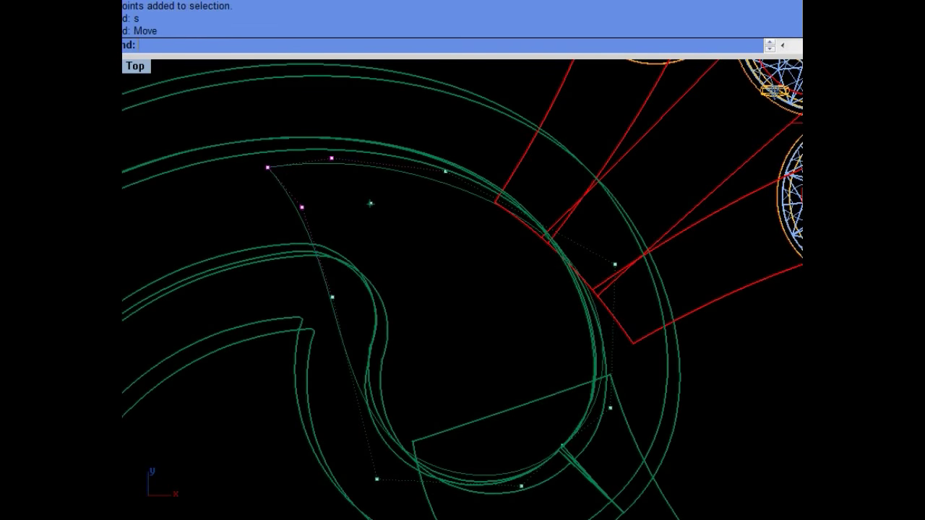
click(370, 204)
click(377, 206)
Step: Fine-tune two more top control points with small moves
click(339, 162)
text(s)
key(Return)
click(368, 194)
click(369, 195)
text(s)
key(Return)
click(334, 195)
Step: Lower the left-side control point slightly and finish the top point adjustment
click(337, 198)
click(310, 214)
text(s)
click(329, 215)
click(335, 227)
click(340, 165)
text(mo)
key(Return)
Step: Shift a right-side control point slightly up and right
key(F10)
click(445, 171)
text(mo)
key(Return)
click(462, 220)
click(466, 216)
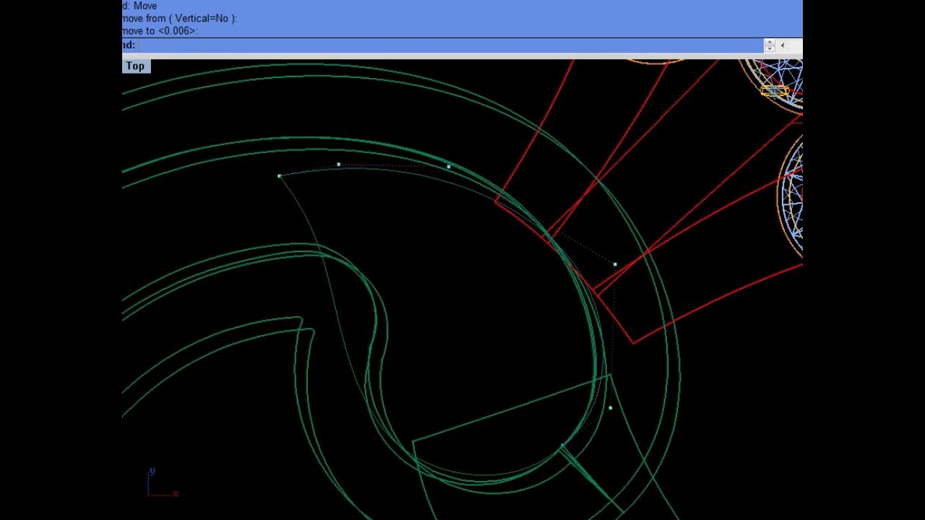
Step: Check the shape shaded, then move a top control point slightly up and left
click(300, 219)
text(d)
key(Return)
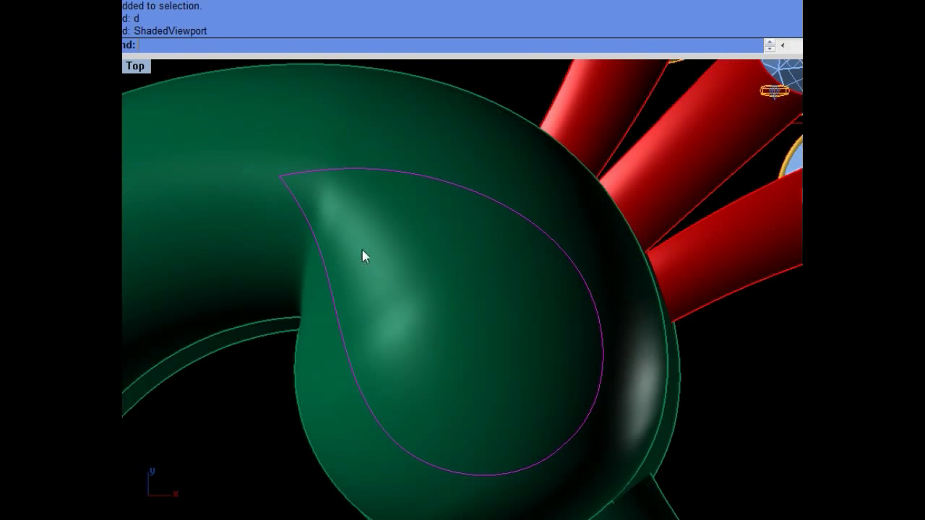
text(w)
key(Return)
key(F10)
drag(306, 181, 365, 148)
text(s)
key(Return)
click(365, 203)
click(362, 200)
Step: Verify the final teardrop shape in shaded view and return to wireframe
click(310, 174)
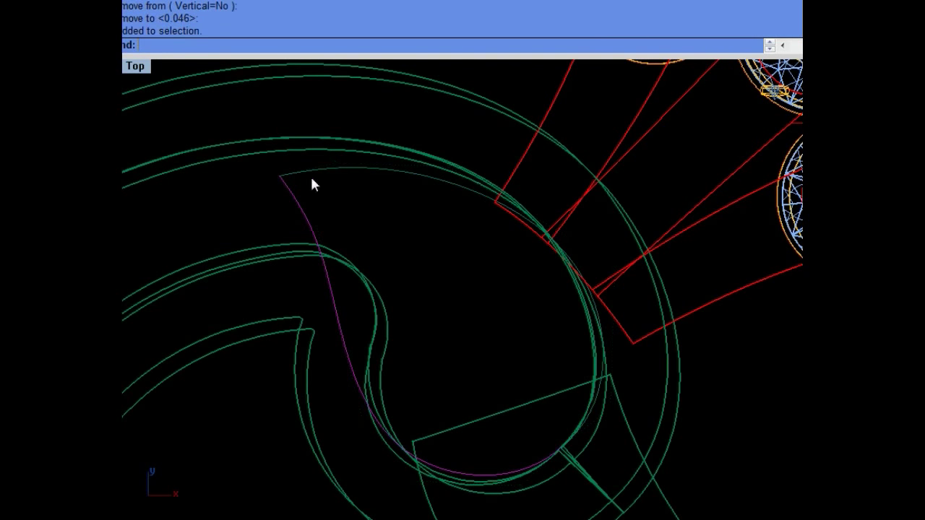
text(d)
key(Return)
text(w)
key(Return)
Step: Isolate the teardrop curve and guide line using Hide and HideSwap
key(ctrl+h)
text(HideSwap)
key(Return)
scroll(459, 267, up, 2)
text(o)
key(Return)
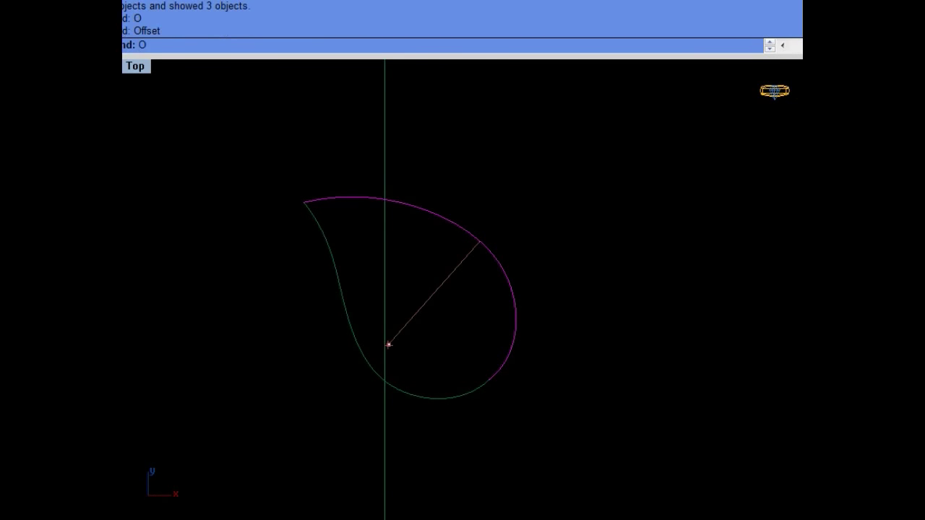
Step: Offset the teardrop 0.23 inward and trim off the two stub ends
key(Return)
key(Return)
click(388, 343)
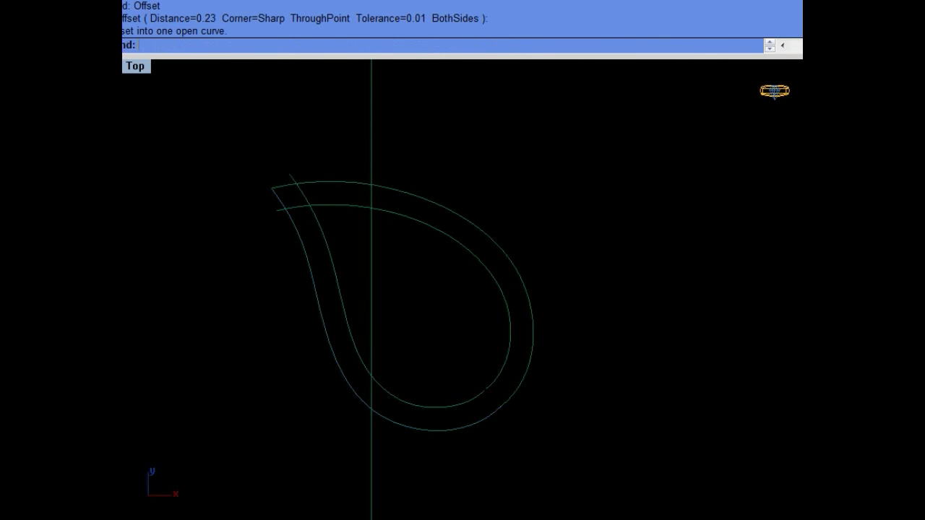
text(trim)
key(Return)
scroll(394, 289, up, 2)
scroll(390, 242, up, 2)
key(Return)
click(383, 235)
click(390, 199)
scroll(401, 230, down, 3)
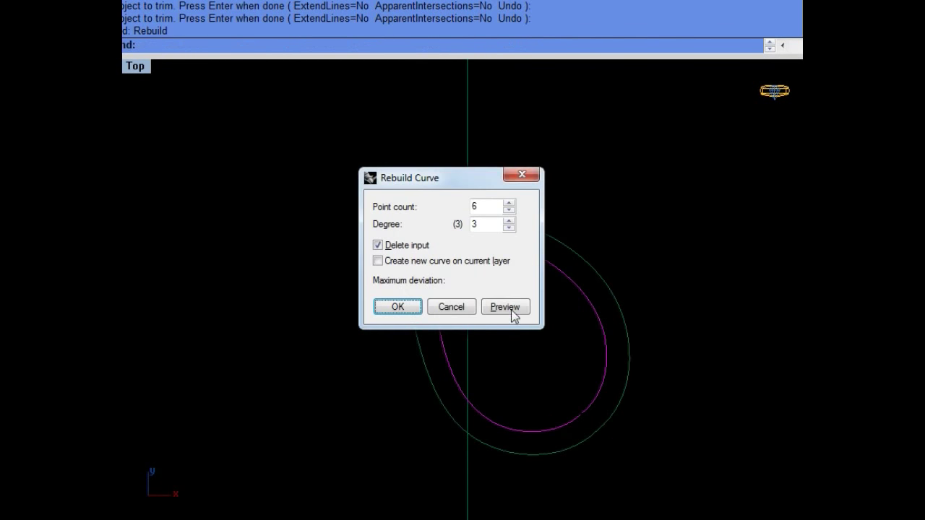
Step: Rebuild the inner curve and display its control points
click(510, 310)
click(409, 309)
key(F10)
scroll(562, 434, up, 3)
scroll(562, 434, up, 3)
scroll(619, 364, up, 3)
Step: Snap the inner curve's end onto the outer curve and straighten its end point
click(619, 364)
text(s)
key(Return)
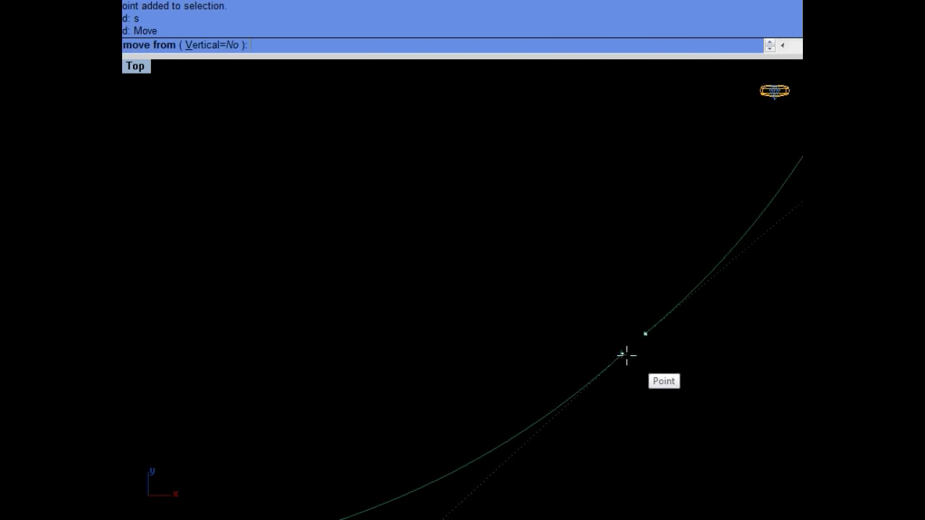
mouse_move(621, 354)
mouse_down()
mouse_move(645, 334)
mouse_move(621, 319)
mouse_up()
text(s)
key(Return)
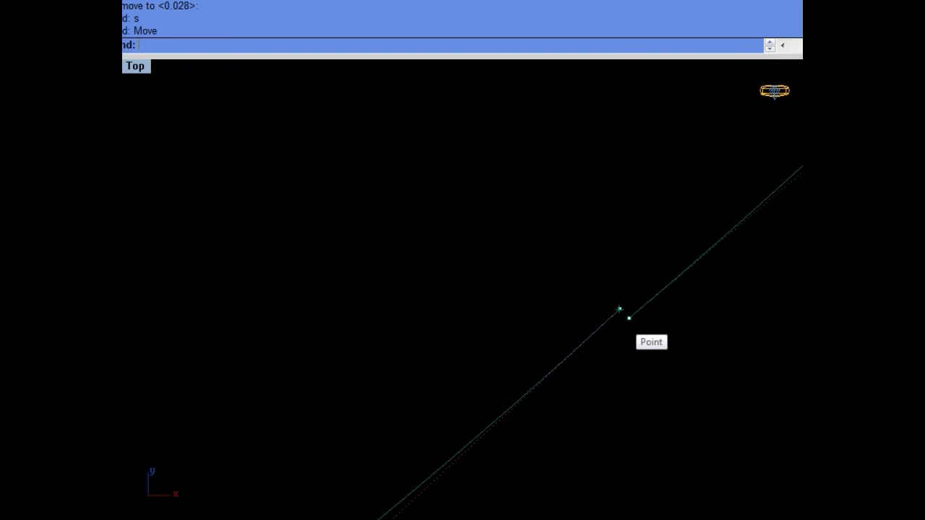
click(619, 310)
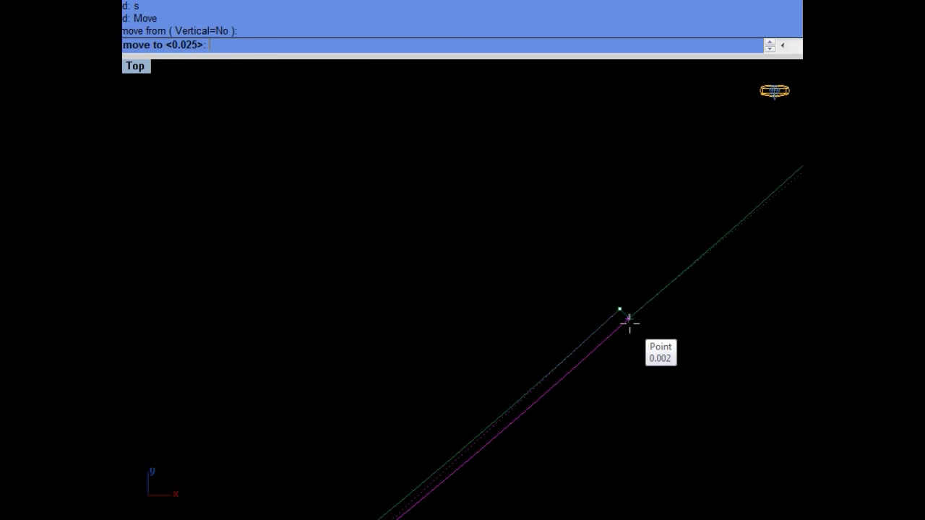
click(628, 320)
Step: Maximize the Perspective view and move the inner outline 0,0,-1
scroll(554, 330, down, 2)
scroll(553, 330, down, 2)
scroll(554, 330, down, 3)
scroll(554, 326, down, 2)
scroll(549, 330, down, 2)
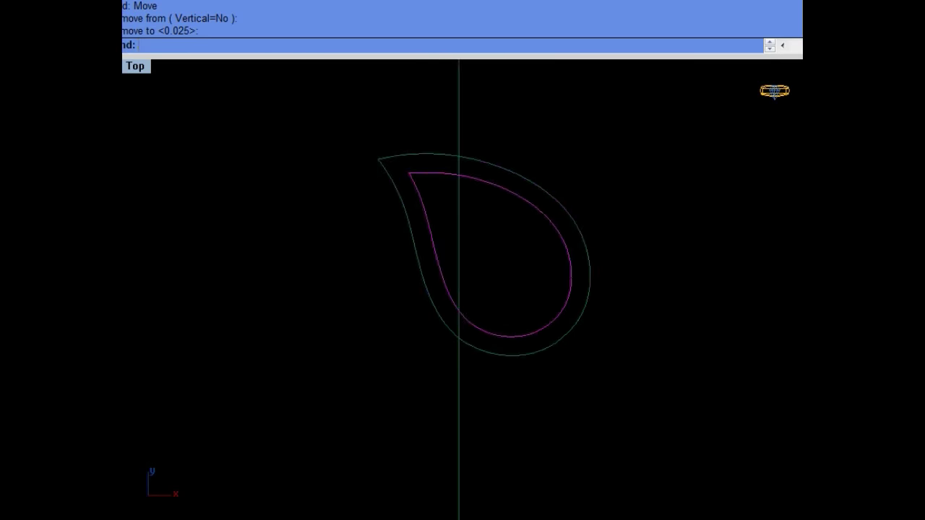
key(ctrl+F4)
mouse_move(505, 239)
right_down()
mouse_move(479, 260)
mouse_move(361, 297)
right_up()
mouse_move(435, 308)
right_down()
mouse_move(419, 286)
mouse_move(413, 302)
mouse_move(349, 303)
mouse_move(340, 282)
right_up()
key(Return)
key(Return)
key(Return)
key(Return)
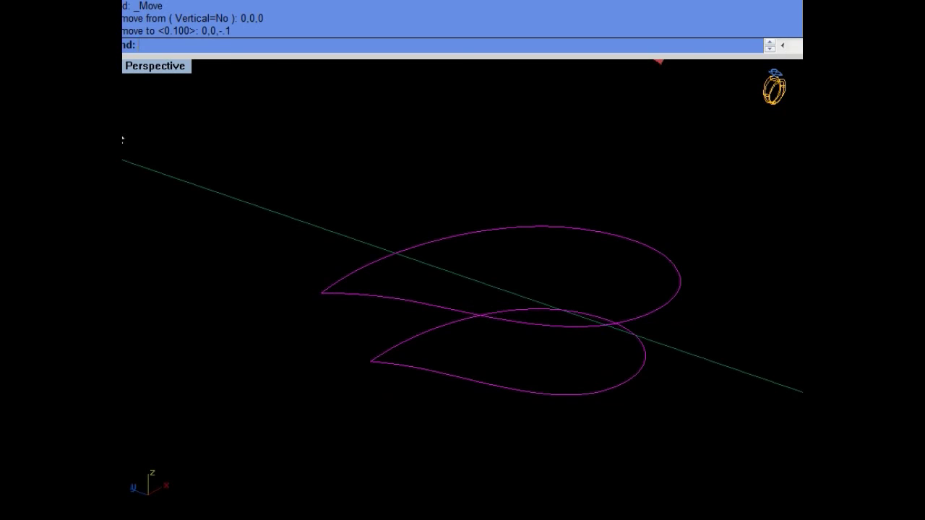
Step: Join the outlines, draw a tip-to-tip rail curve, and Sweep2 the side wall
click(115, 134)
click(115, 145)
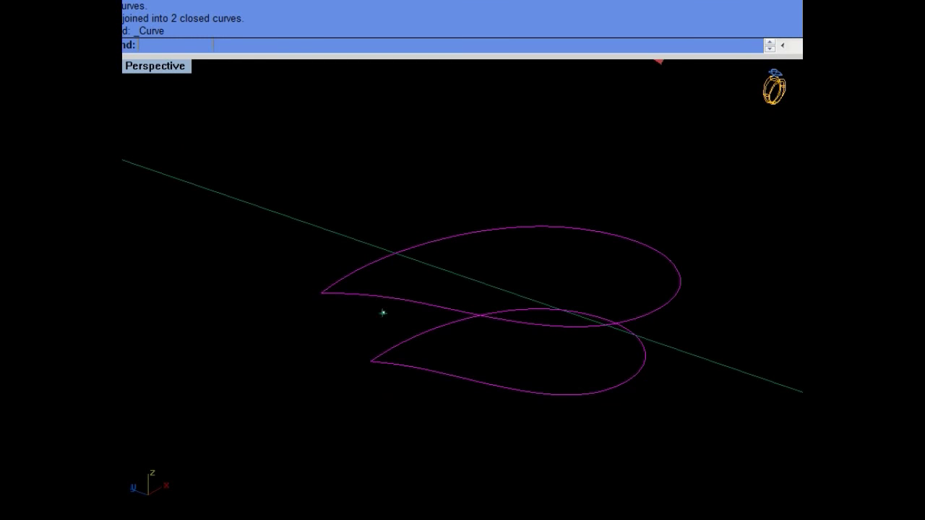
click(370, 361)
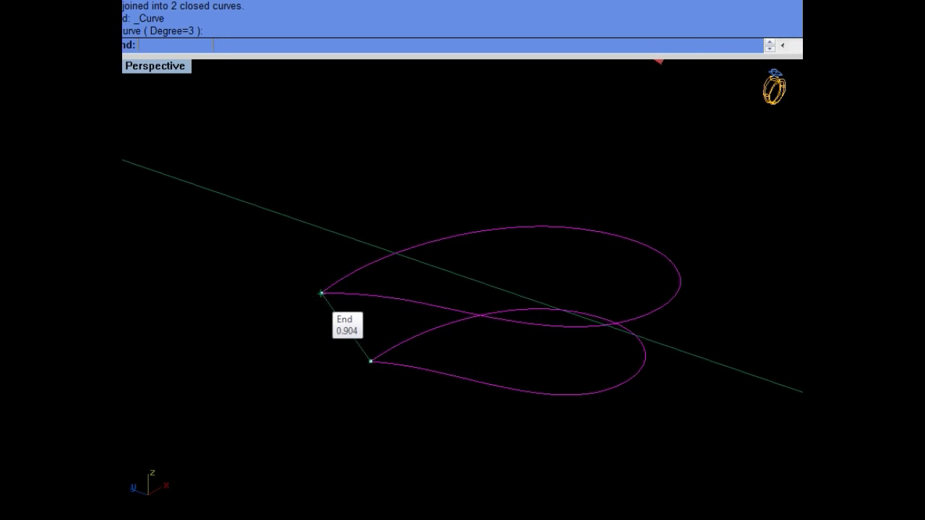
click(321, 293)
key(Return)
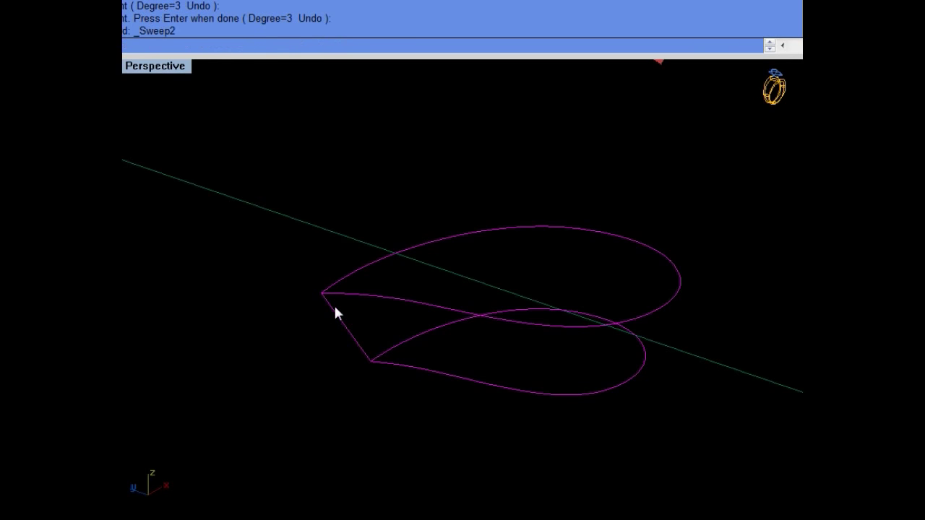
Step: Patch the inner outline as a floor and join it to the wall
right_drag(537, 309, 516, 252)
click(520, 247)
key(Return)
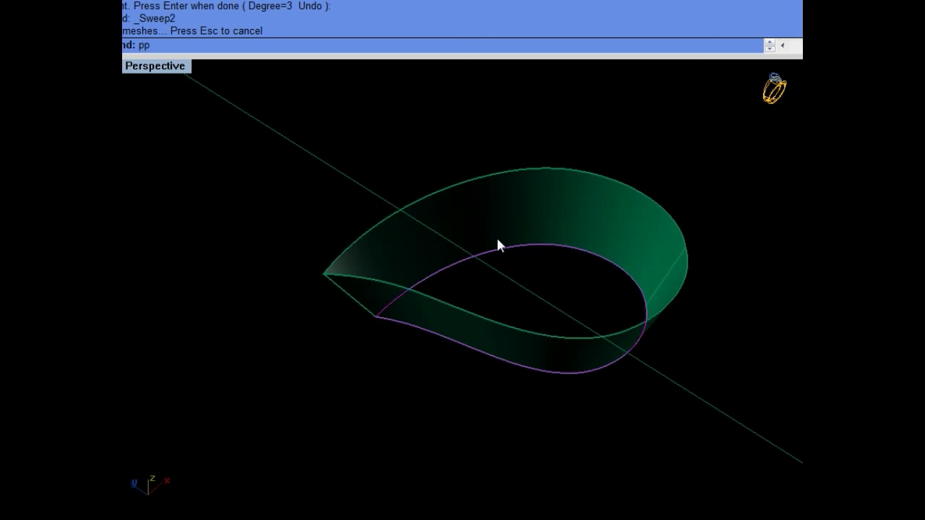
key(Return)
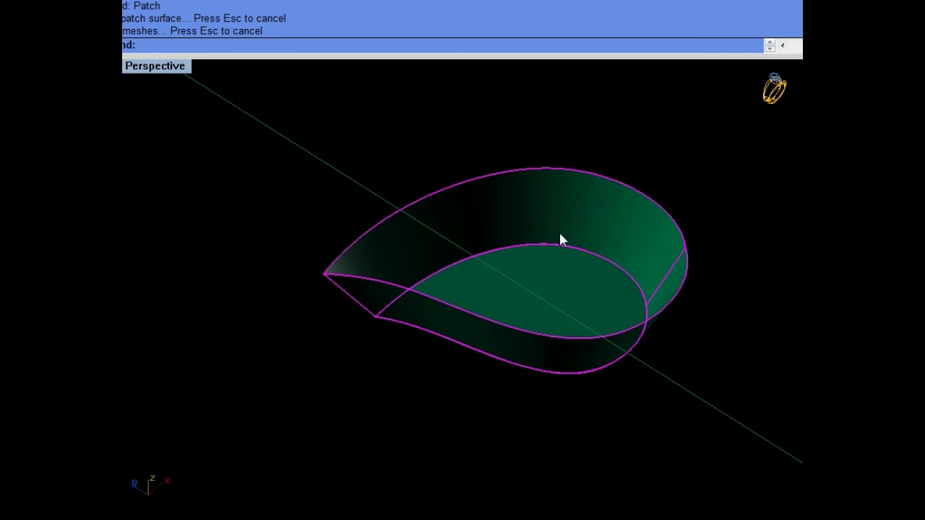
key(ctrl+j)
Step: Hide the cup, swap the rest of the pendant back into view, and show wireframe
key(ctrl+h)
text(HideSwap)
key(Return)
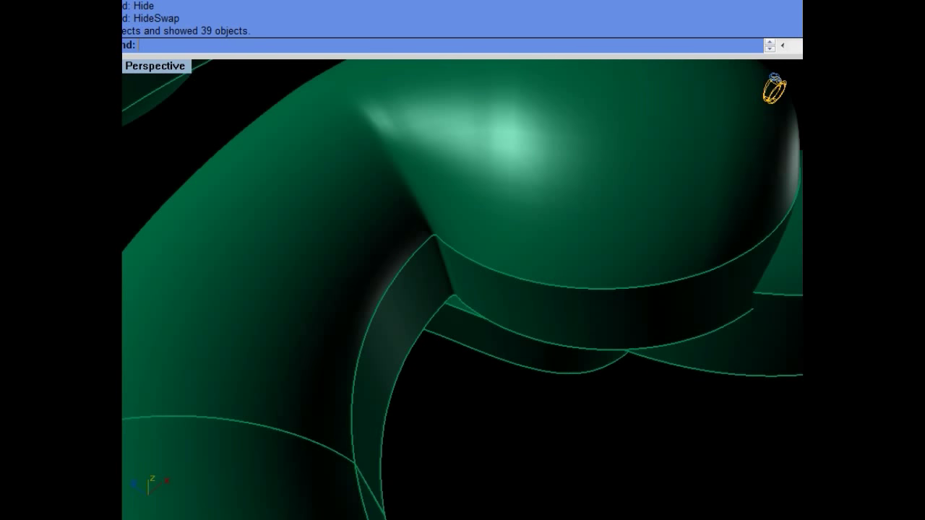
text(q)
key(Return)
Step: Shade the view and nudge the selected teardrop curves up by 0.1 unit
click(503, 364)
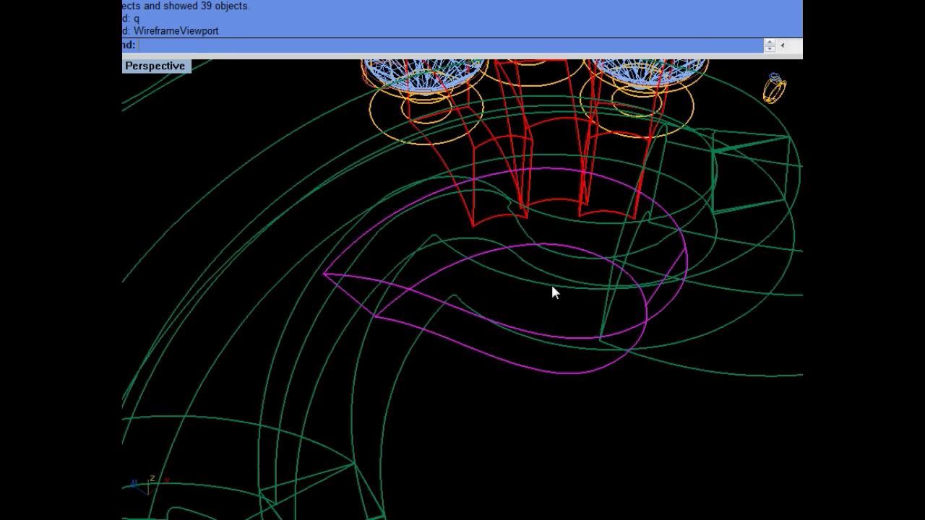
text(d)
key(Return)
key(F5)
mouse_move(707, 332)
right_down()
mouse_move(757, 316)
mouse_move(627, 281)
right_up()
key(F5)
key(F5)
key(F5)
key(F5)
key(F5)
key(F5)
key(F5)
key(F5)
key(F5)
key(F5)
key(F5)
key(F5)
key(F5)
key(F5)
key(F5)
key(F5)
key(F5)
key(F5)
key(F5)
key(F5)
key(F5)
key(F5)
mouse_move(386, 236)
right_down()
mouse_move(408, 207)
mouse_move(522, 243)
mouse_move(462, 260)
right_up()
scroll(409, 207, up, 2)
key(ctrl+z)
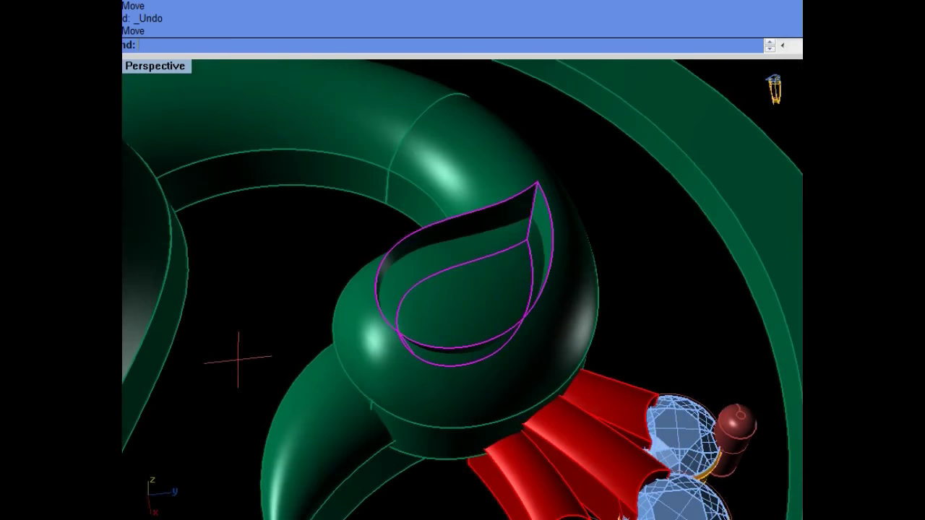
right_drag(402, 306, 276, 302)
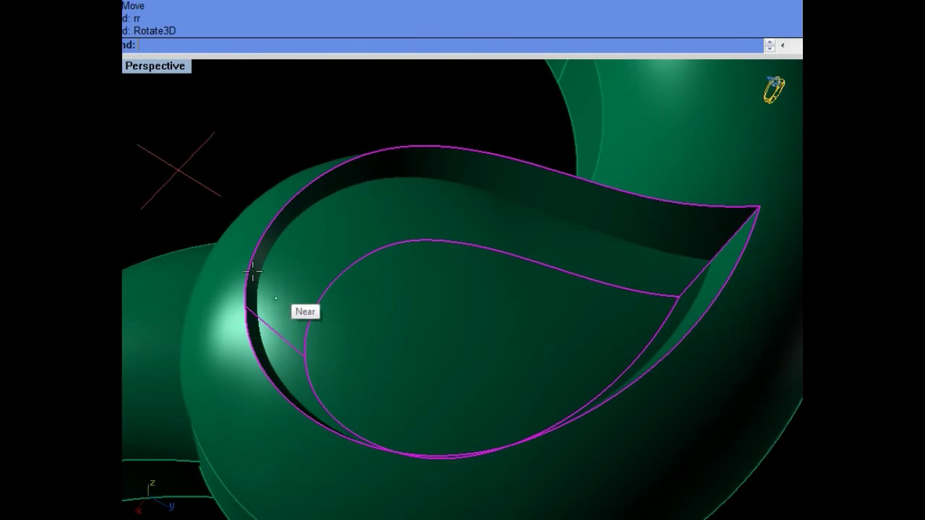
Step: Rotate a copy of the teardrop cup in 3D so it sits on the swan head's dome
click(251, 268)
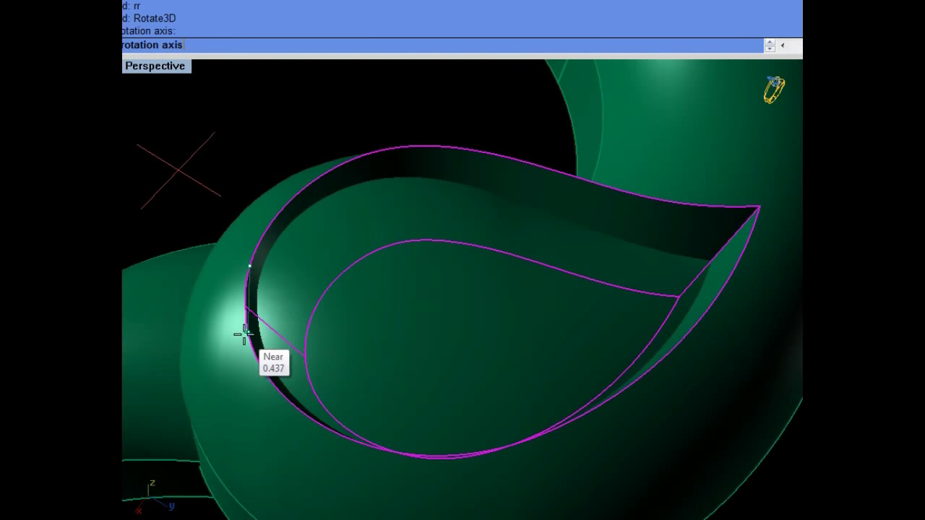
click(243, 333)
right_drag(243, 334, 506, 210)
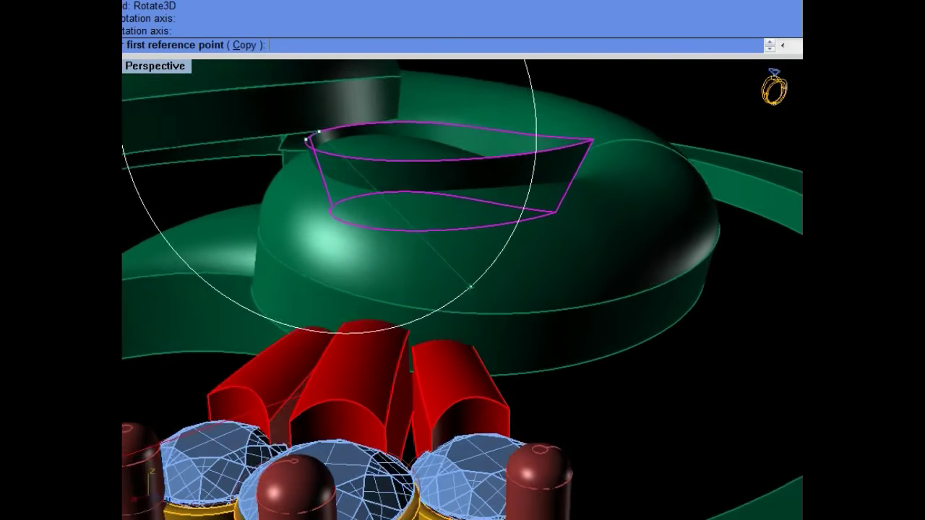
right_drag(470, 287, 634, 186)
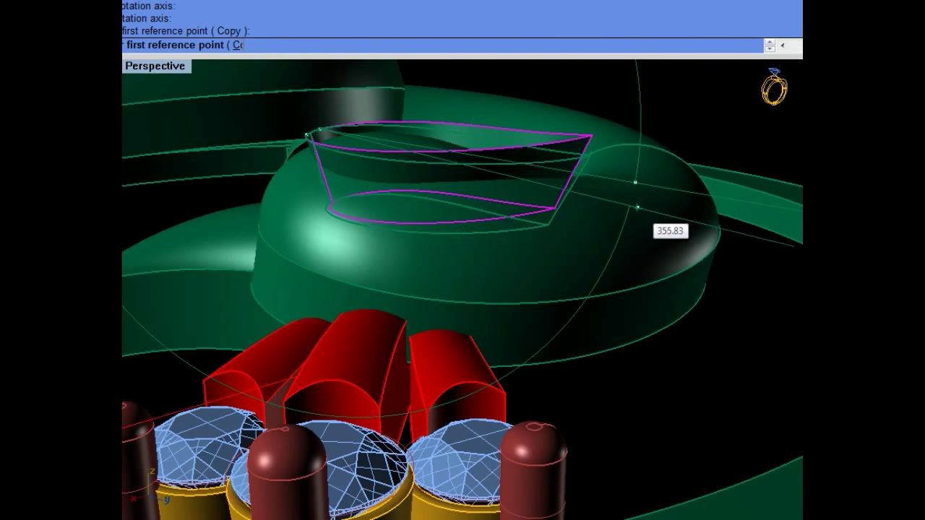
click(636, 208)
key(Return)
right_drag(617, 215, 463, 289)
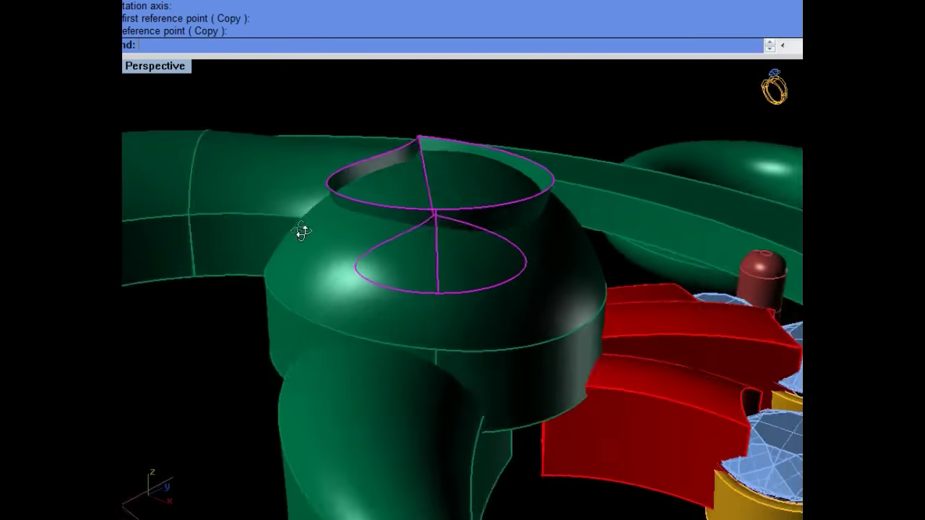
mouse_move(301, 231)
right_down()
mouse_move(449, 245)
mouse_move(466, 174)
right_up()
Step: Begin another Rotate3D copy of the teardrop, with the axis snapped from its tip
text(rr)
key(Return)
text(r)
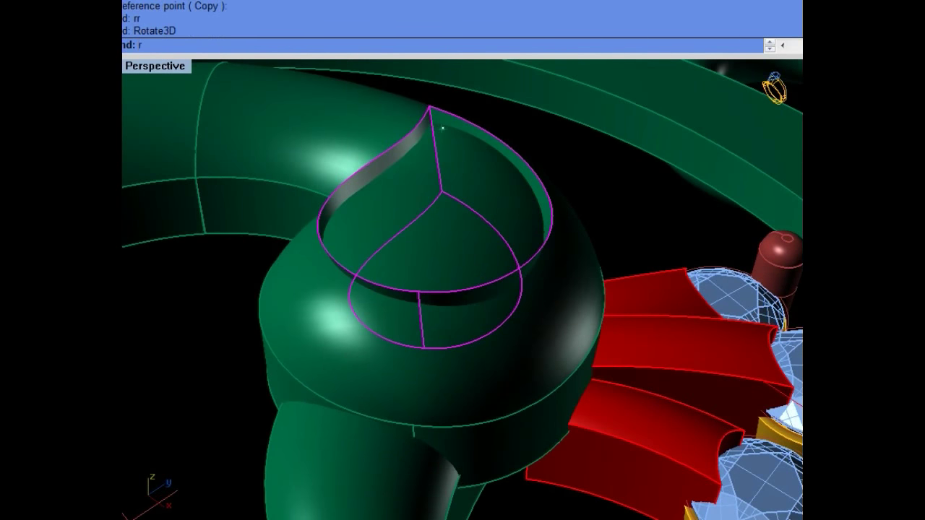
click(429, 107)
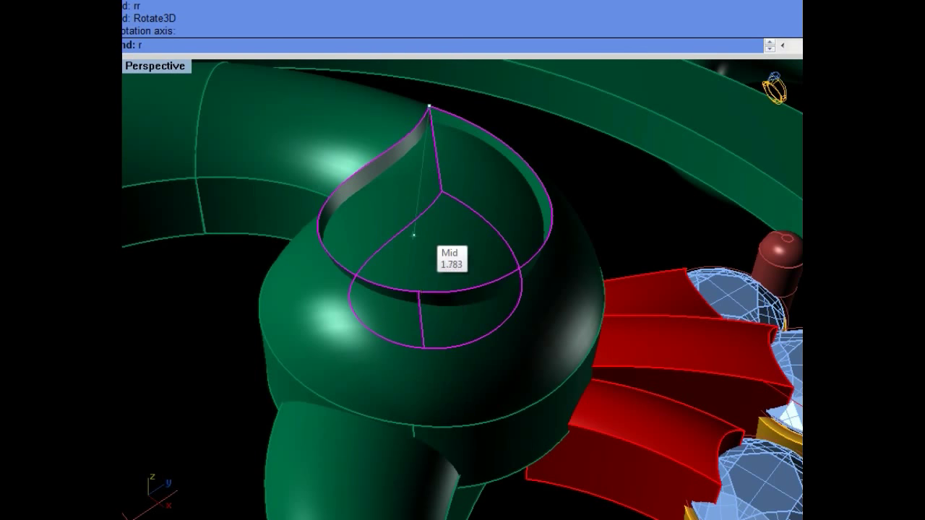
click(422, 293)
right_drag(496, 252, 642, 214)
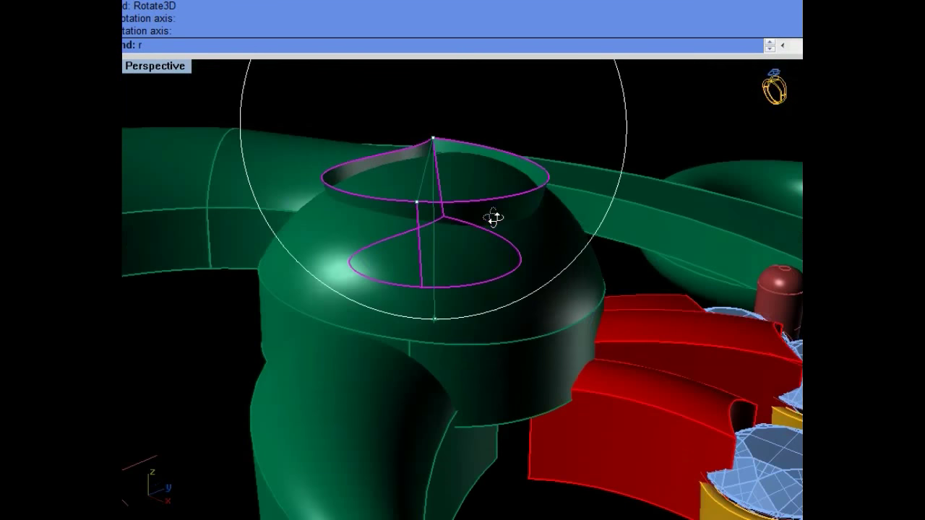
click(409, 207)
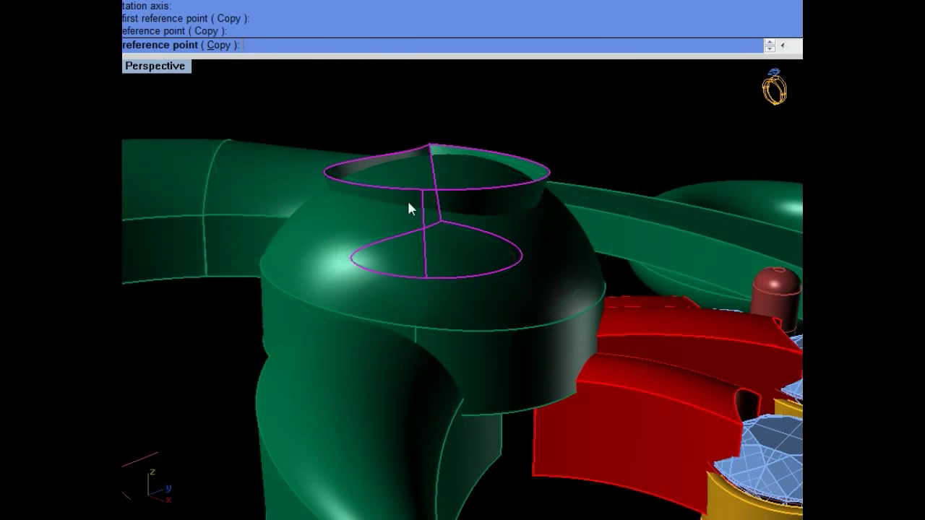
right_drag(409, 206, 462, 244)
Step: Try to BooleanSplit the swan head with the teardrop cutter, which fails
scroll(467, 242, up, 5)
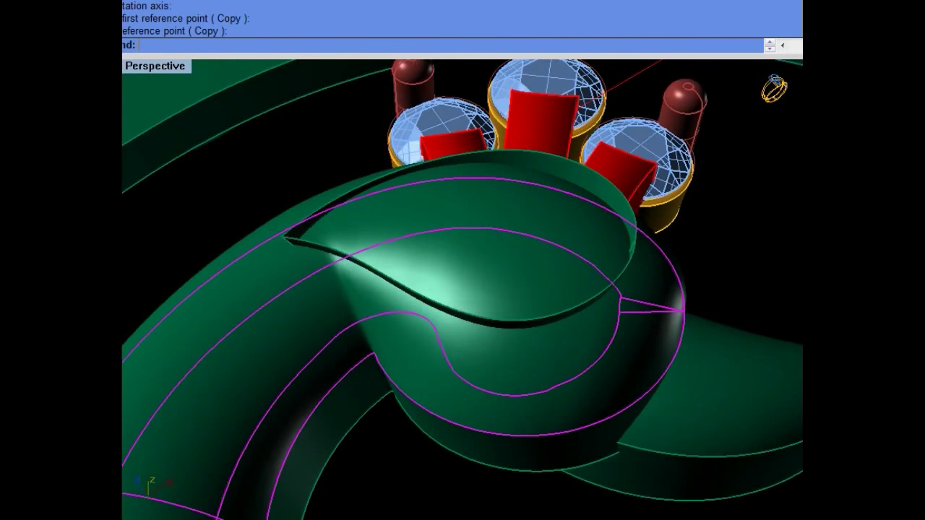
text(BooleanSplit)
key(Return)
click(661, 211)
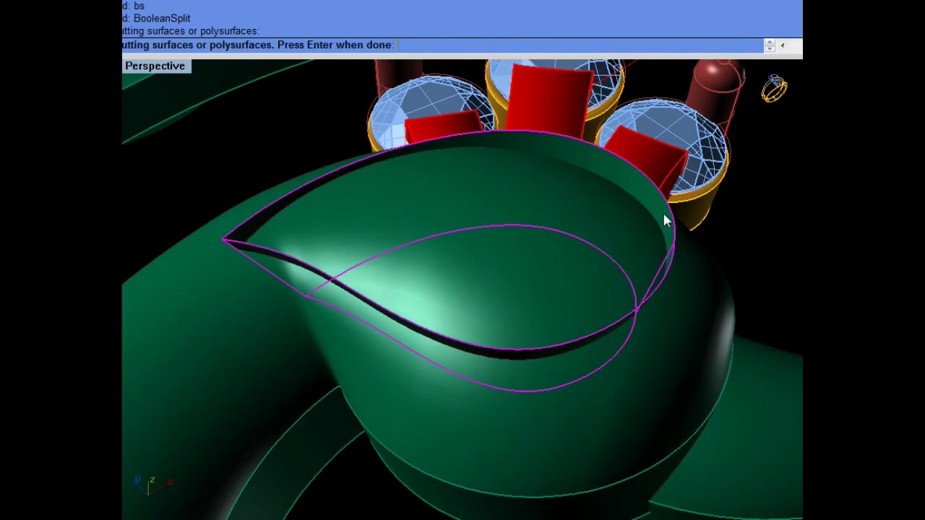
key(Return)
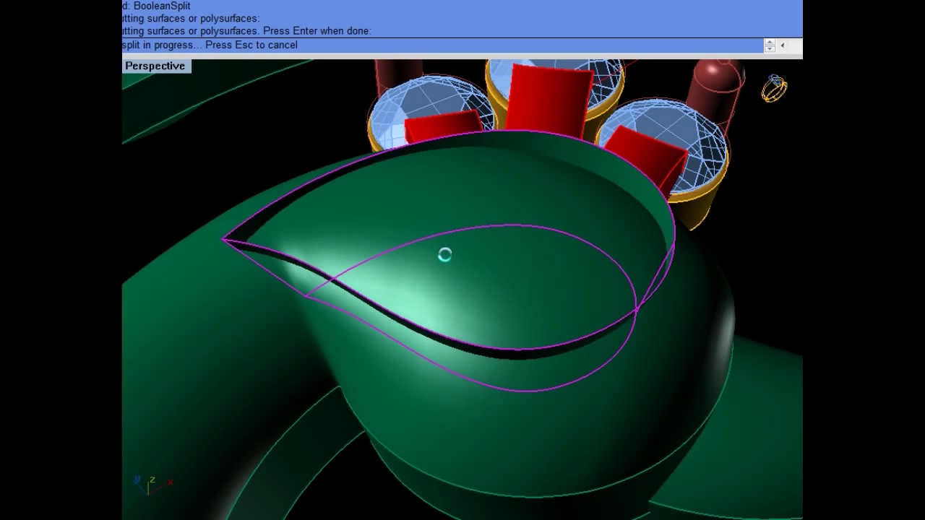
Step: Select the leaf-shaped surface and start joining surfaces
click(469, 253)
mouse_move(469, 253)
right_down()
mouse_move(641, 202)
mouse_move(574, 222)
mouse_move(619, 169)
mouse_move(626, 136)
mouse_move(570, 229)
right_up()
key(ctrl+j)
Step: Join the head surfaces and isolate them by hiding everything else
key(Return)
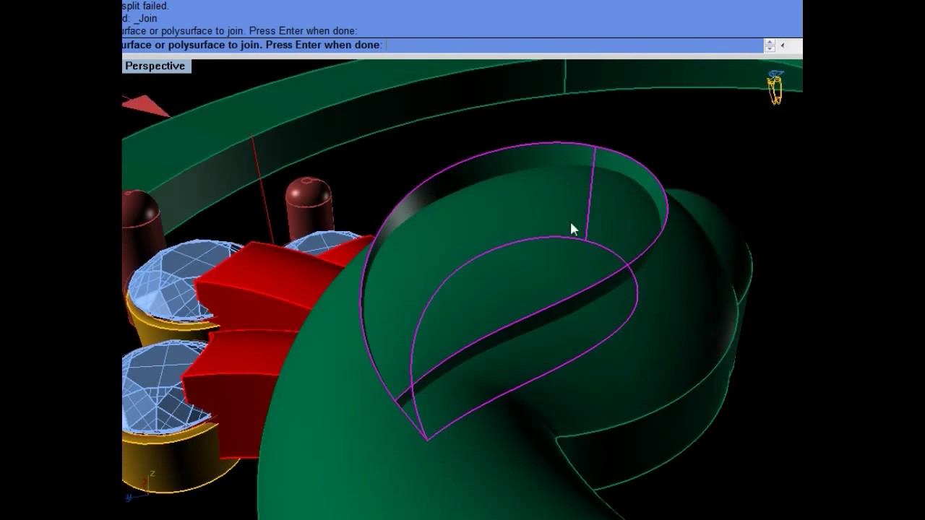
key(Return)
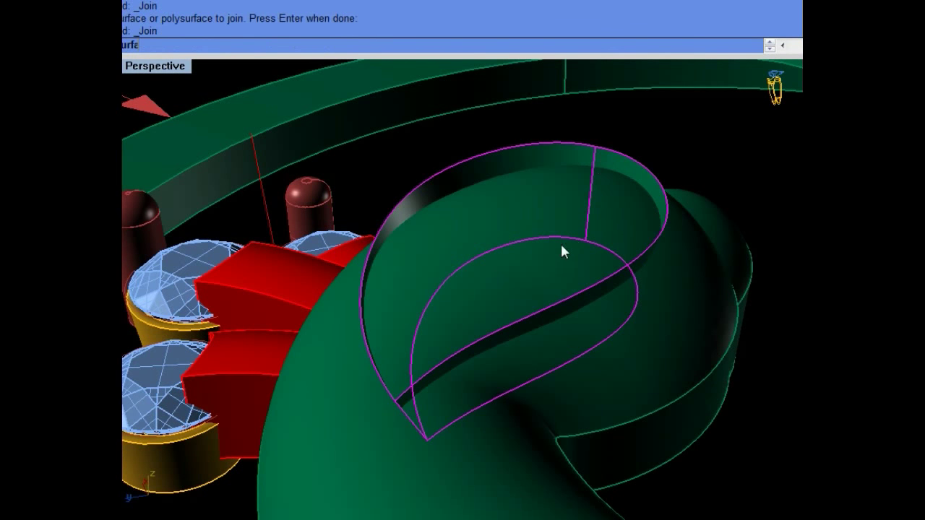
click(543, 243)
right_drag(534, 240, 498, 283)
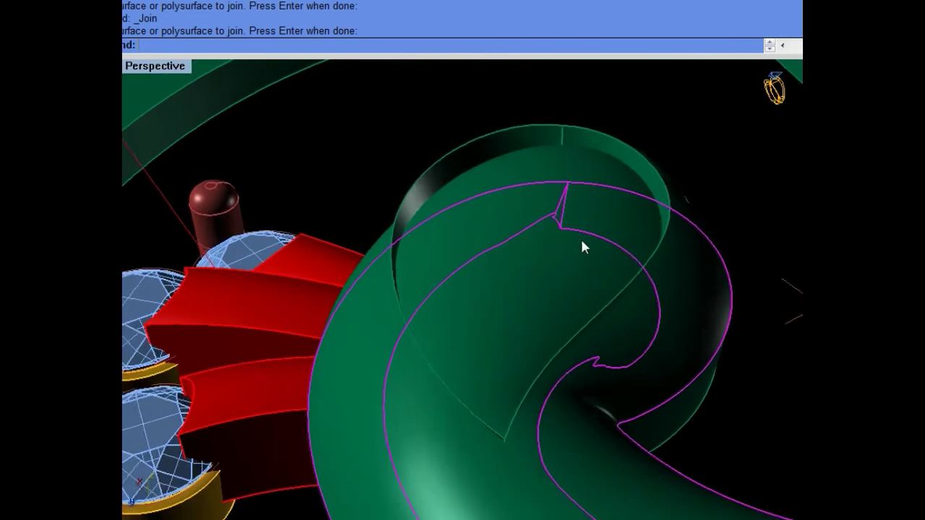
key(ctrl+h)
mouse_move(545, 308)
right_down()
mouse_move(547, 196)
mouse_move(596, 268)
right_up()
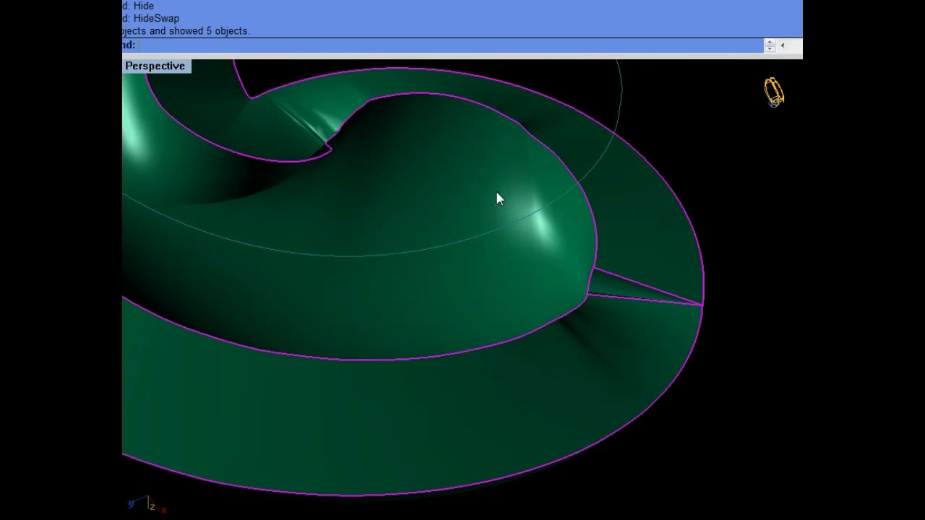
scroll(490, 287, down, 3)
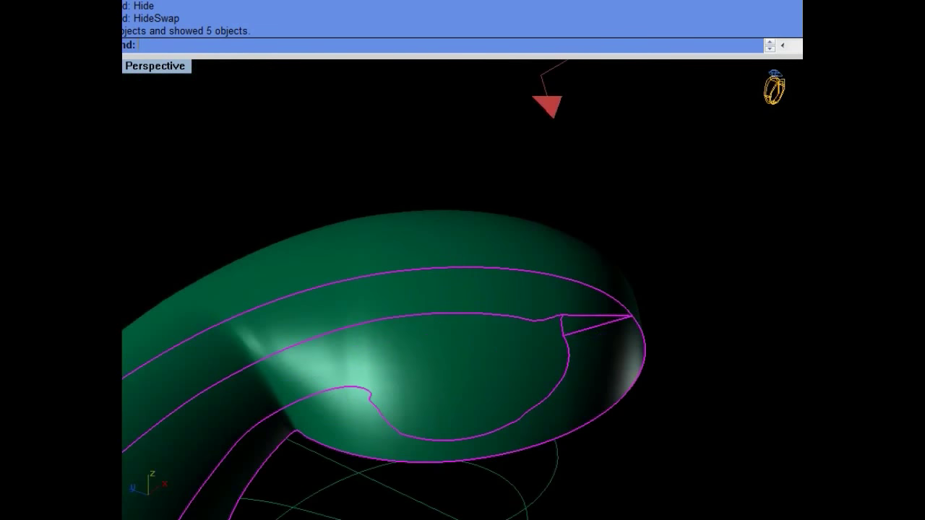
Step: Delete the inner surface, bring back the full 39-object model, and switch to wireframe
key(Delete)
click(469, 295)
key(ctrl+h)
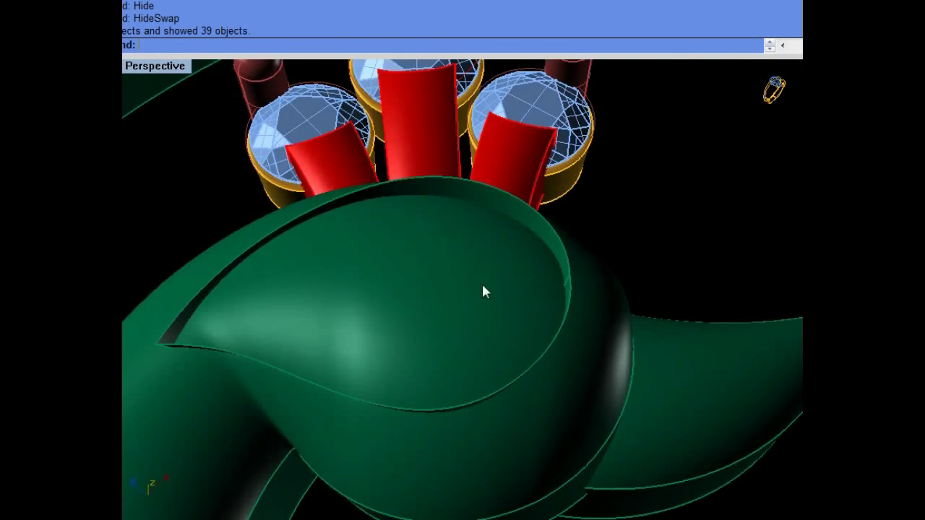
right_drag(481, 282, 495, 364)
text(q)
key(Return)
Step: Extrude the teardrop surface 0.6 along a direction from an edge endpoint to its midpoint
key(ctrl+alt+w)
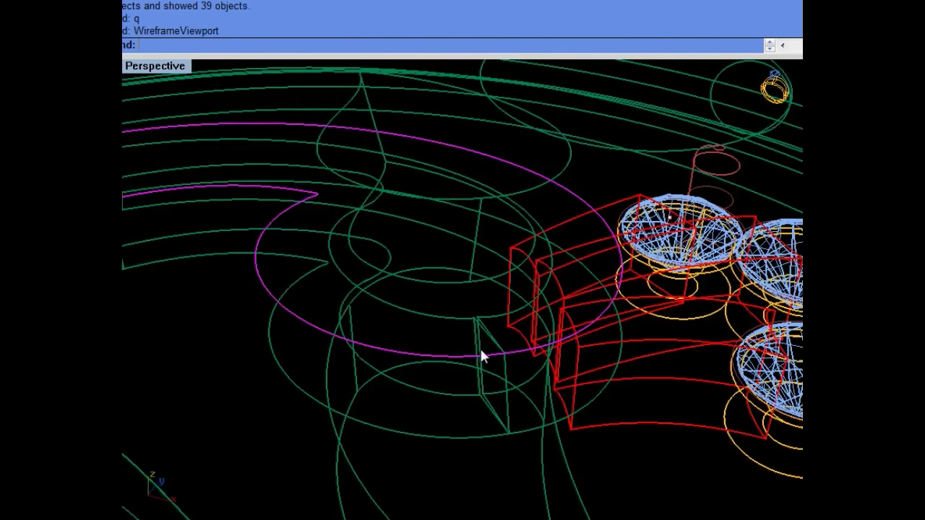
text(es)
key(Return)
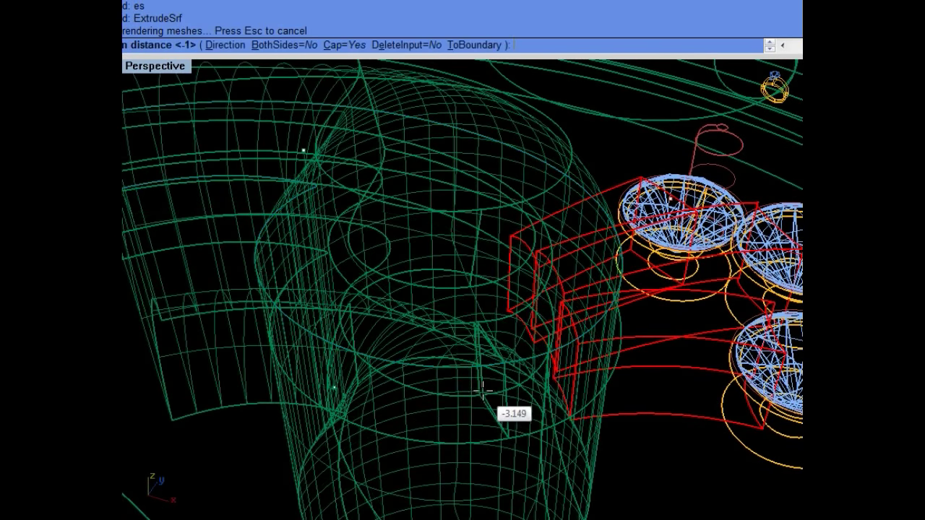
scroll(491, 390, up, 2)
text(D)
key(Return)
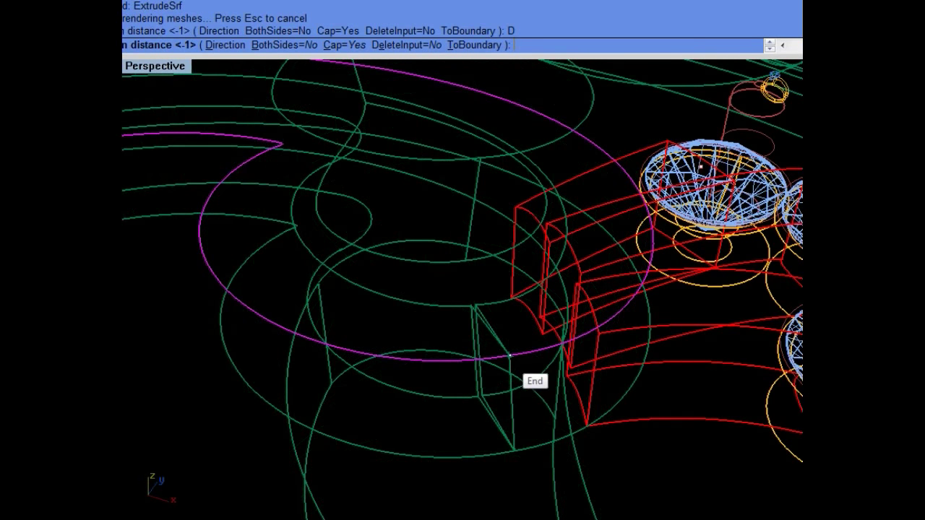
click(510, 356)
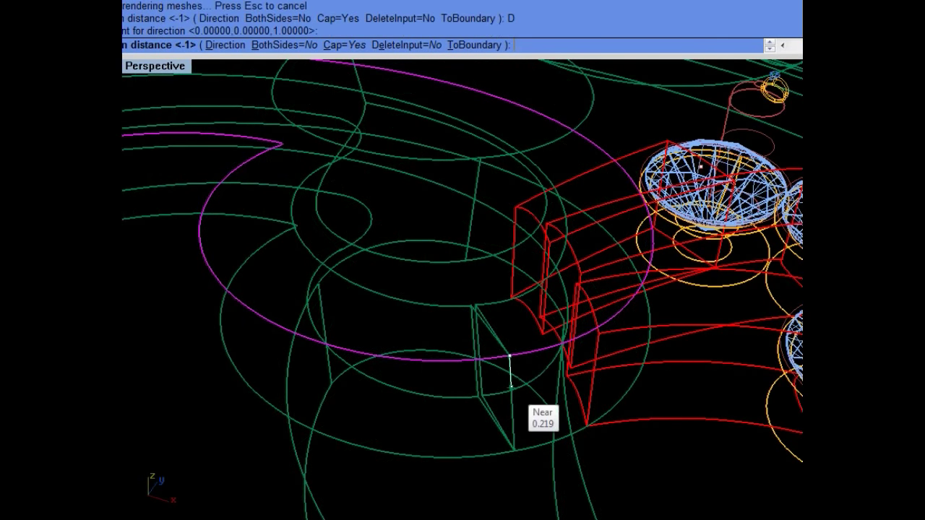
click(512, 405)
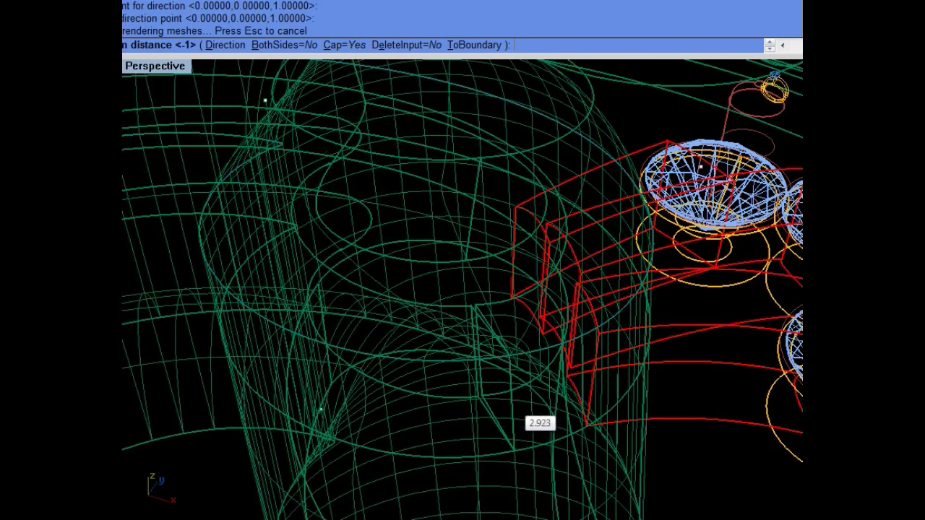
text(.6)
key(Return)
Step: Delete the leftover surface and return to shaded display
key(Delete)
scroll(508, 391, down, 5)
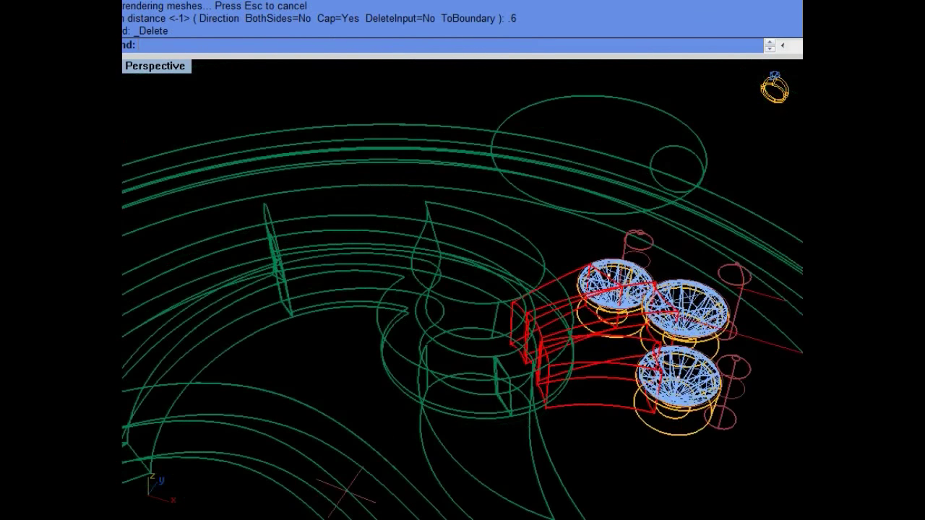
text(dF)
key(Return)
Step: BooleanSplit the swan head with the teardrop solid and delete the cutter
right_drag(376, 343, 538, 286)
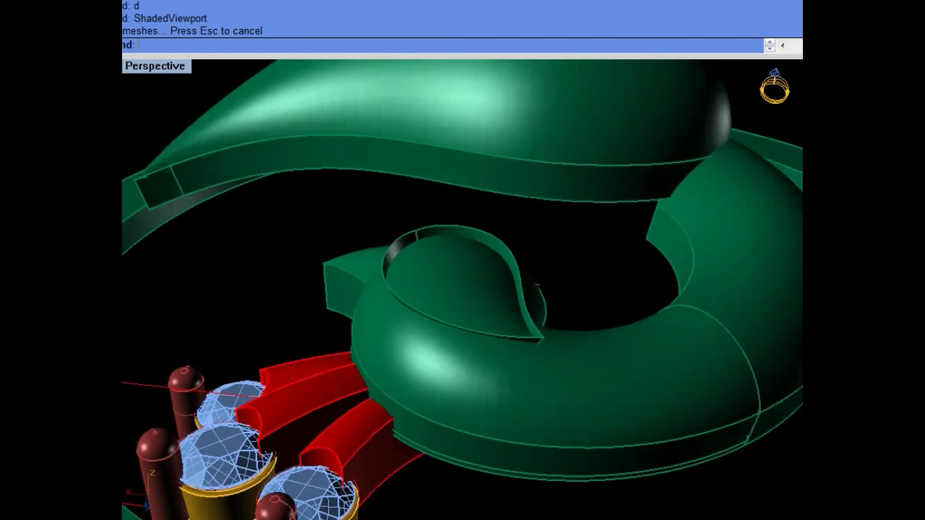
click(499, 304)
scroll(550, 318, up, 2)
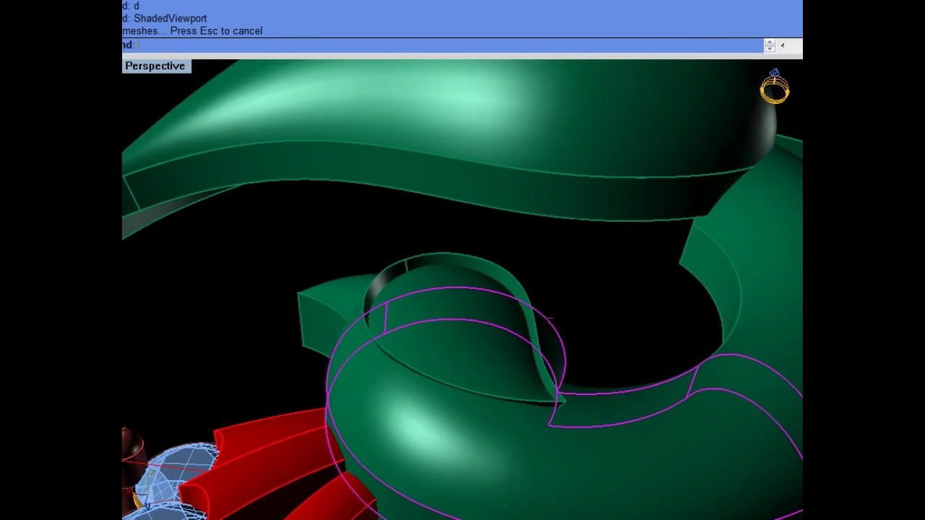
text(Bs)
key(Return)
click(492, 271)
key(Return)
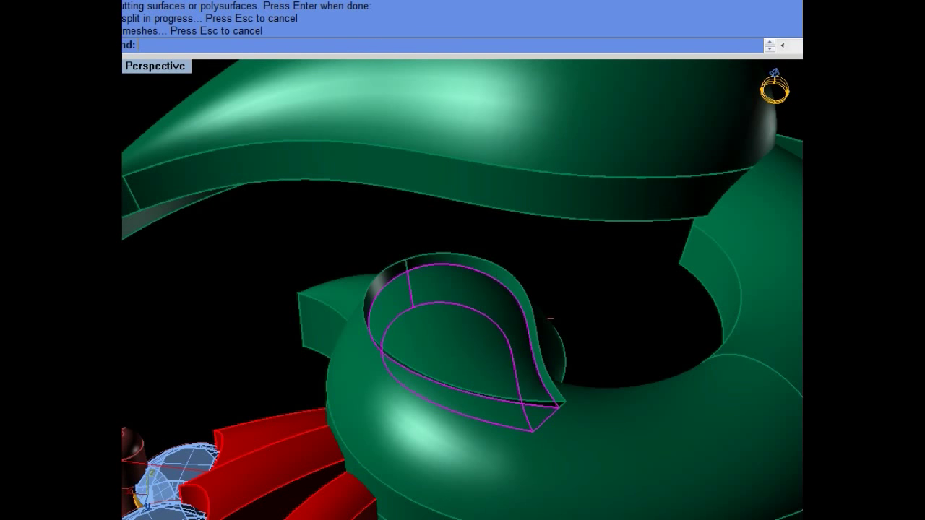
key(Delete)
Step: Maximize the Top viewport and show it shaded
right_drag(550, 318, 603, 295)
text(ss)
key(Return)
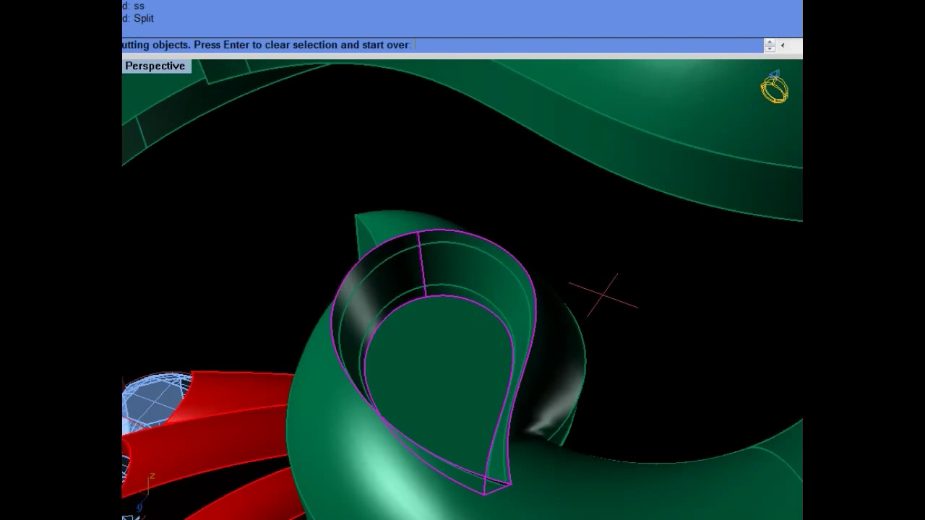
key(Escape)
key(ctrl+F1)
text(d)
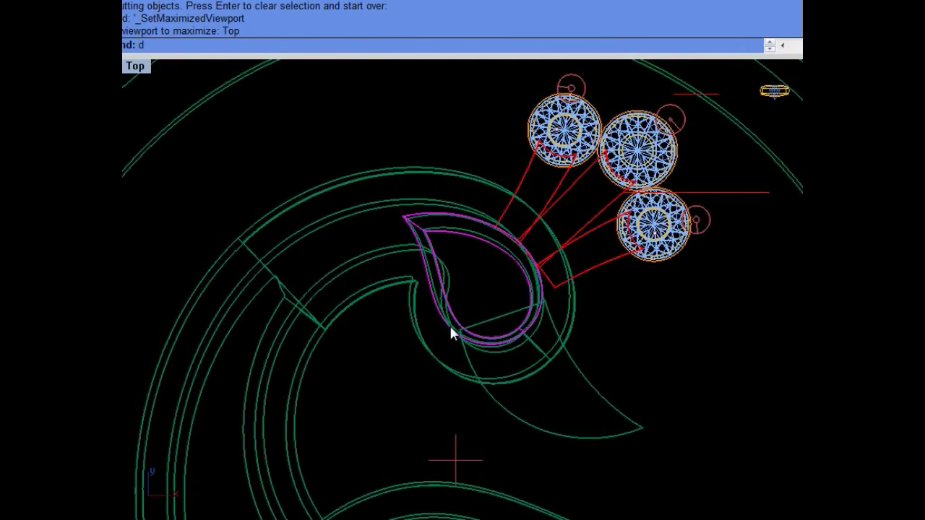
key(Return)
scroll(449, 327, down, 2)
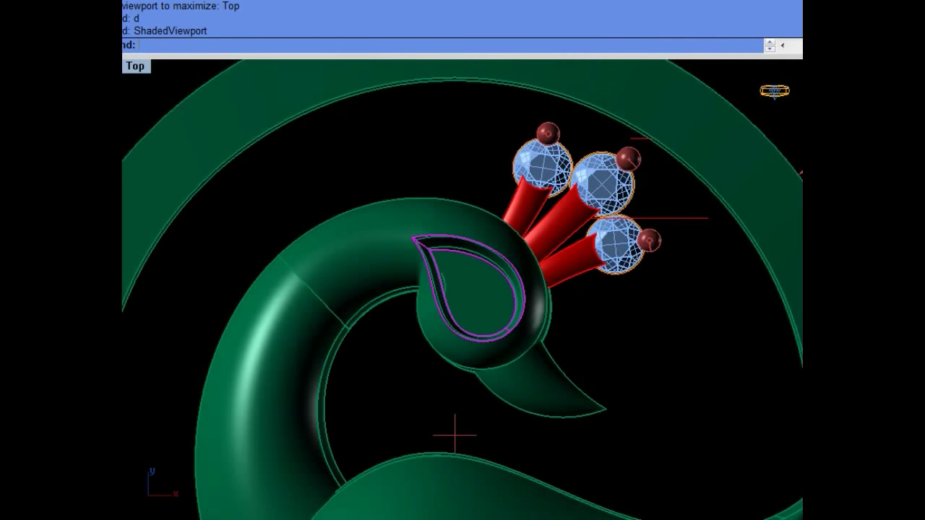
scroll(493, 269, up, 2)
Step: Maximize Perspective and split and explode the recess surfaces with sx
key(ctrl+F4)
scroll(528, 275, up, 2)
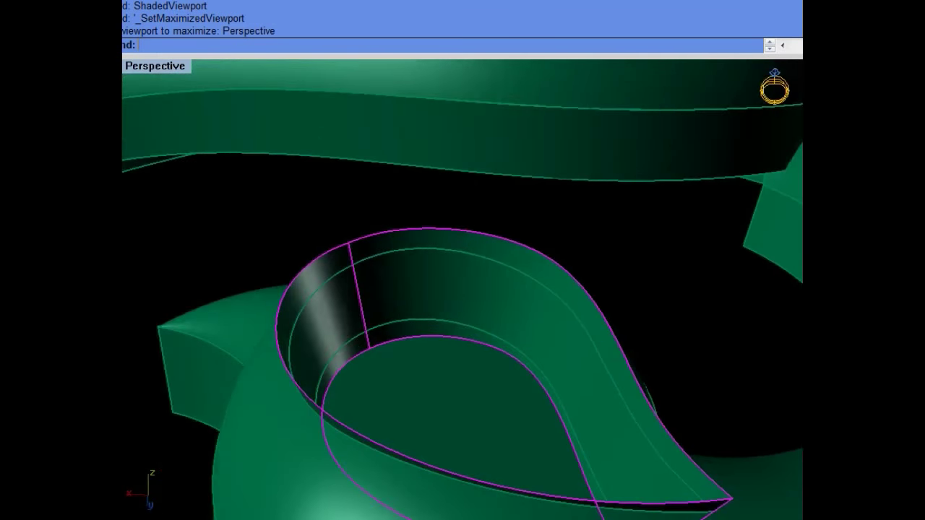
right_drag(469, 326, 430, 321)
text(sx)
key(Return)
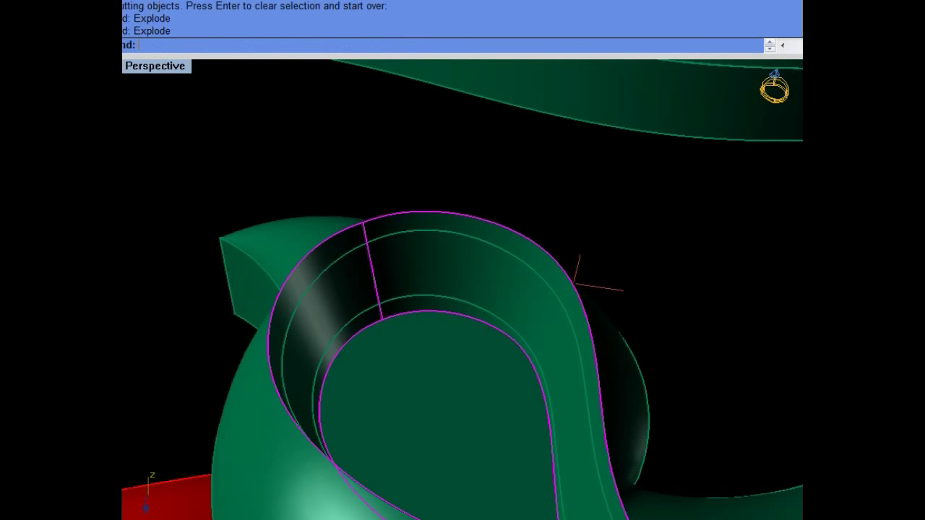
Step: Ungroup the cavity surfaces and restart Split after dismissing a mistyped command
scroll(414, 244, up, 1)
text(ss)
key(Return)
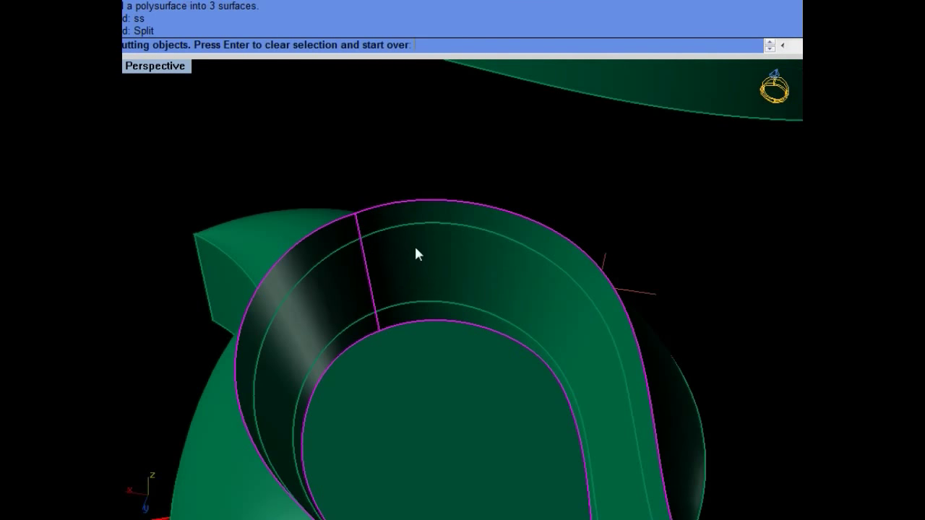
key(ctrl+shift+g)
key(ctrl+shift+g)
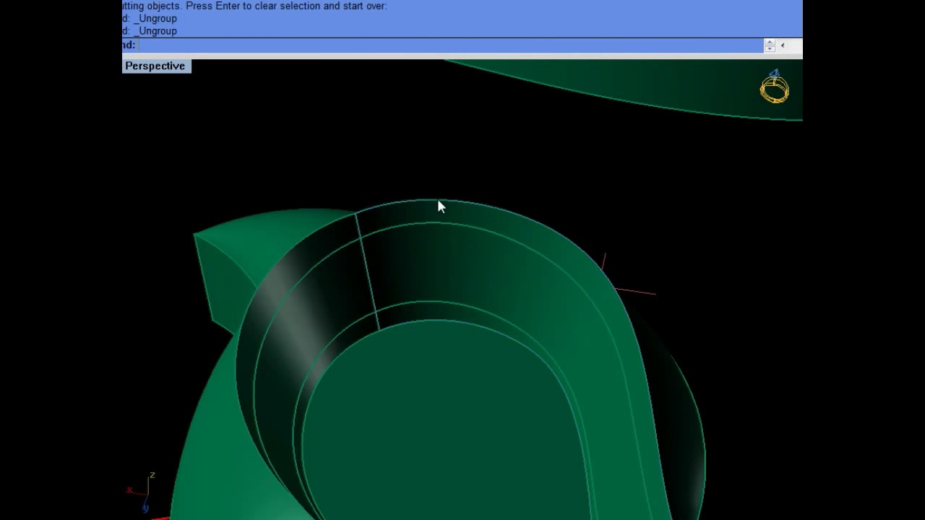
text(ssS)
key(Return)
text(ss)
key(Return)
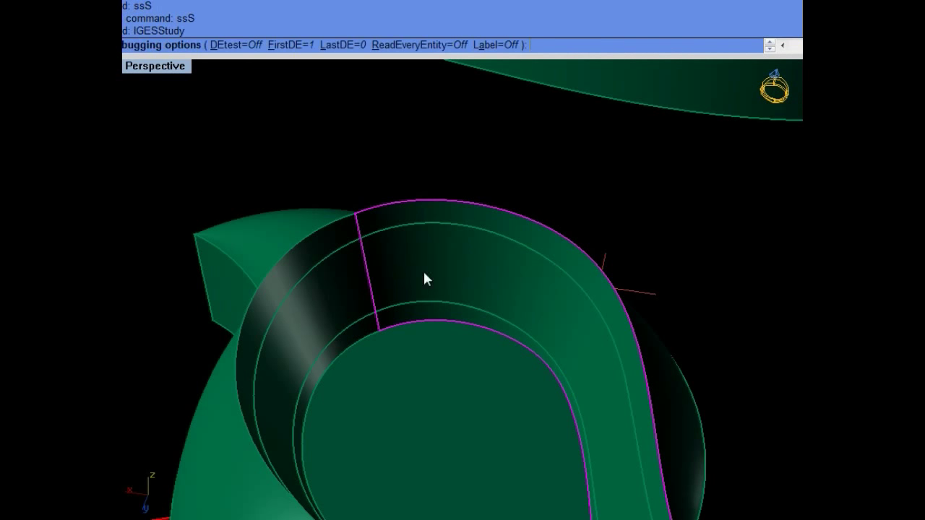
key(Return)
Step: Split the cavity wall along a toggled isocurve and delete the unwanted piece
key(Return)
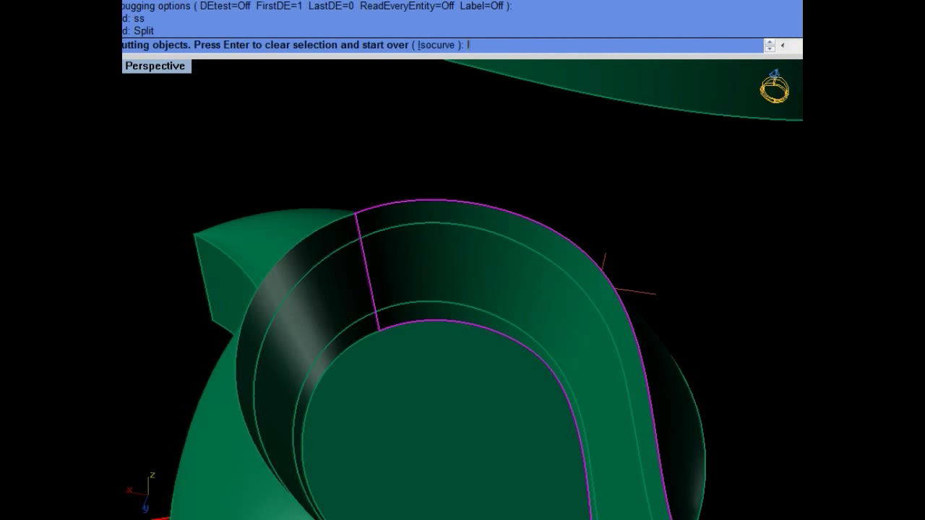
text(I)
key(Return)
text(T)
key(Return)
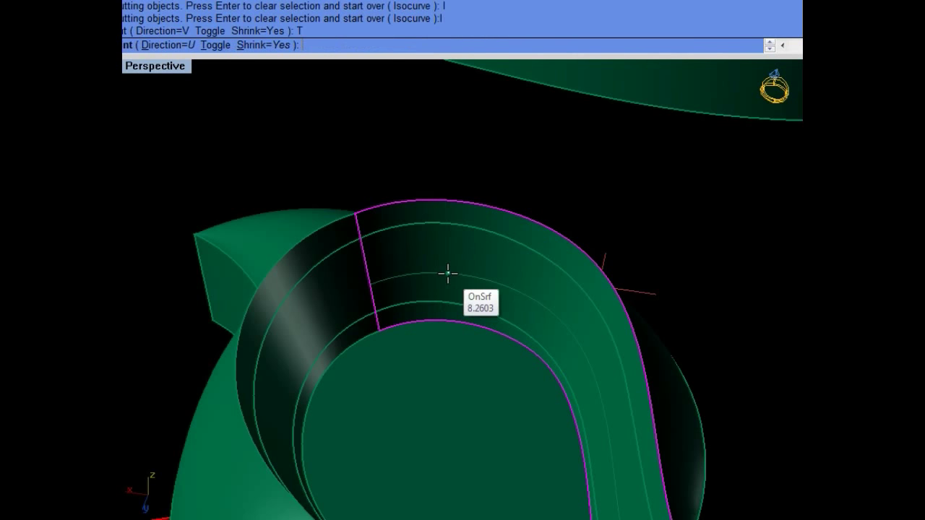
click(447, 272)
key(Return)
click(499, 211)
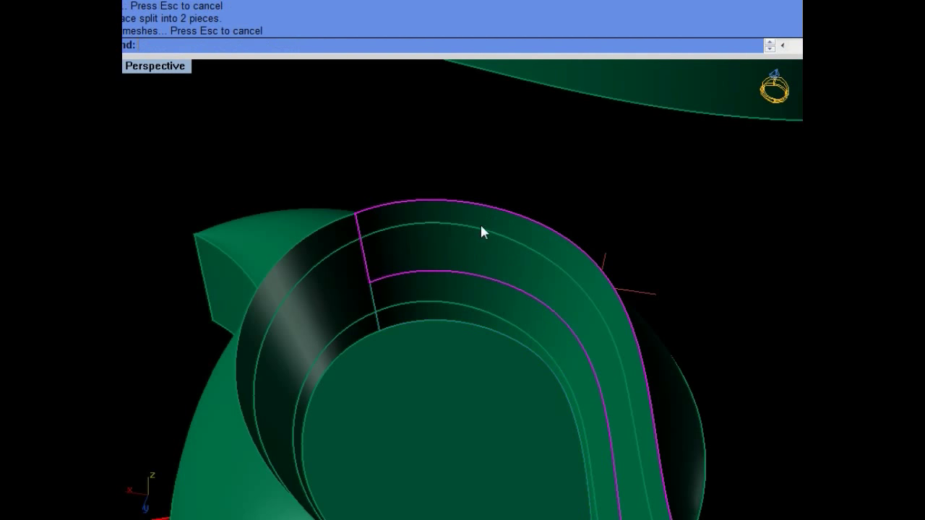
key(Delete)
right_drag(479, 224, 308, 241)
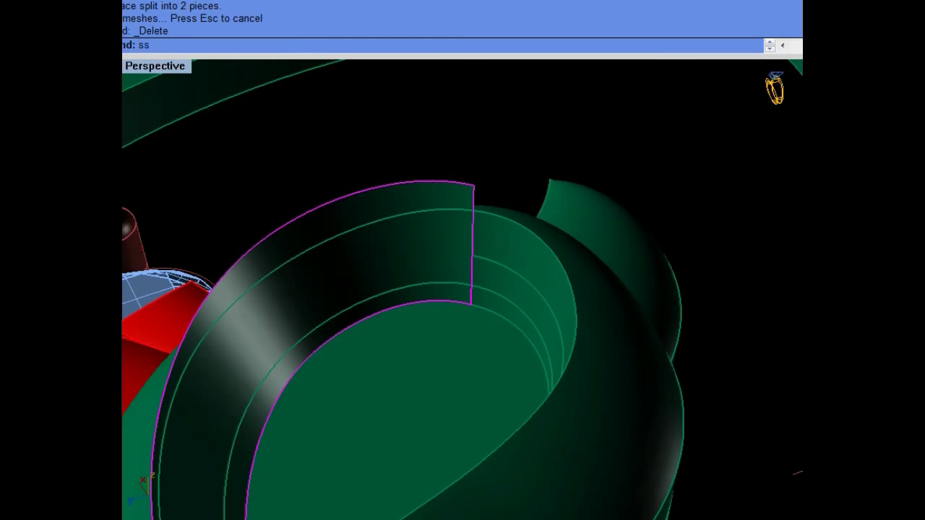
Step: Split the wall along a second isocurve, delete that piece, and select the grey cavity wall
key(Return)
scroll(462, 246, up, 2)
text(I)
key(Return)
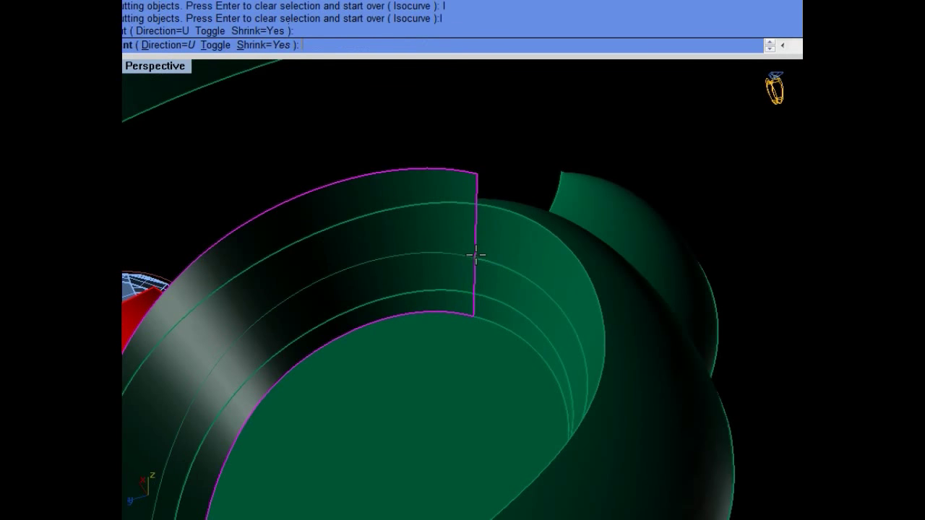
click(476, 254)
key(Return)
key(Delete)
right_drag(478, 262, 337, 252)
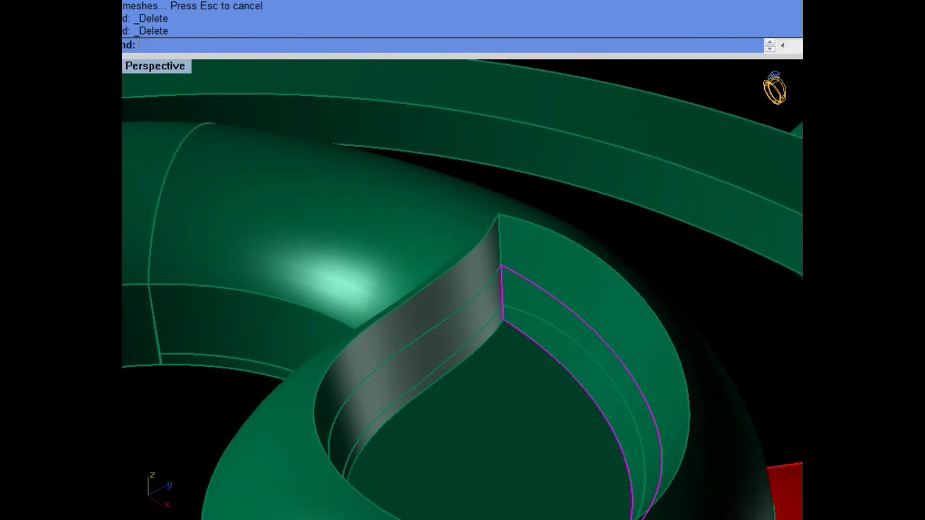
click(510, 344)
click(541, 367)
Step: Offset the cavity wall 0.4 with OffsetSrf, flipped and with Solid off
shift+right_drag(498, 380, 486, 352)
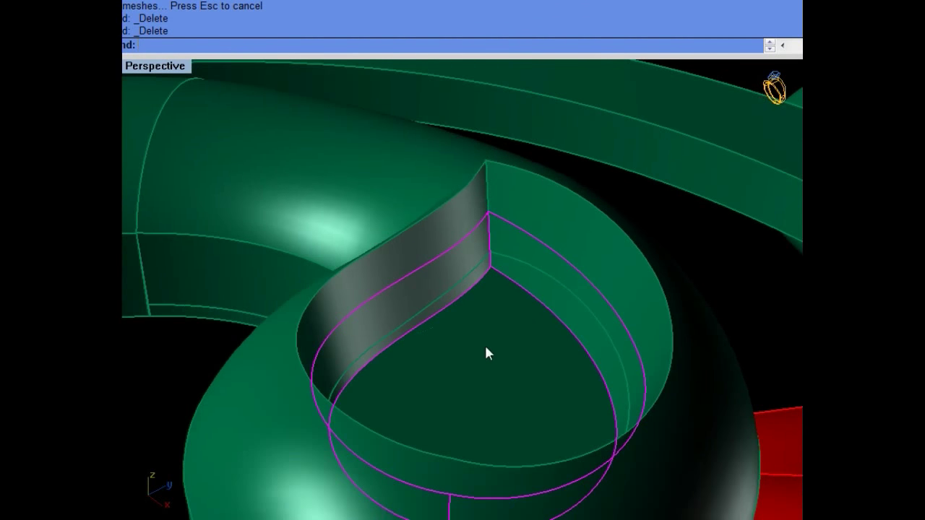
text(os)
key(Return)
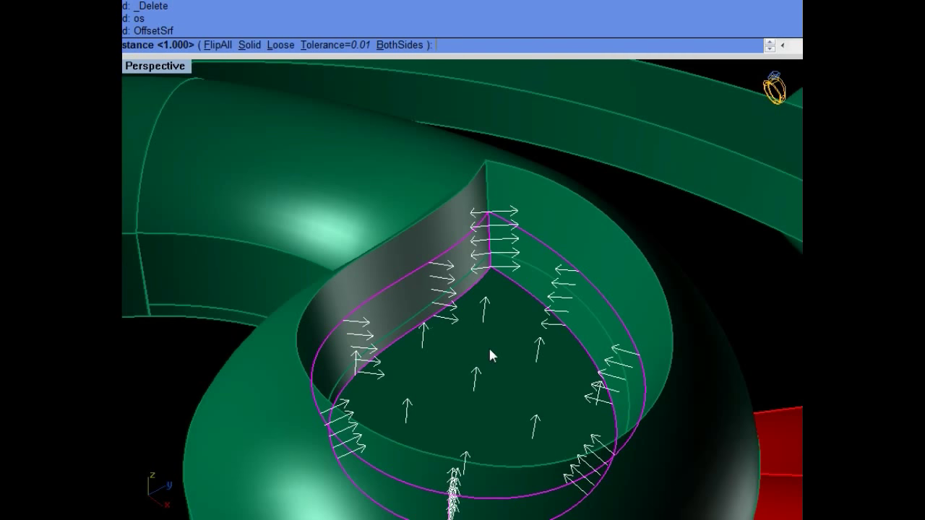
key(Return)
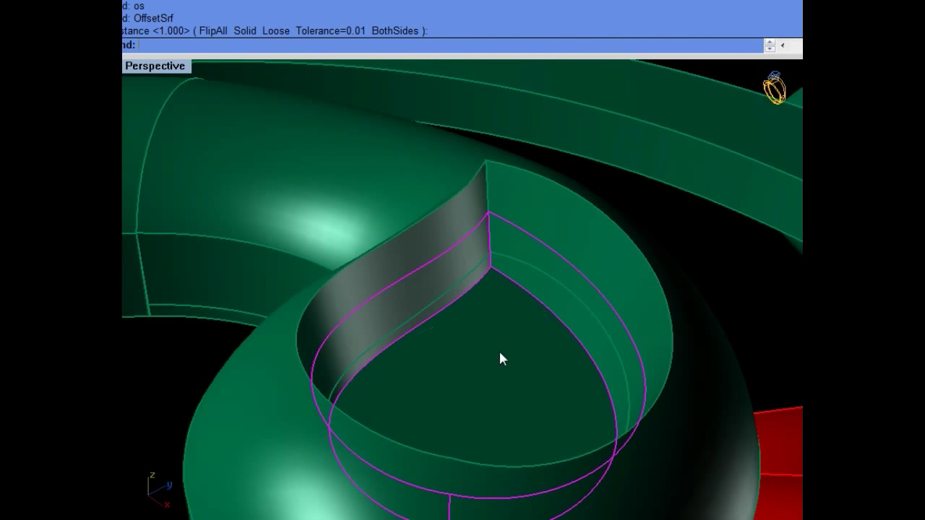
text(os)
key(Return)
text(F)
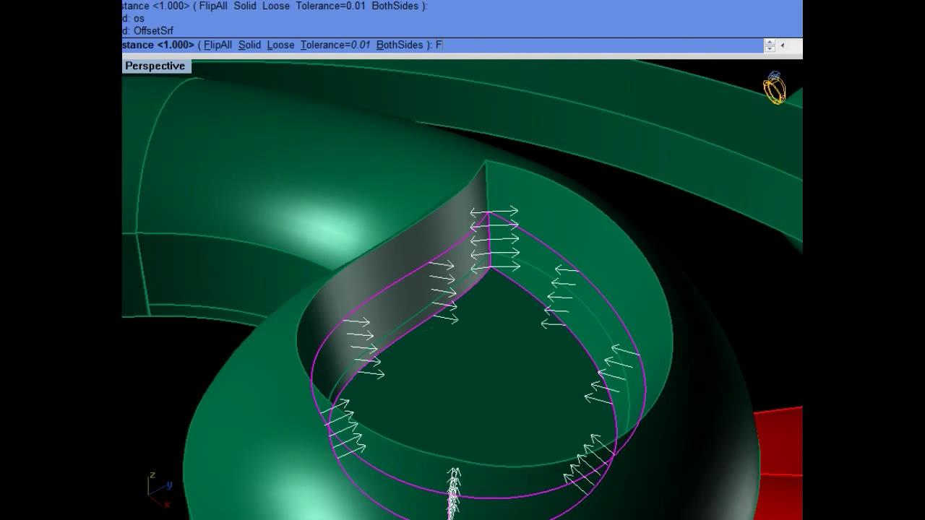
key(Return)
text(S)
key(Return)
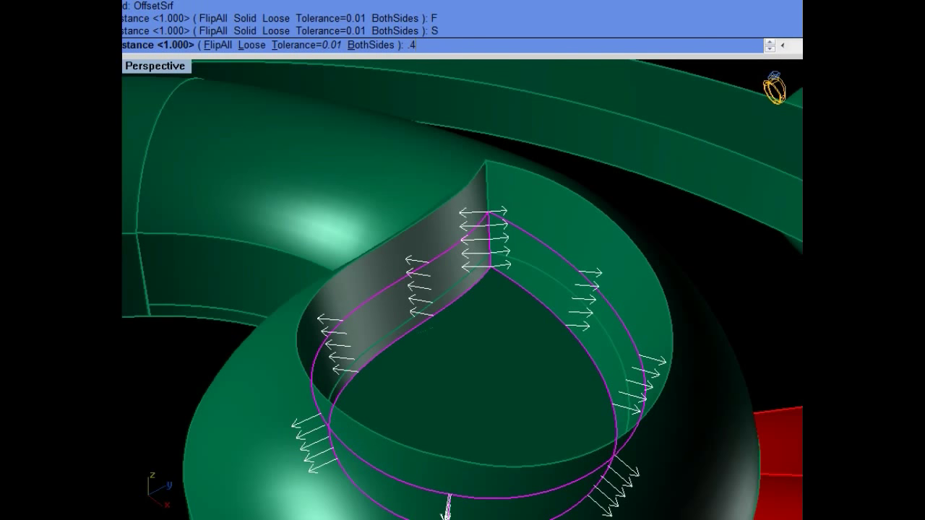
key(Return)
right_drag(487, 372, 486, 326)
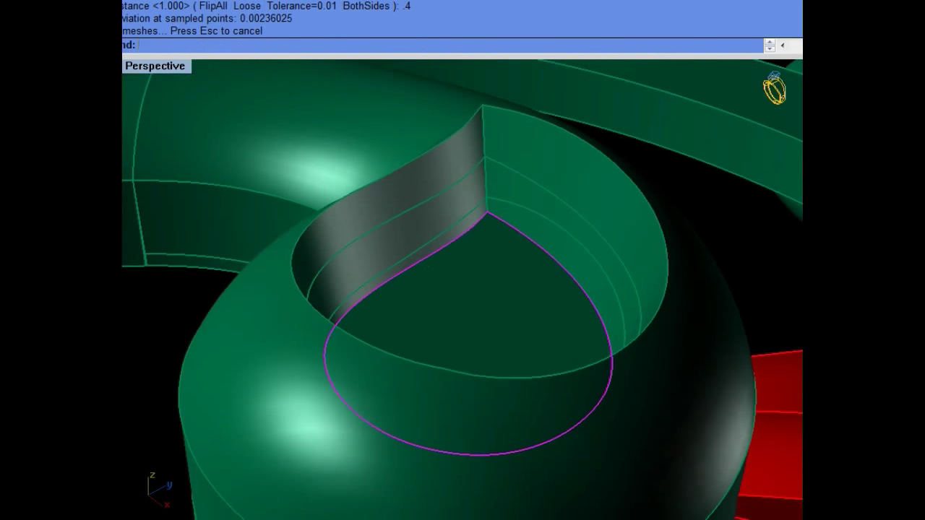
text(os)
Step: Offset the cavity floor 0.6 downward, also flipped and non-solid
key(Return)
right_drag(468, 359, 444, 329)
text(F)
key(Return)
text(S)
key(Return)
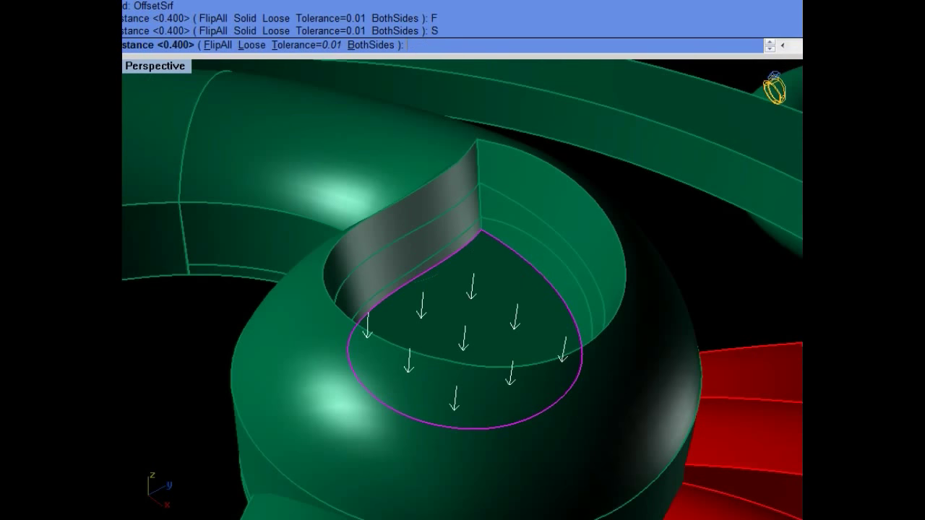
key(Return)
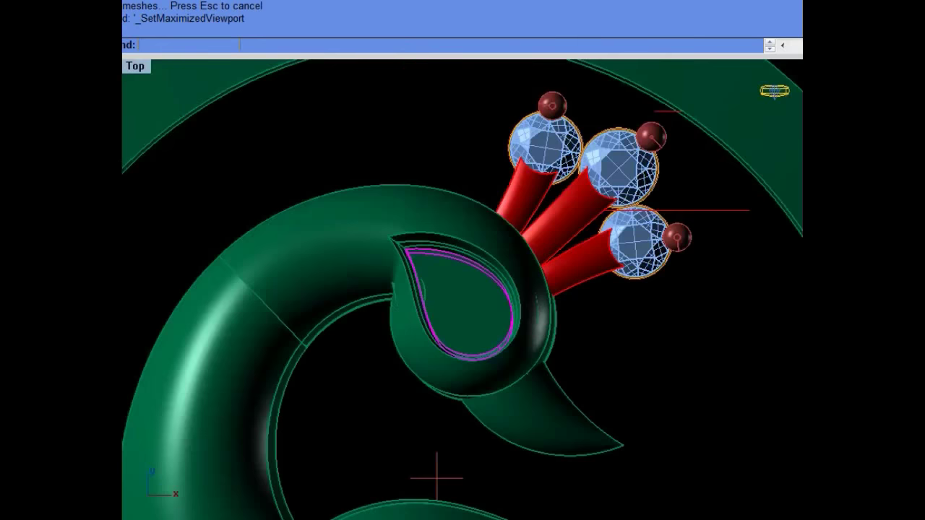
scroll(444, 379, down, 1)
Step: Add a rotated copy of the gem crest around the swan head
scroll(424, 319, up, 1)
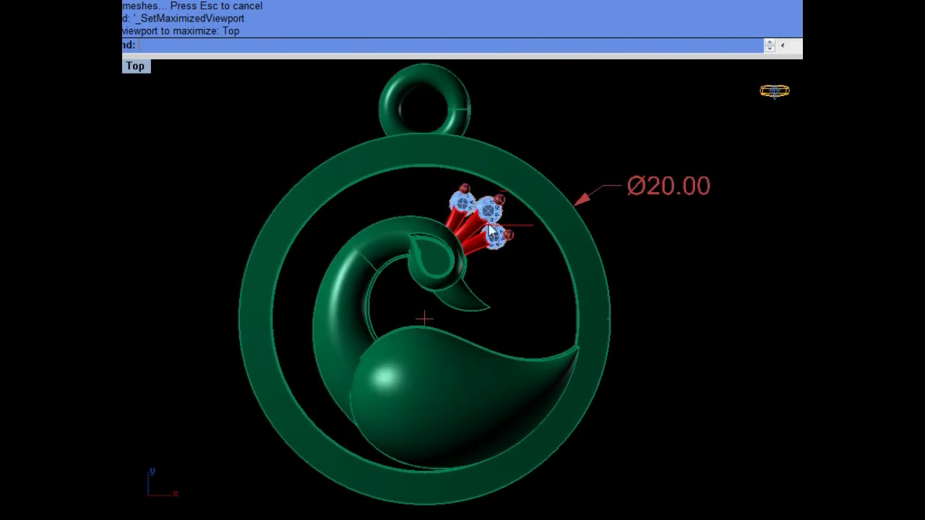
scroll(405, 365, up, 2)
key(Return)
click(422, 269)
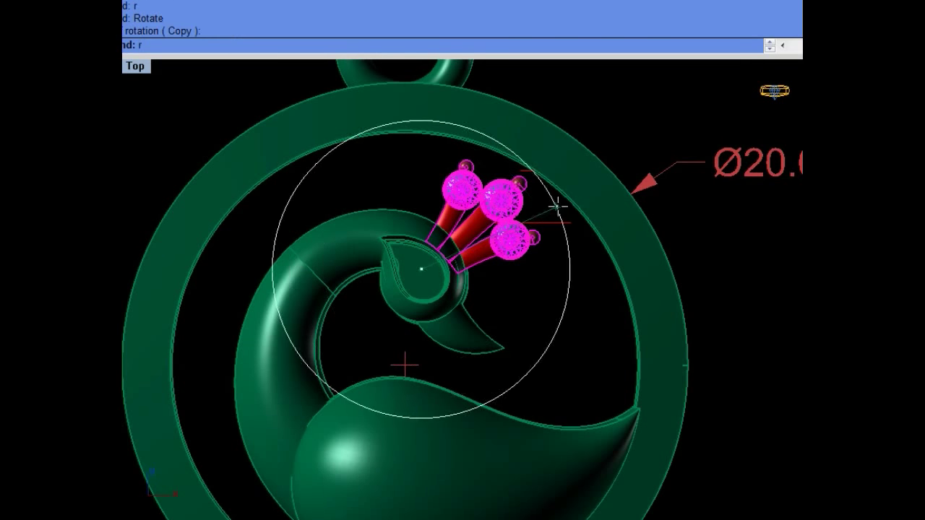
click(555, 207)
click(564, 213)
Step: Select the ring, swan body and head and group them
scroll(485, 277, down, 2)
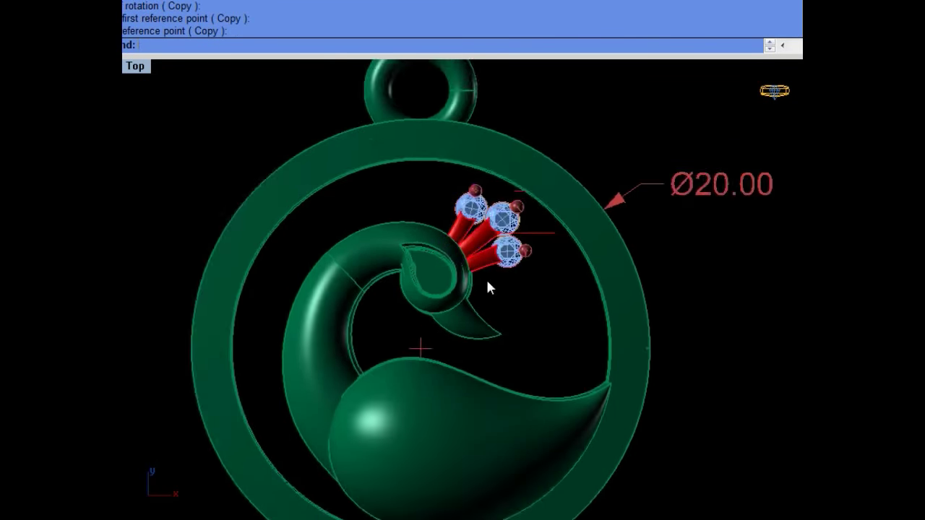
scroll(486, 277, down, 2)
drag(340, 473, 343, 471)
scroll(456, 242, up, 1)
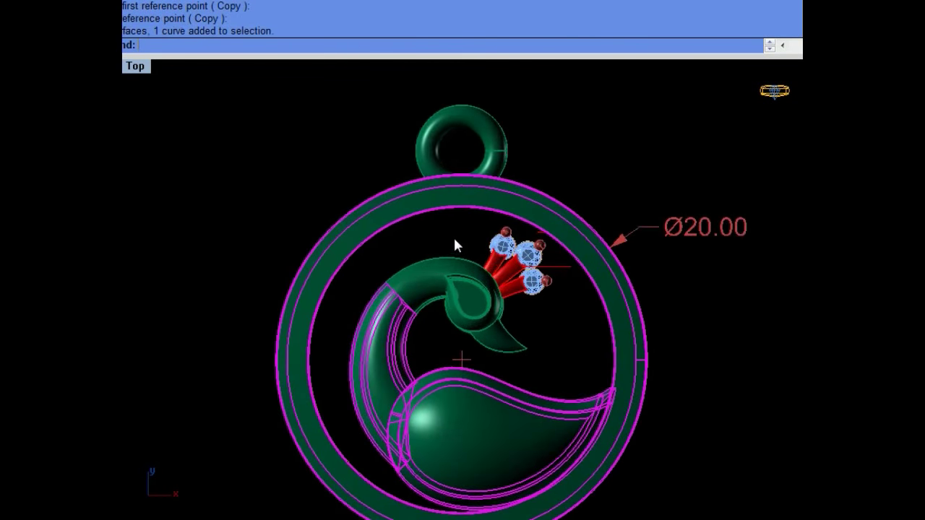
shift+click(455, 245)
scroll(451, 316, up, 1)
key(ctrl+g)
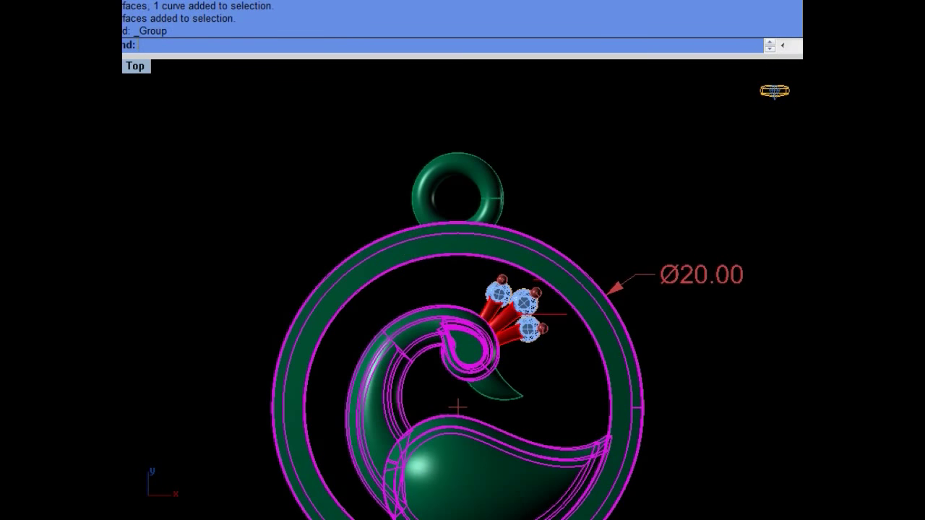
Step: Add the bail ring and a swan head face to the group, then recentre the top view
shift+drag(383, 229, 425, 252)
key(ctrl+g)
scroll(425, 252, down, 2)
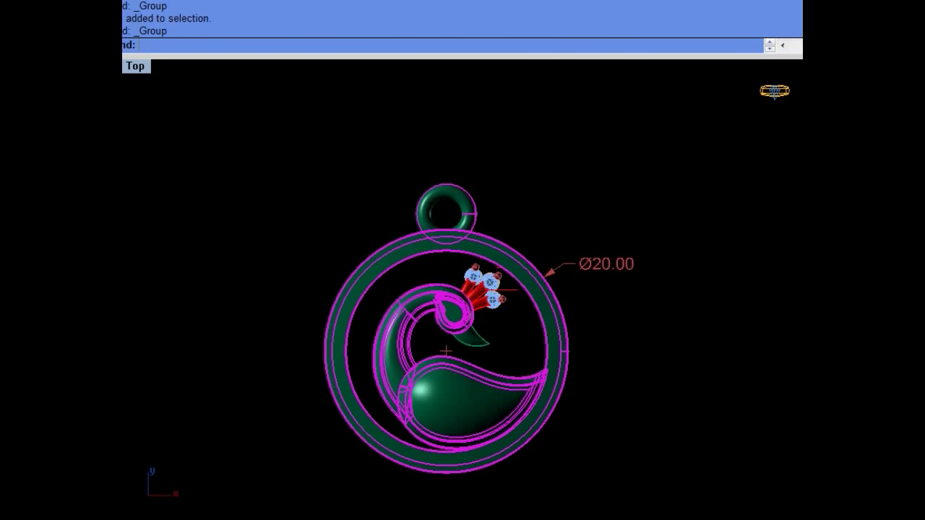
scroll(498, 318, up, 1)
shift+click(498, 319)
scroll(498, 318, up, 1)
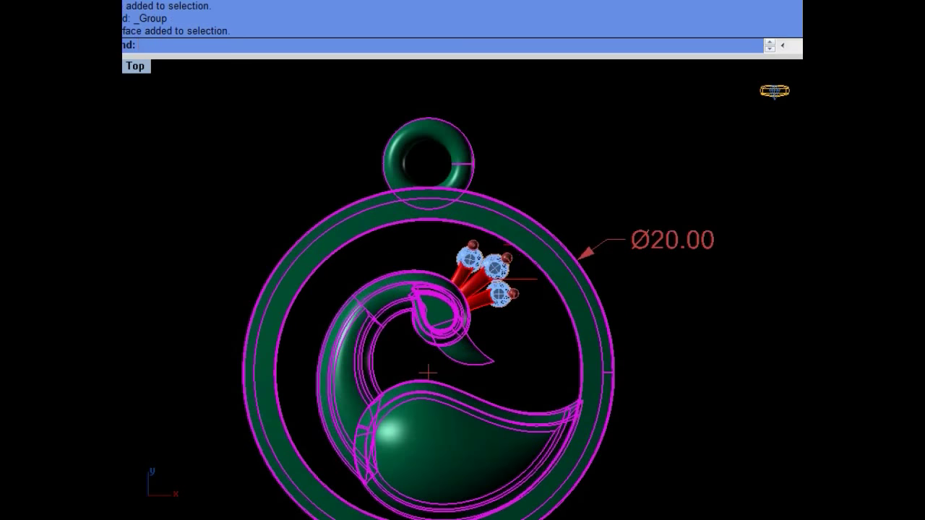
key(ctrl+g)
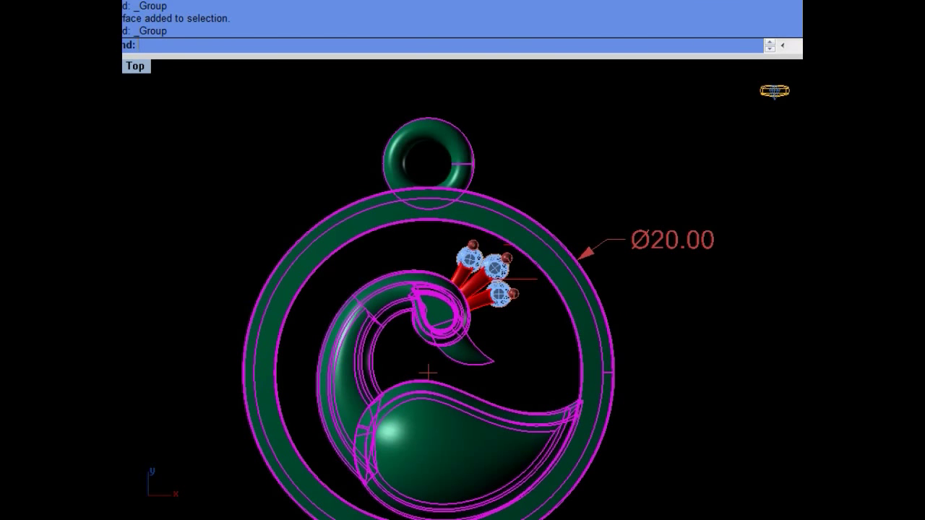
right_drag(392, 316, 414, 233)
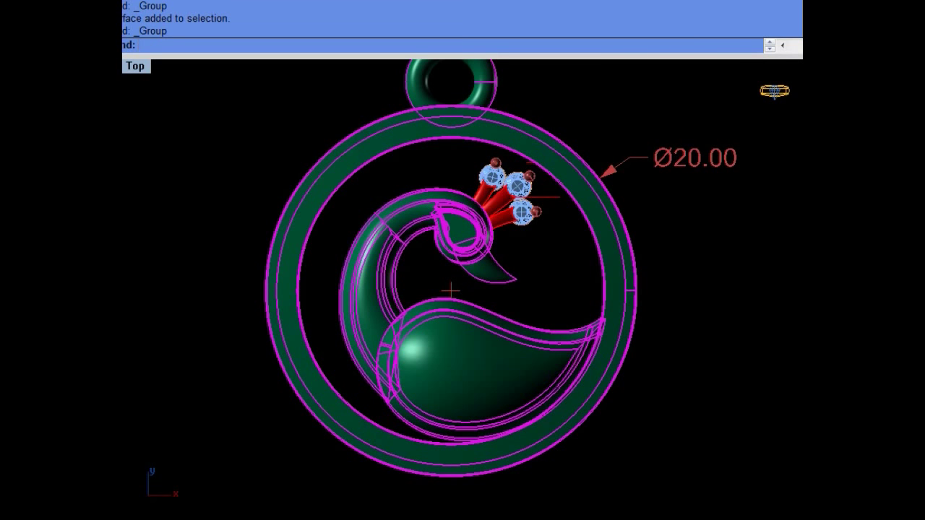
Step: Give the pendant a gold material and centre it in view
click(172, 266)
scroll(411, 320, down, 2)
scroll(442, 257, up, 1)
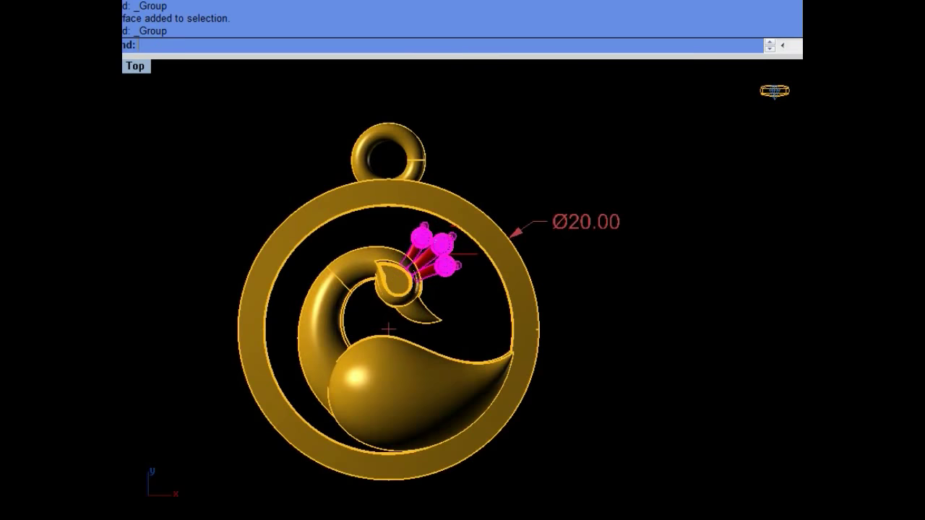
scroll(443, 271, up, 1)
mouse_move(416, 329)
right_down()
mouse_move(448, 305)
mouse_move(483, 314)
right_up()
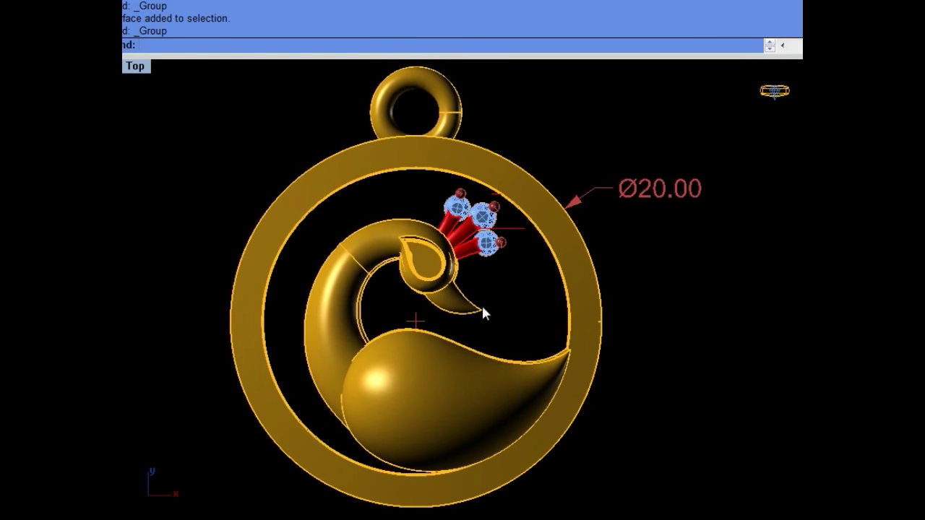
text(ul)
Step: Unlock the Ø20.00 dimension and hide it
key(Return)
drag(683, 300, 514, 180)
key(Return)
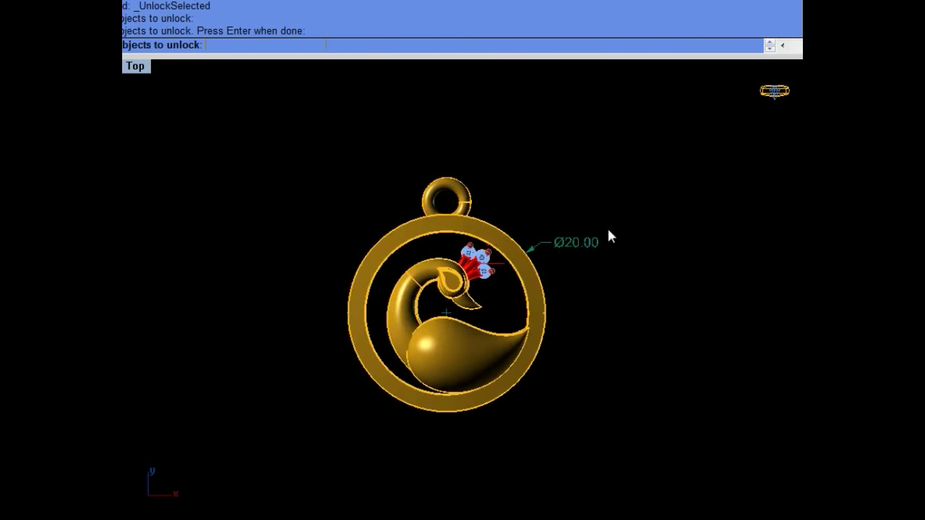
right_drag(537, 307, 527, 325)
key(ctrl+h)
scroll(524, 311, up, 1)
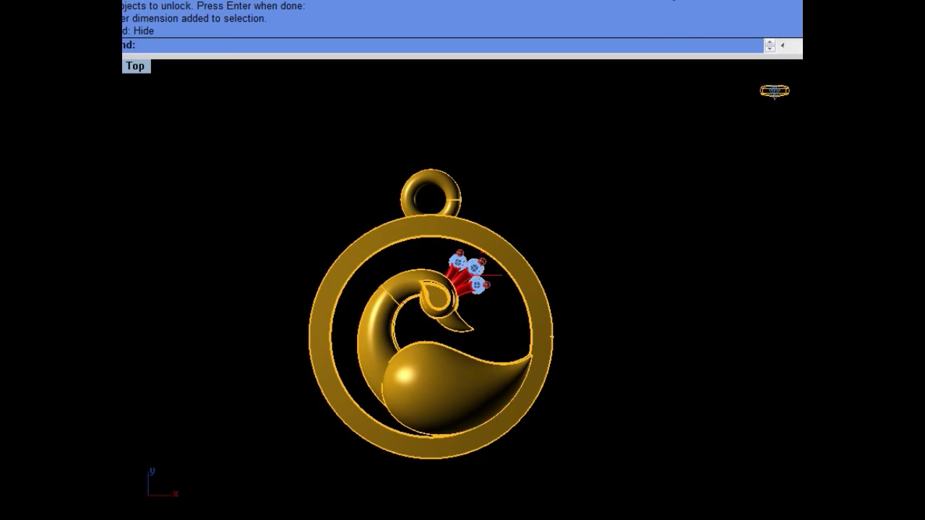
Step: Select all loose curves, then show a full-size perspective of the pendant and orbit it
click(589, 0)
click(619, 97)
right_drag(503, 242, 523, 253)
right_drag(524, 372, 516, 347)
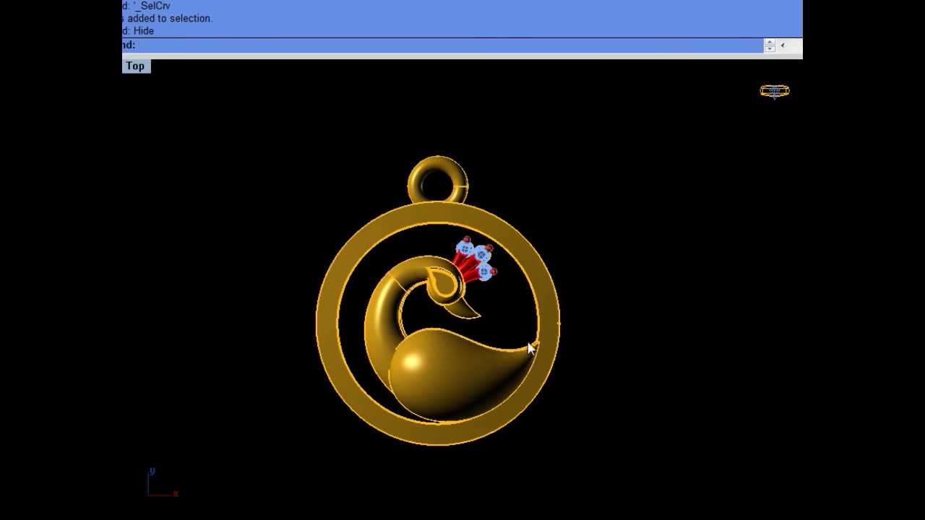
key(ctrl+Tab)
mouse_move(589, 377)
right_down()
mouse_move(431, 313)
mouse_move(438, 325)
mouse_move(486, 275)
mouse_move(451, 310)
right_up()
Step: Extract the ring's outer face as a separate surface with ExtractSrf
scroll(451, 311, up, 2)
text(ExtractSrf)
key(Return)
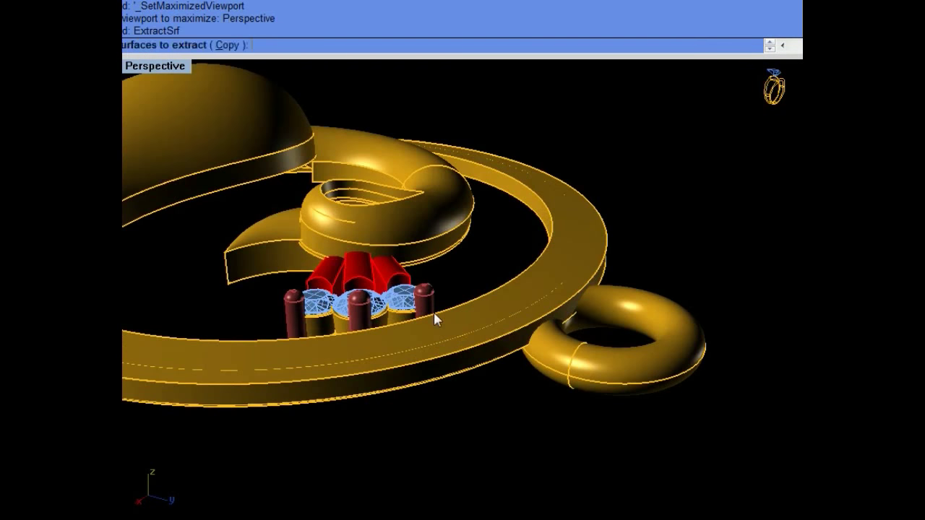
scroll(433, 312, up, 2)
click(441, 374)
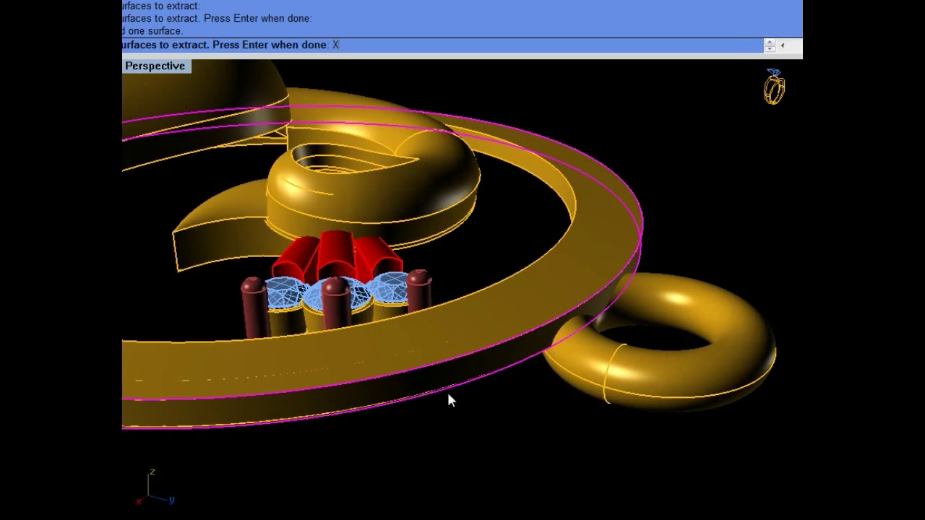
key(Return)
click(446, 386)
key(Escape)
click(466, 366)
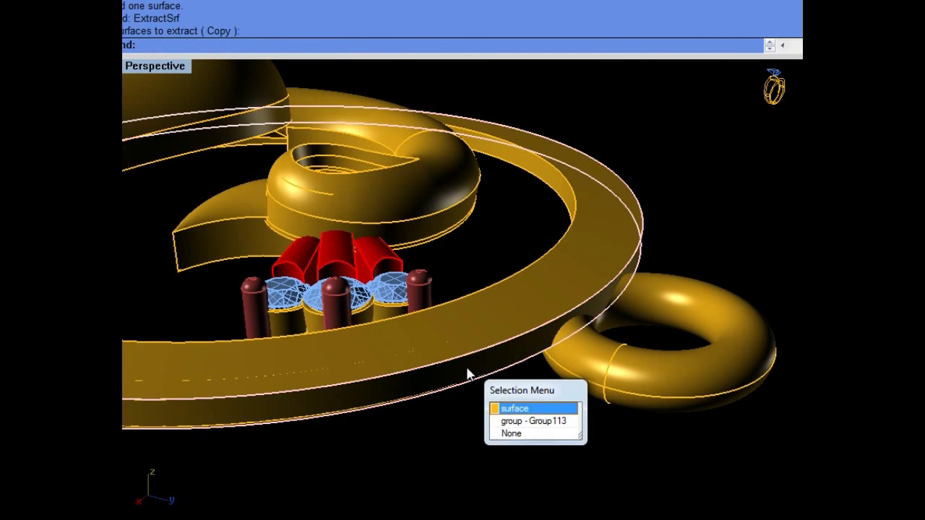
Step: Extend the extracted outer ring surface by a factor of 1
key(Return)
key(Delete)
key(ctrl+z)
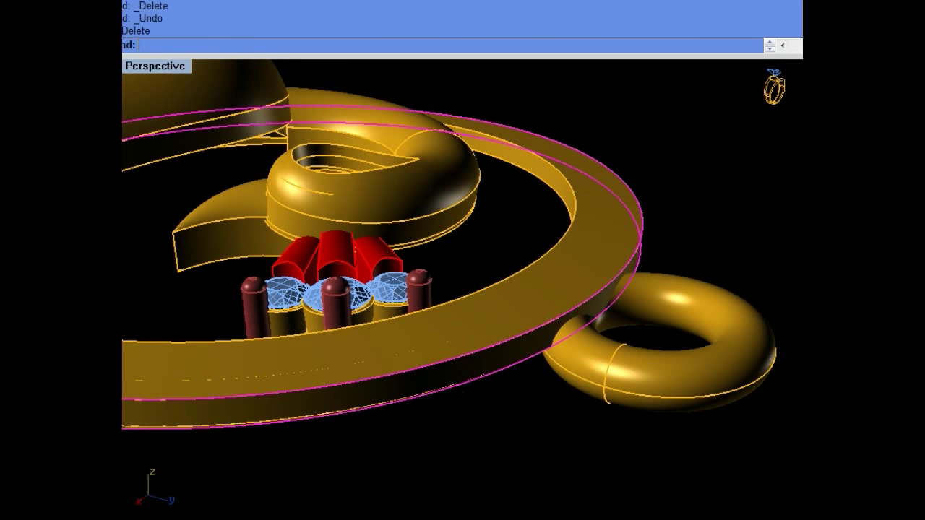
text(1)
key(Return)
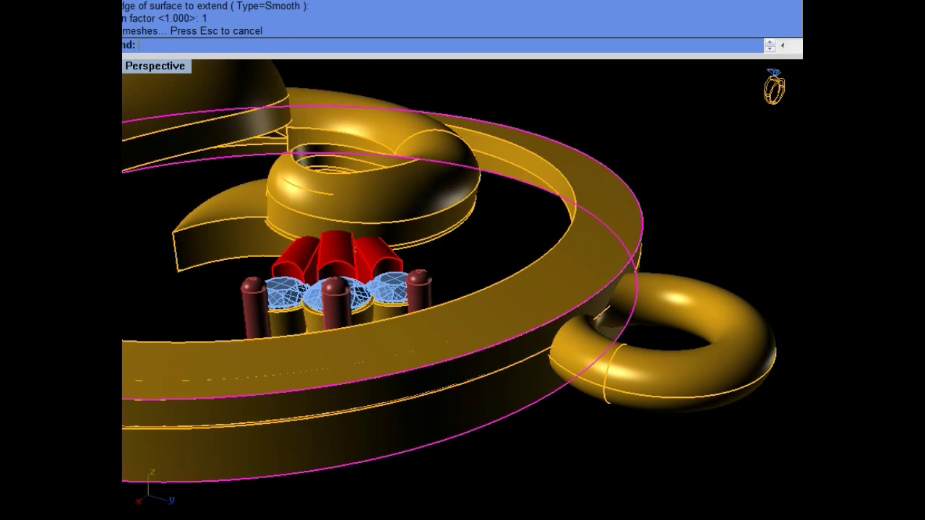
Step: Split the extended band along an isocurve and delete the excess piece
text(Split)
key(Return)
text(I)
key(Return)
scroll(453, 374, up, 2)
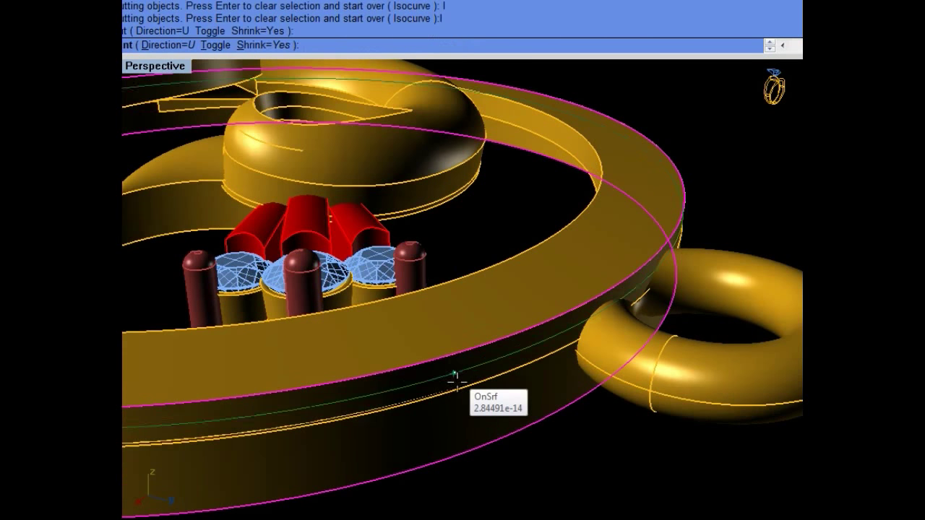
click(454, 374)
key(Delete)
Step: Offset the trimmed rim surface by 0.6 as a solid
scroll(494, 390, down, 1)
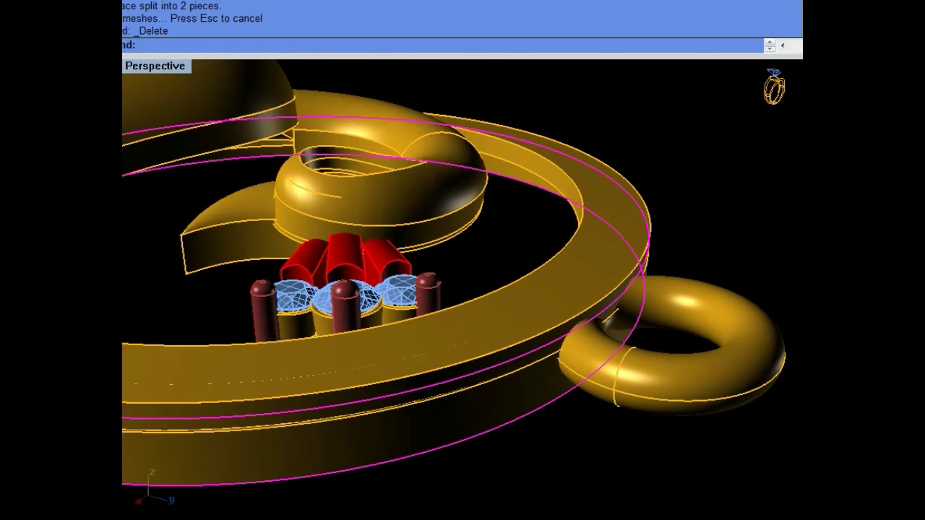
scroll(504, 399, down, 2)
text(F)
key(Return)
text(S)
key(Return)
text(S)
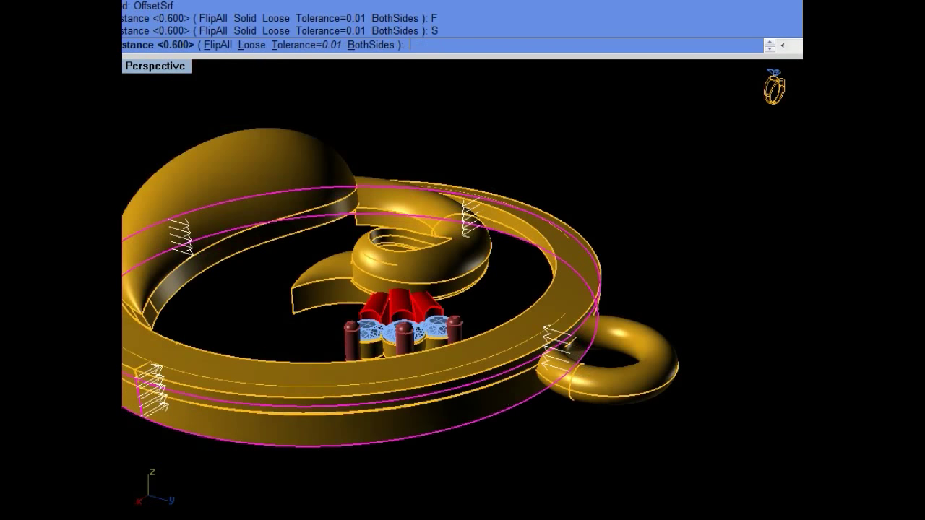
right_drag(503, 399, 514, 395)
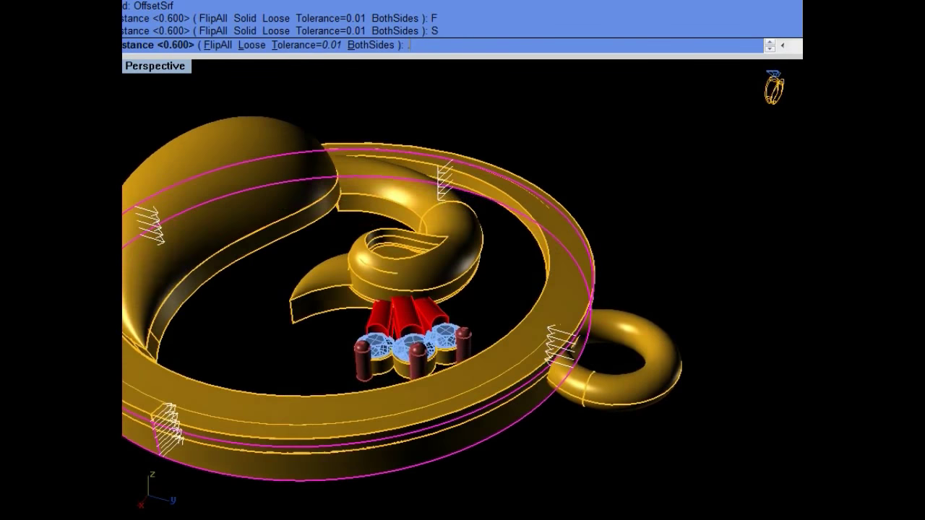
text(.6)
key(Return)
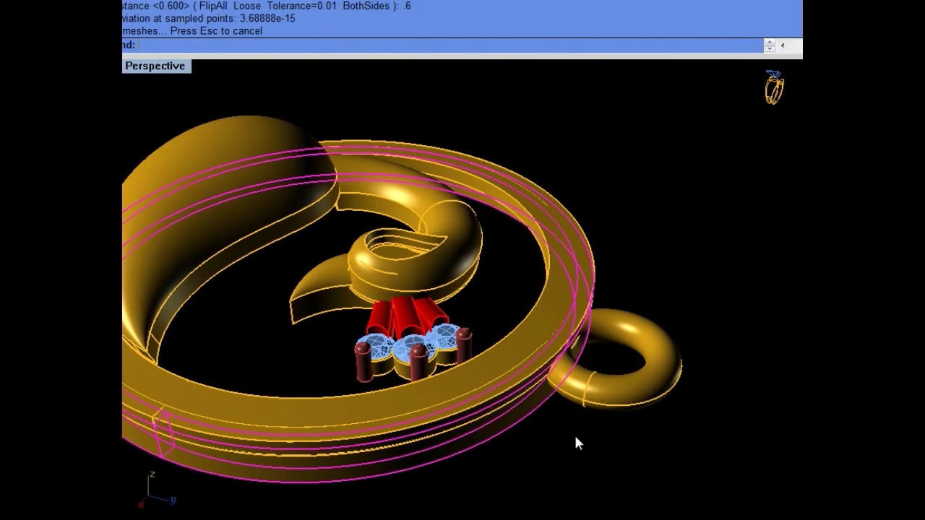
scroll(573, 432, down, 3)
scroll(574, 432, down, 2)
scroll(615, 347, up, 3)
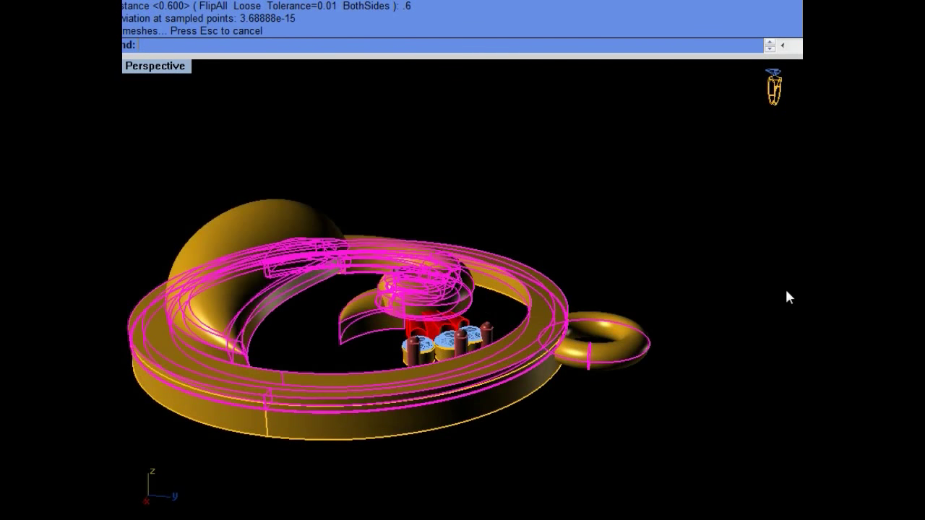
Step: Remove the torus bail from the group and move it from 0,0,0 to 0,0,-1
key(Escape)
click(609, 355)
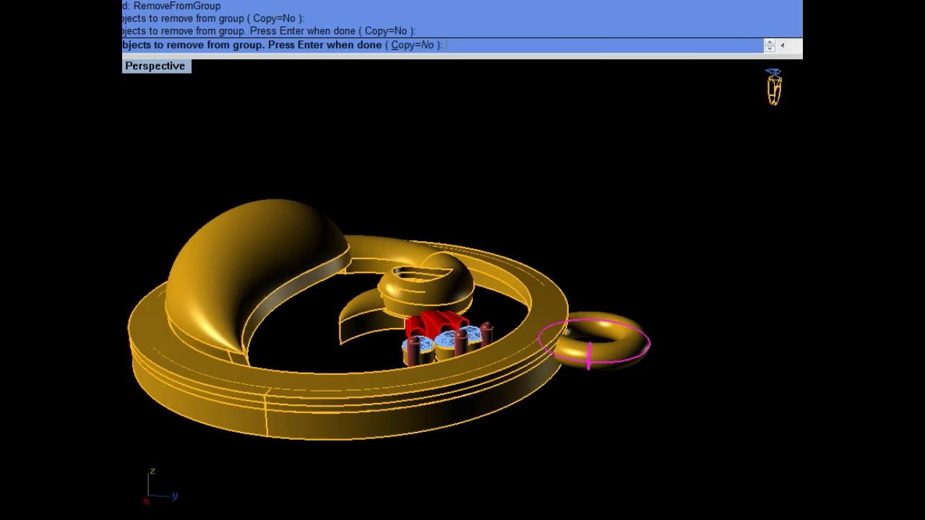
text(0,0,0)
key(Return)
text(0,0,-1)
key(Return)
Step: Show the pendant in four views and orbit Perspective to a tilted top-down angle
right_drag(656, 330, 567, 352)
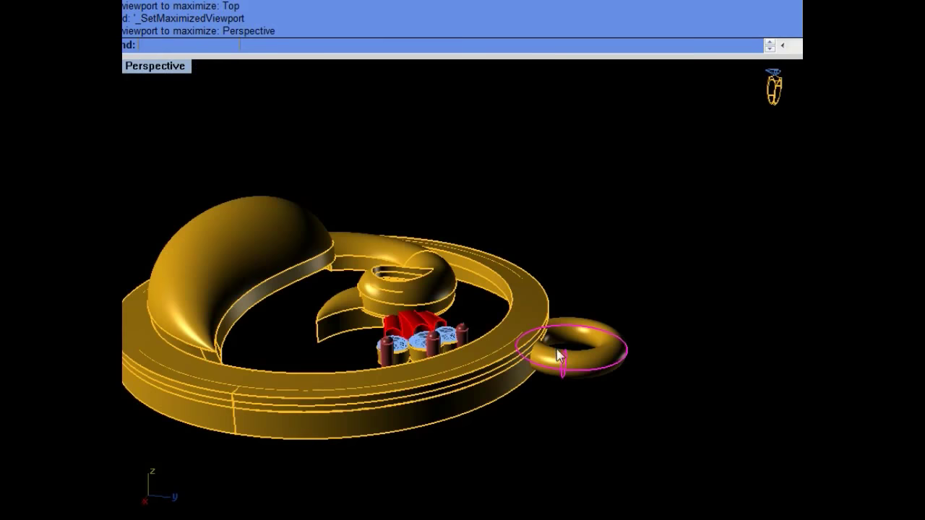
mouse_move(556, 357)
right_down()
mouse_move(519, 310)
mouse_move(543, 333)
right_up()
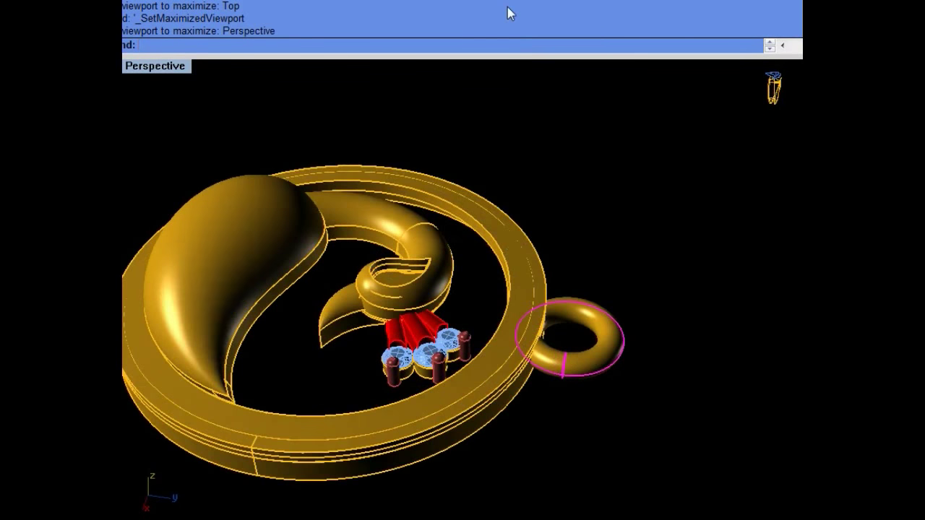
key(ctrl+F5)
key(ctrl+F5)
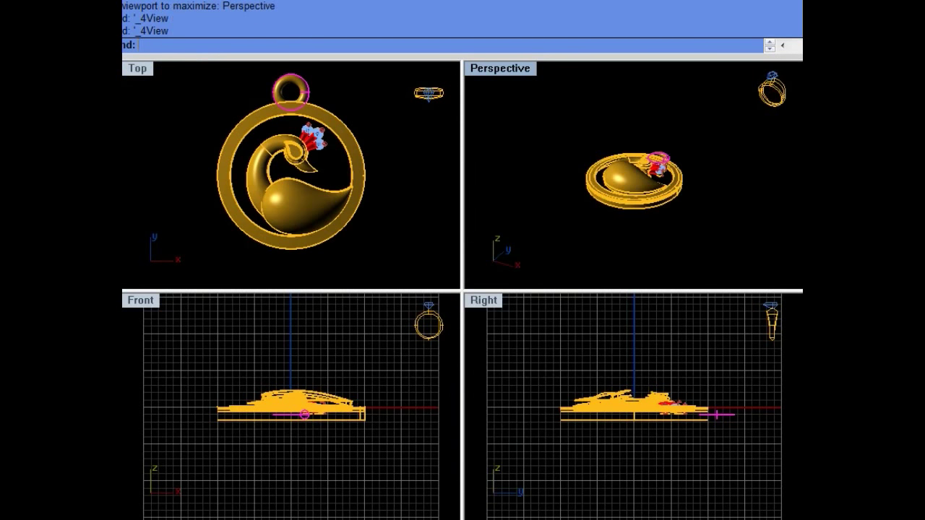
scroll(750, 173, up, 2)
scroll(749, 173, up, 2)
scroll(749, 174, up, 2)
mouse_move(749, 174)
right_down()
mouse_move(659, 223)
mouse_move(634, 224)
right_up()
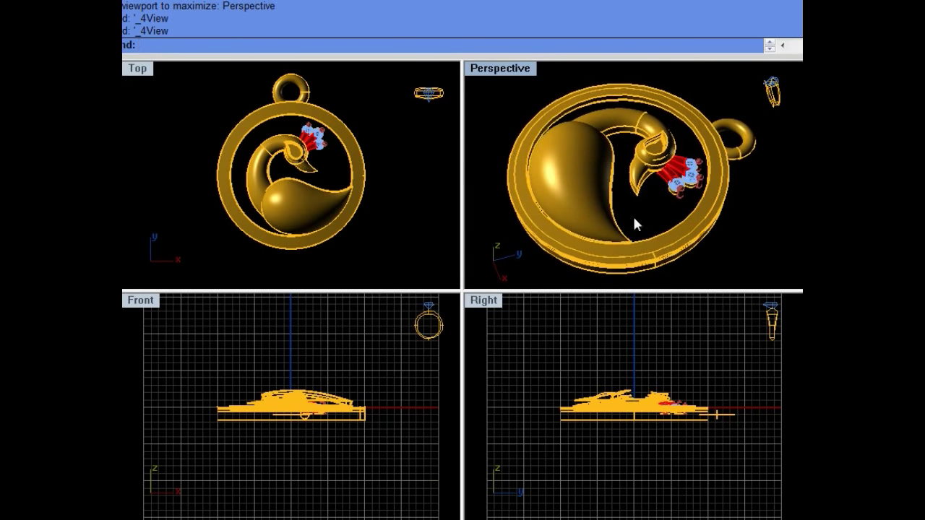
scroll(635, 409, up, 2)
Step: Set the Right and Front viewports to Shaded display
text(d)
key(Return)
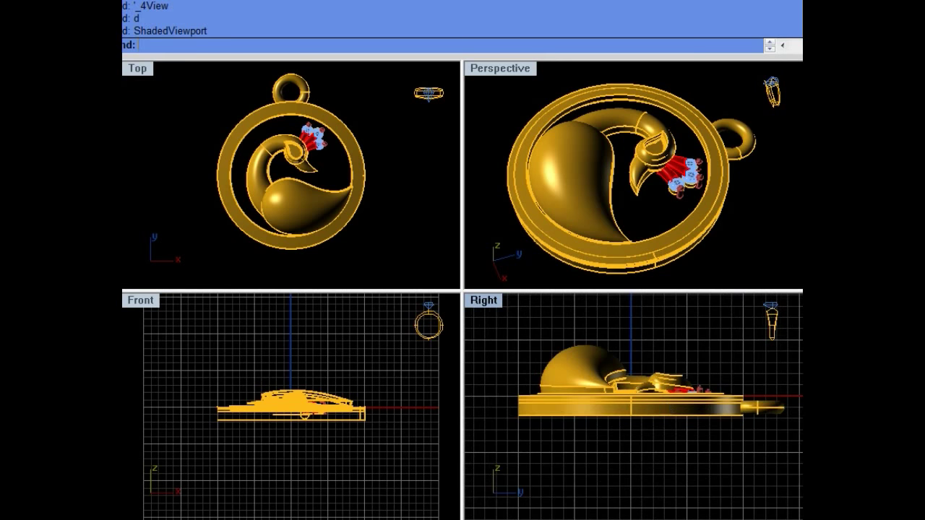
scroll(656, 416, up, 2)
scroll(656, 417, up, 2)
scroll(316, 413, up, 2)
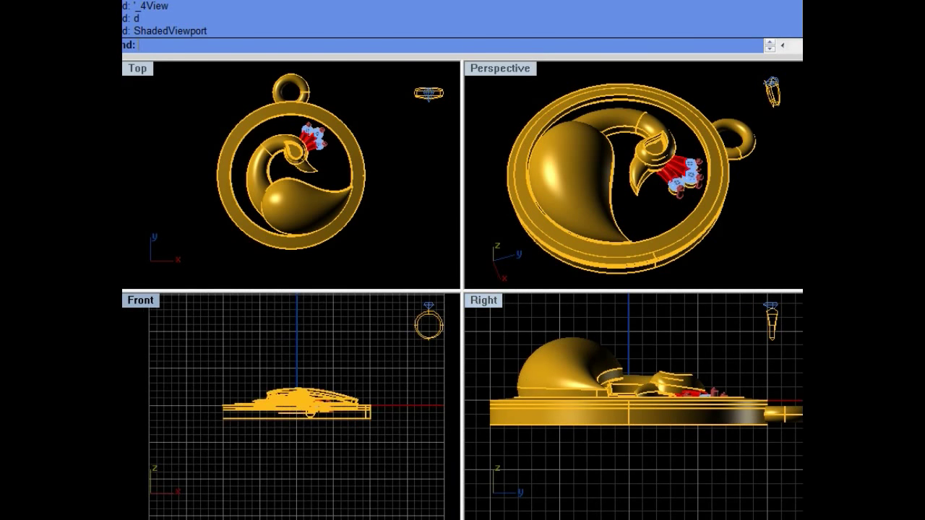
scroll(316, 413, up, 2)
text(d)
key(Return)
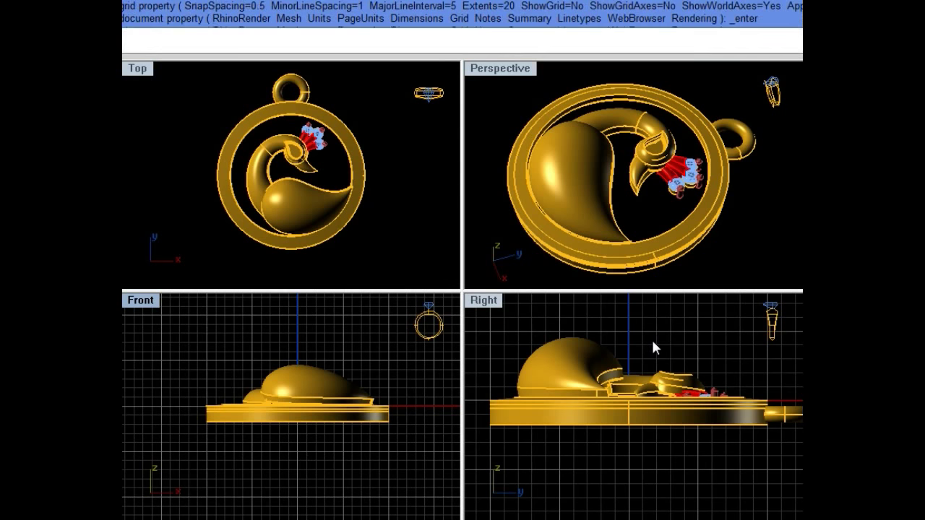
Step: Turn off the grid and reframe the side, perspective and top views around the pendant
right_drag(651, 337, 652, 345)
key(F7)
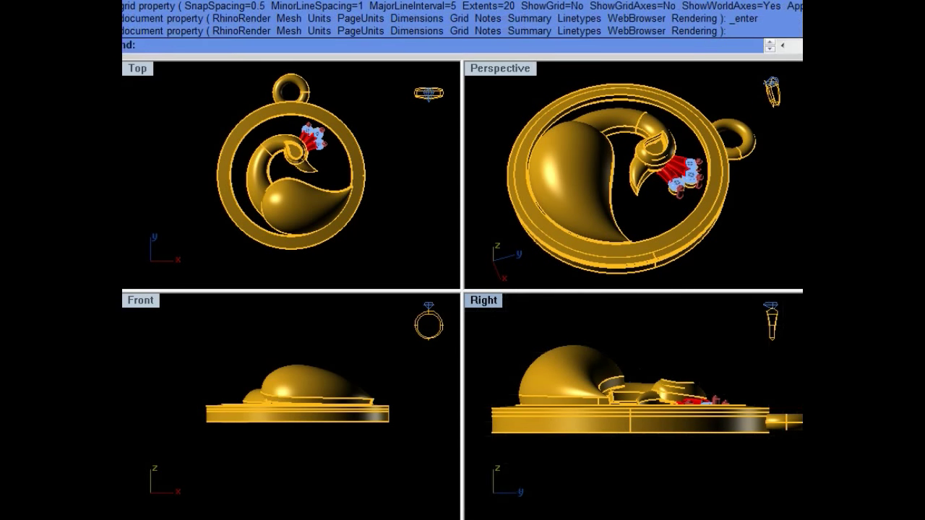
right_drag(643, 389, 633, 388)
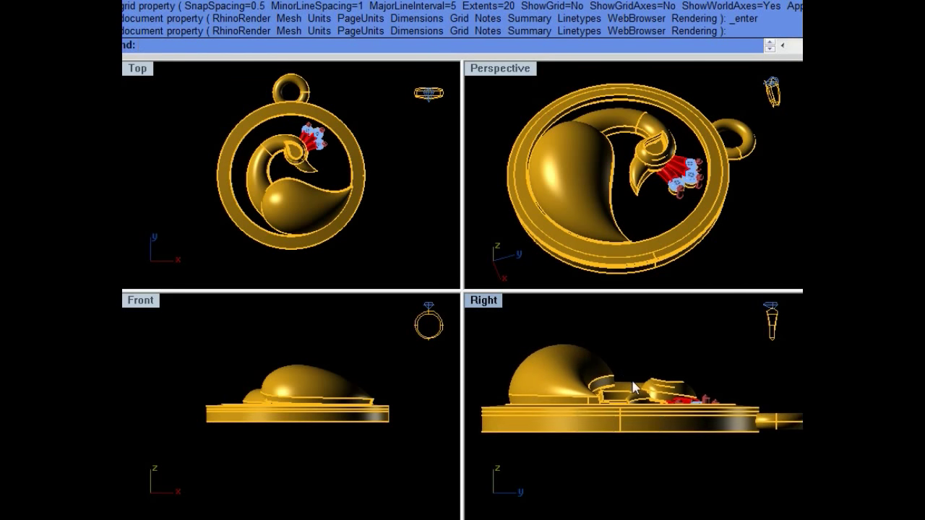
scroll(627, 388, up, 2)
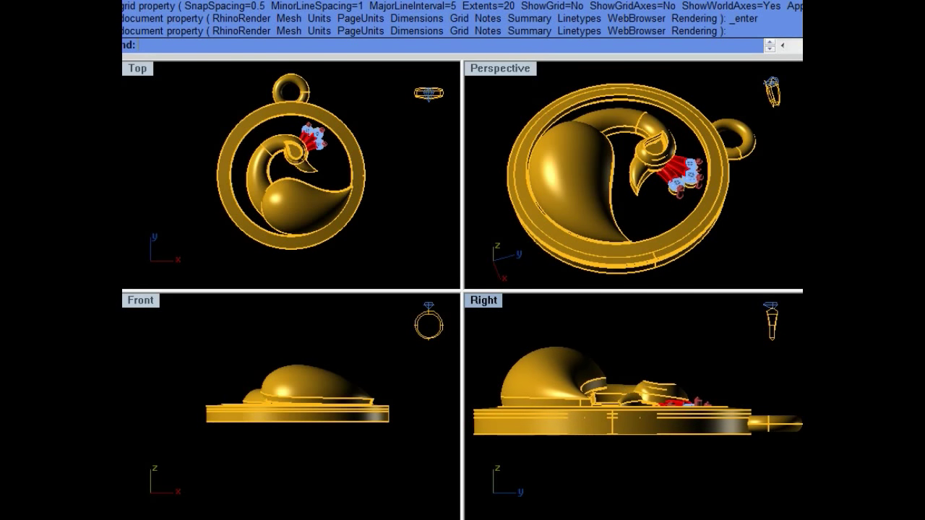
mouse_move(590, 238)
right_down()
mouse_move(602, 190)
mouse_move(665, 227)
mouse_move(636, 202)
mouse_move(657, 202)
mouse_move(590, 200)
mouse_move(614, 166)
right_up()
right_drag(358, 199, 349, 195)
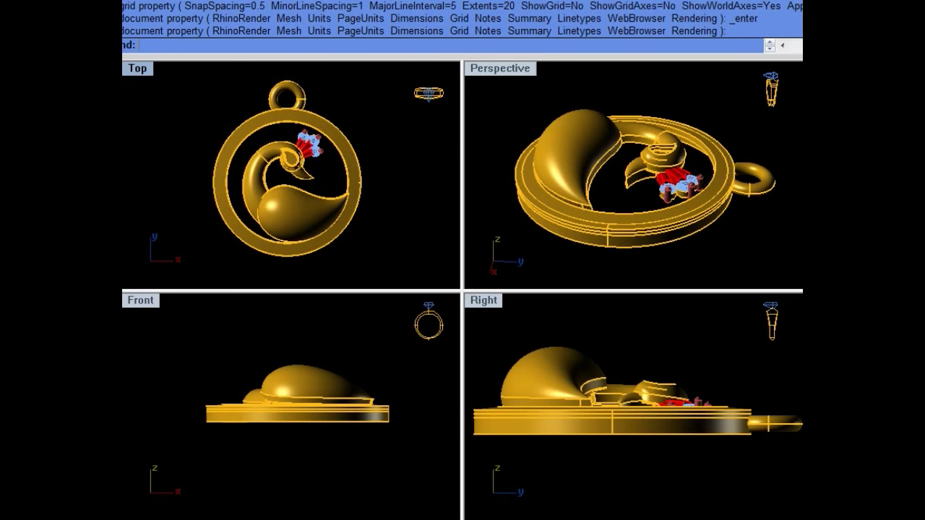
Step: Save the pendant model as 15.3dm
key(ctrl+s)
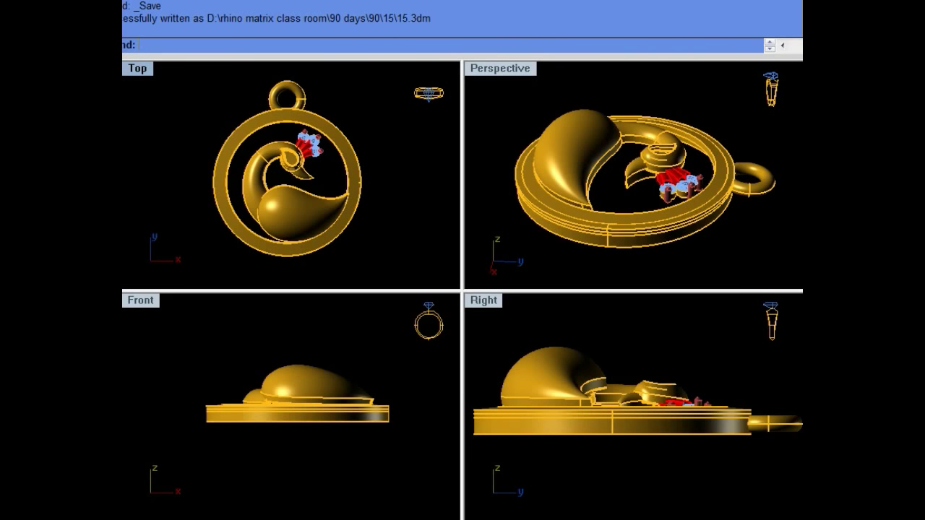
key(Print)
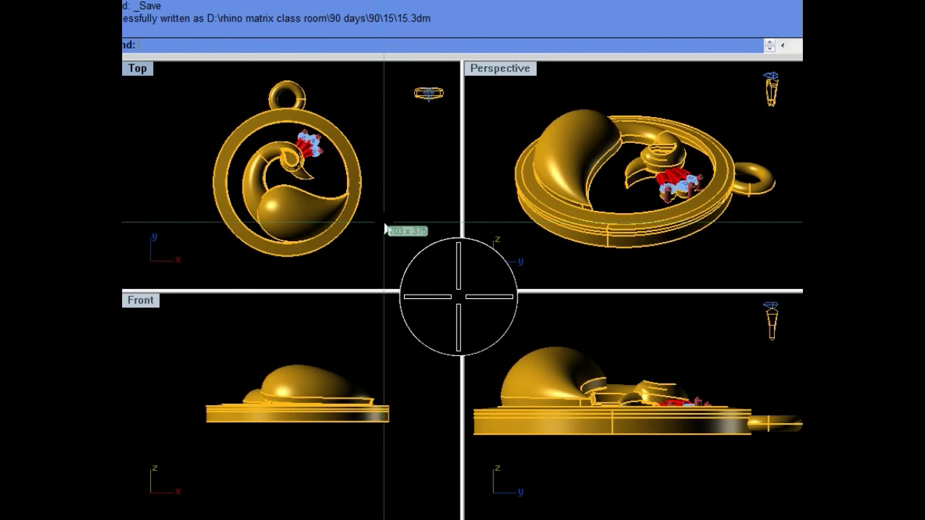
click(385, 228)
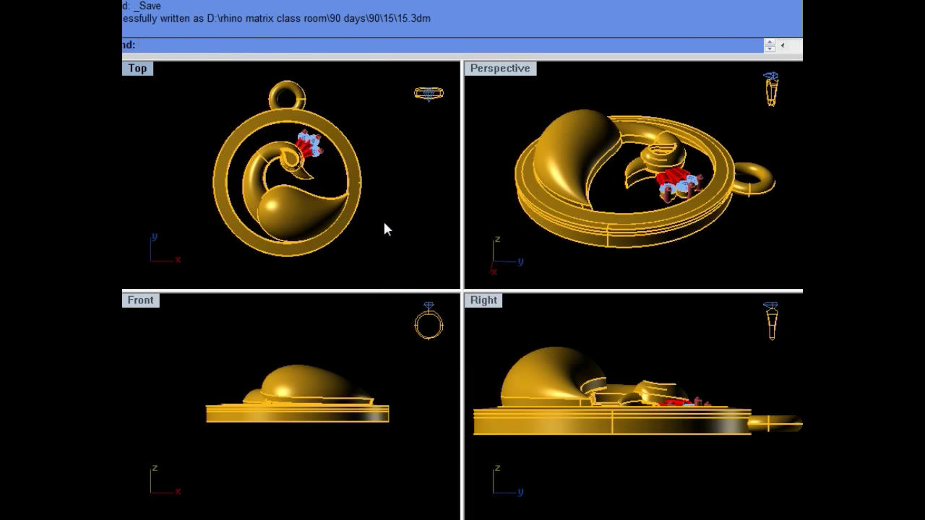